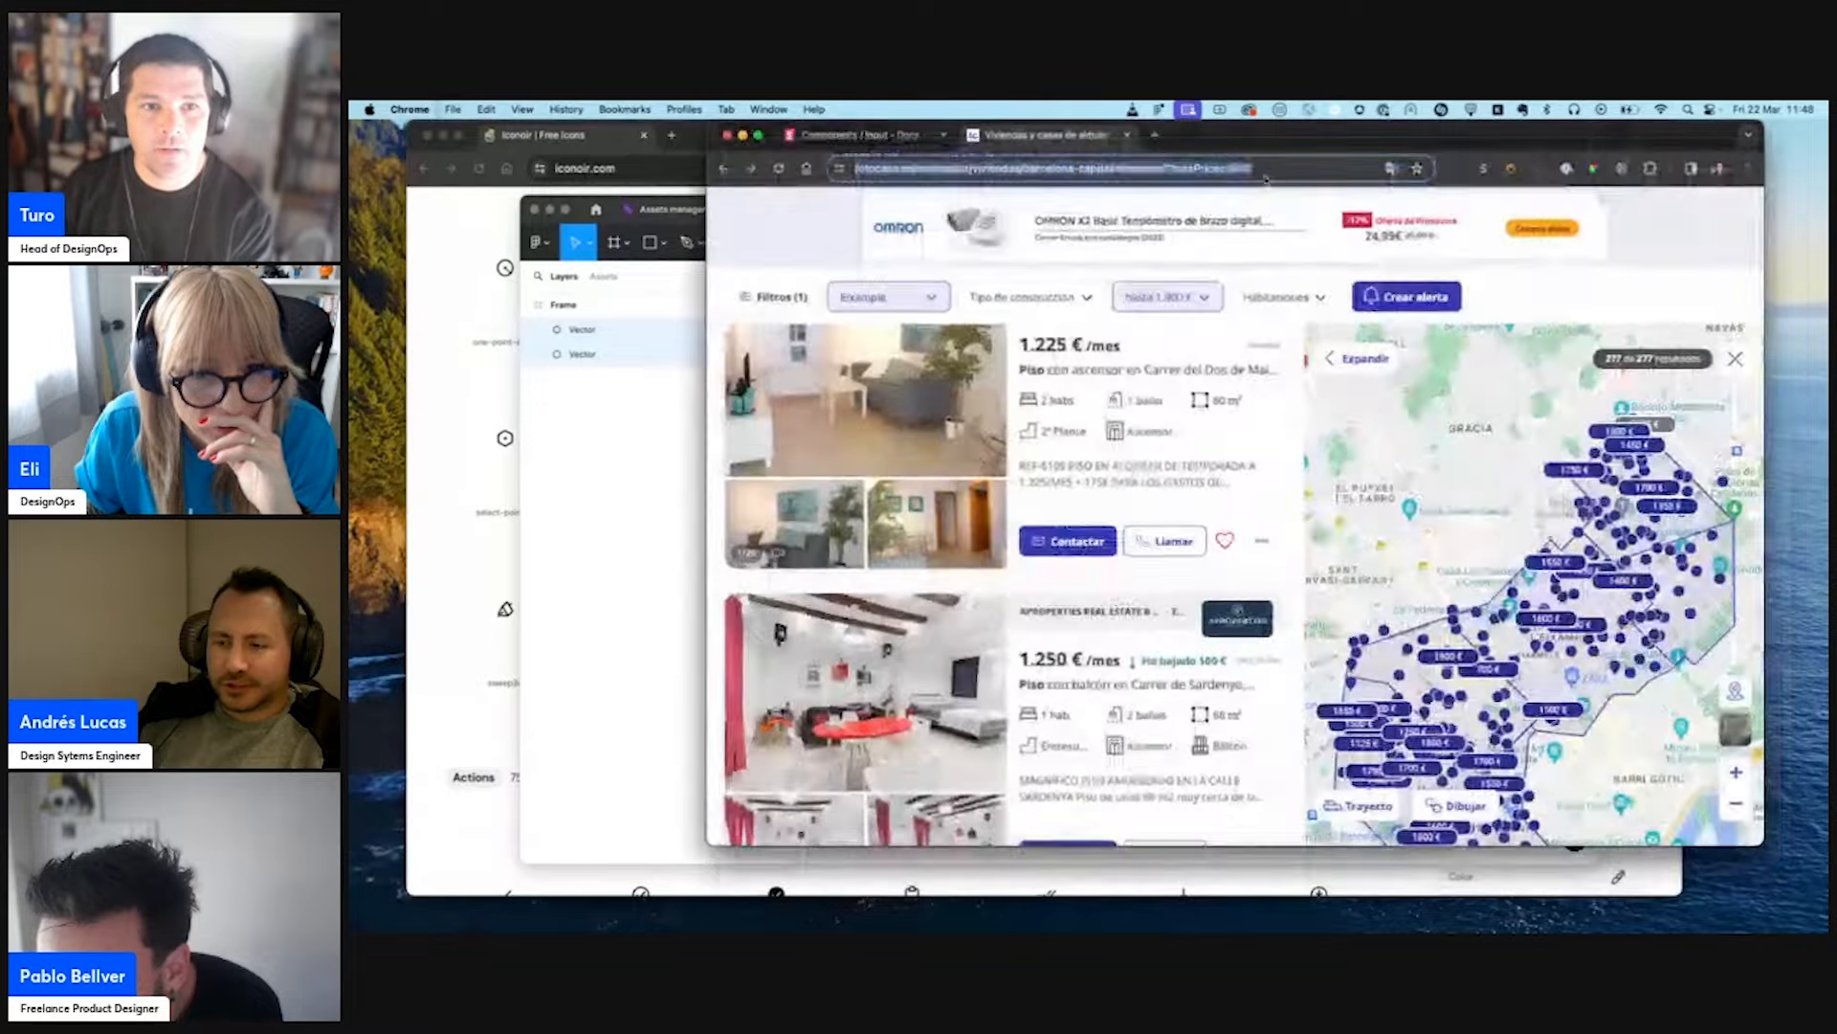
scroll(1127, 312, "up", 5)
left_click(1432, 350)
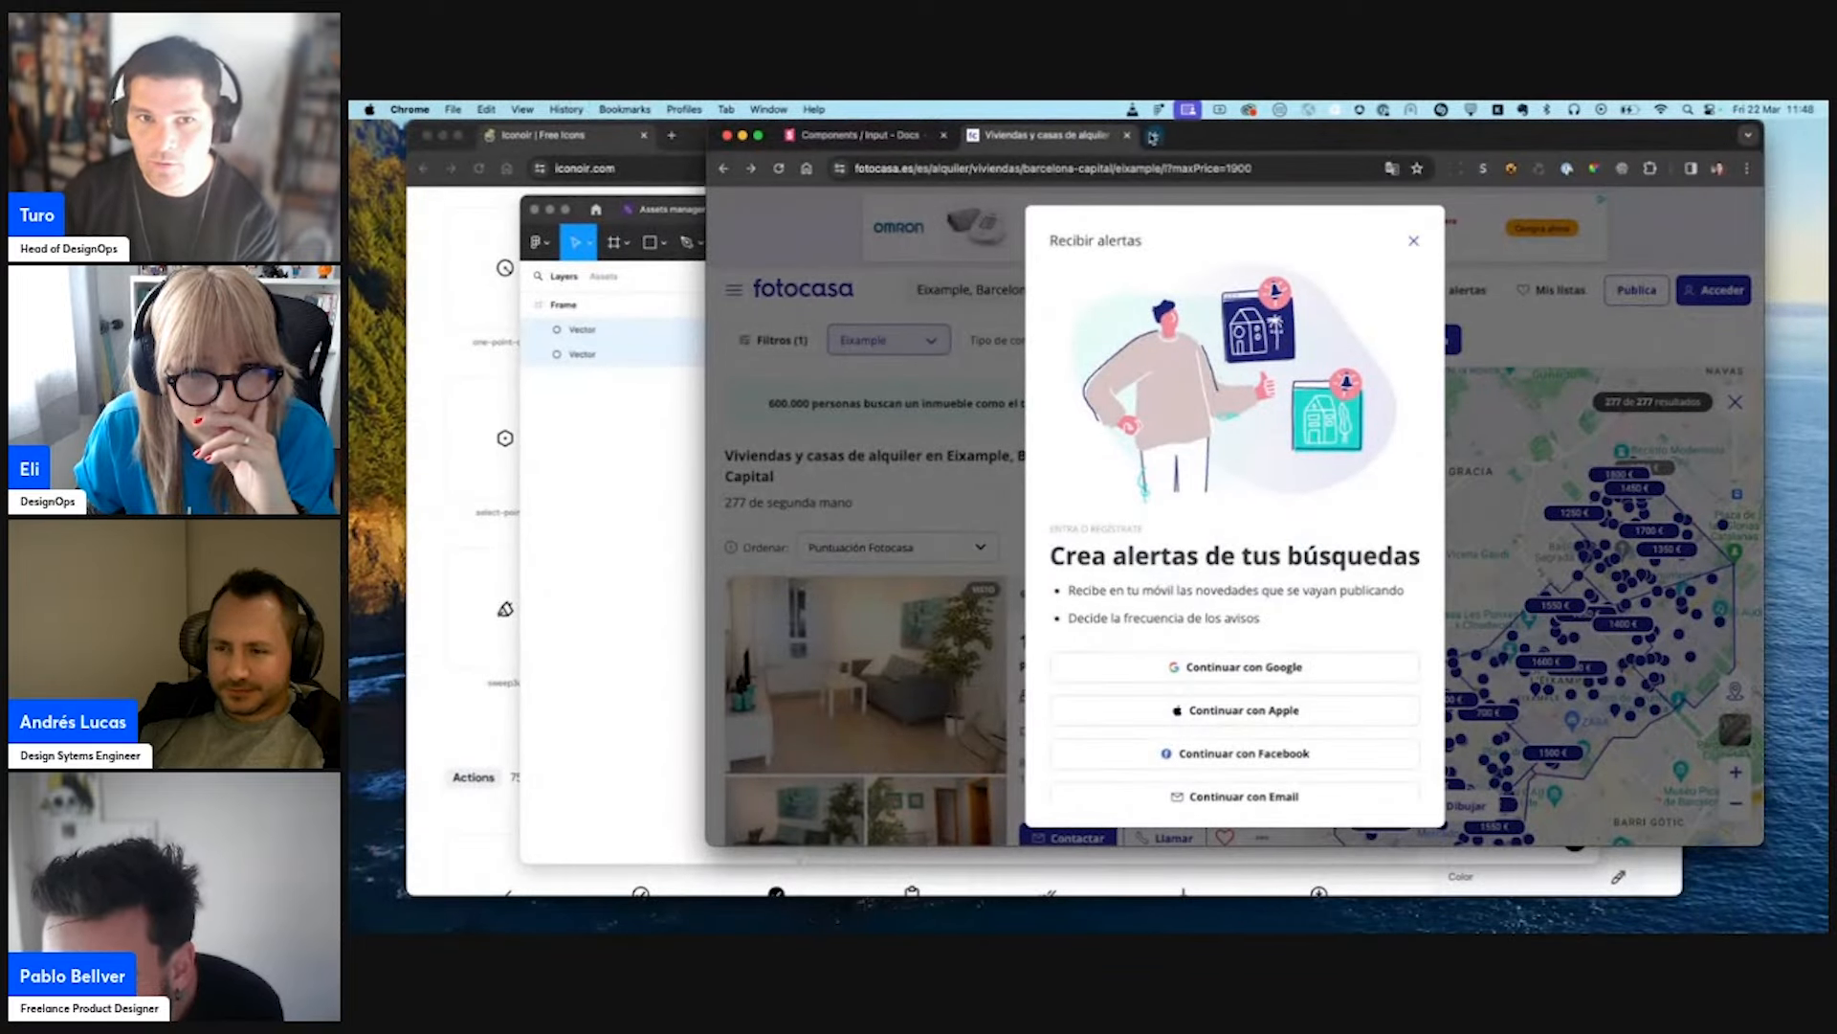
left_click(1155, 137)
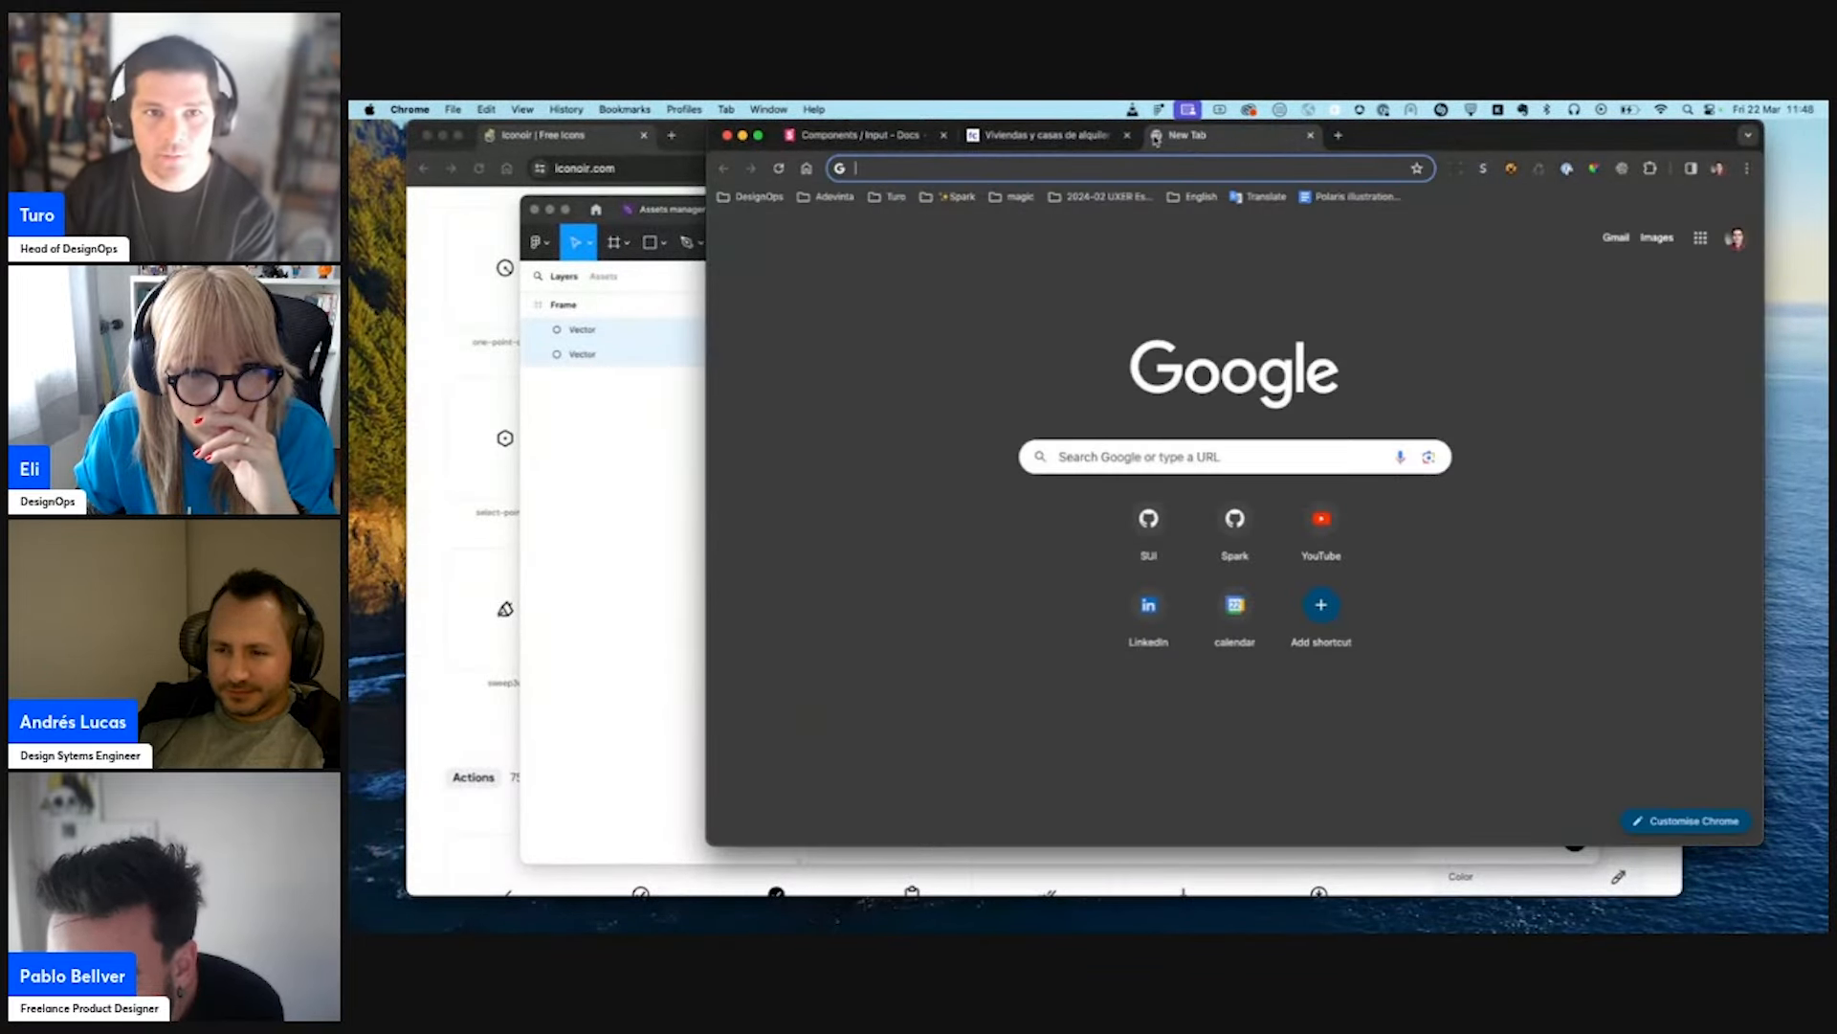
left_click(1310, 135)
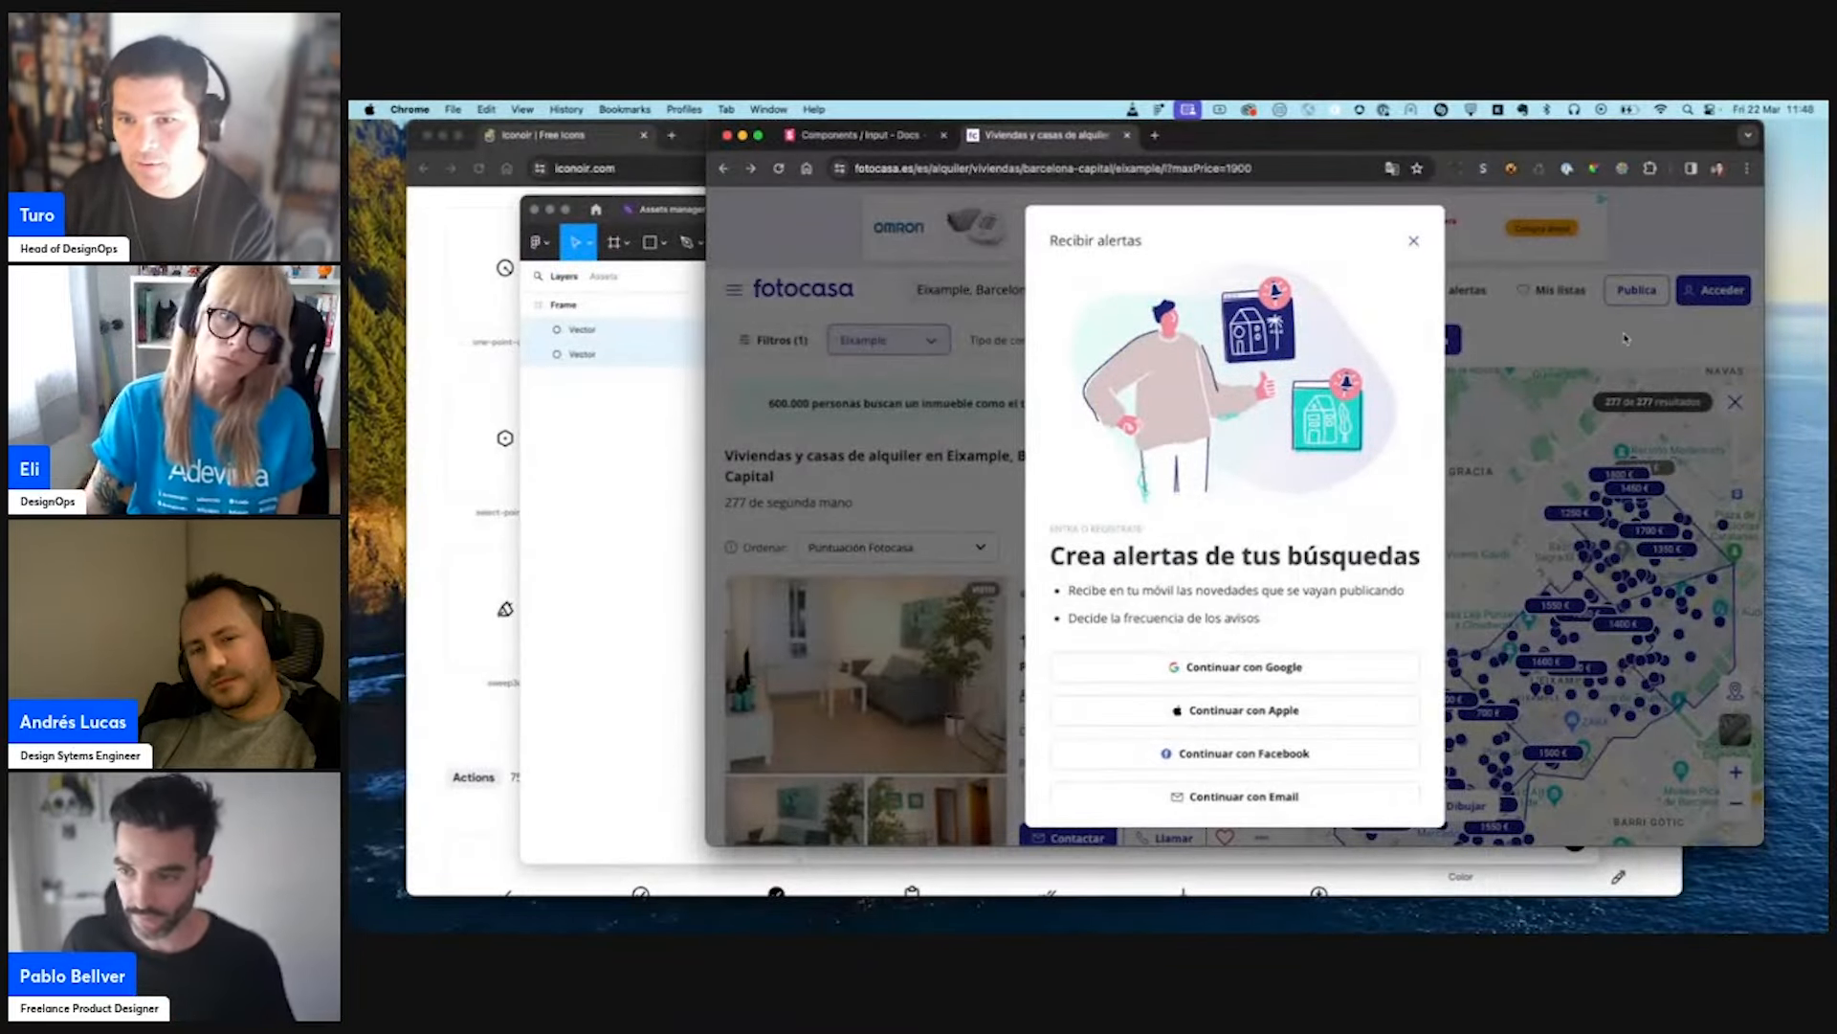
left_click(1624, 337)
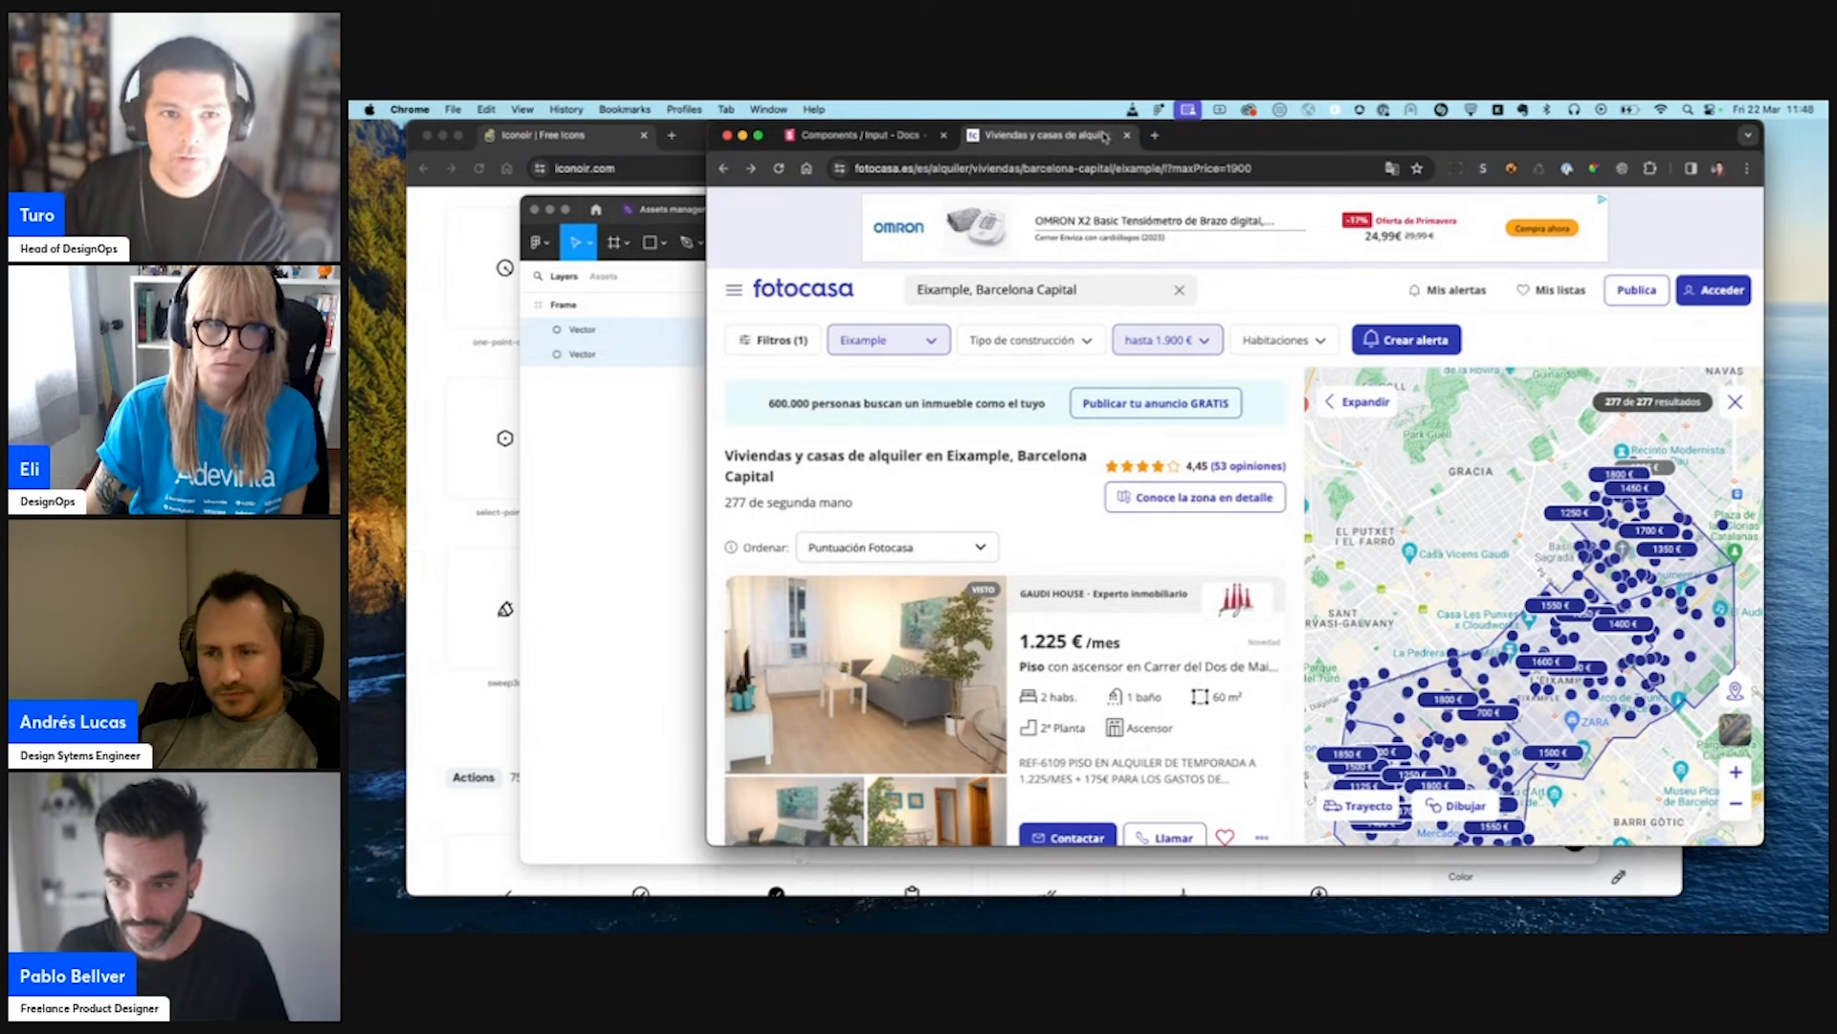
- Switch to the Spark Input documentation and examine the Icons and Addons examples
left_click(863, 139)
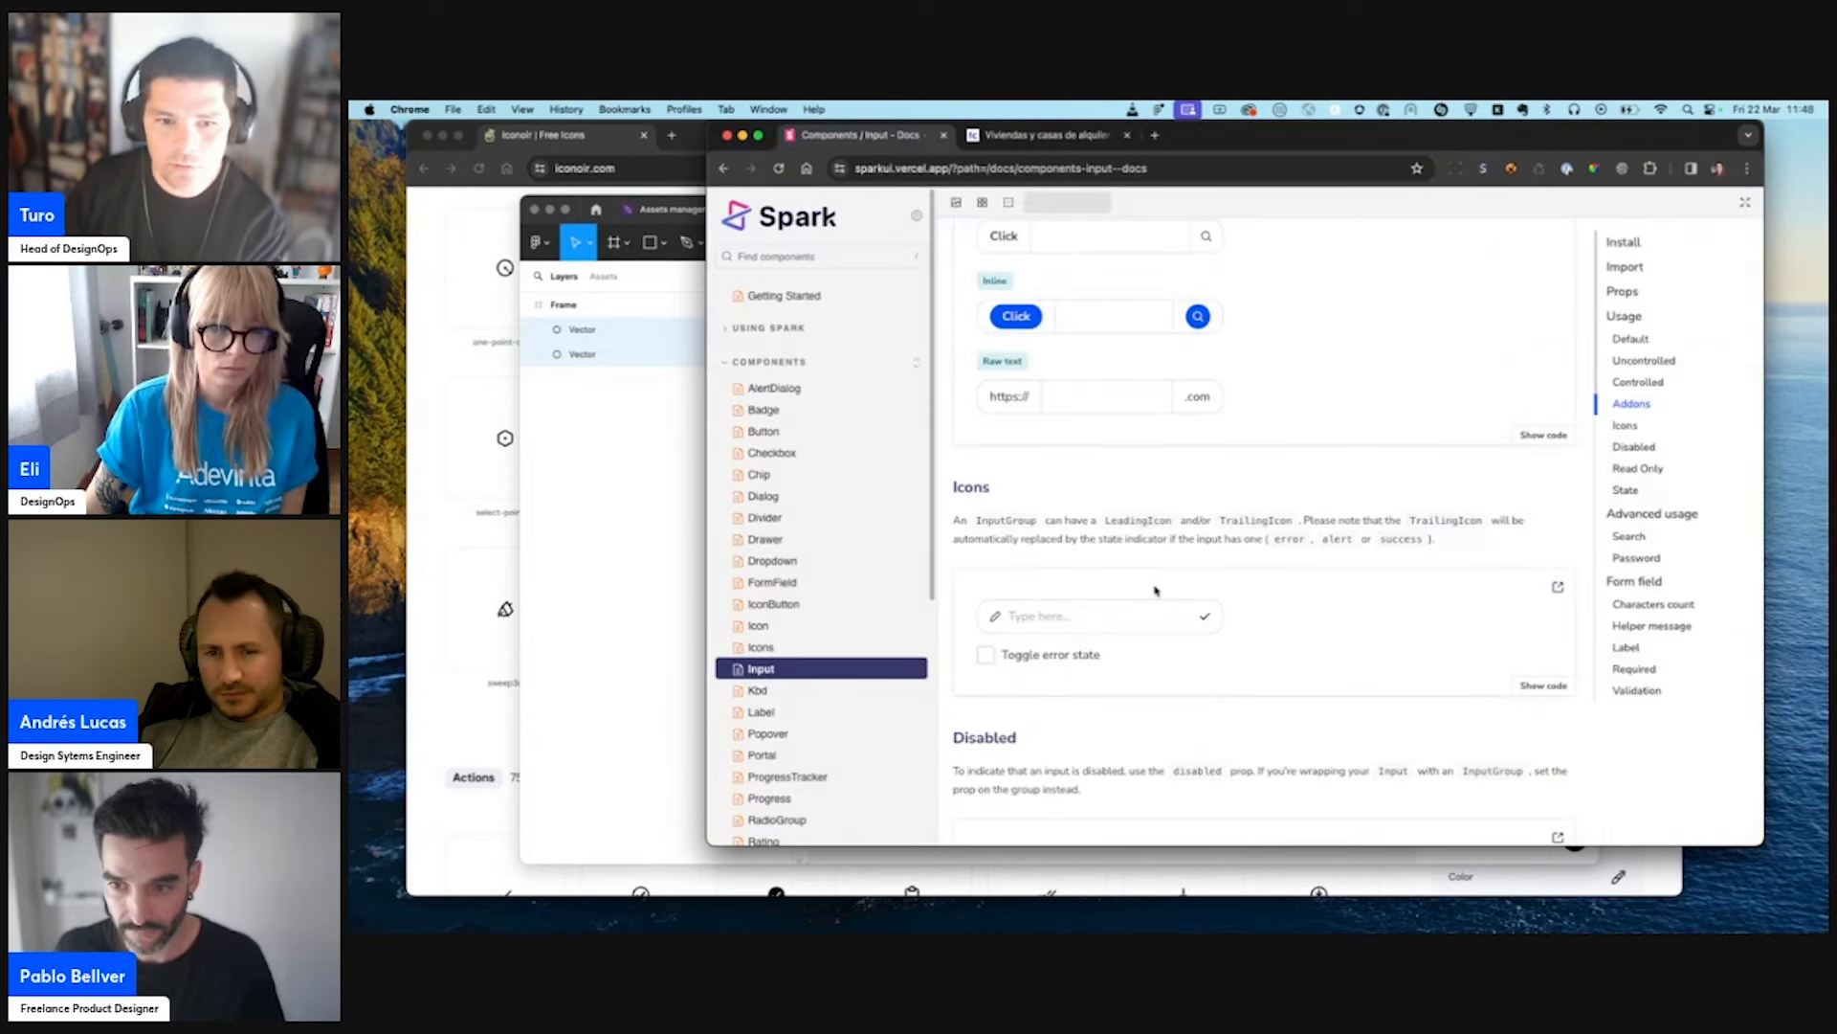
scroll(1116, 576, "up", 3)
scroll(1116, 576, "up", 3)
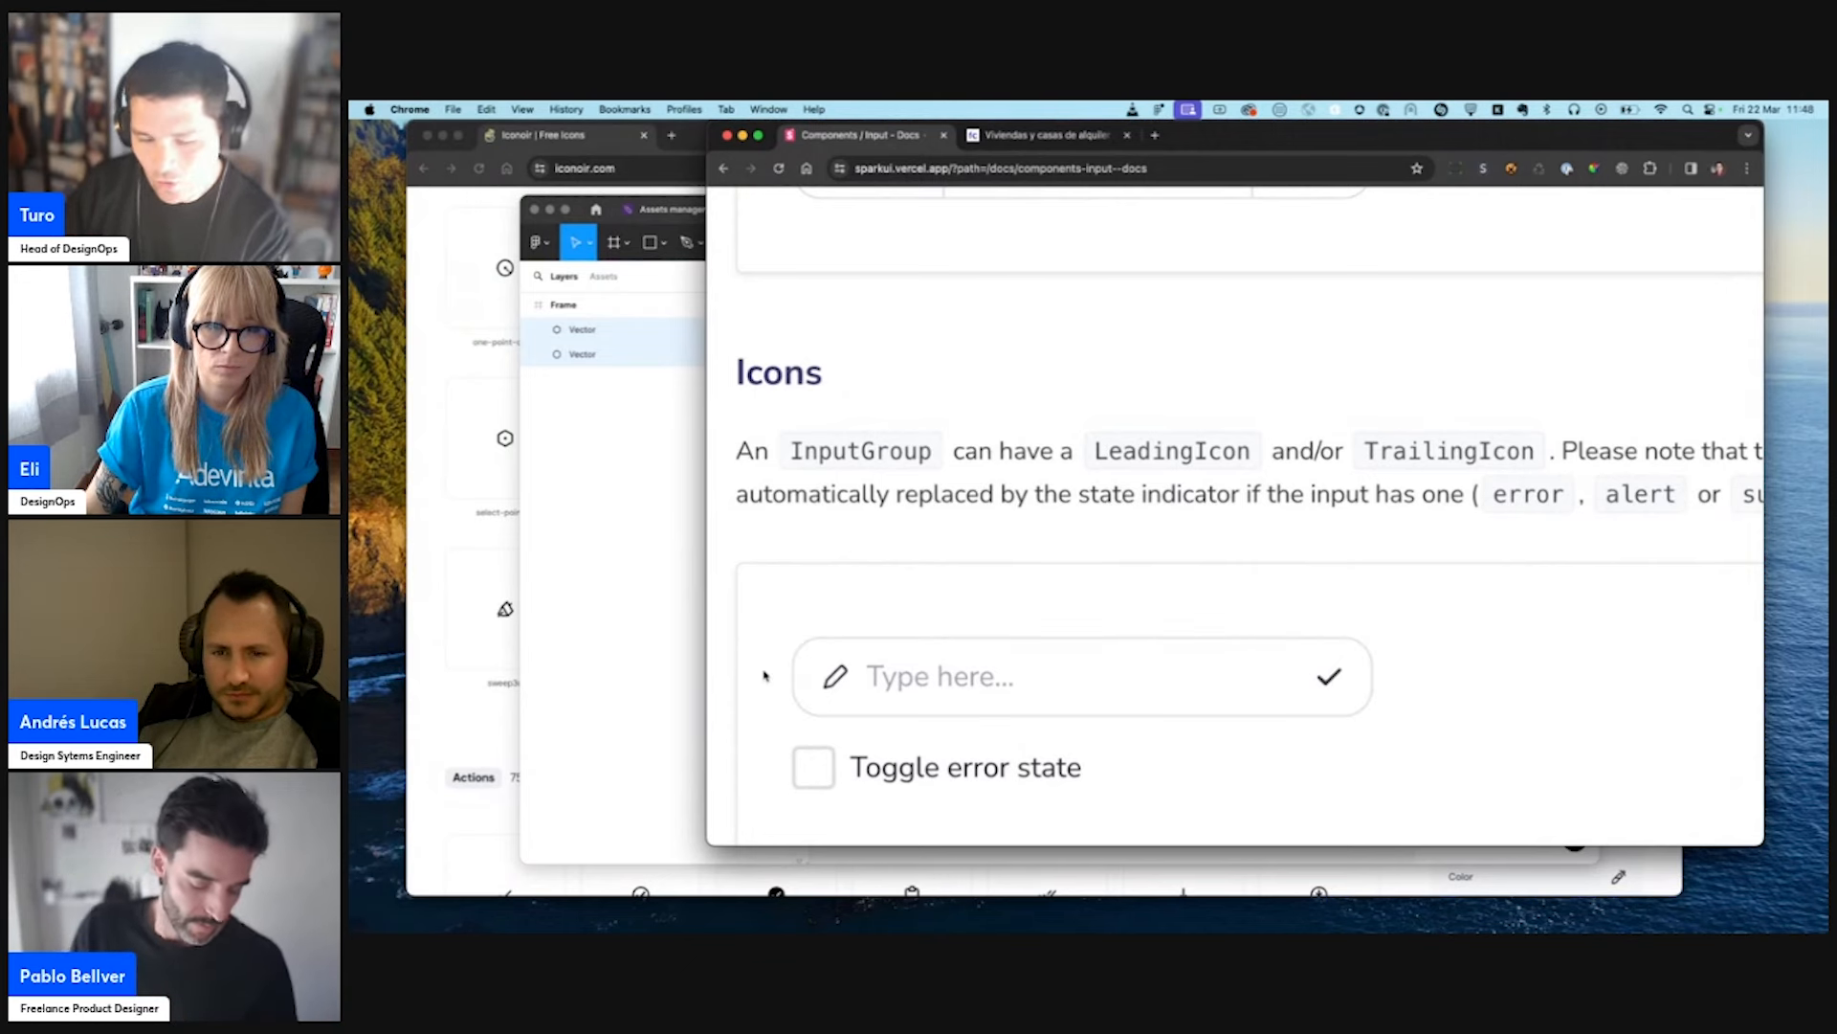
scroll(763, 676, "down", 5)
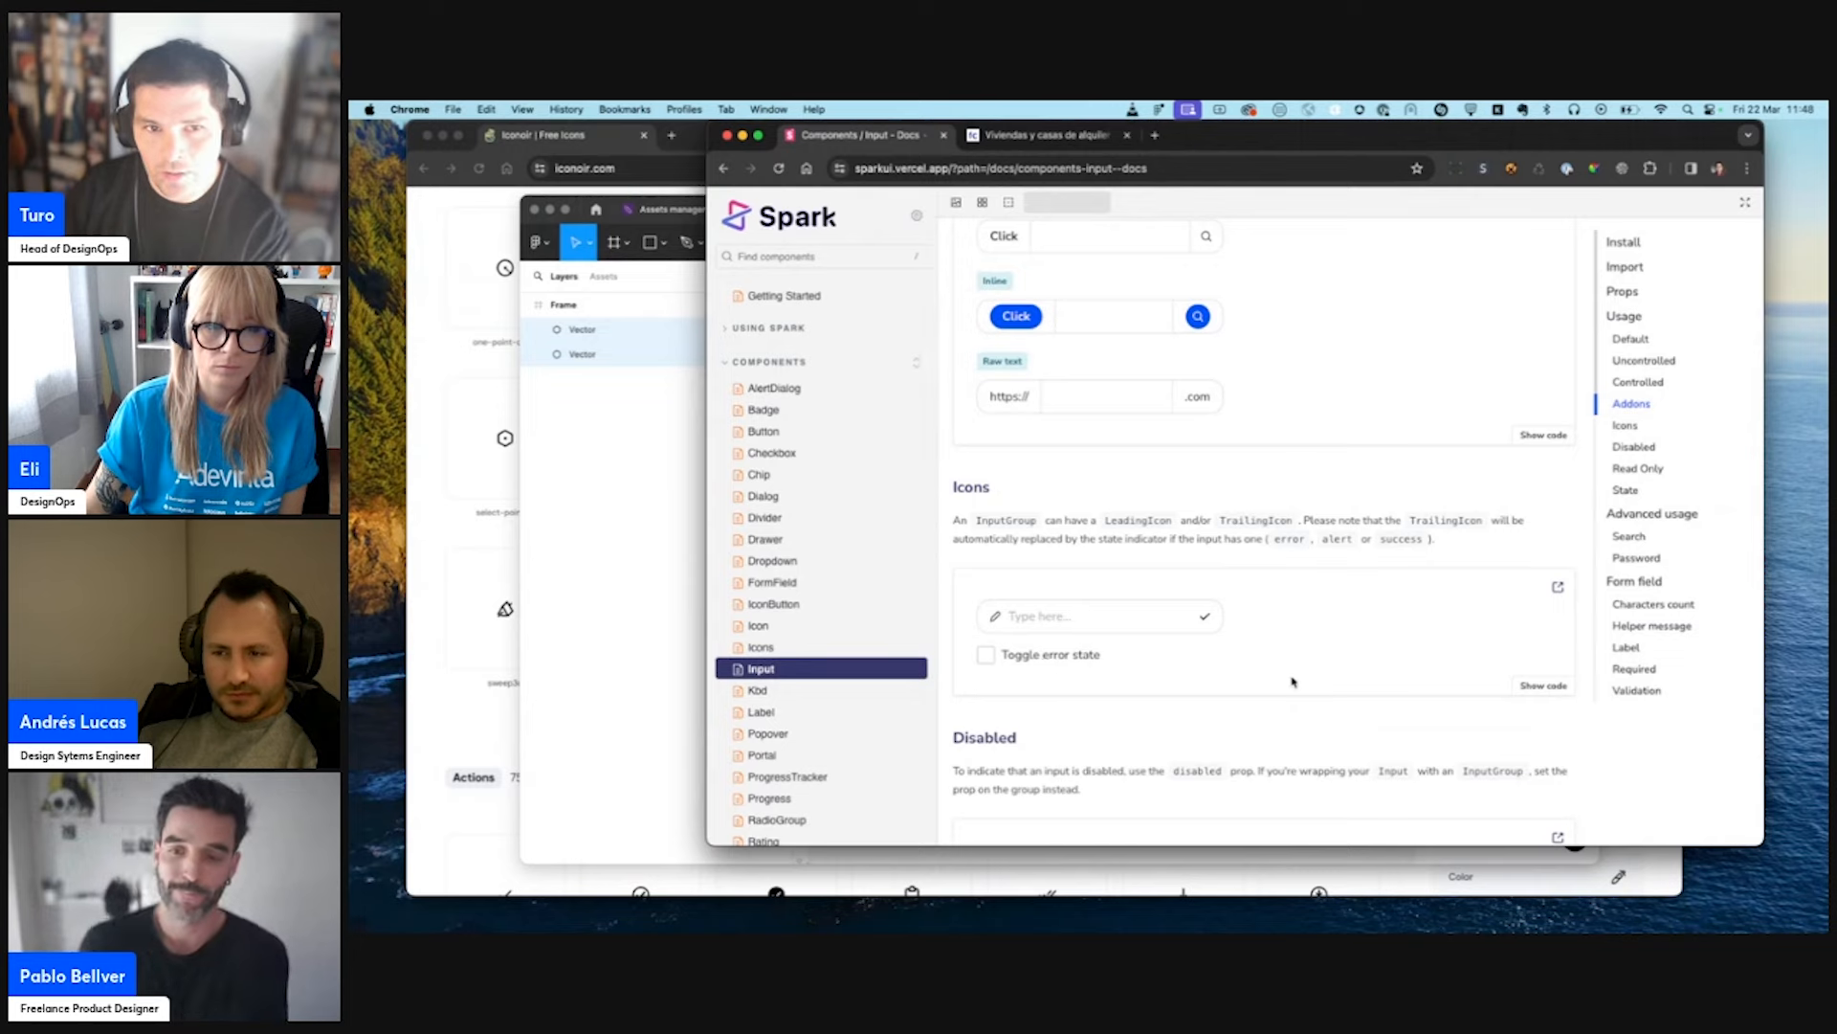
scroll(1296, 622, "up", 3)
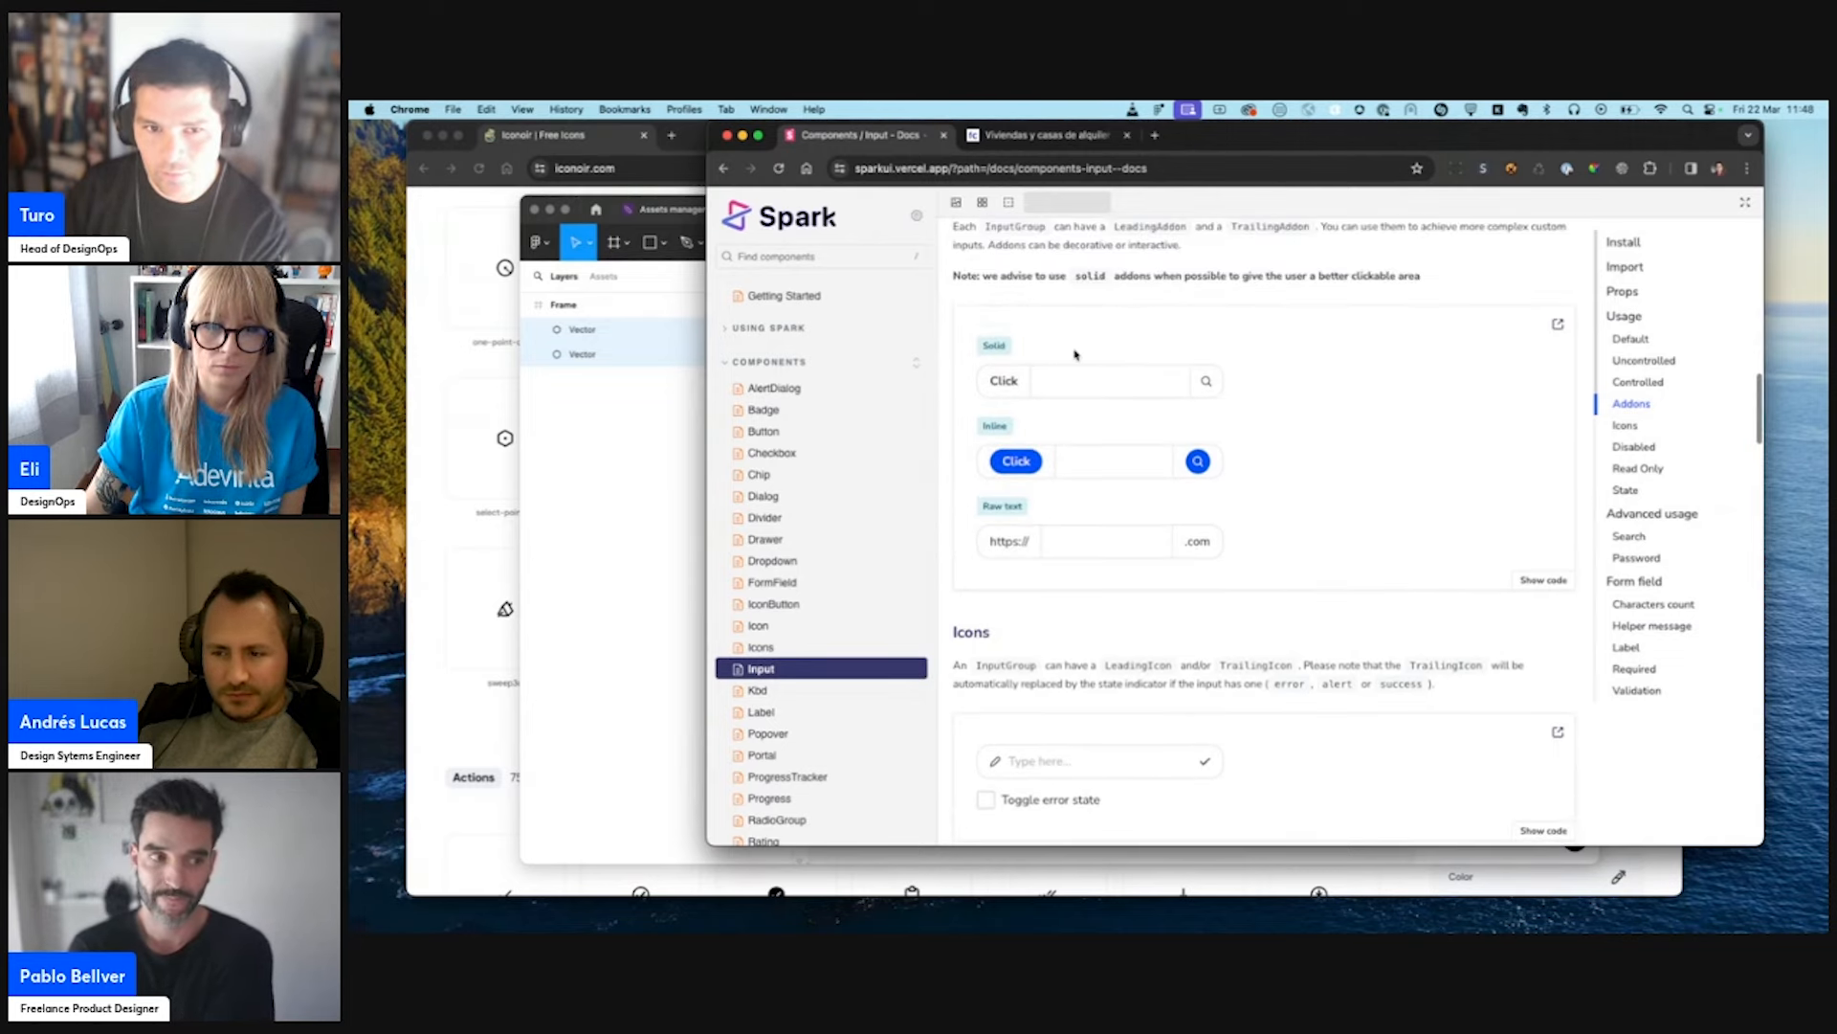
scroll(1075, 354, "up", 5)
- Open the developer tools without device emulation and inspect the search icon in the Solid addon example
key("super+alt+i")
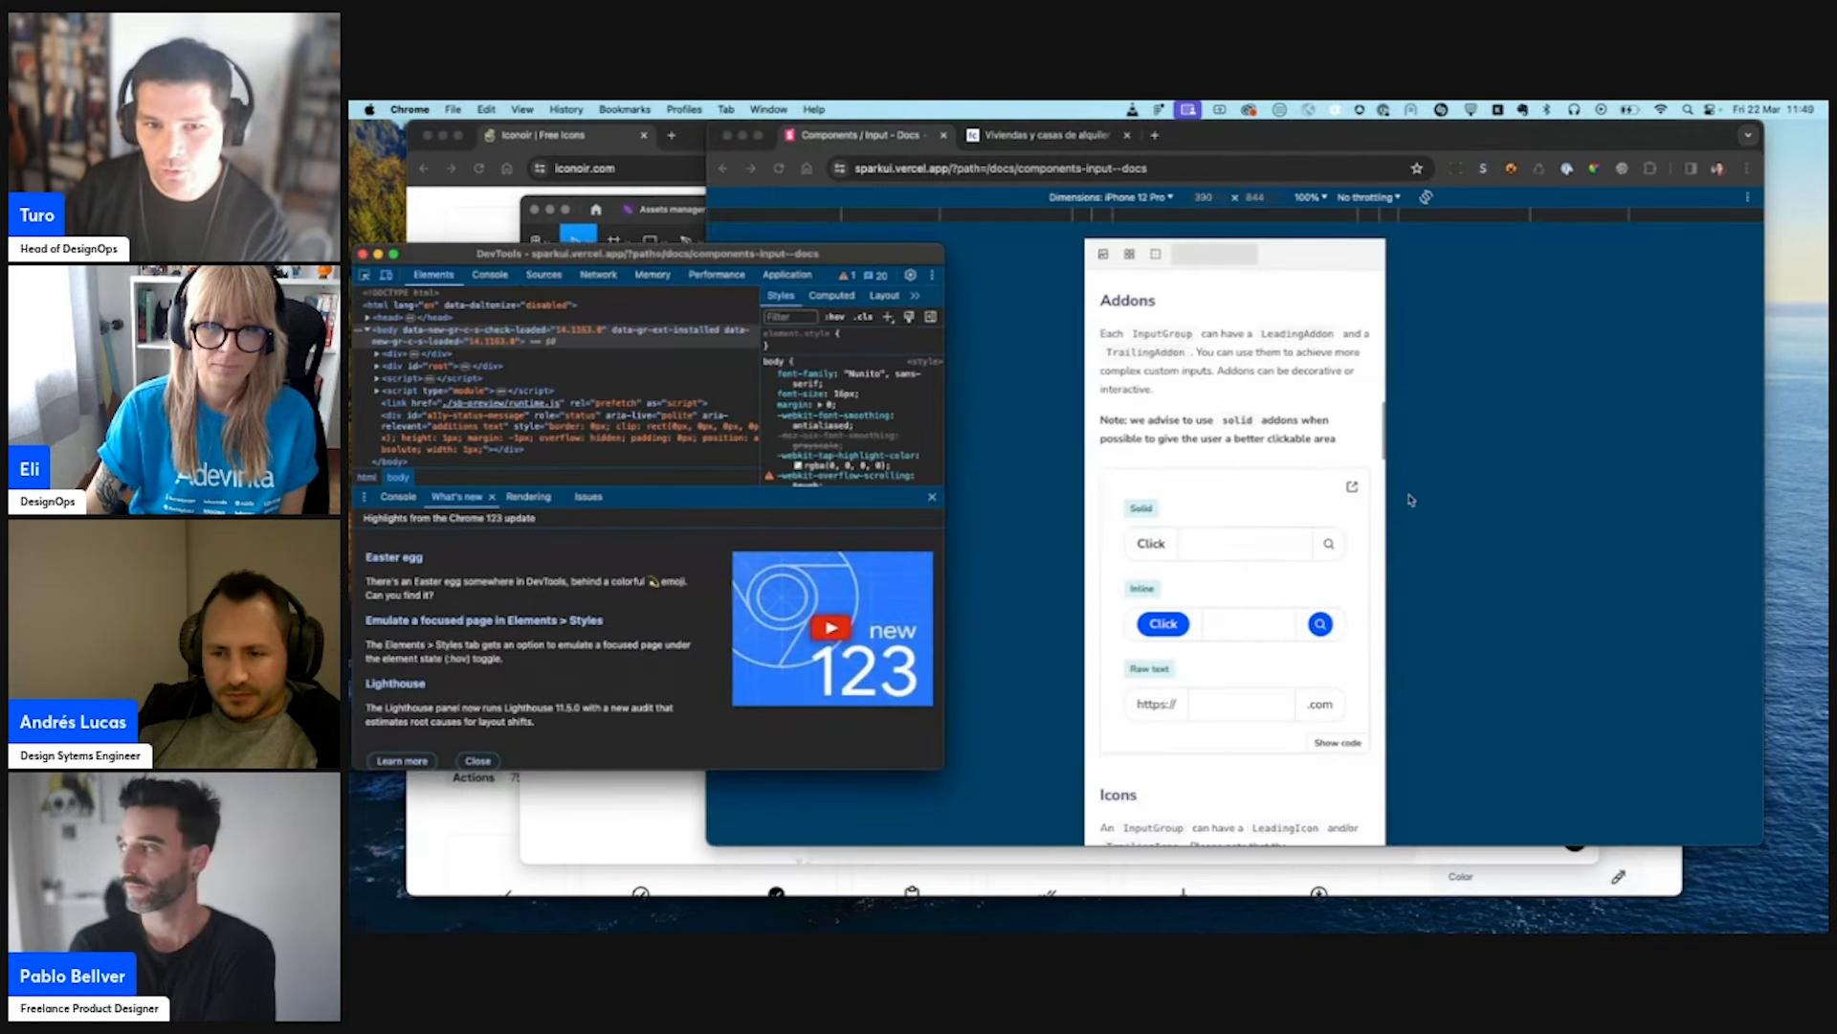
left_click(386, 275)
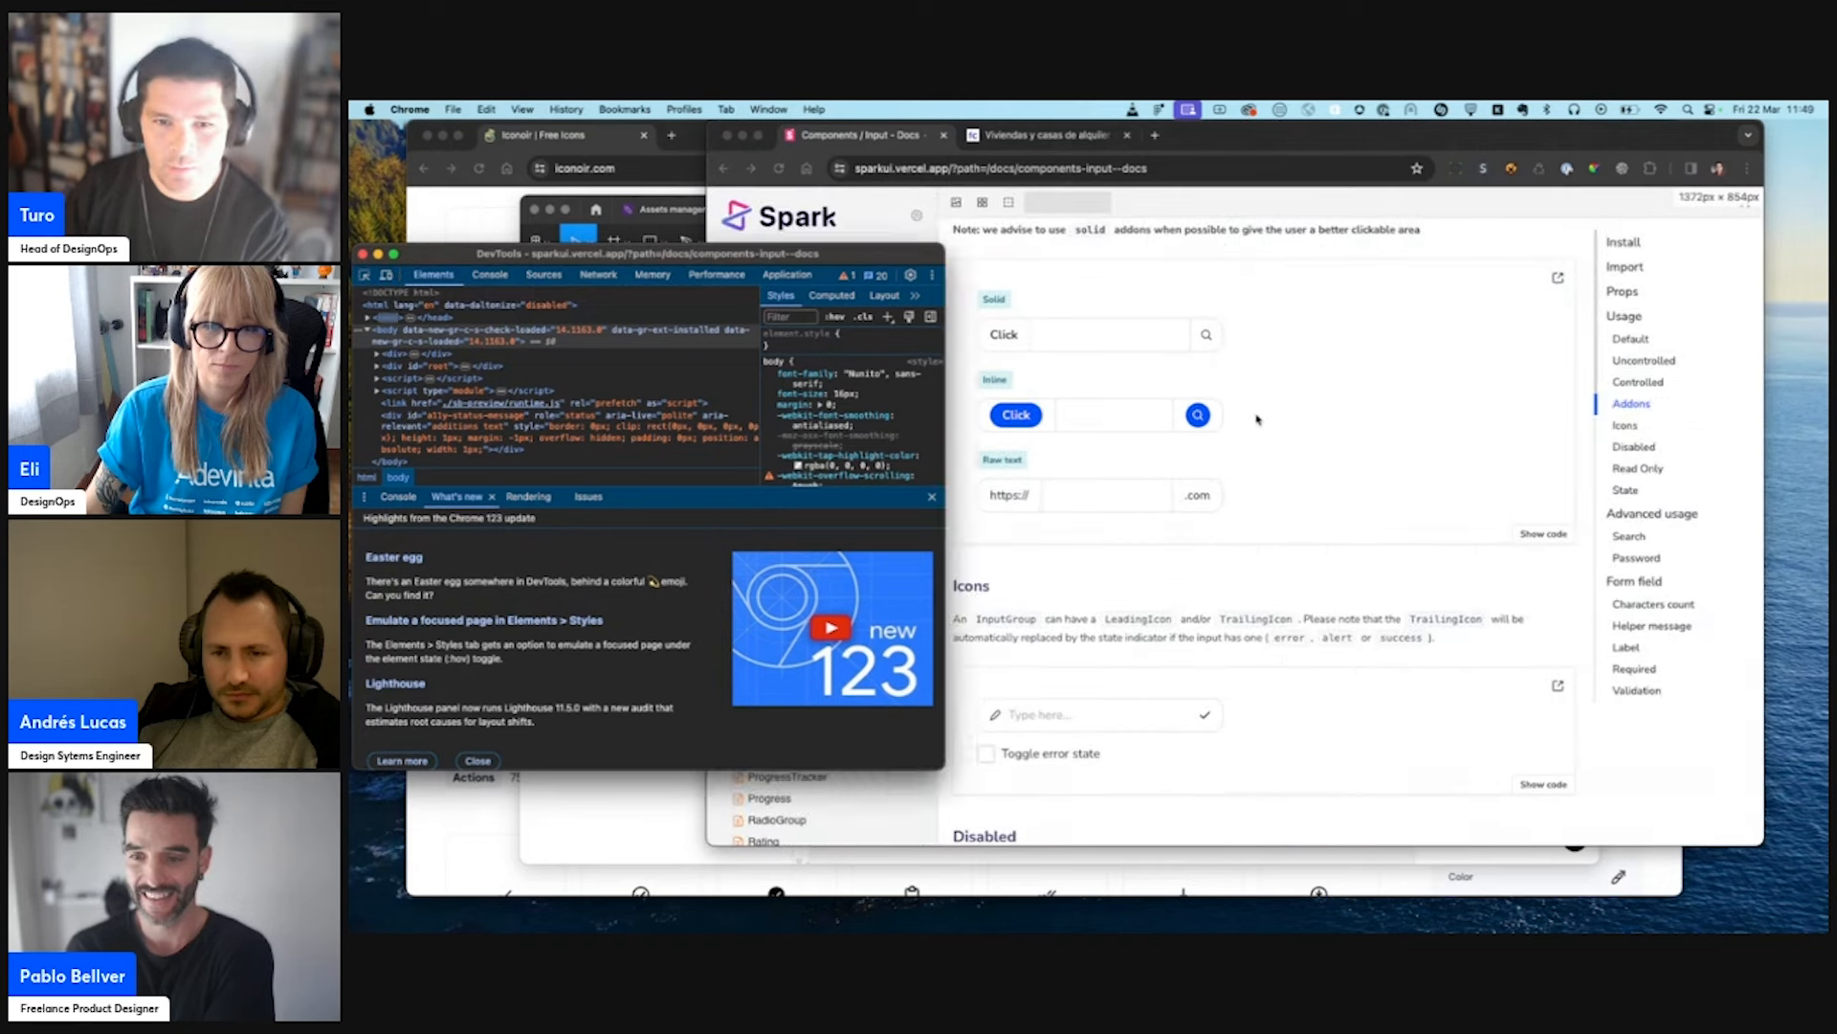
left_click(1243, 385)
scroll(1242, 386, "up", 5)
key("super+shift+c")
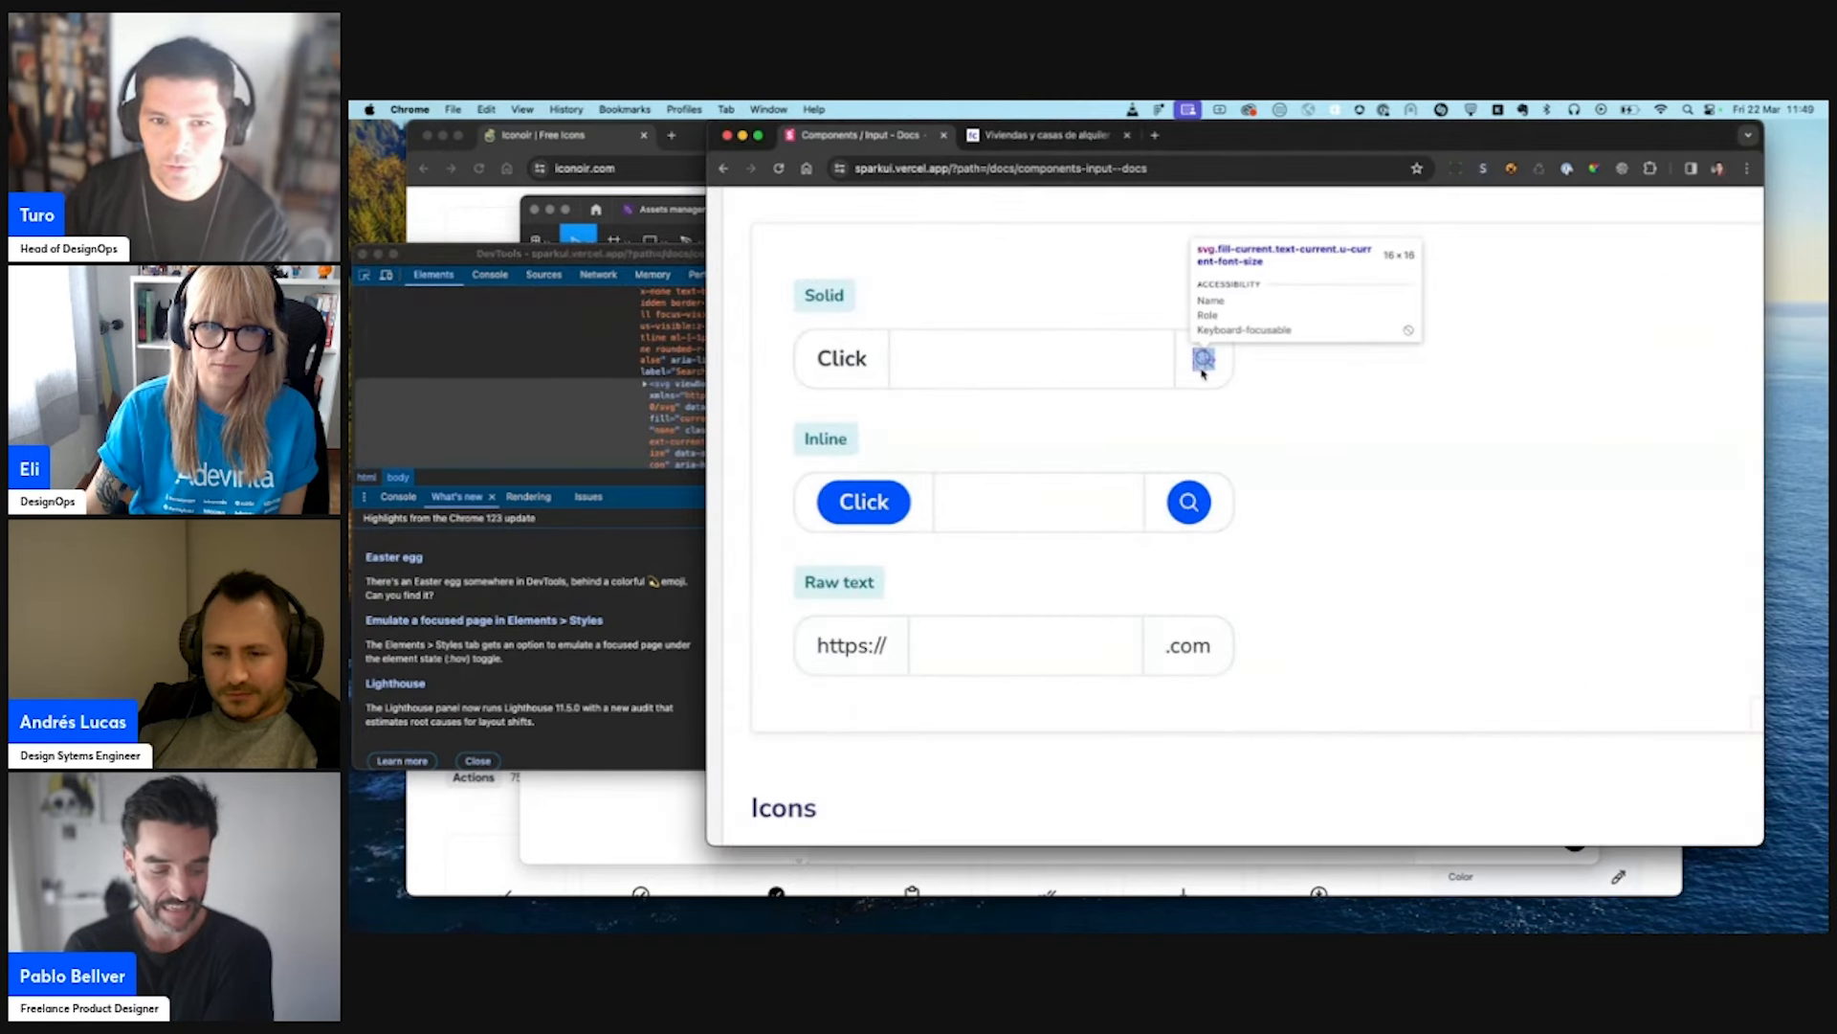
left_click(1204, 363)
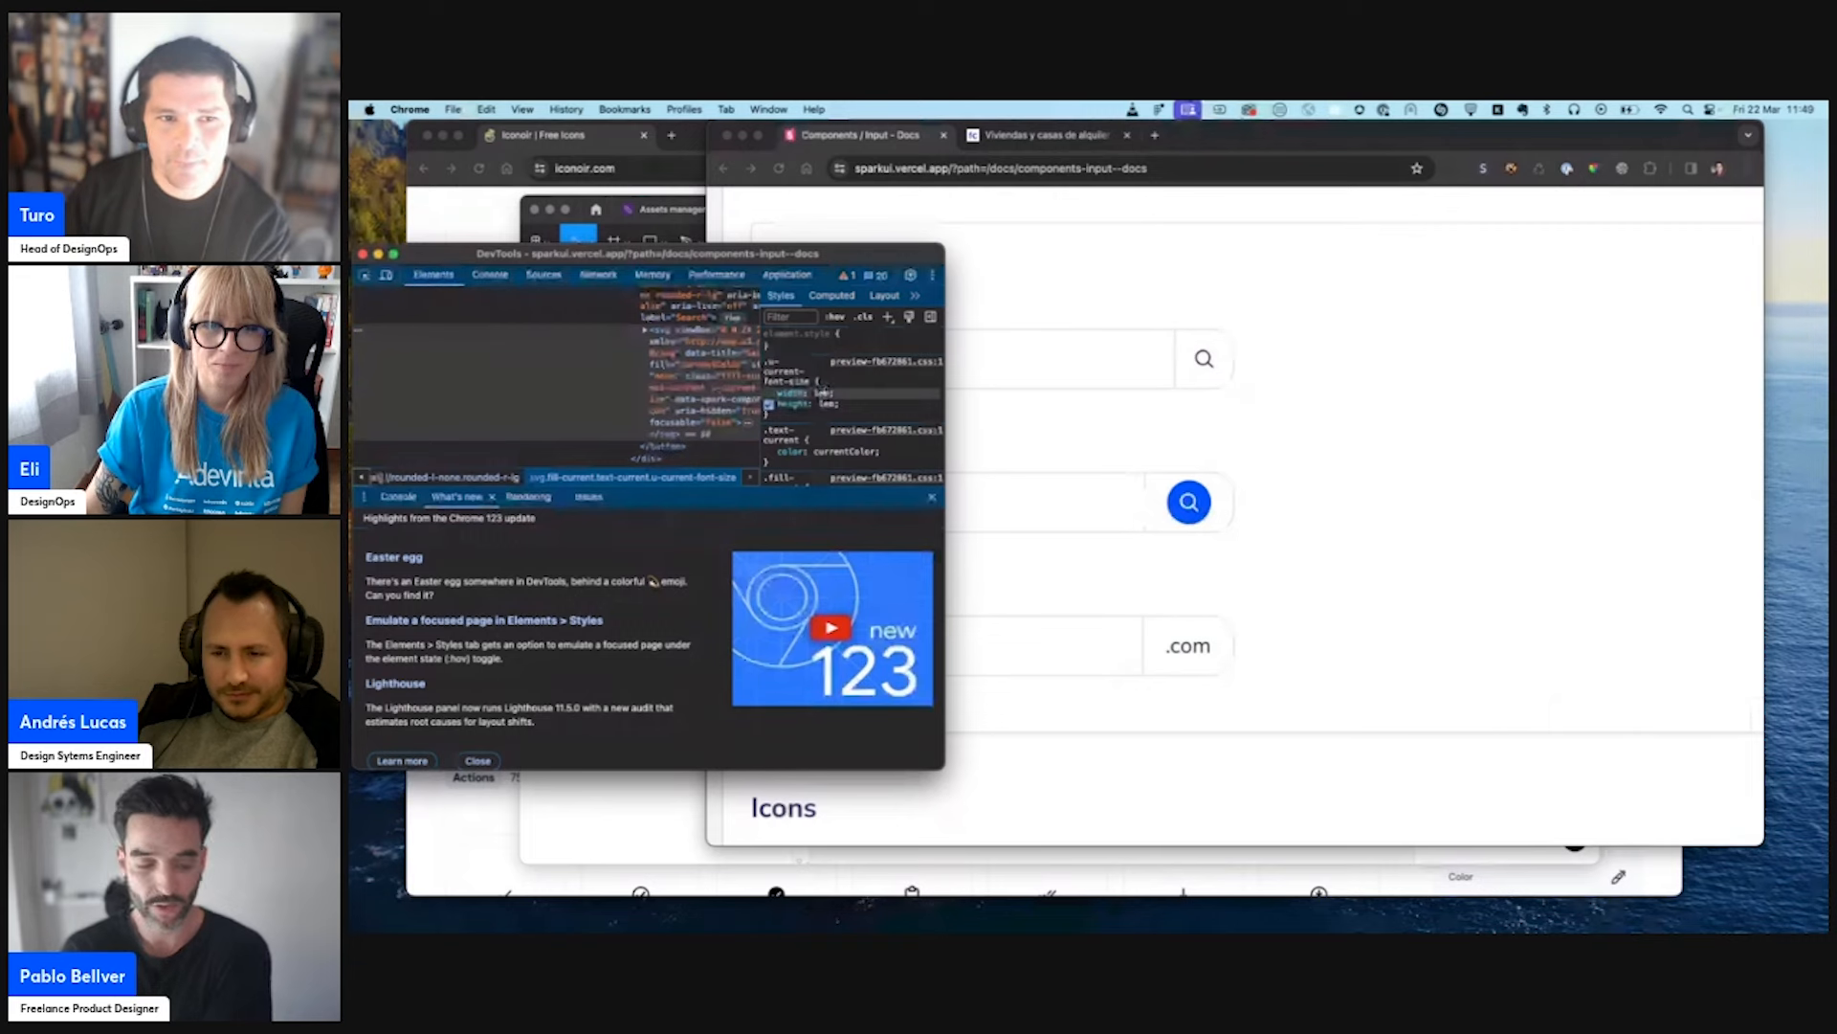
- Try the inspected search icon at 2em, then set its width and height to 1.5em
type("2")
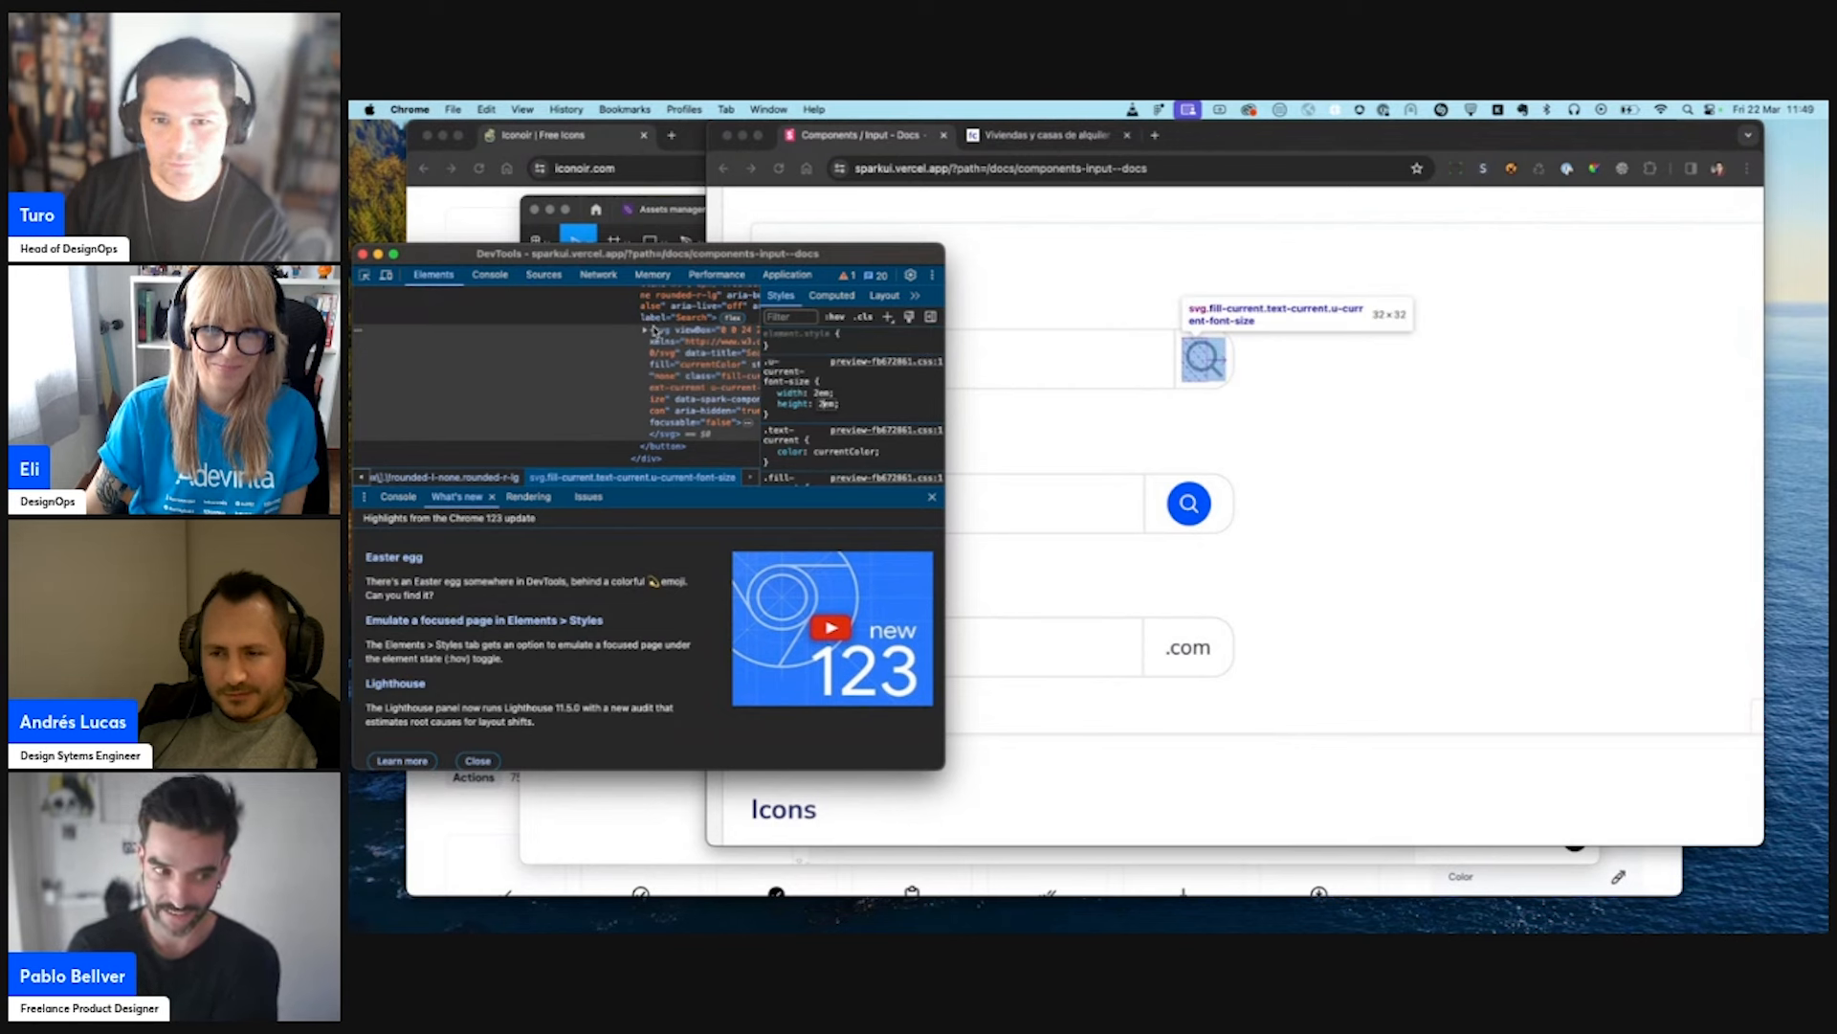
left_click(826, 403)
type("1.5em")
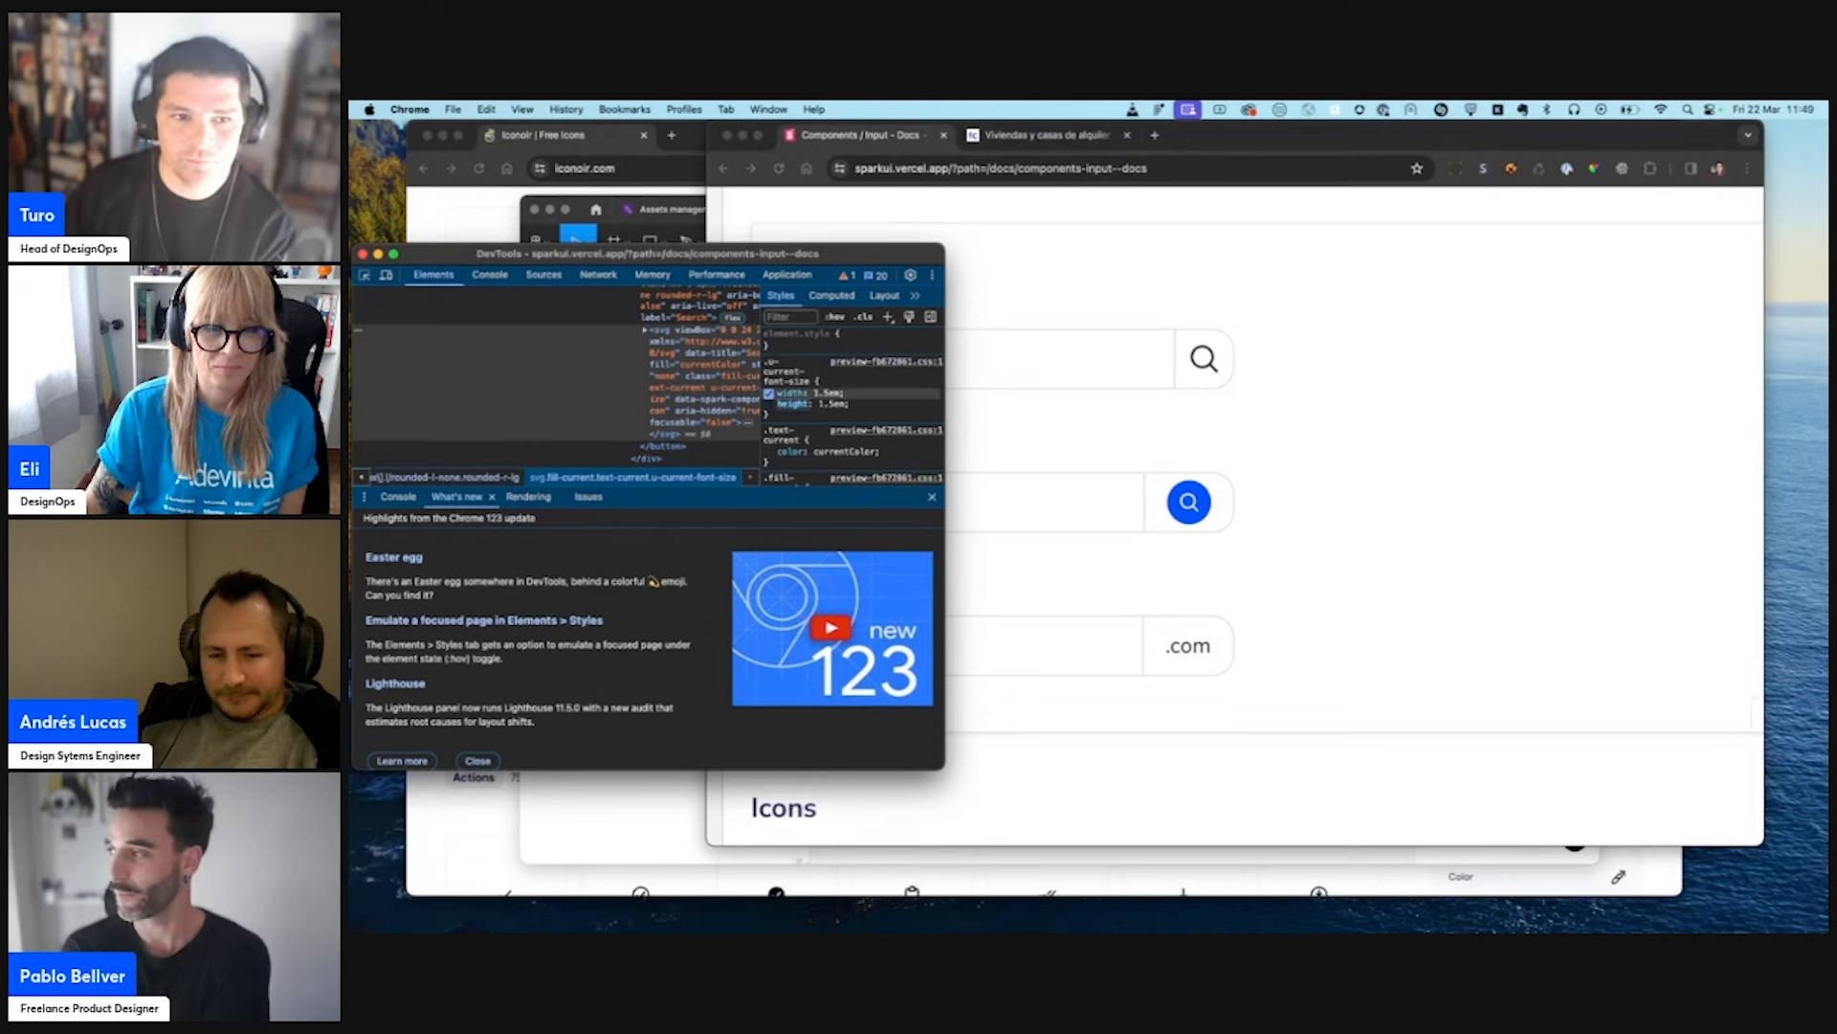
mouse_move(792, 392)
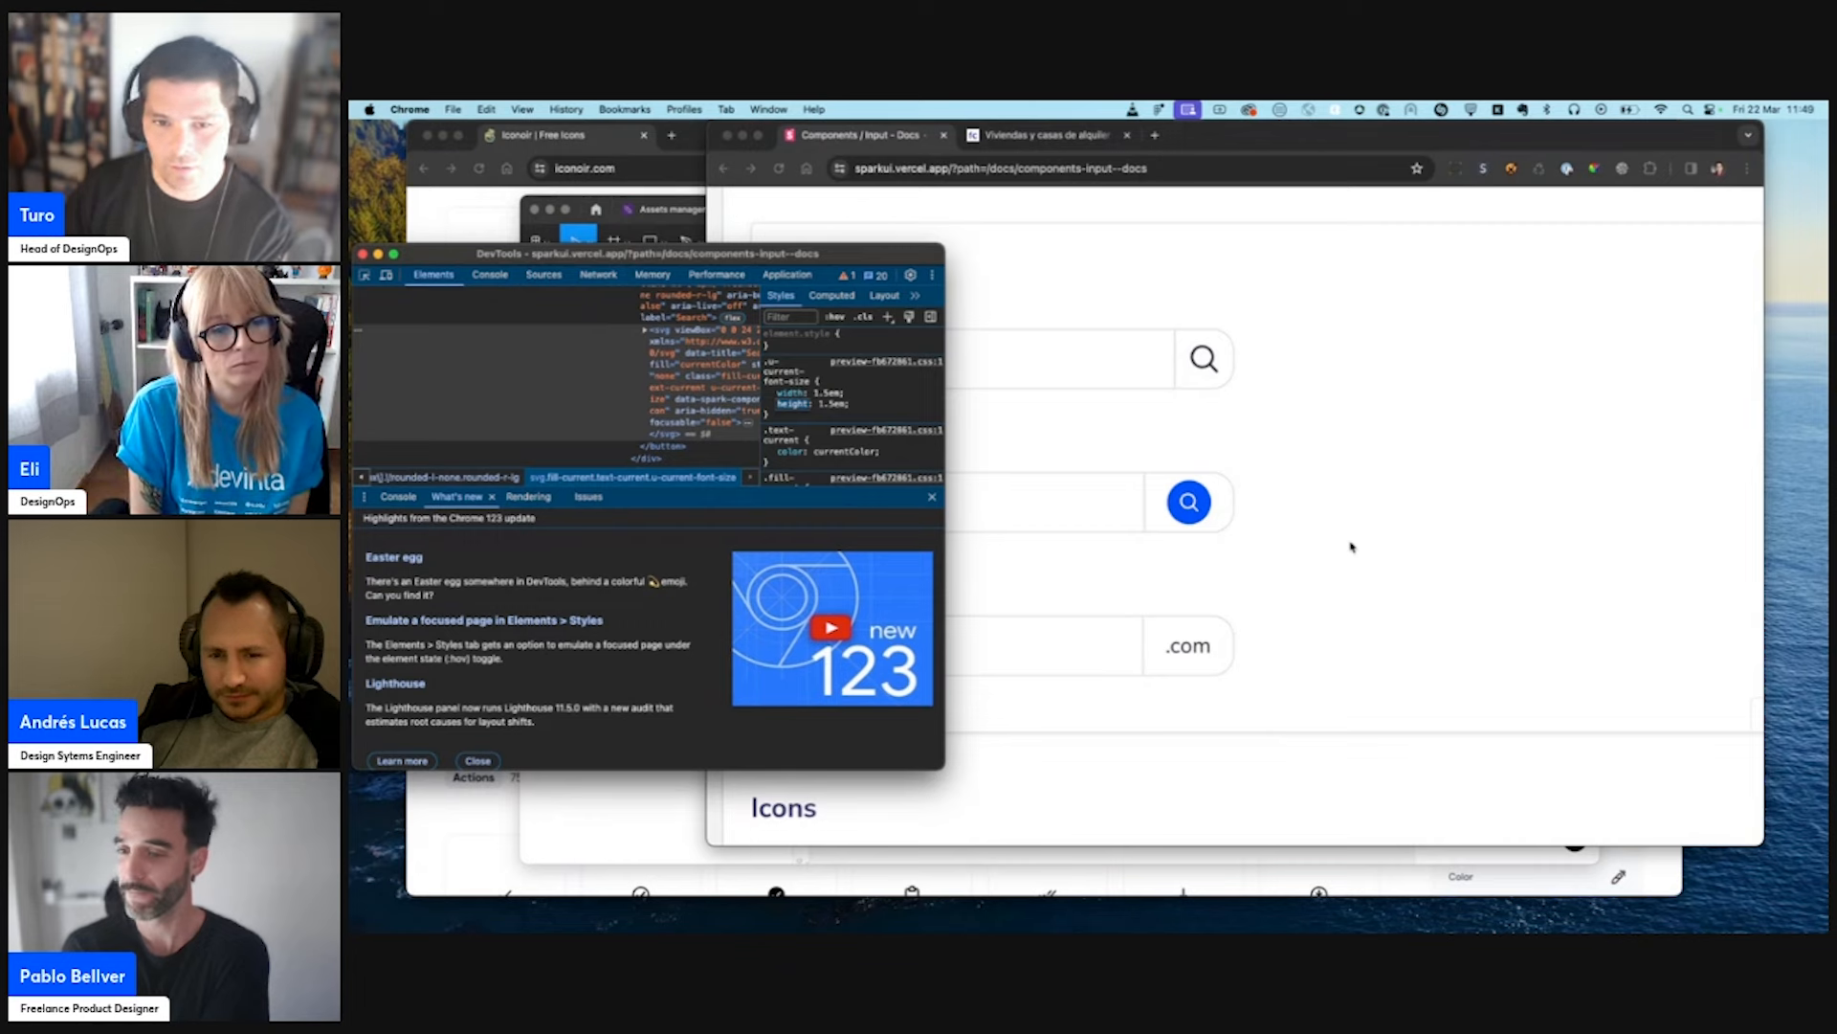
- Move the developer tools and browser windows apart and examine the Addons examples up close
left_click_drag(836, 246, 541, 321)
left_click(1244, 456)
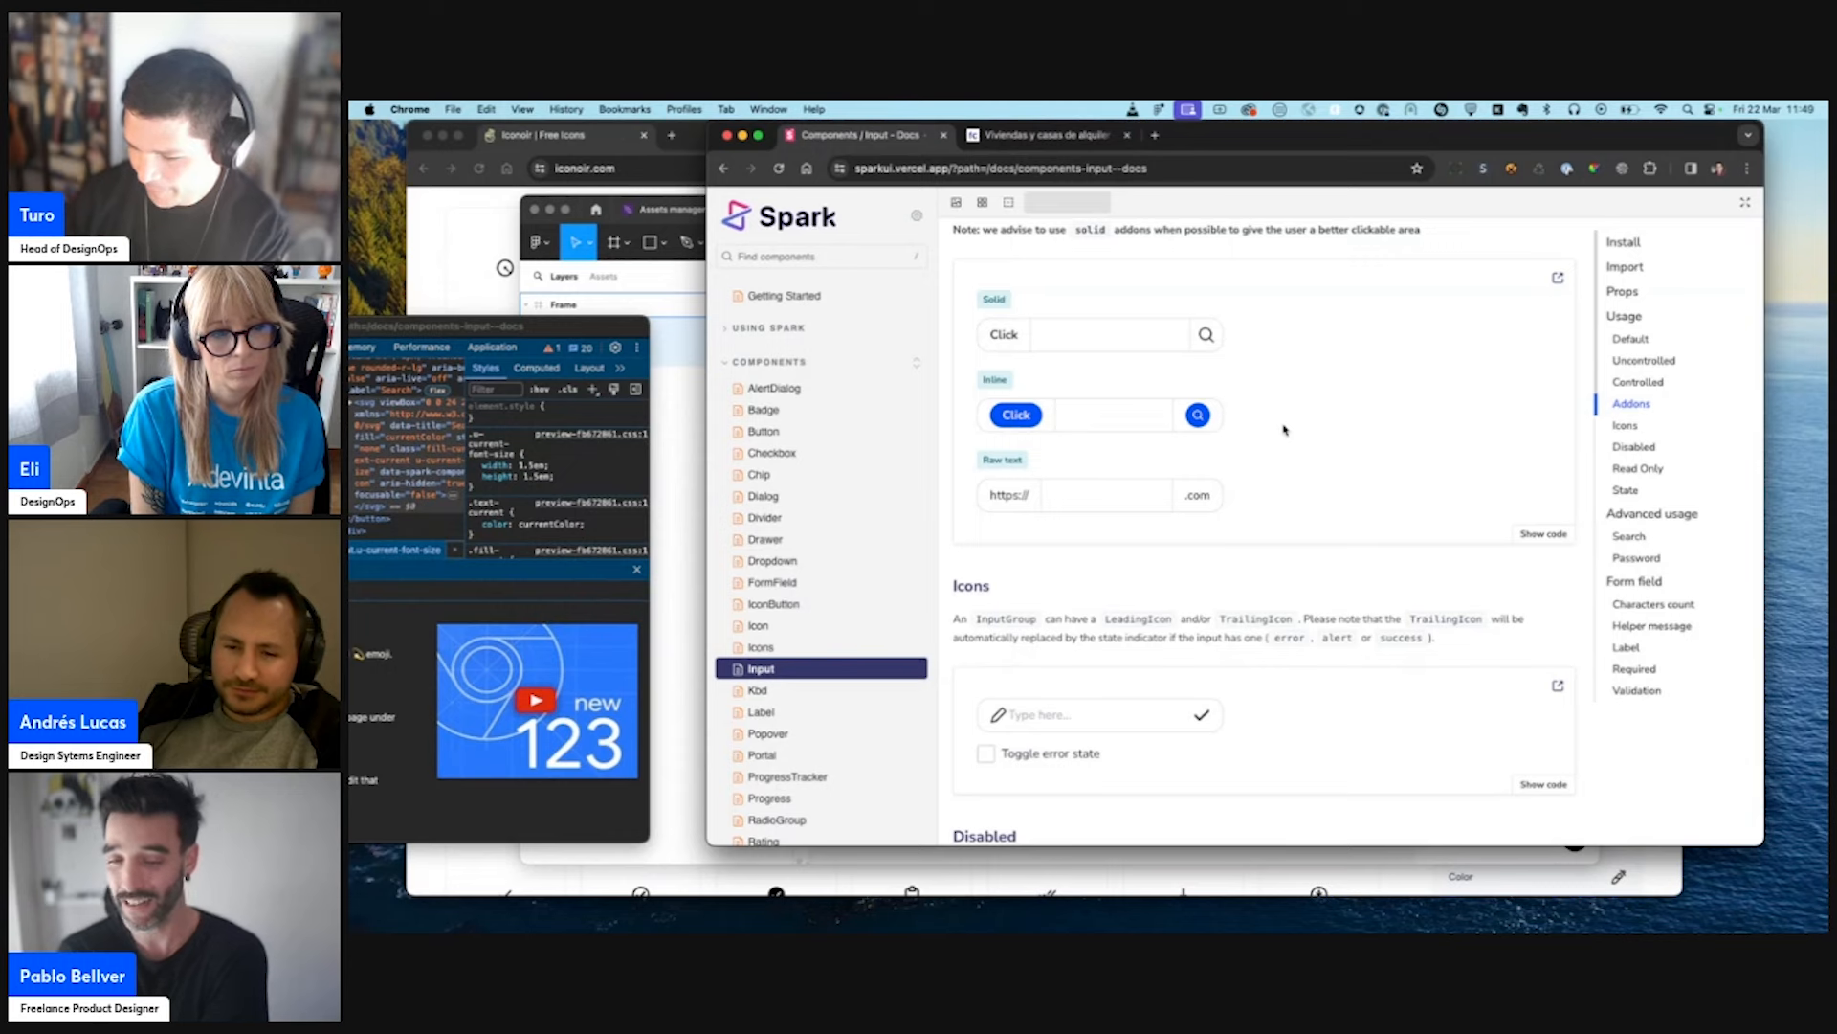
scroll(1285, 430, "up", 3)
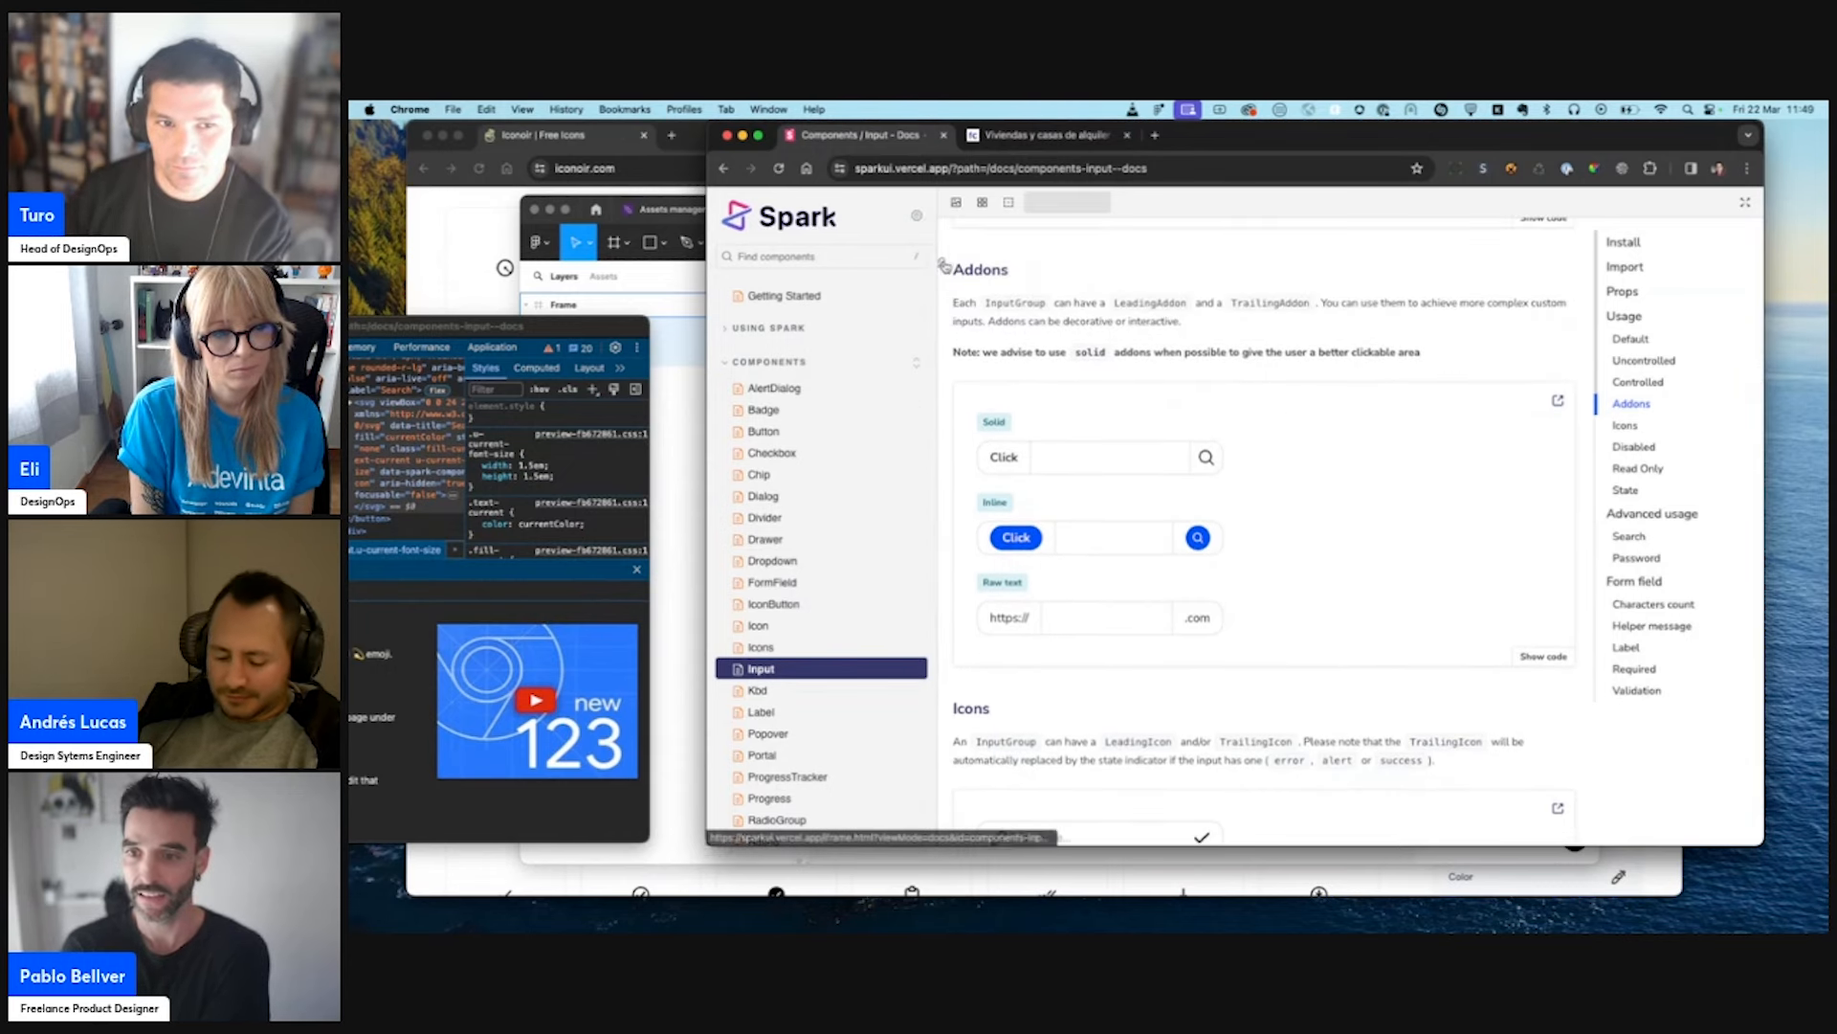
left_click(941, 271)
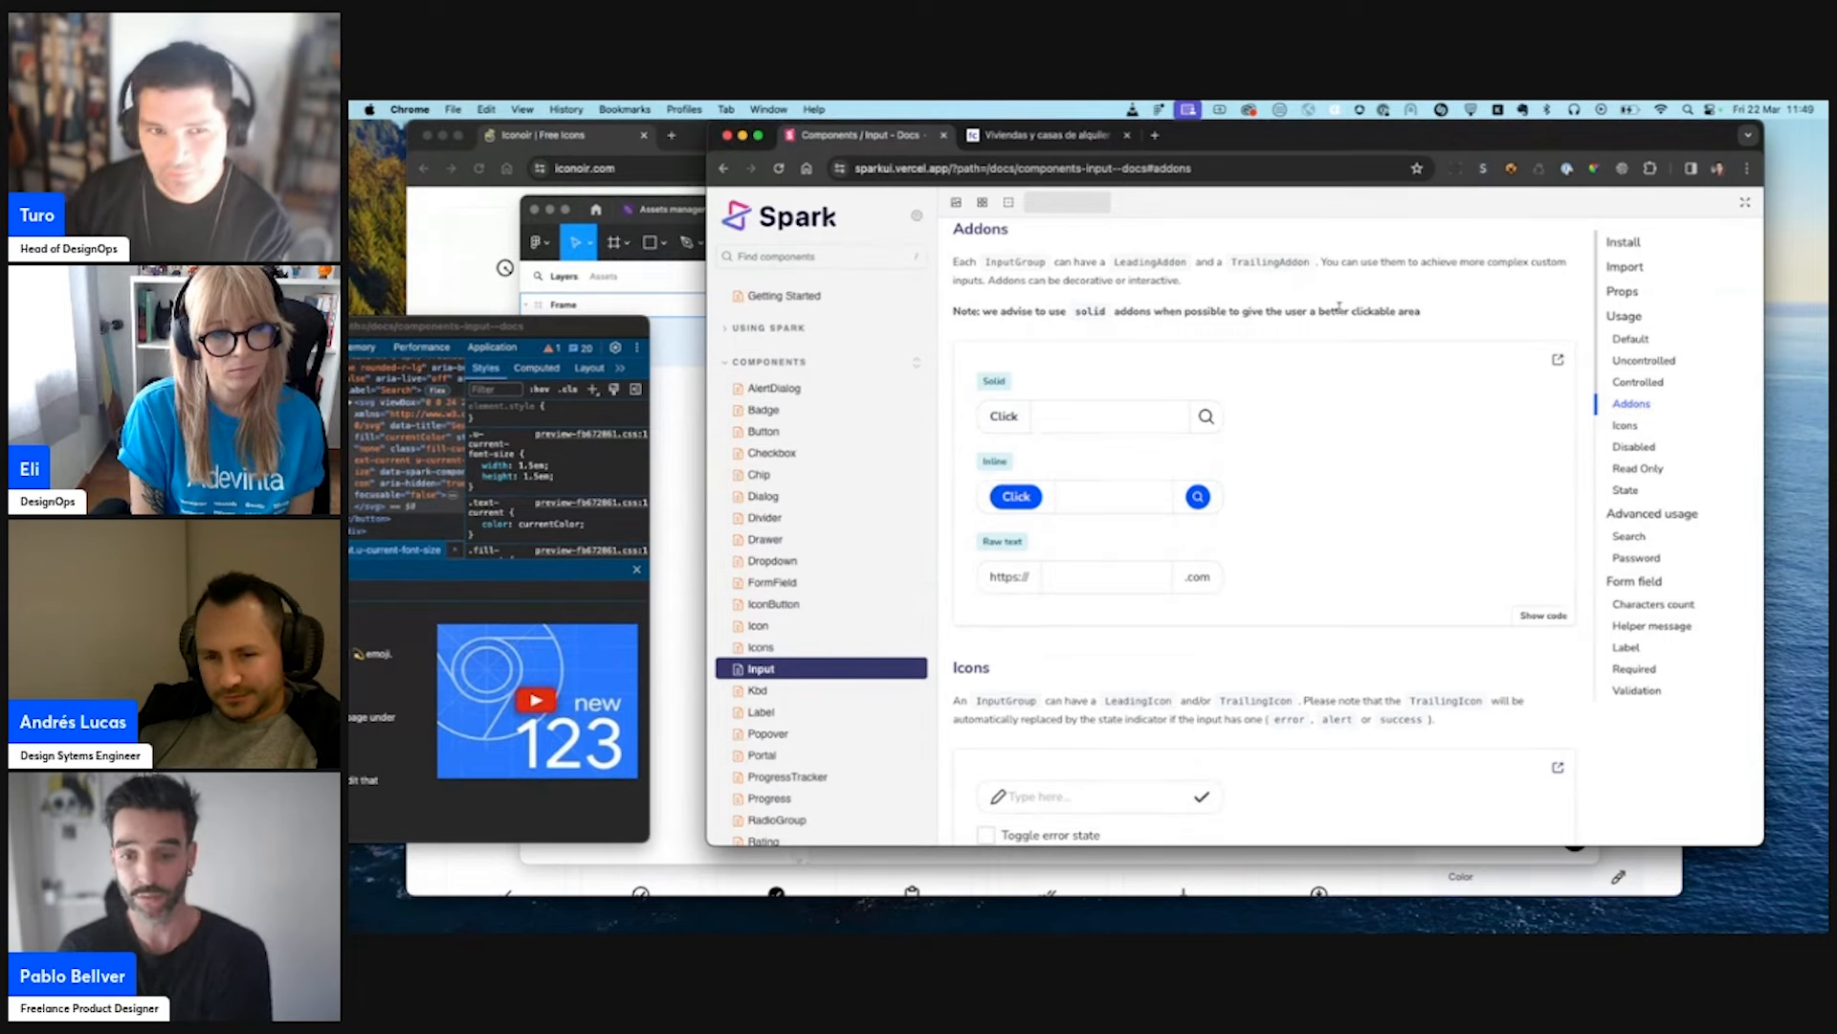
left_click_drag(1273, 134, 1177, 187)
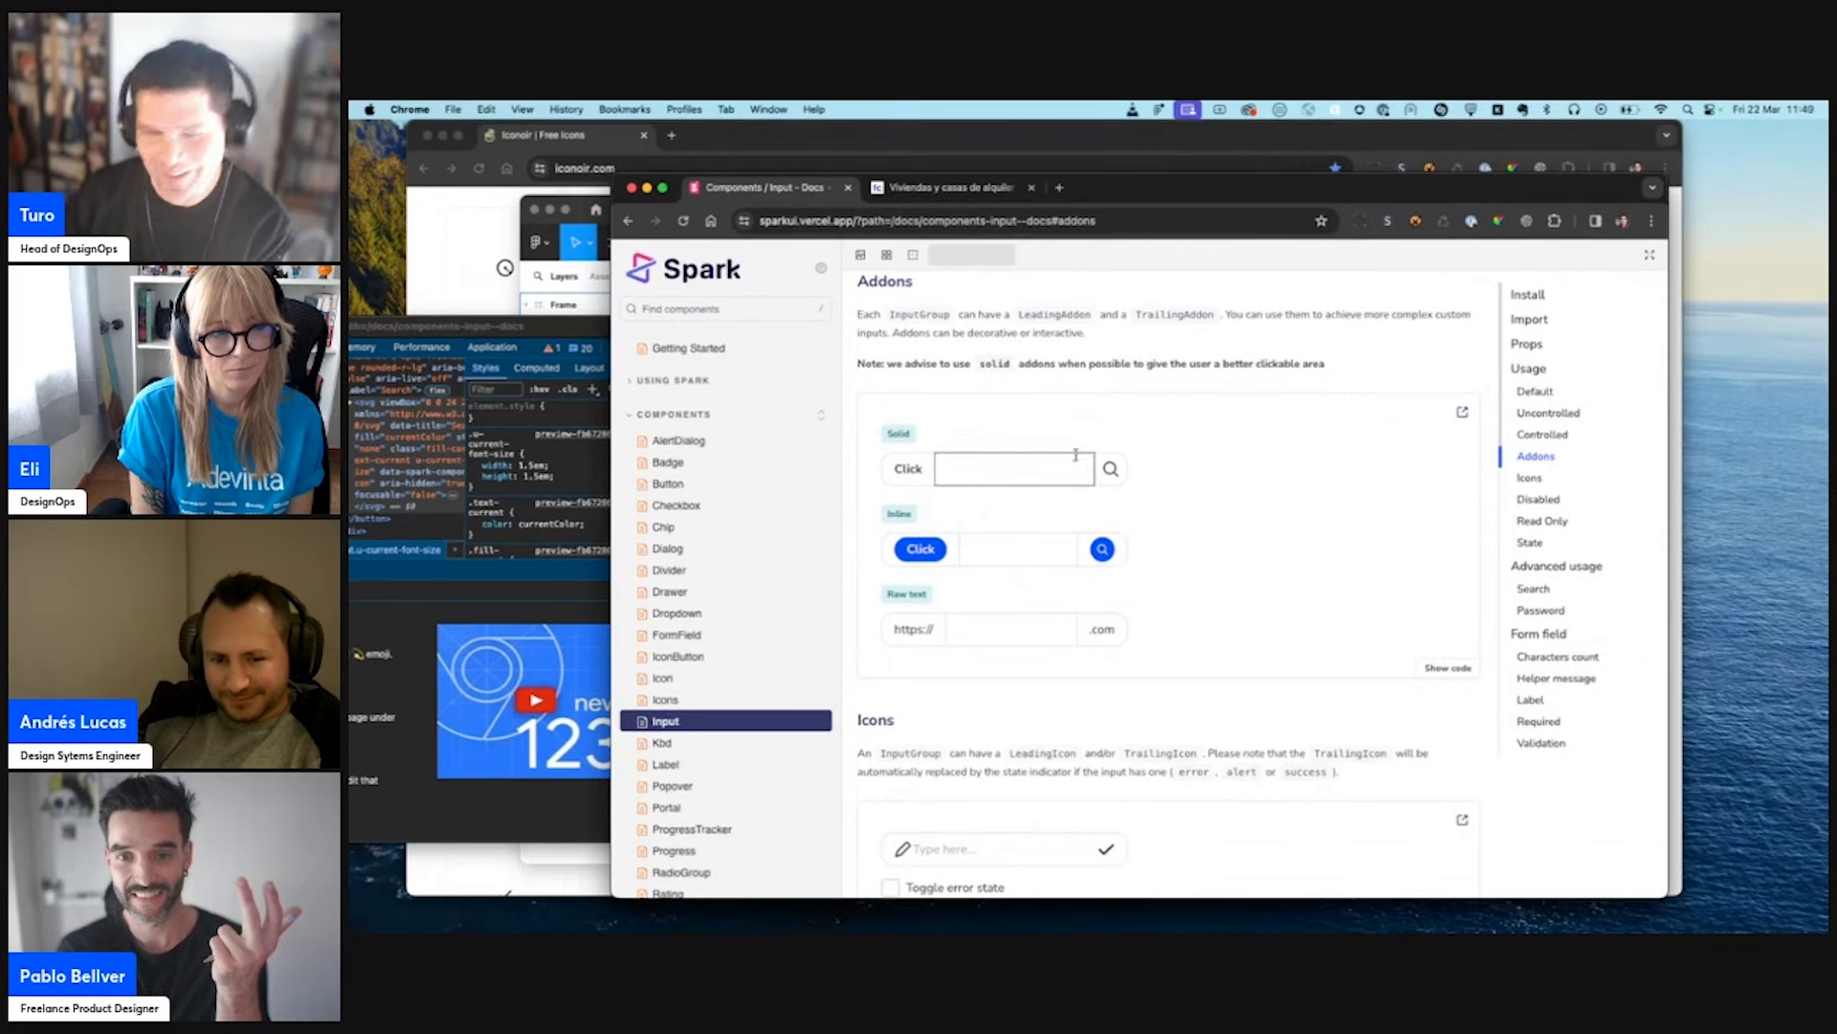
scroll(1069, 394, "up", 5)
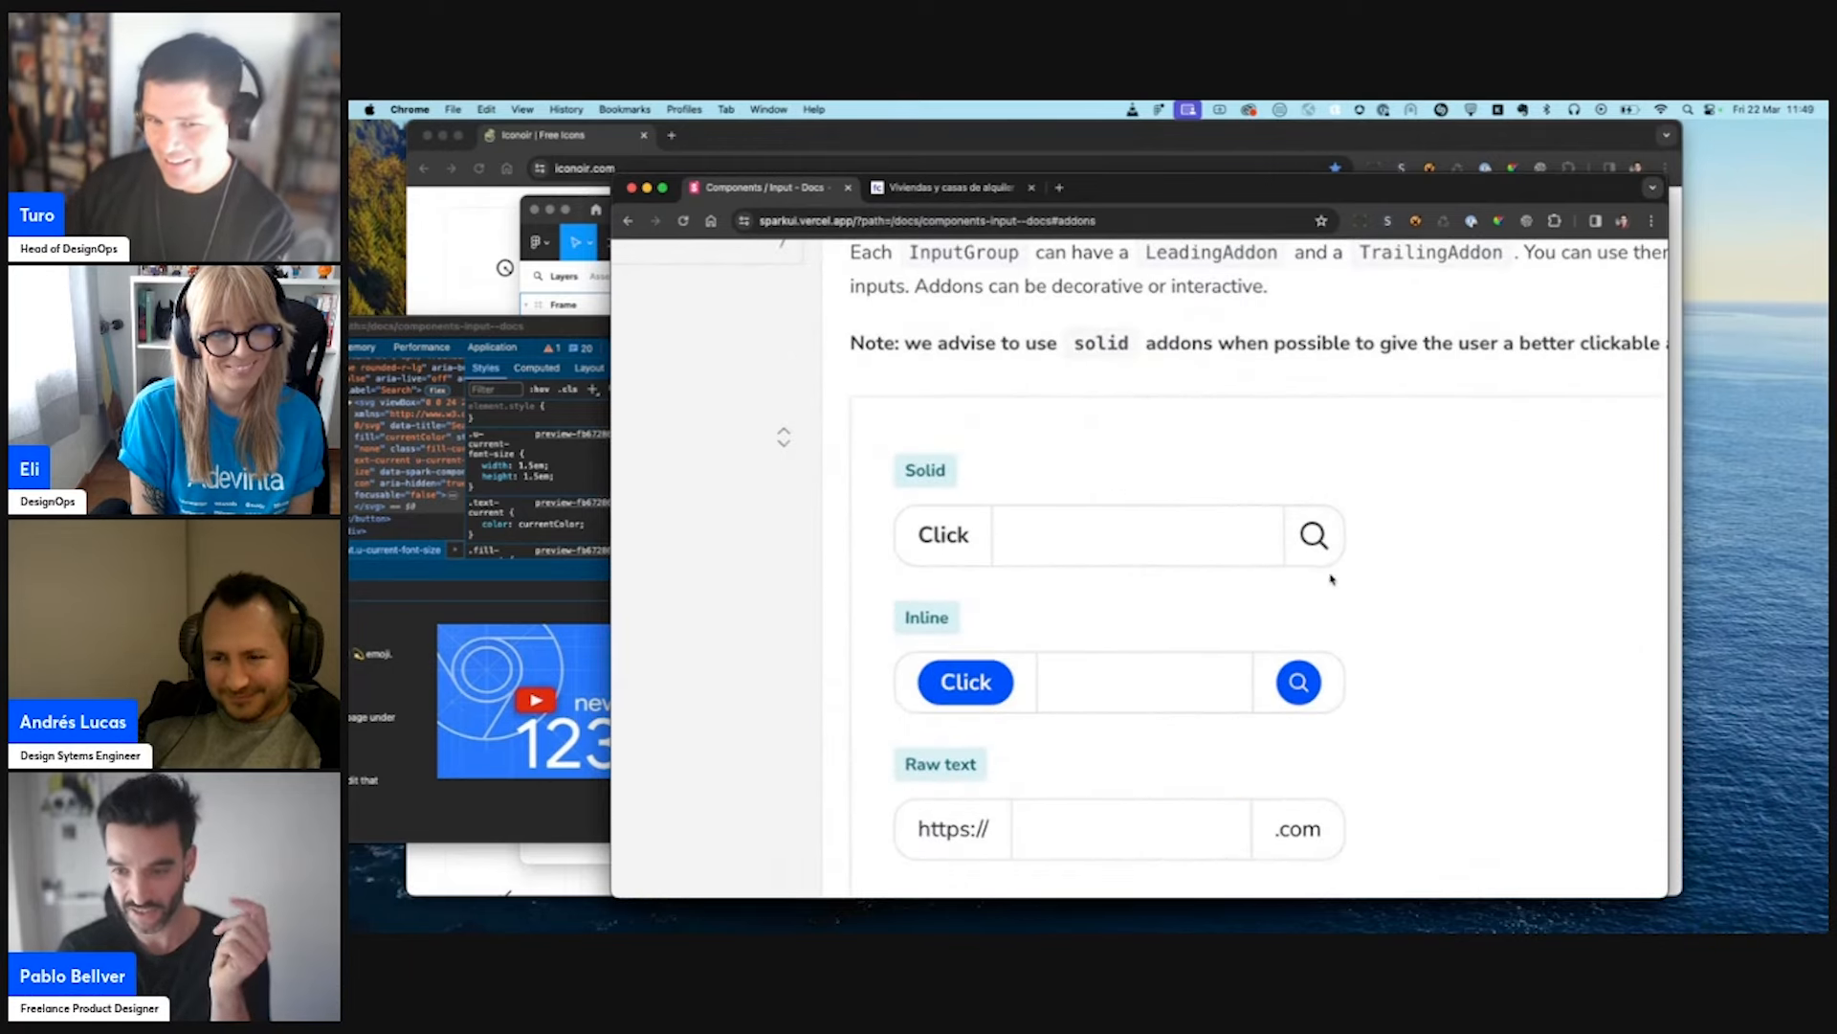
- Reload the documentation page to discard the style edits and capture a screenshot of the original Solid input example
key("super+r")
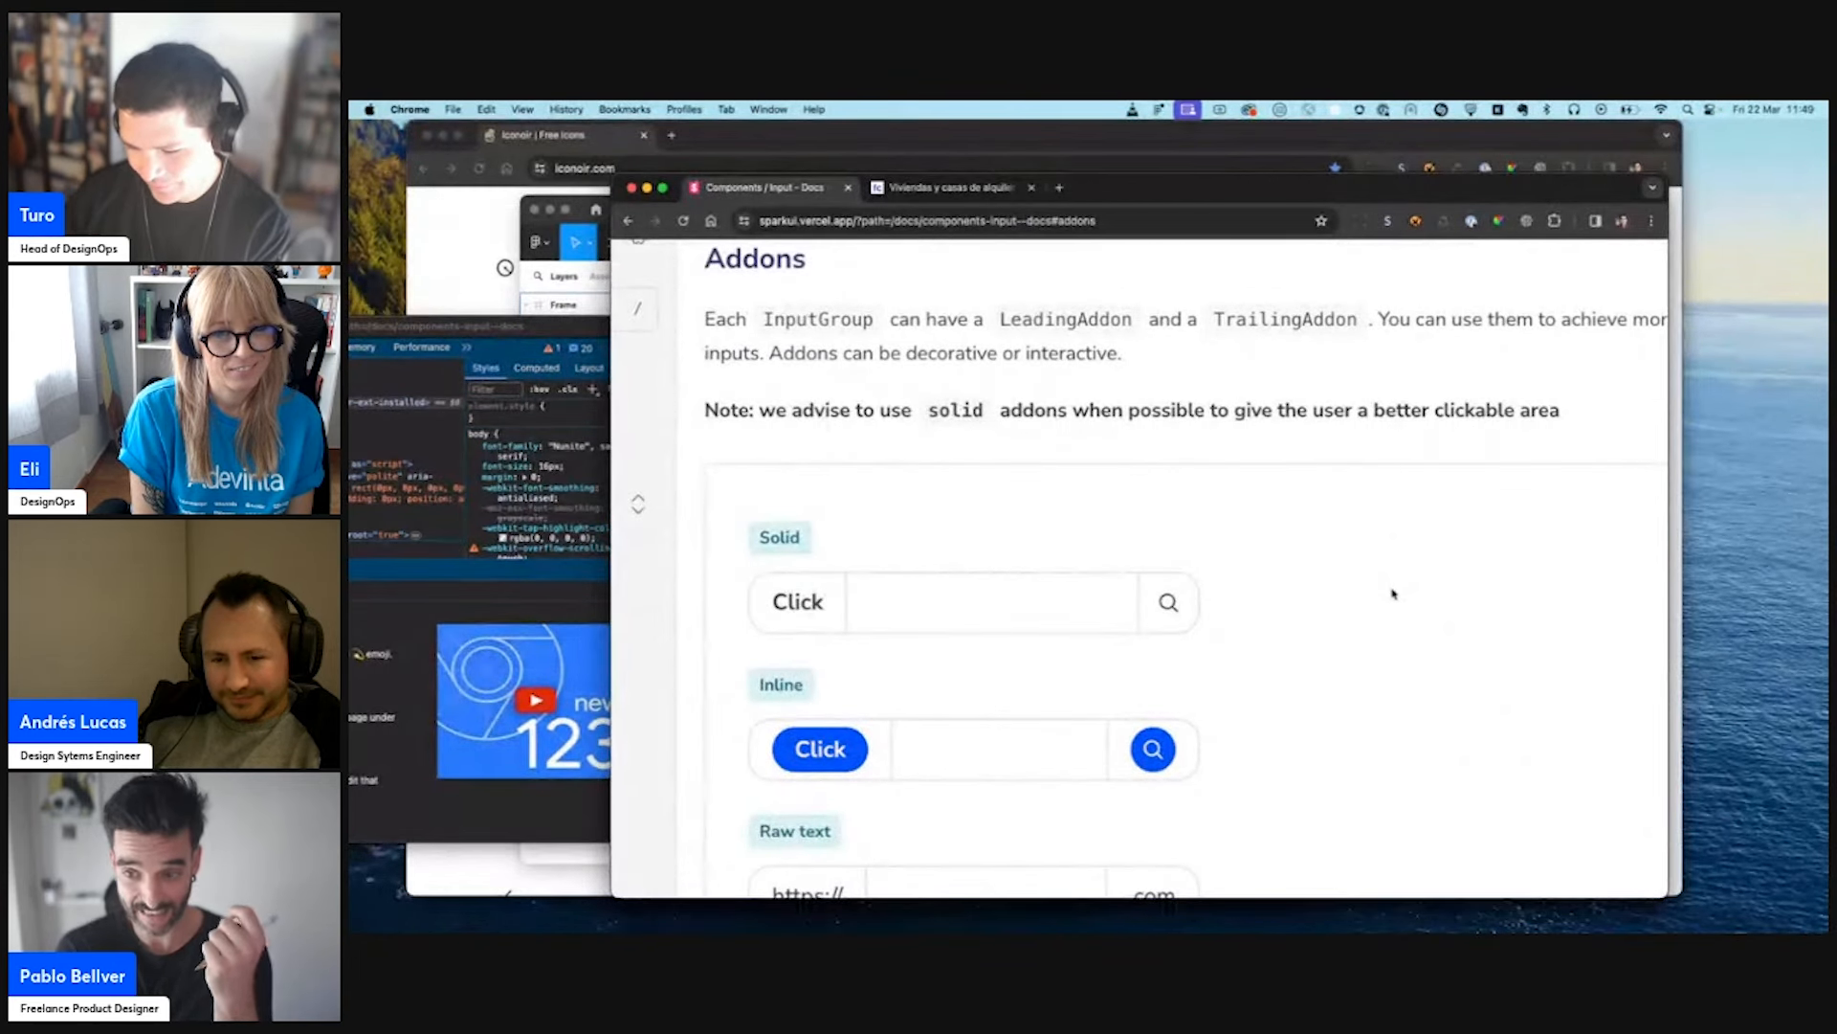
key("super+r")
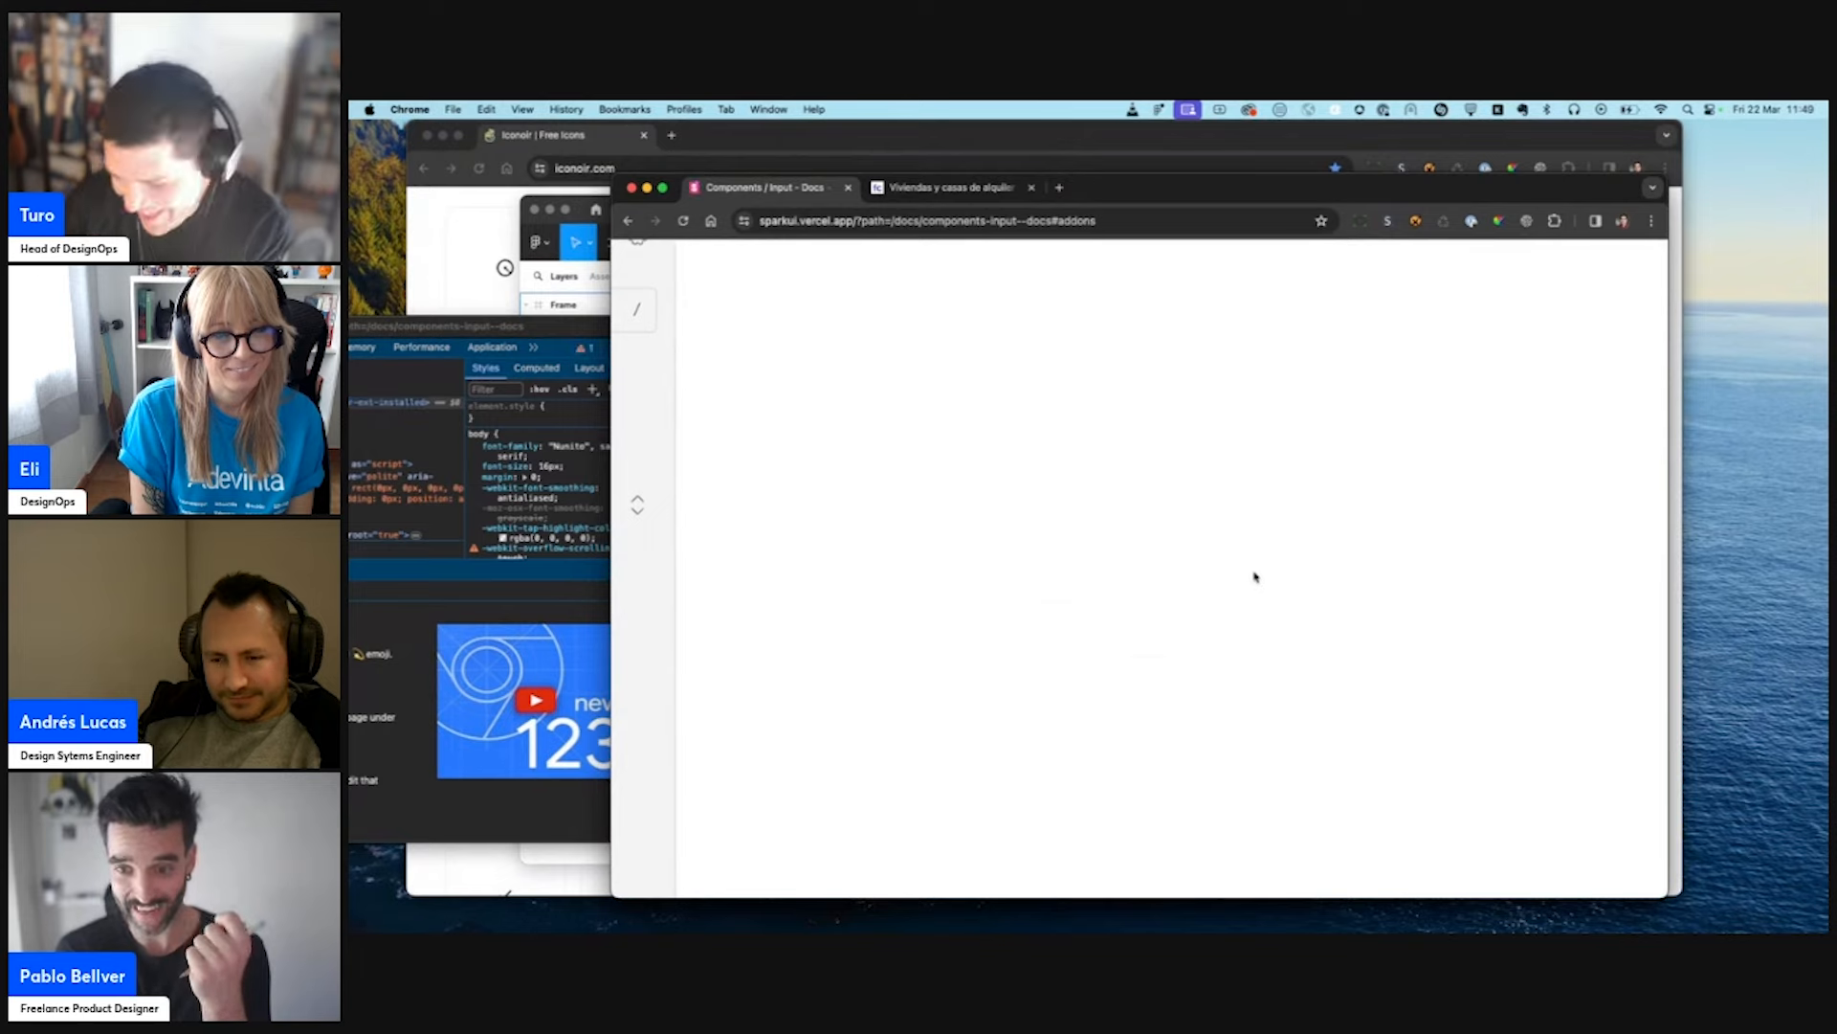
key("super+shift+4")
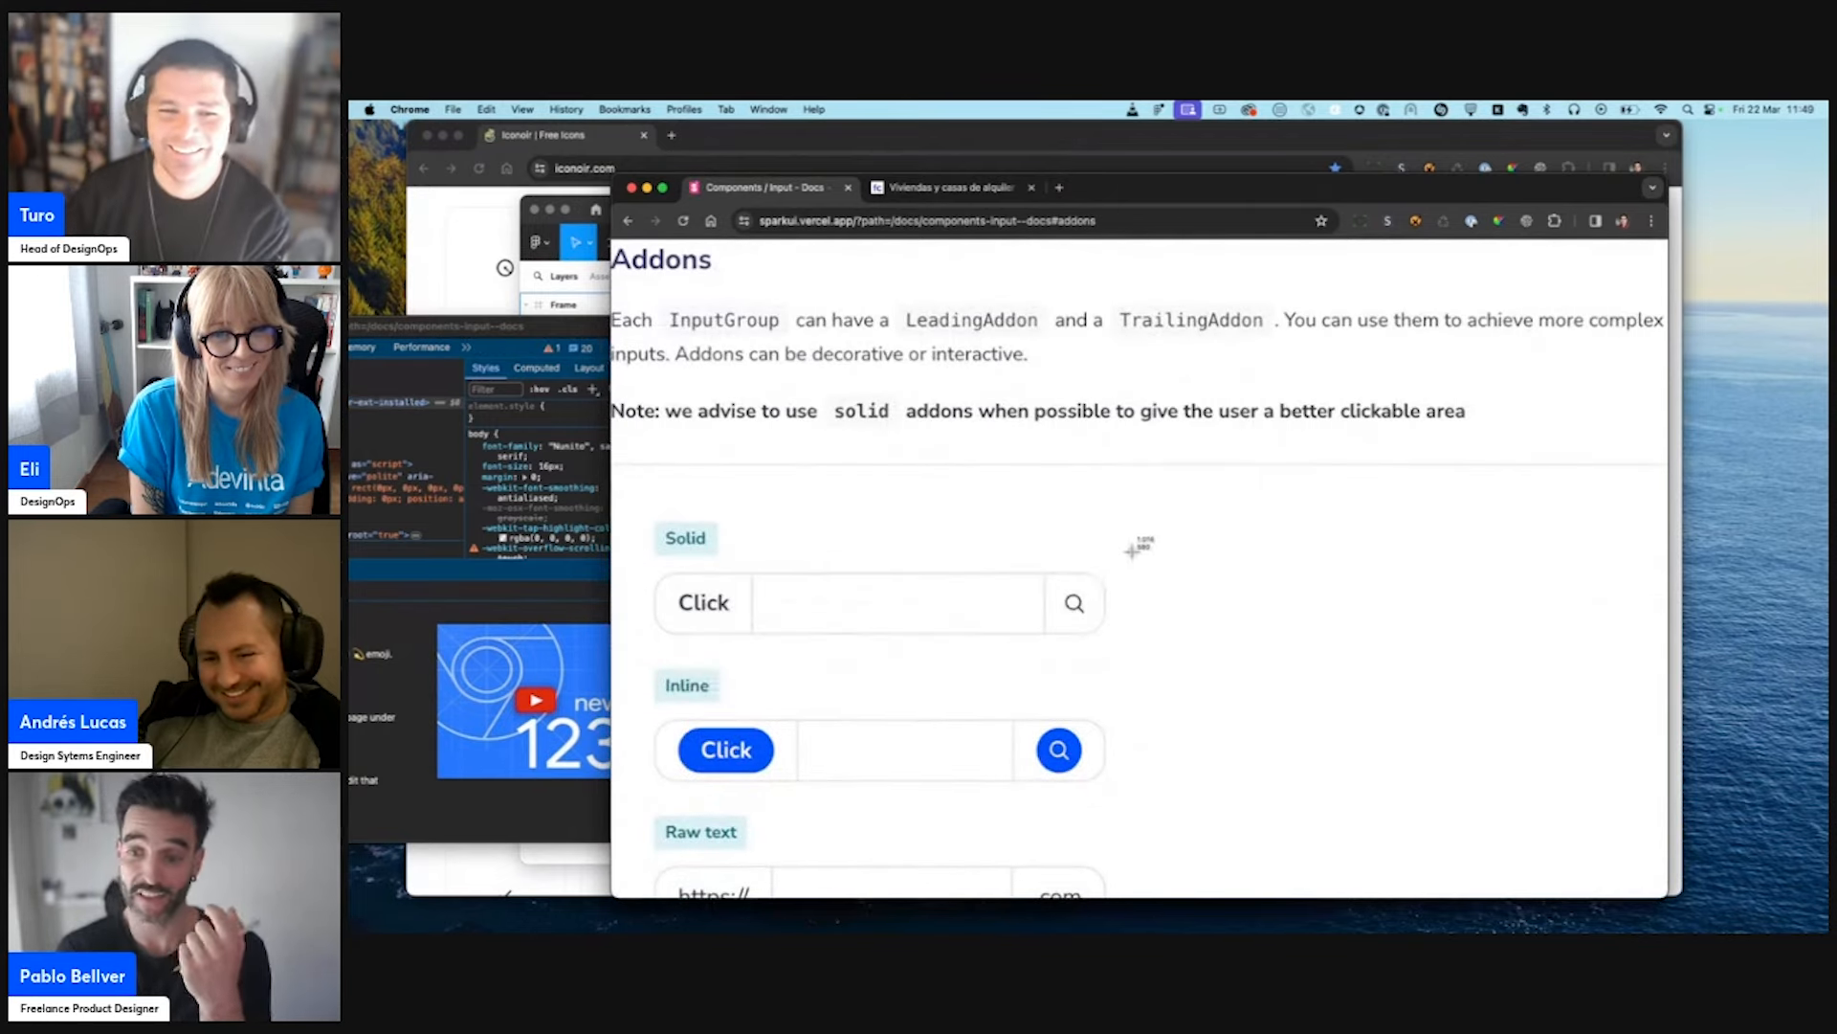
left_click_drag(1133, 552, 624, 664)
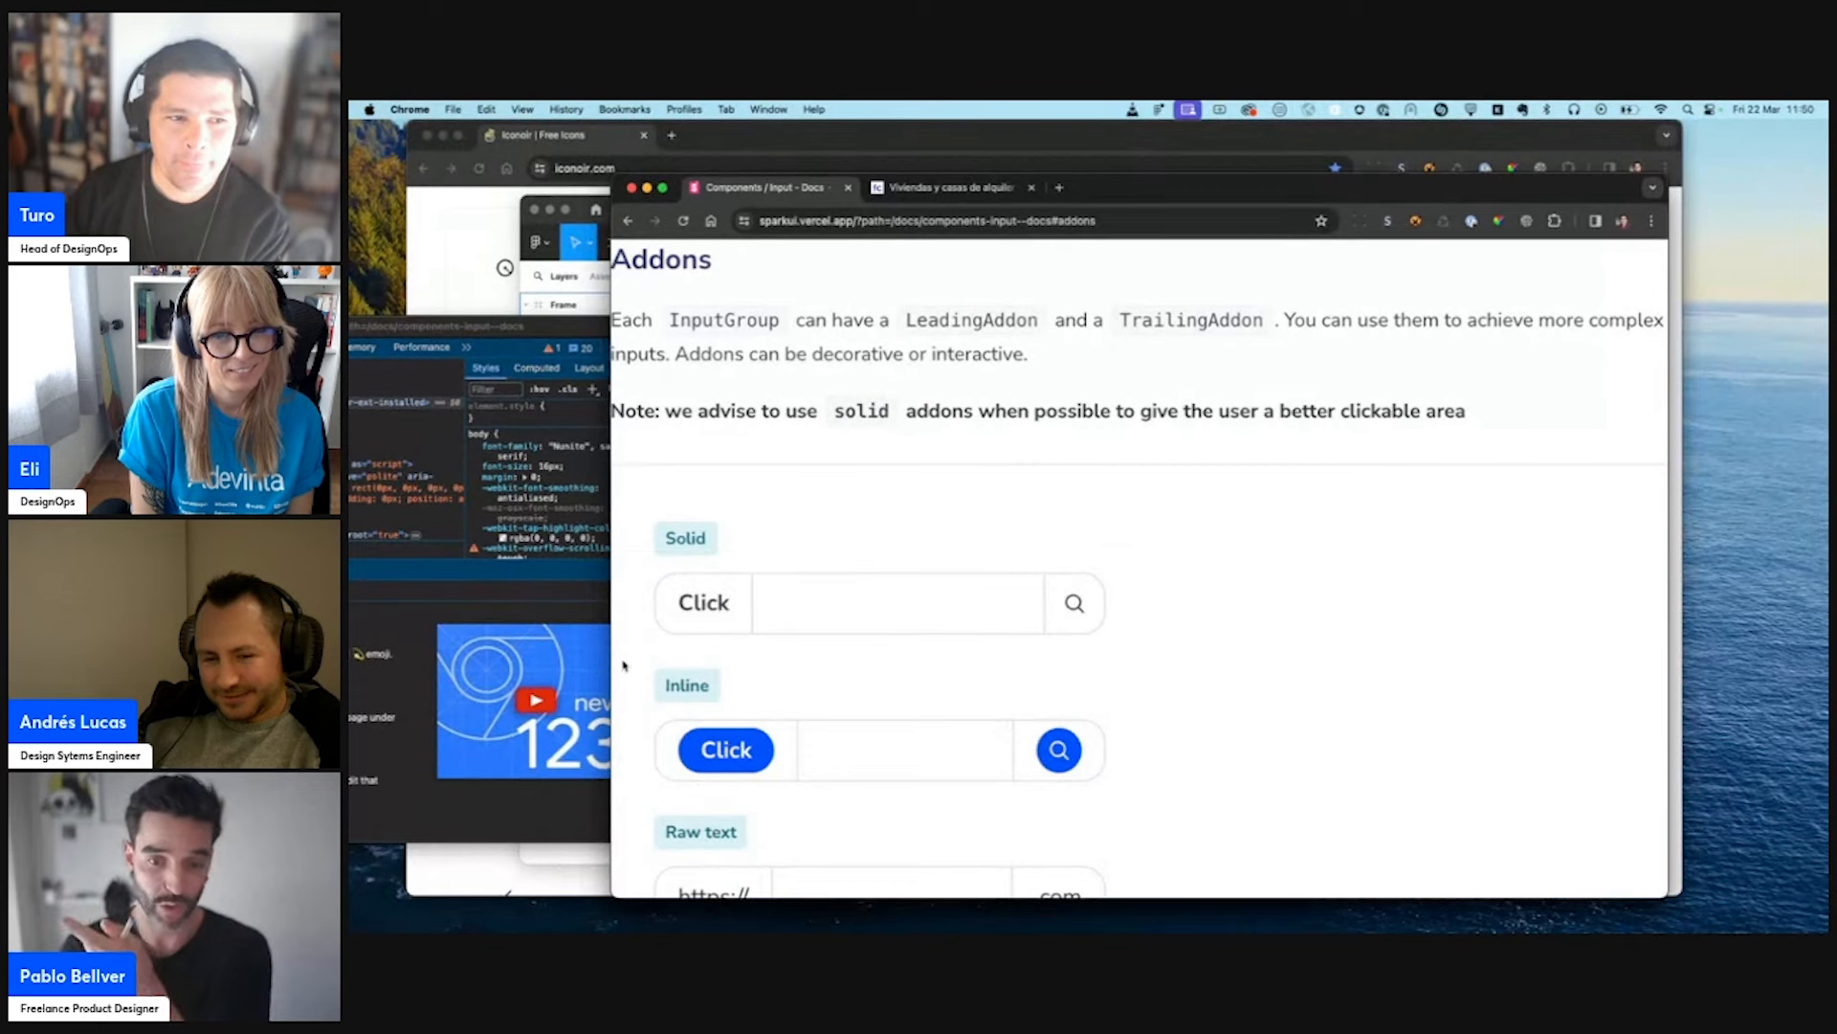
- Inspect the Solid example's search icon and set its CSS width and height to 1.5em
key("super+shift+c")
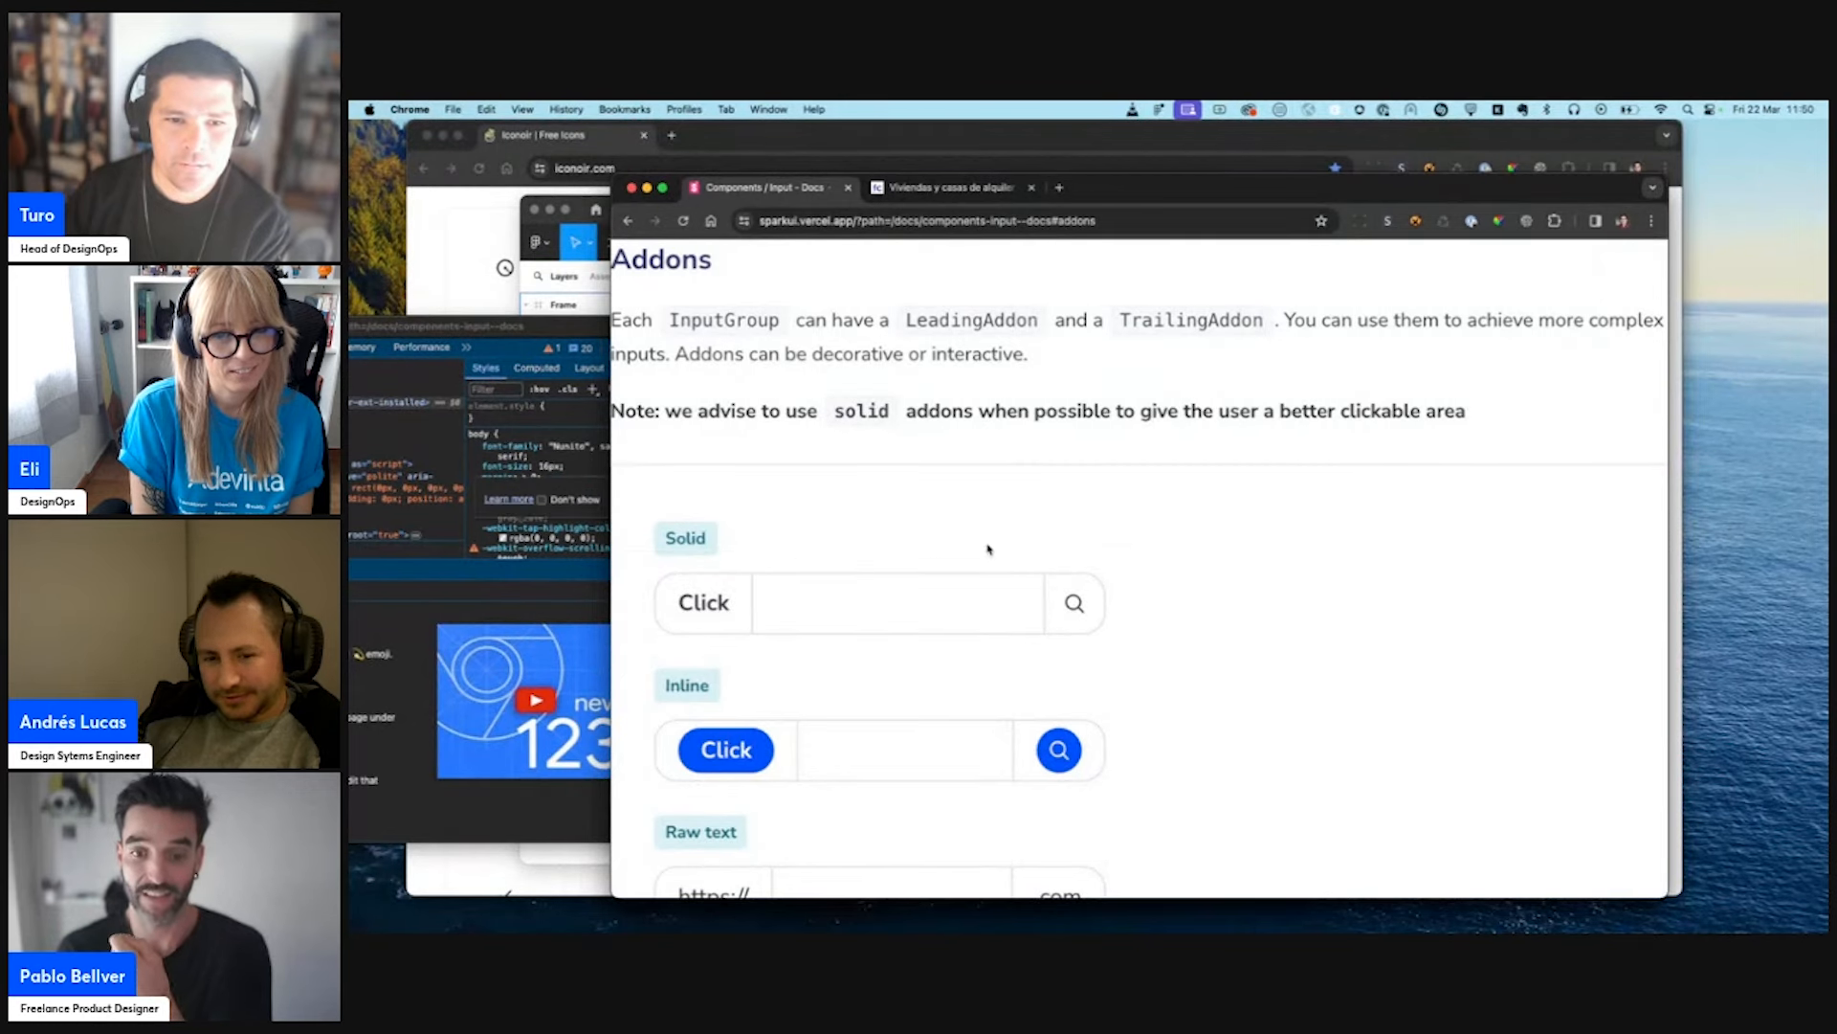
left_click(1081, 609)
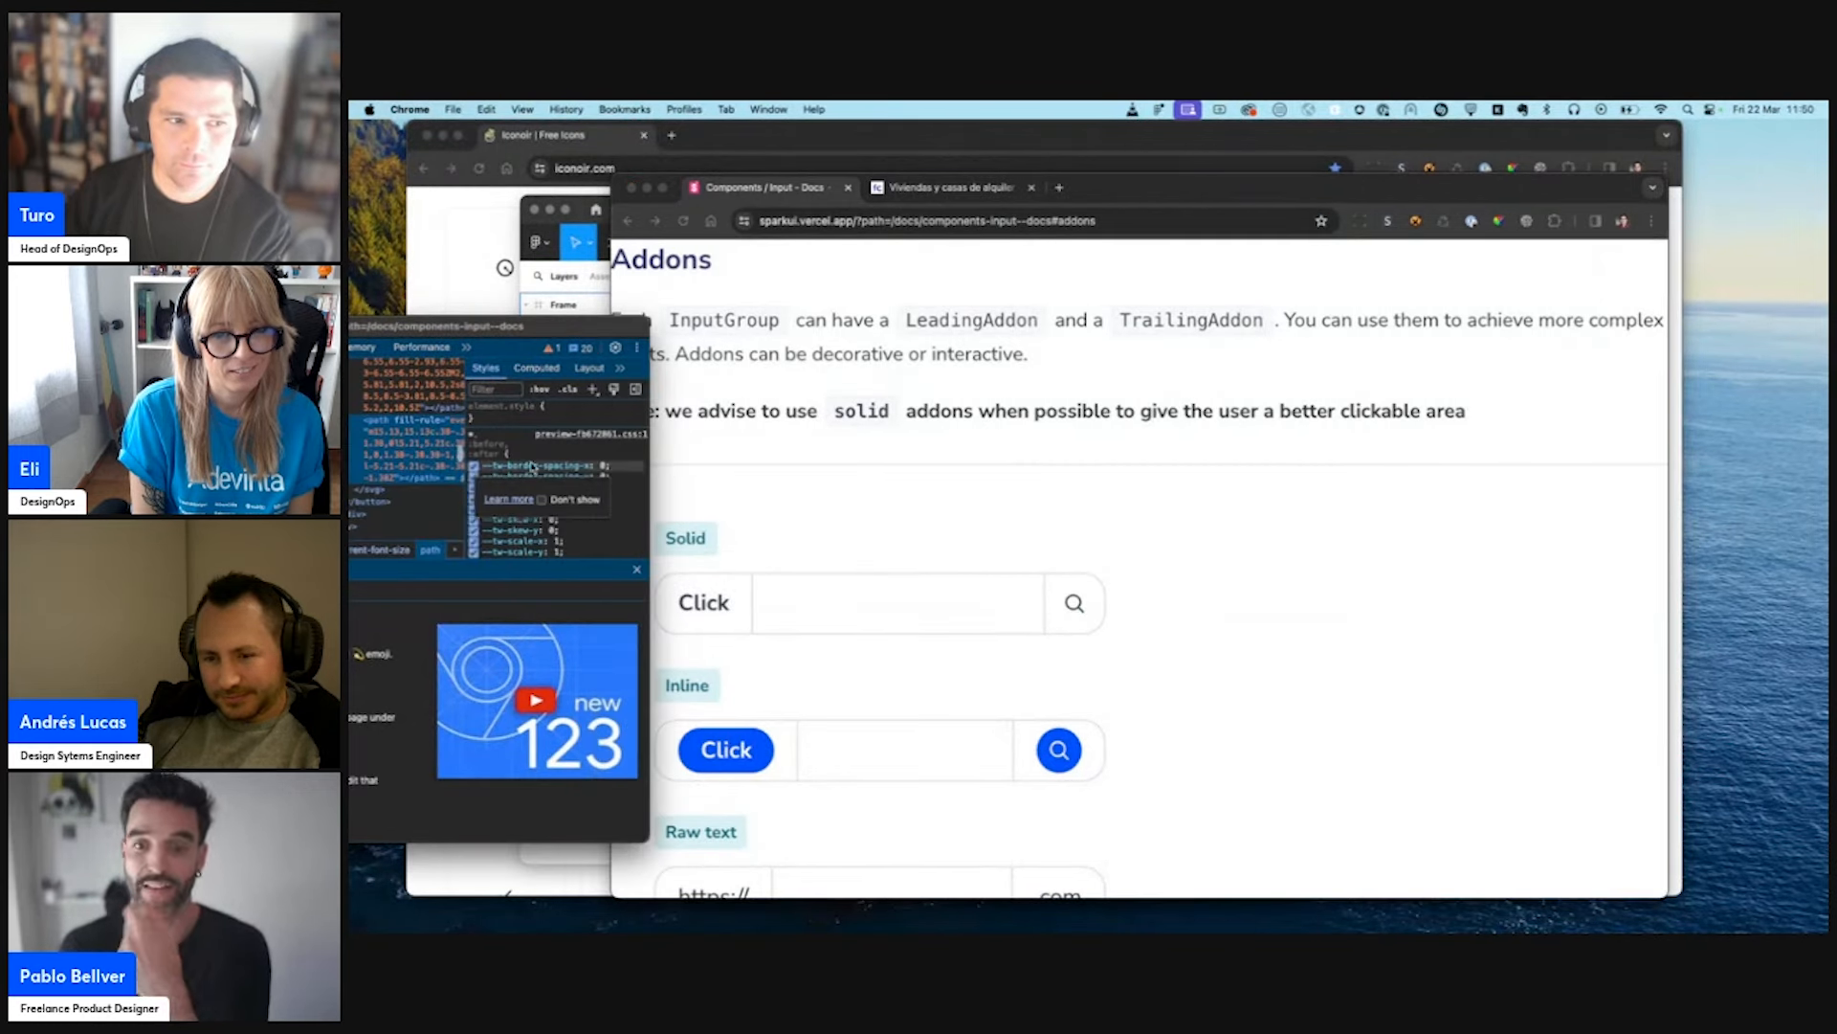
left_click(406, 490)
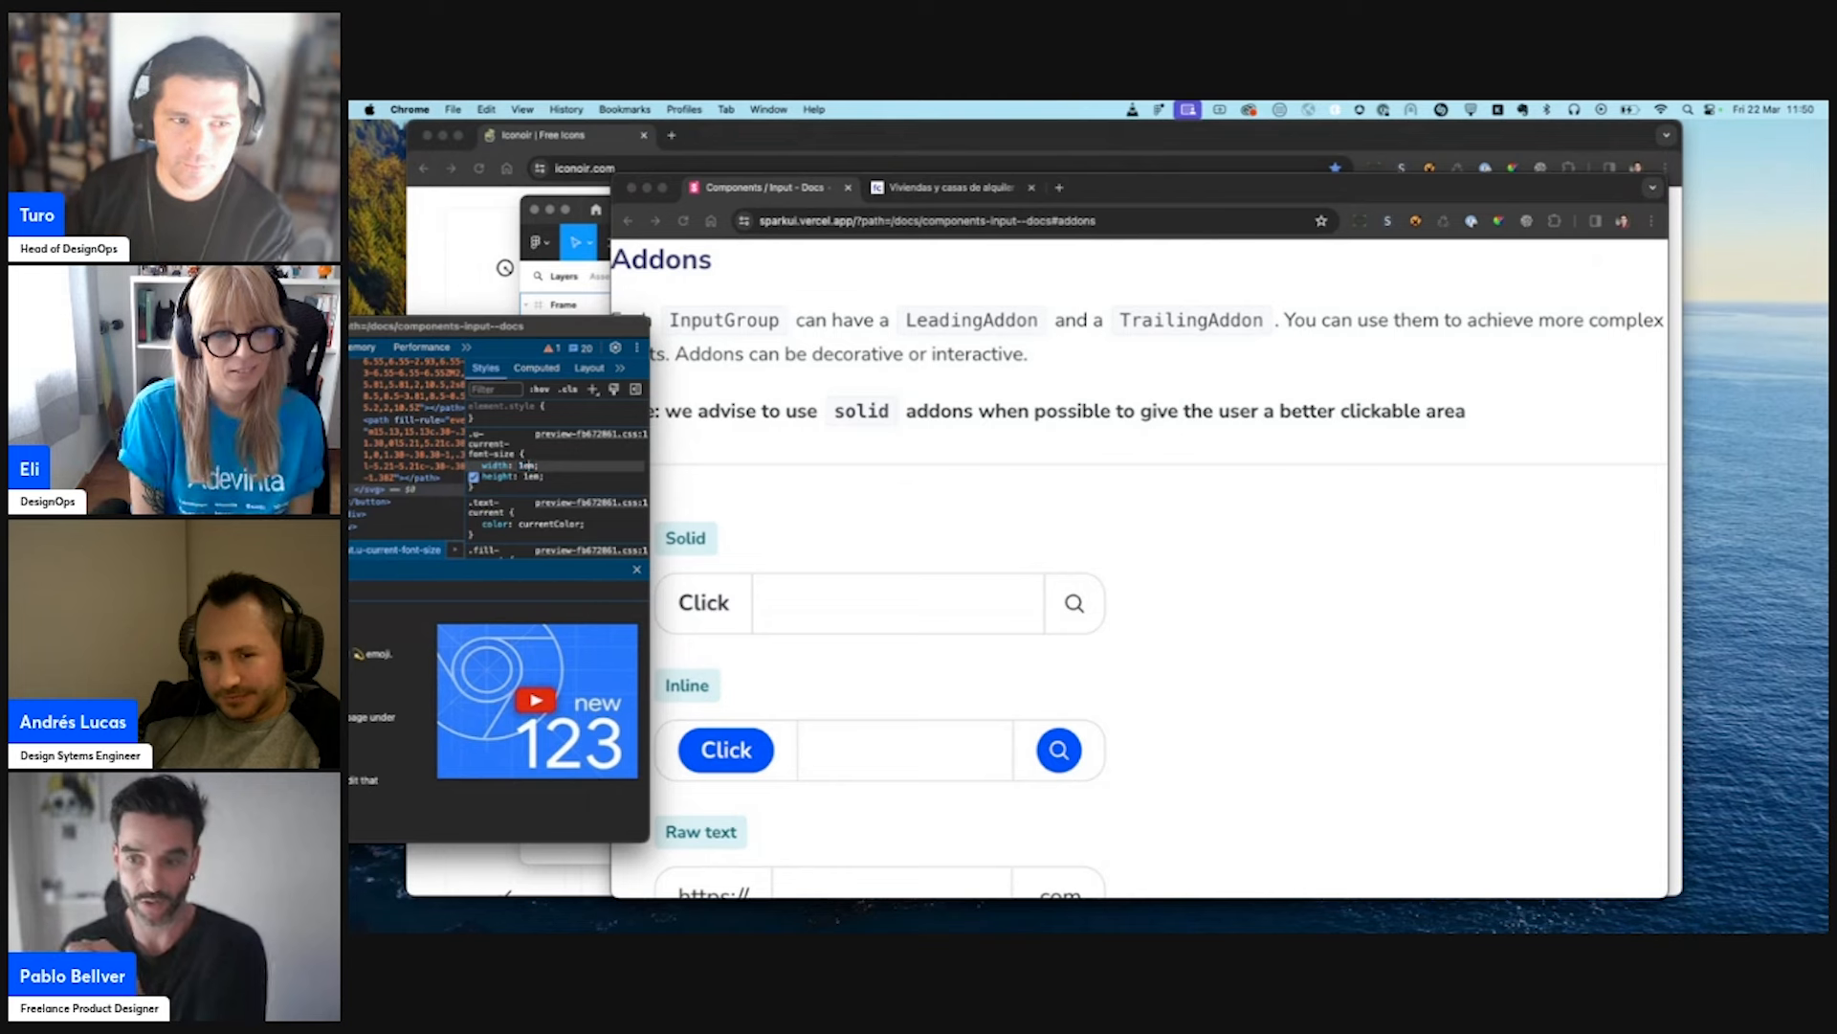
type(".5")
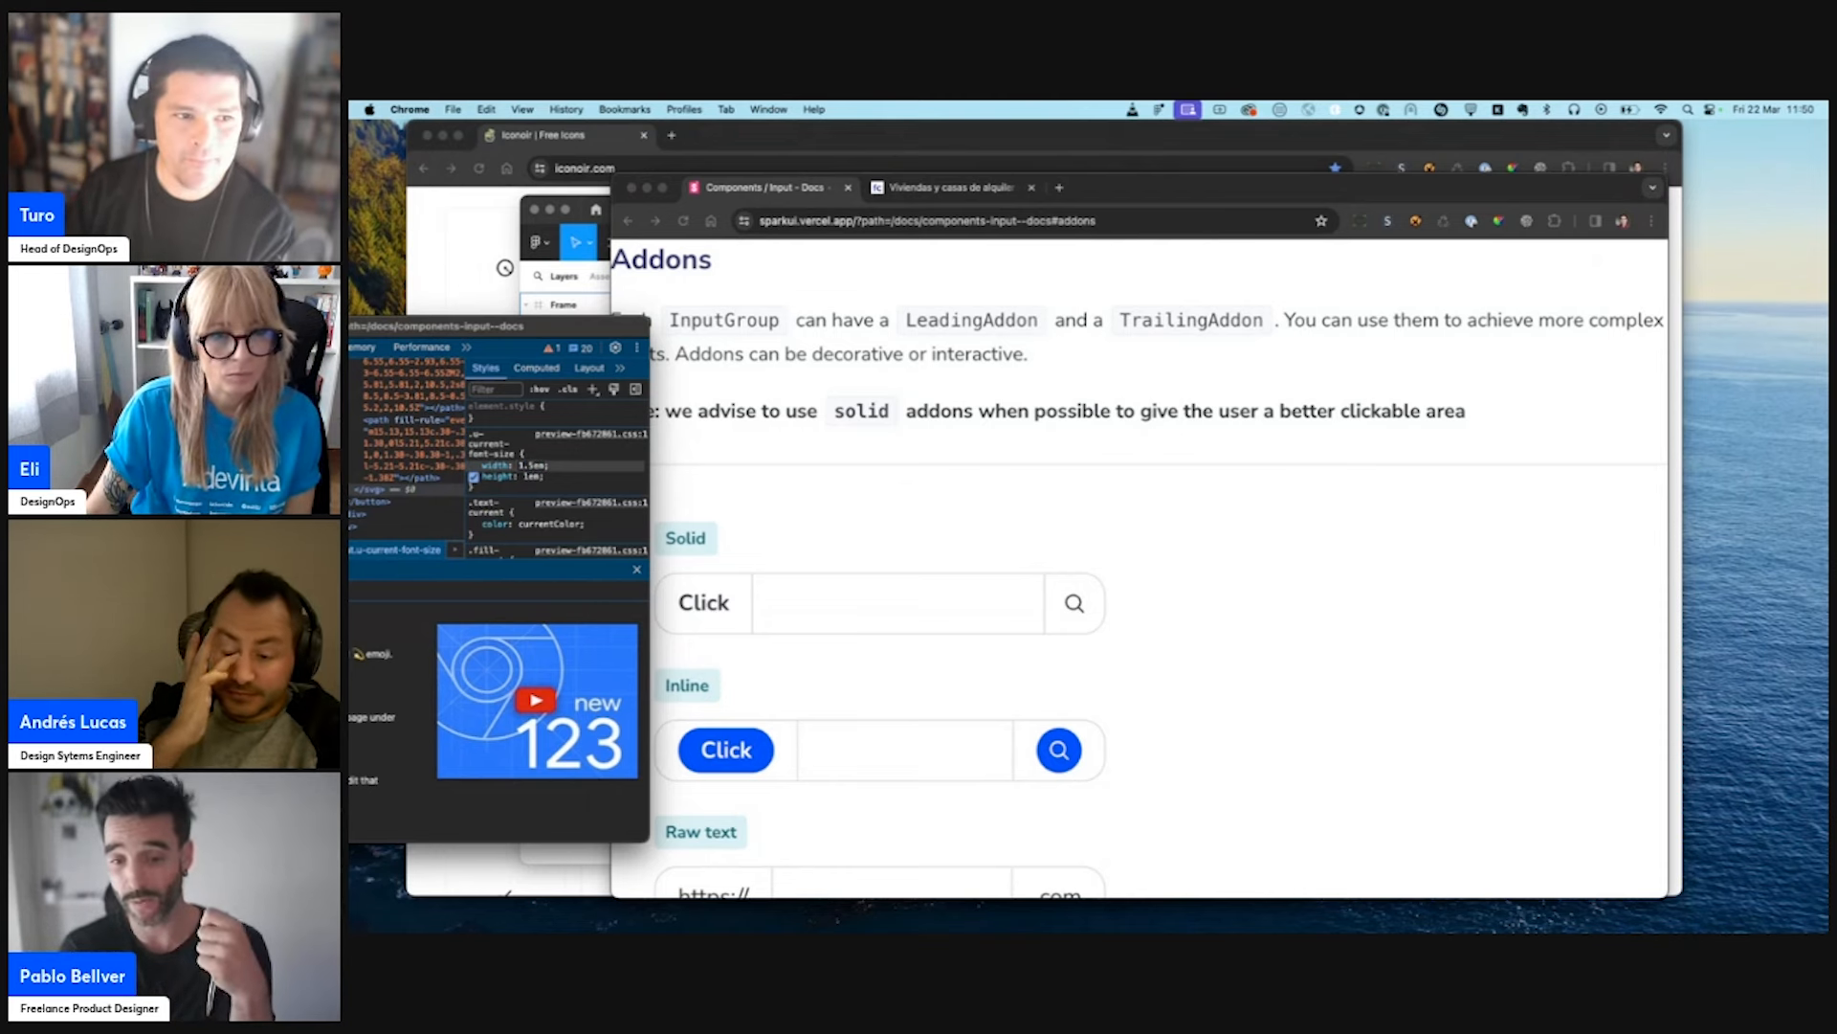
key("Tab")
key("Tab")
type("1.5")
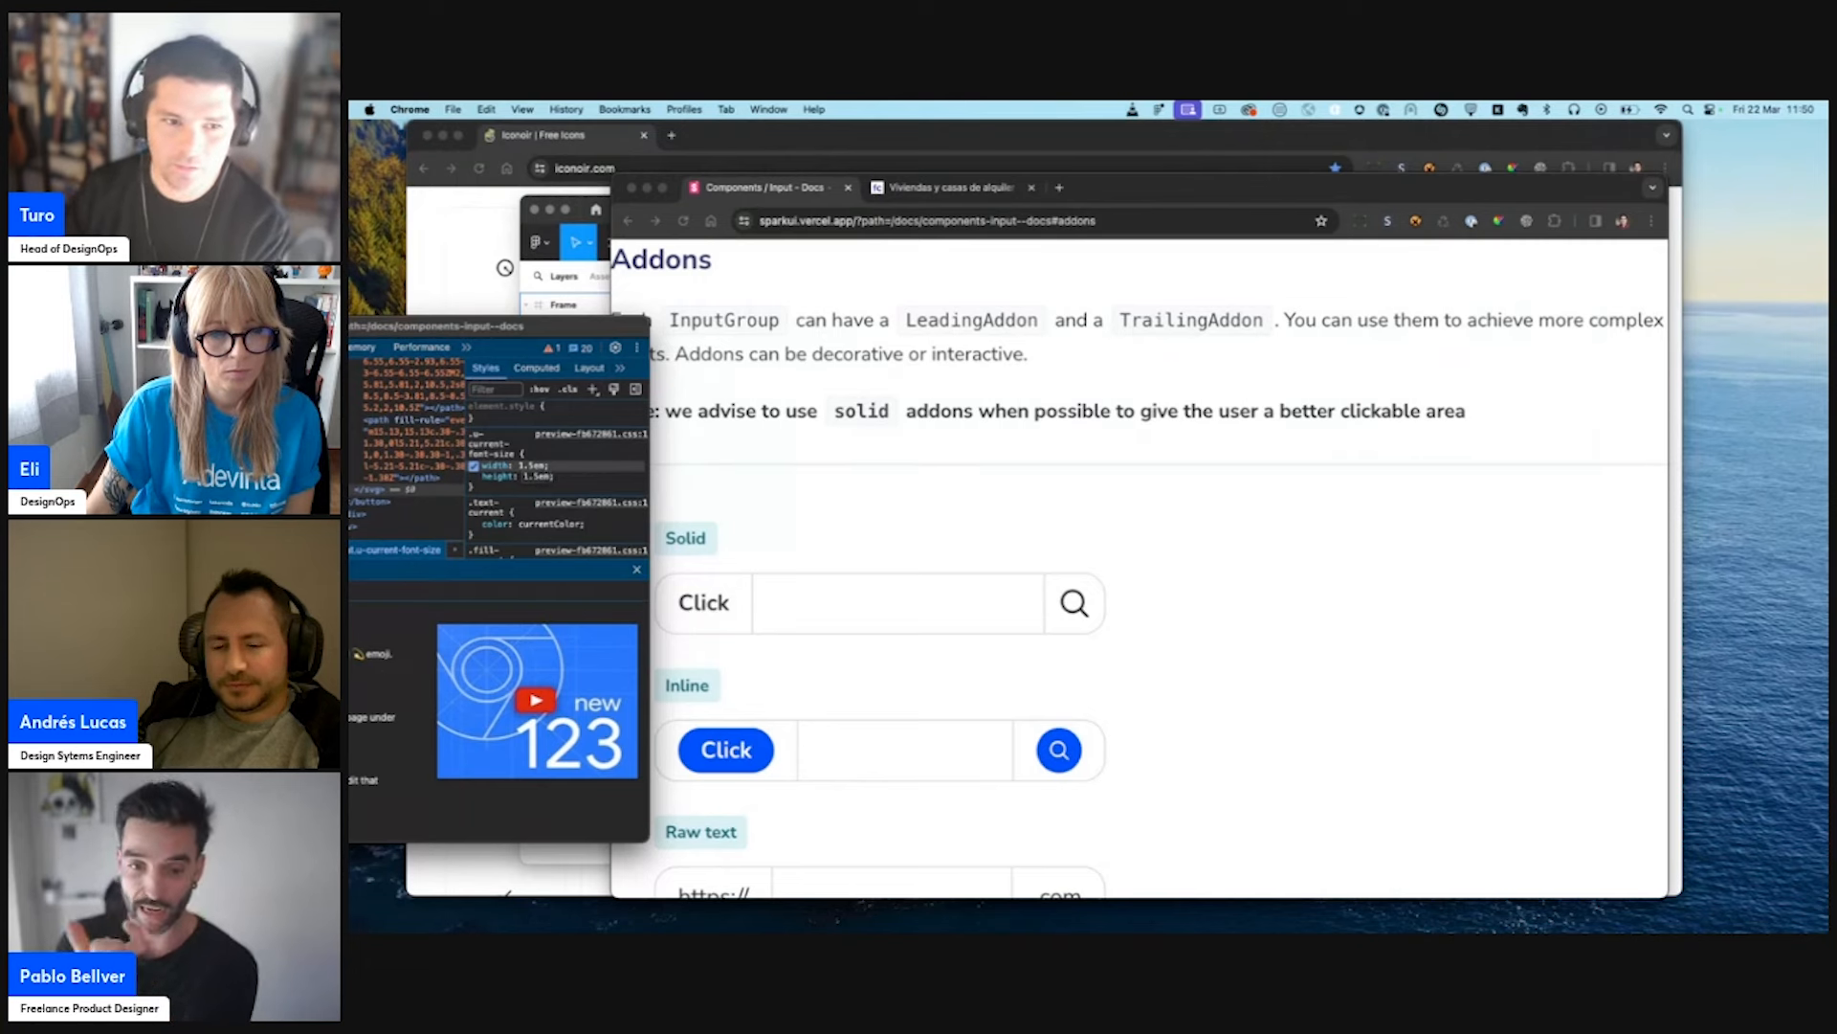
- Capture a screenshot of the Solid input example with the enlarged search icon
left_click(1005, 485)
key("super+shift+4")
left_click_drag(1154, 528, 584, 701)
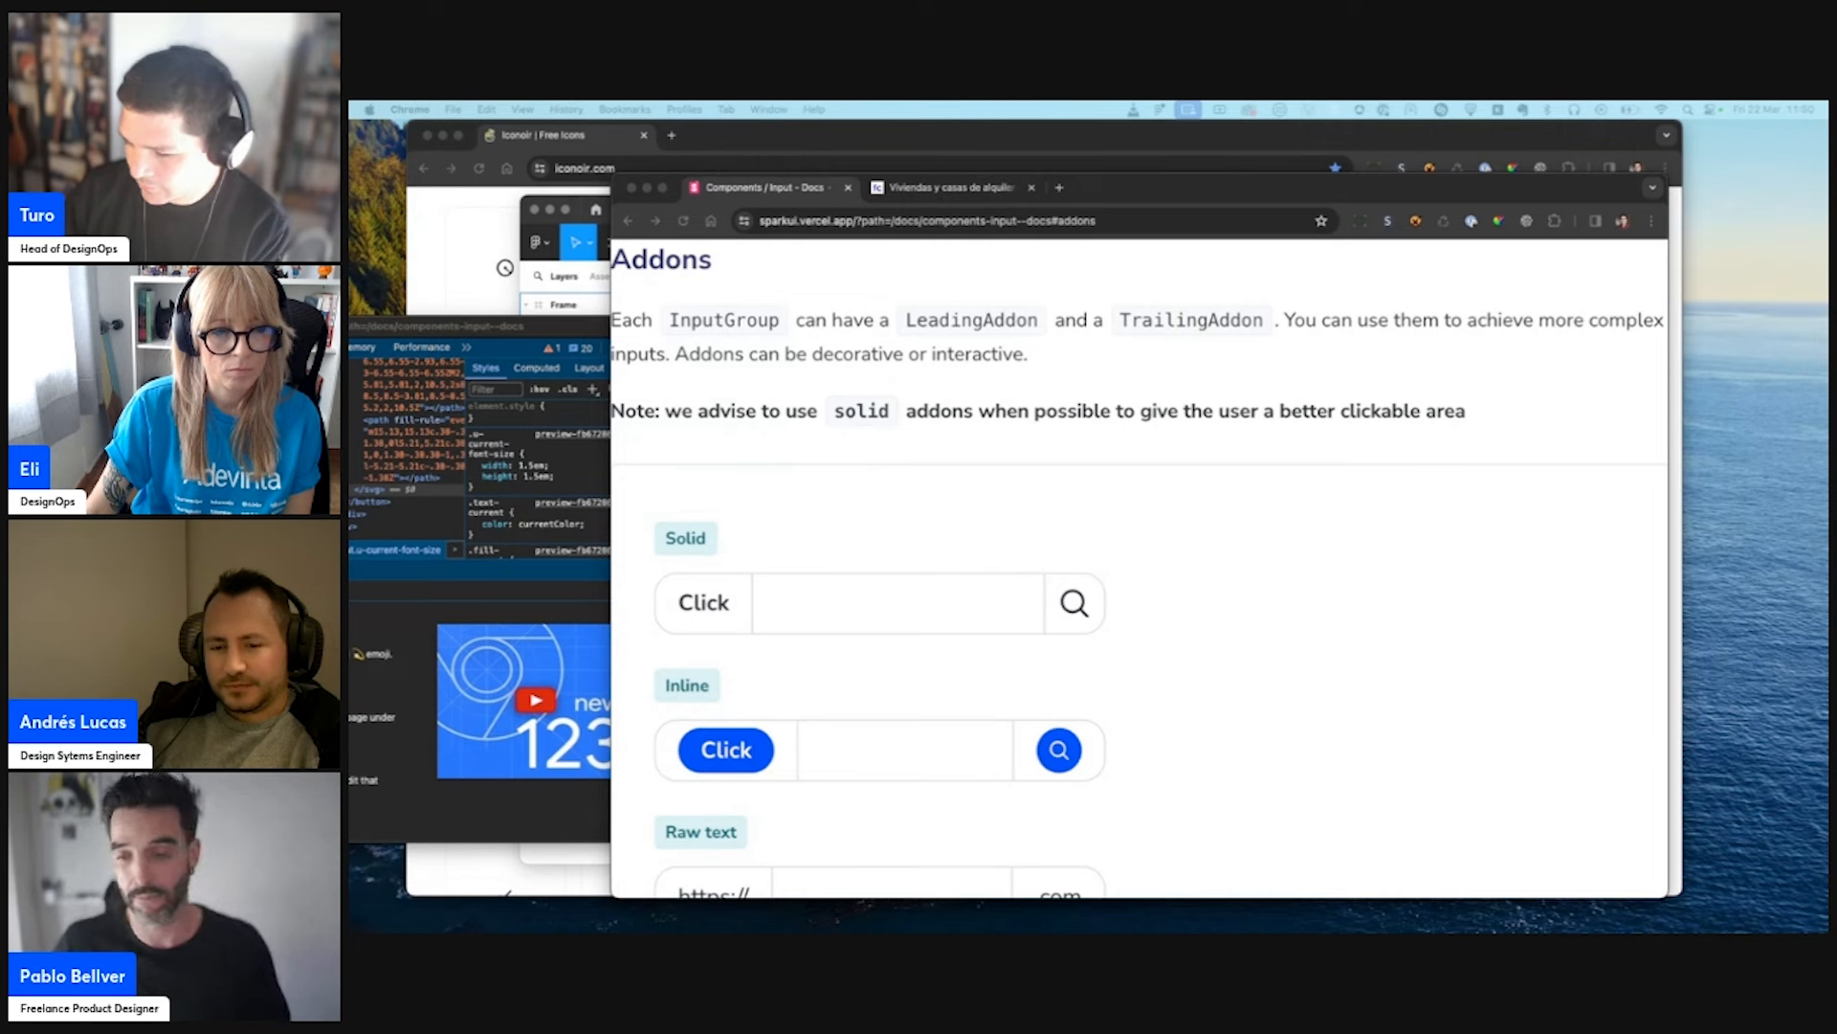
- Compare the two Solid input screenshots side by side in an enlarged file preview
left_click_drag(351, 373, 768, 361)
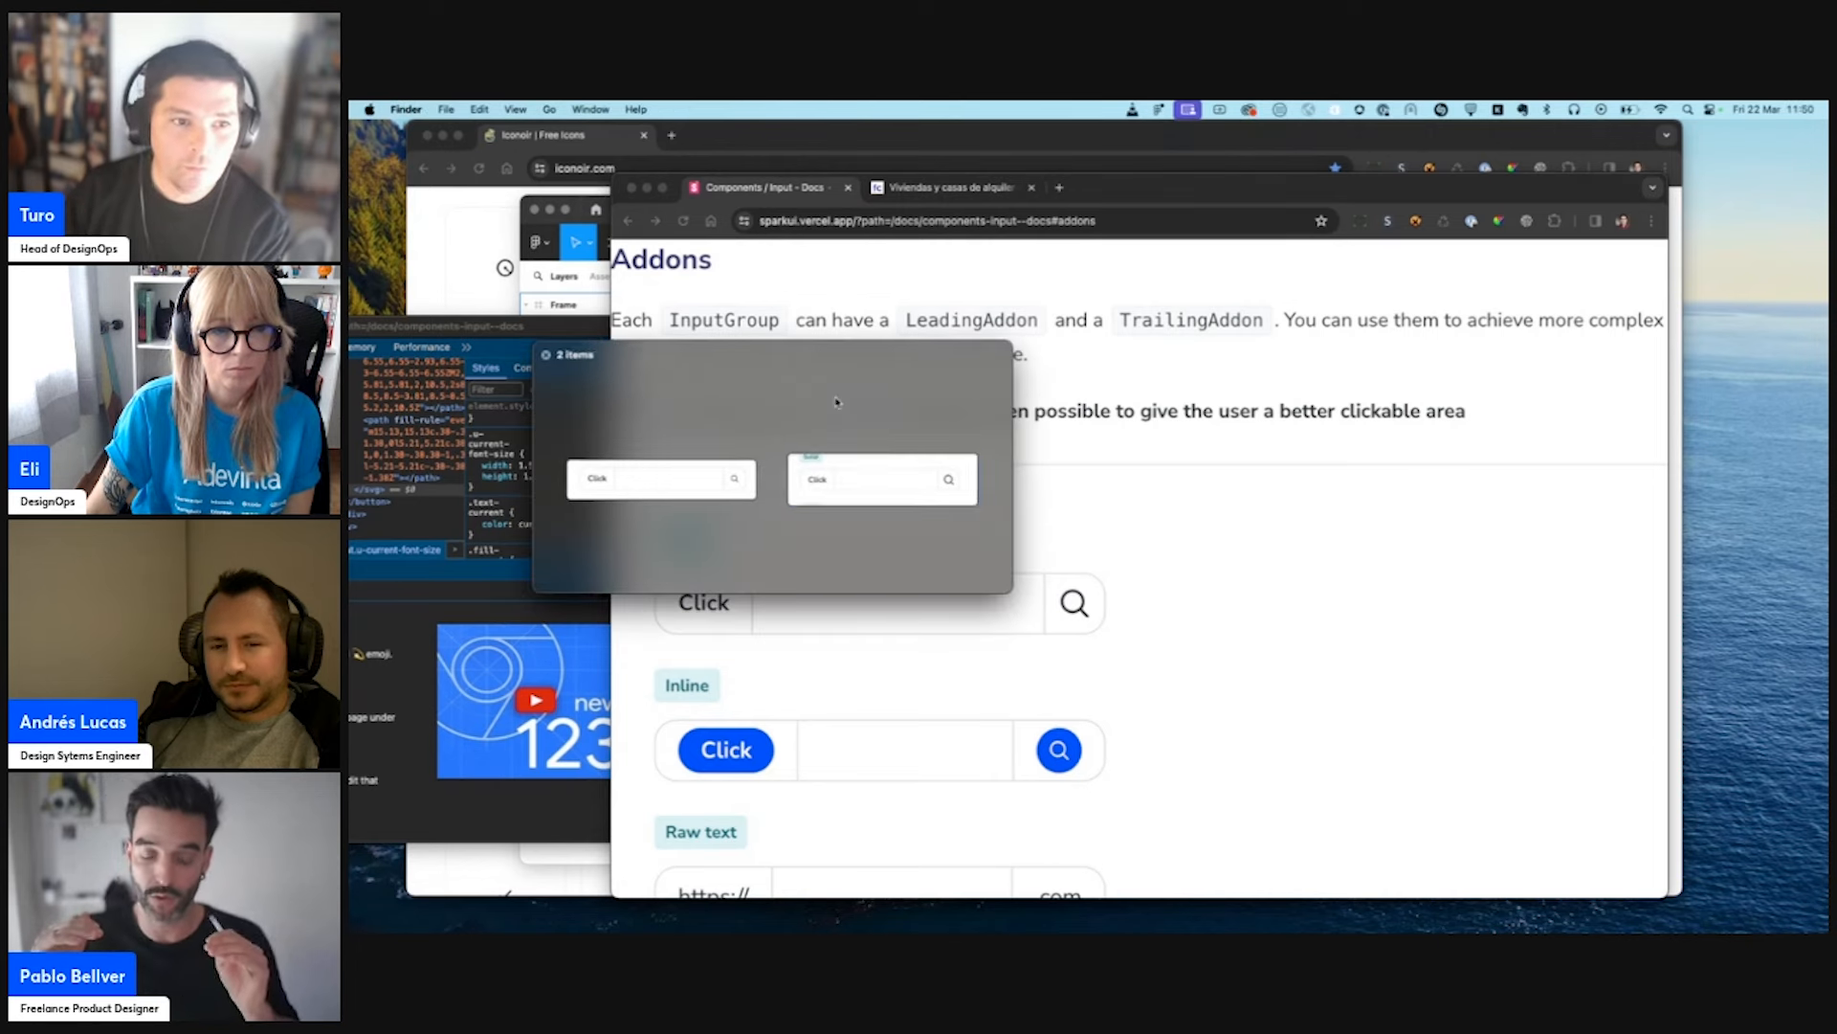
left_click(1014, 594)
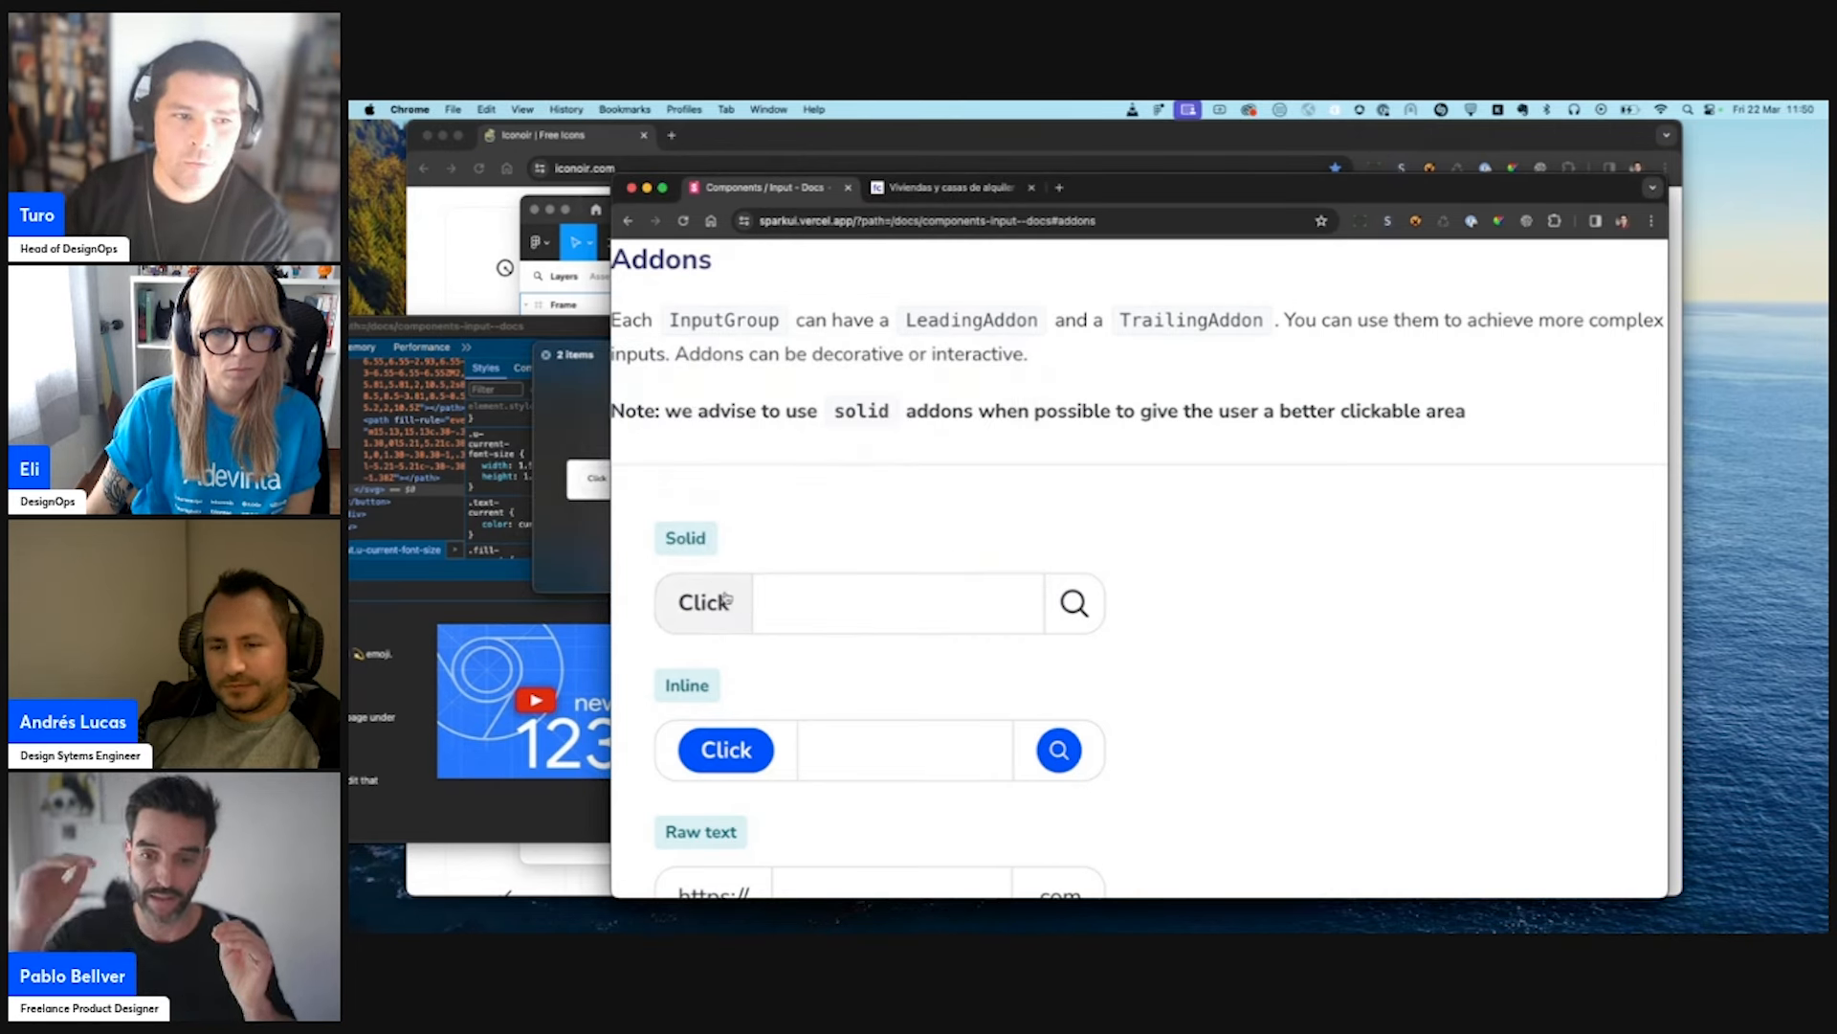
left_click(592, 531)
left_click_drag(1002, 589, 1397, 706)
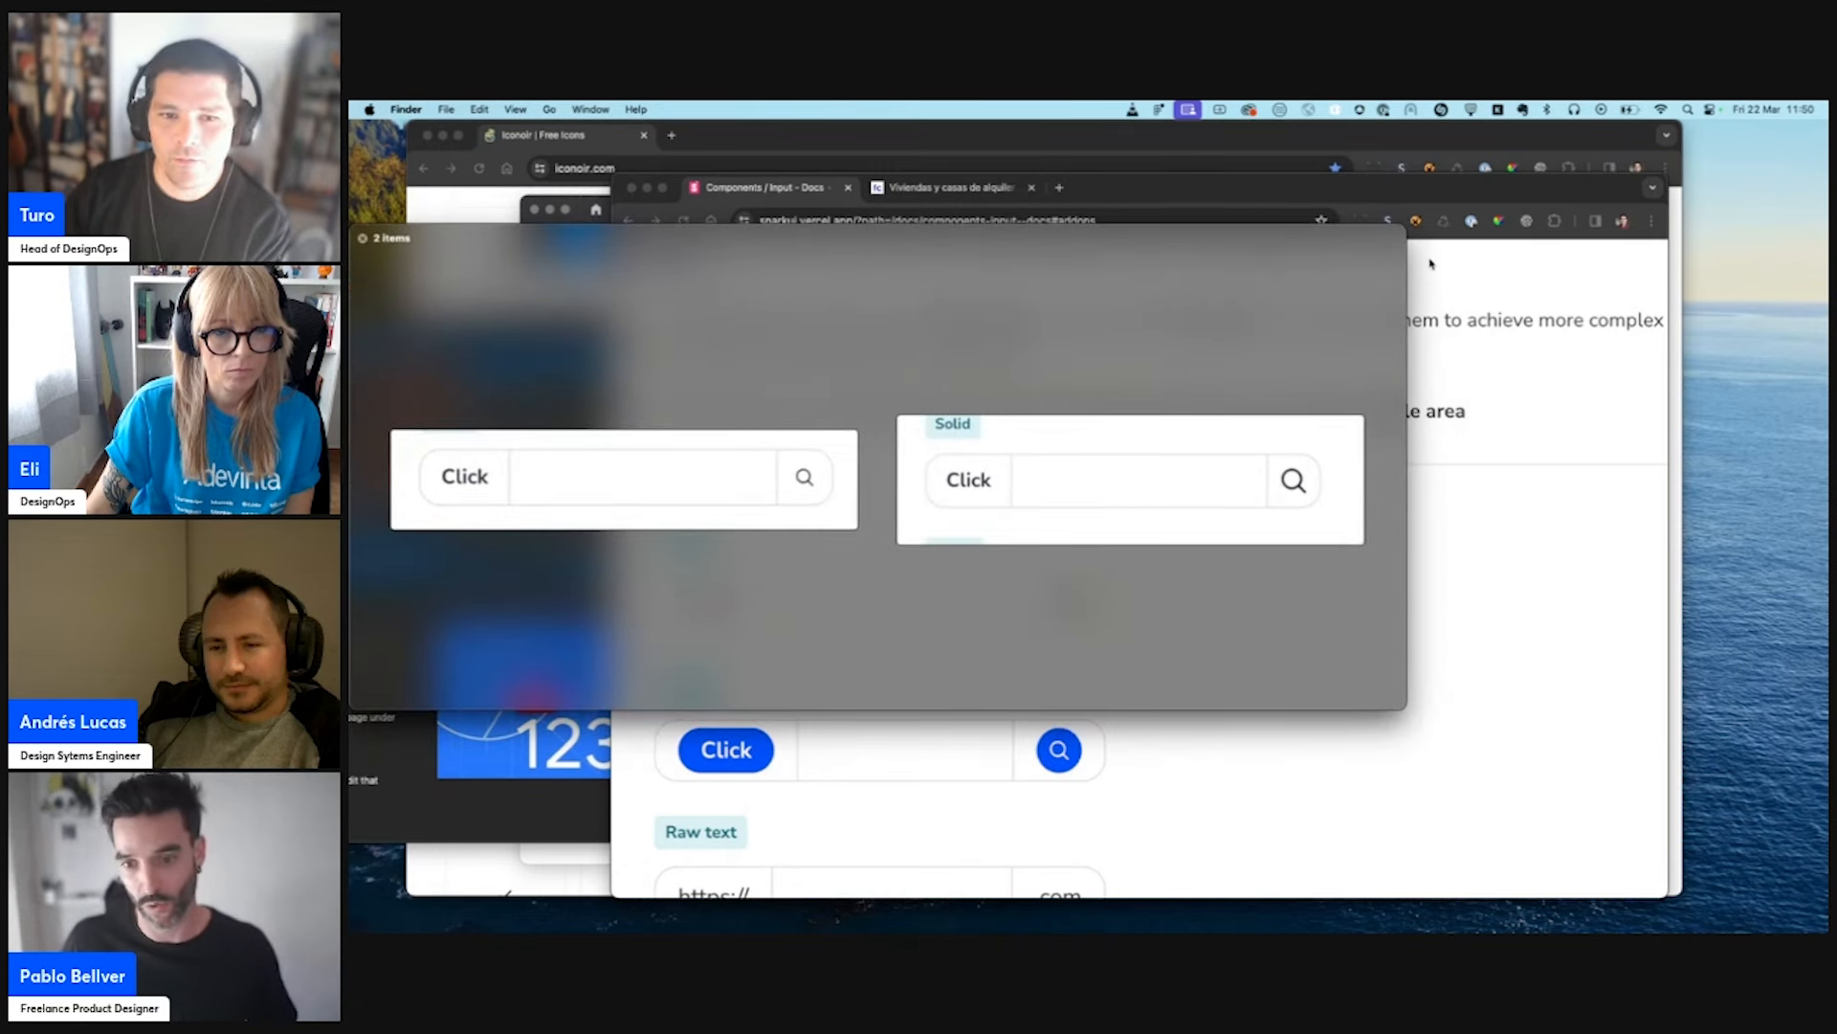
left_click_drag(1210, 237, 1395, 297)
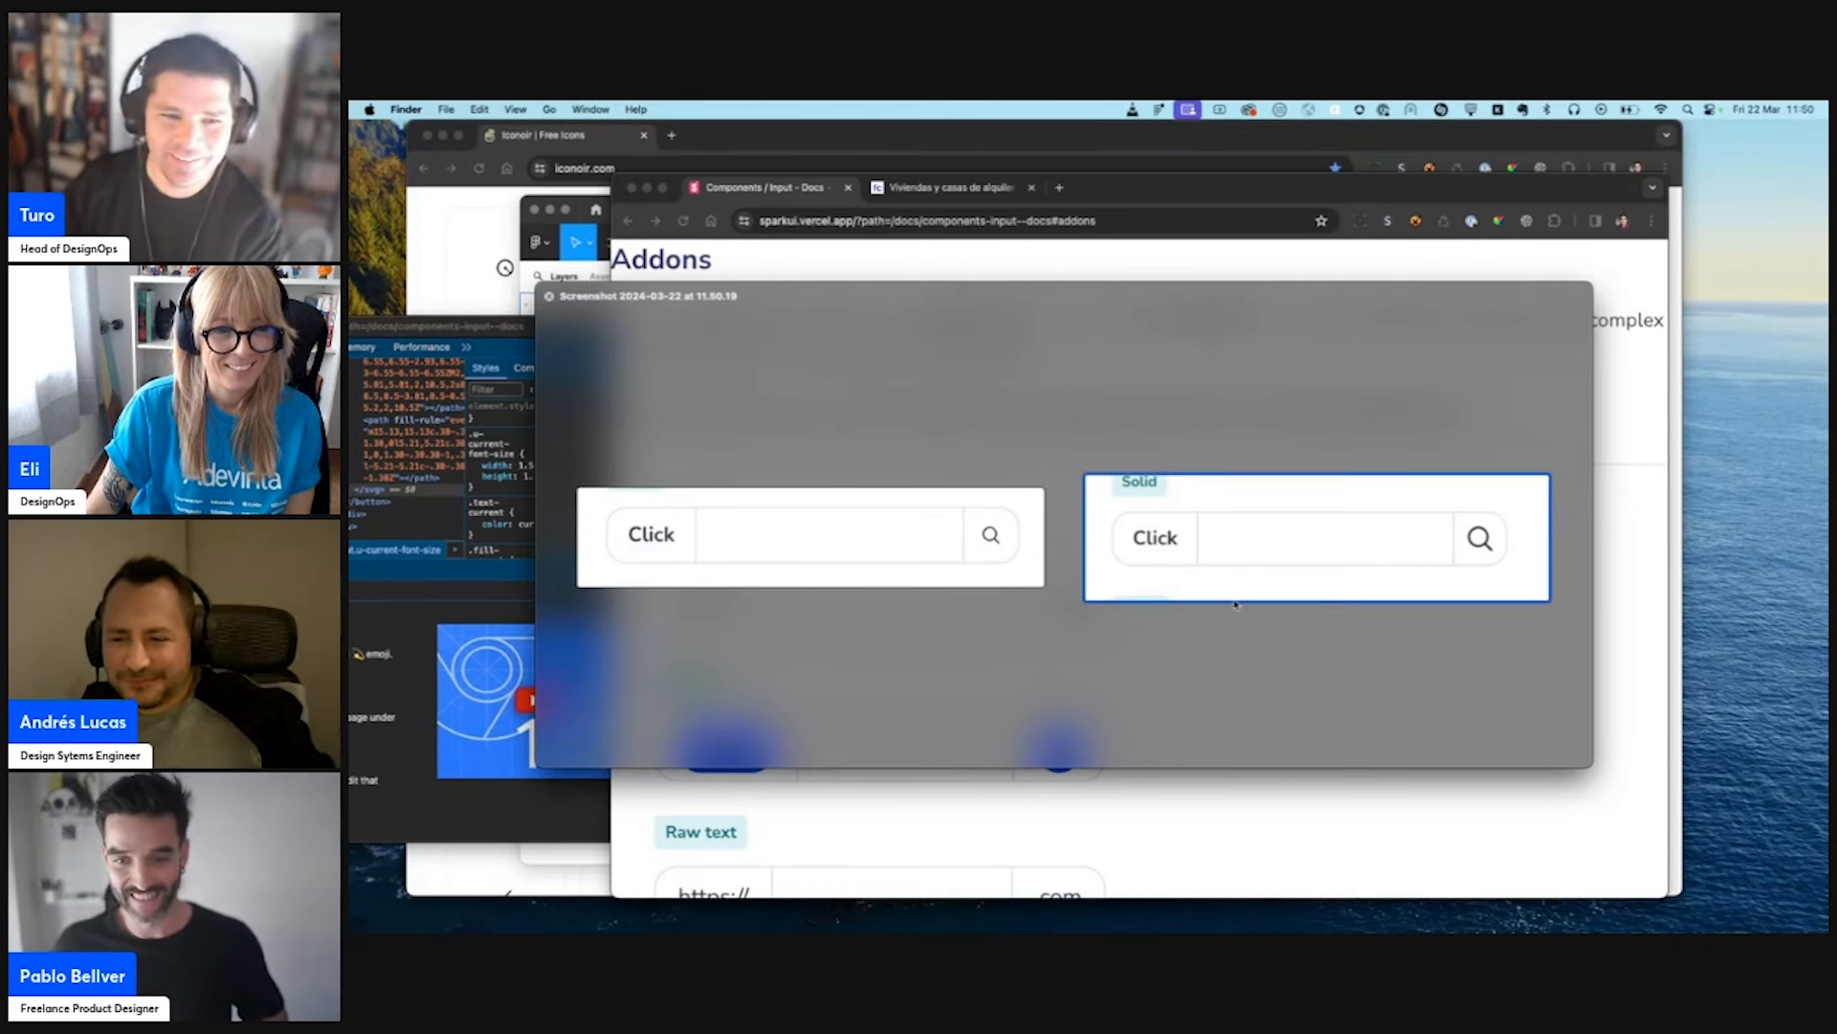
left_click(1604, 776)
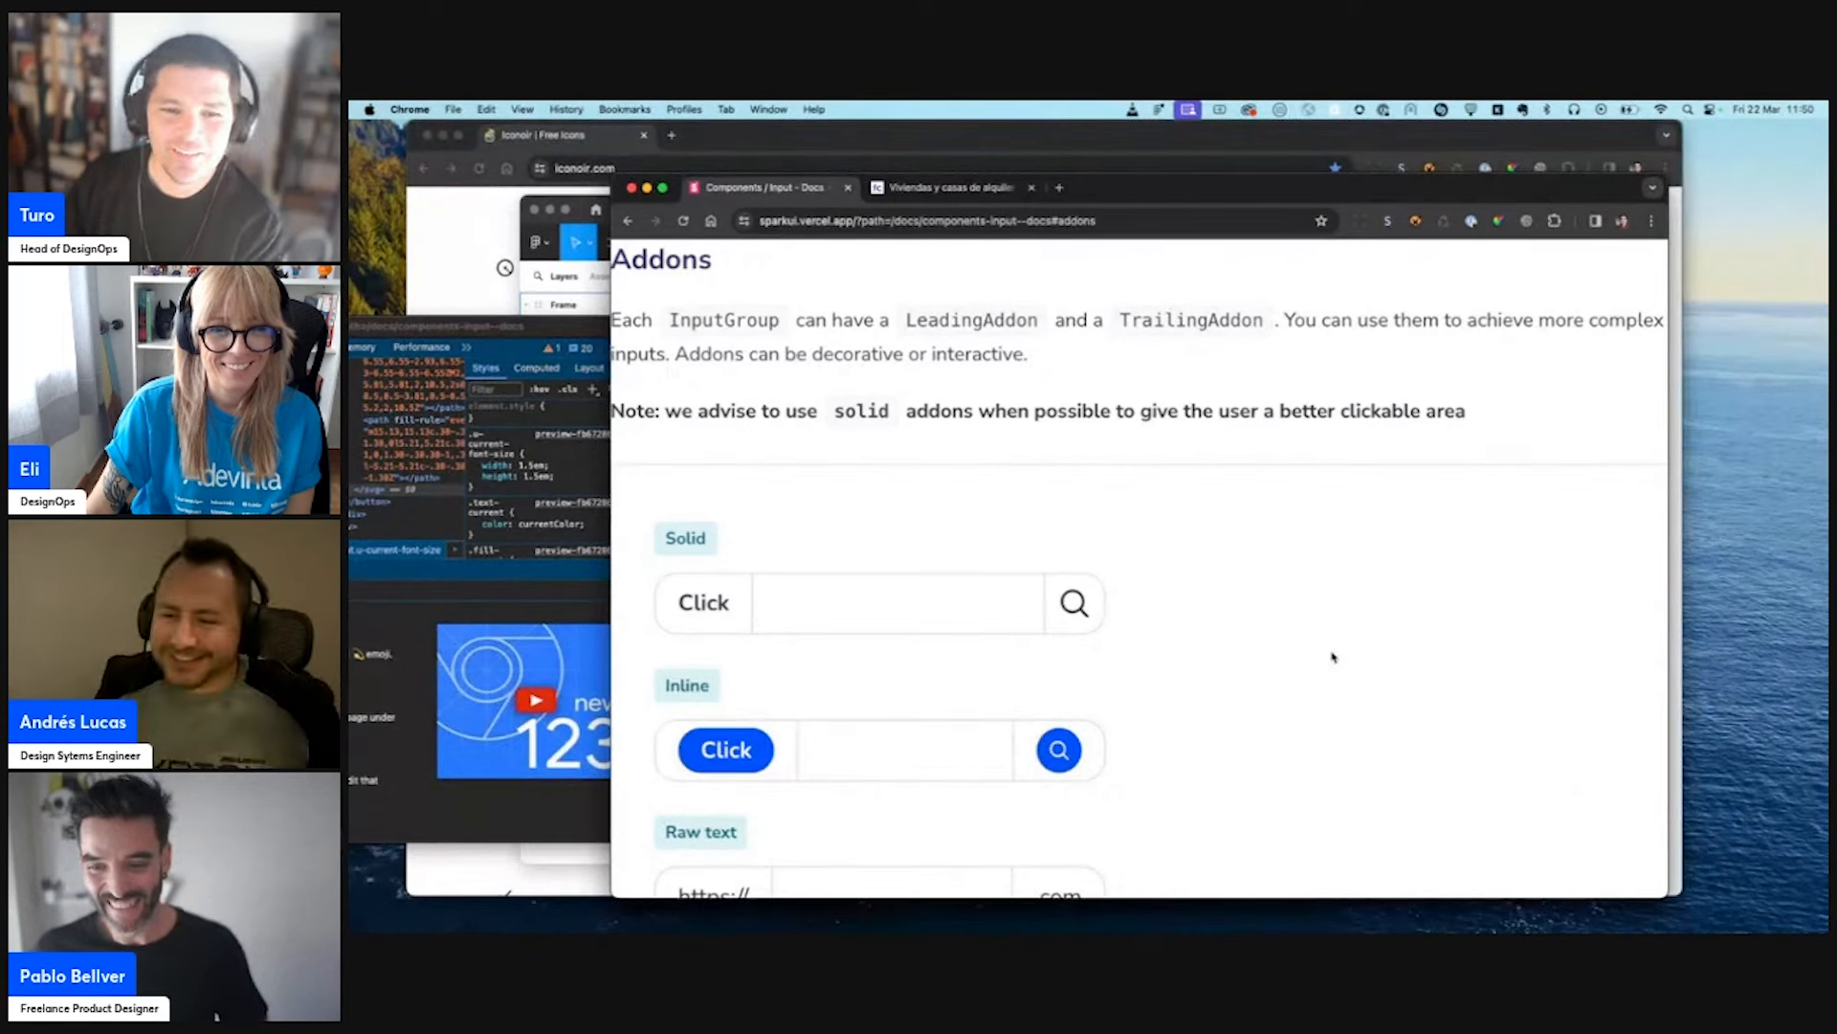
- Capture a screenshot of the Solid input with its enlarged search icon, and another with the original icon after reloading the page
scroll(1333, 657, "down", 5)
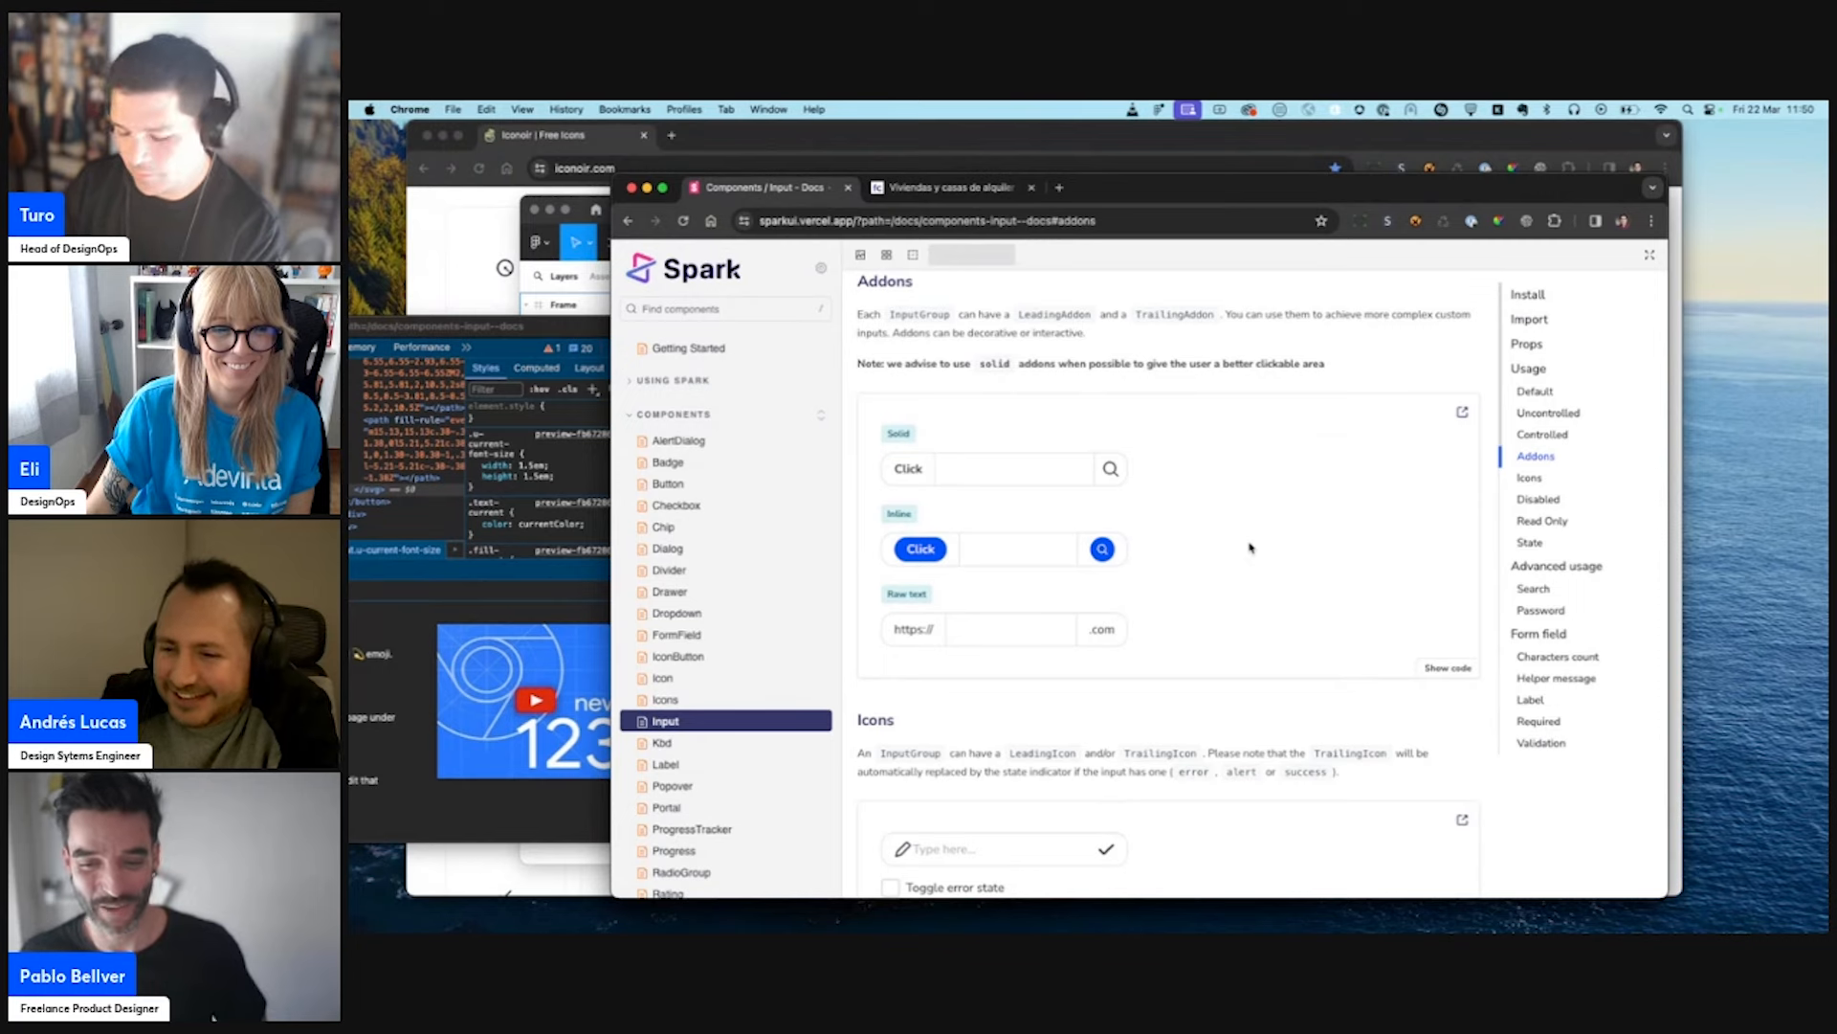
left_click_drag(1146, 443, 839, 513)
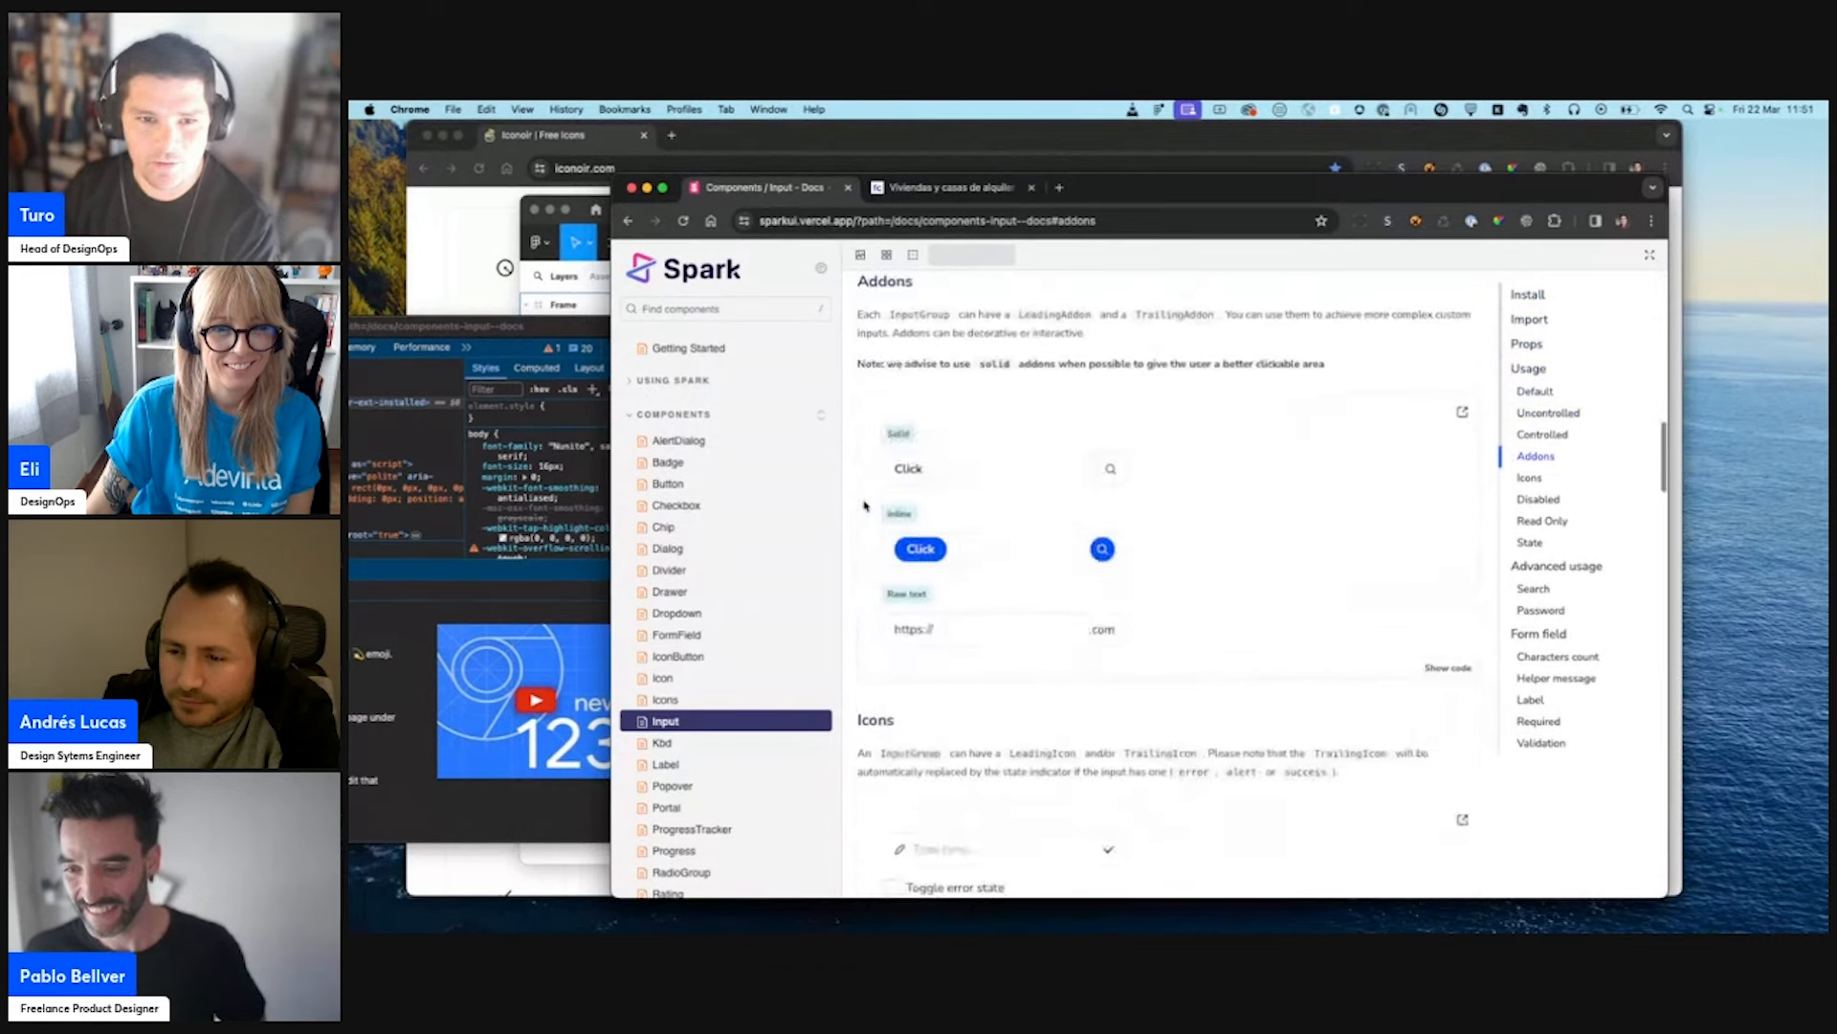
left_click_drag(873, 446, 1144, 498)
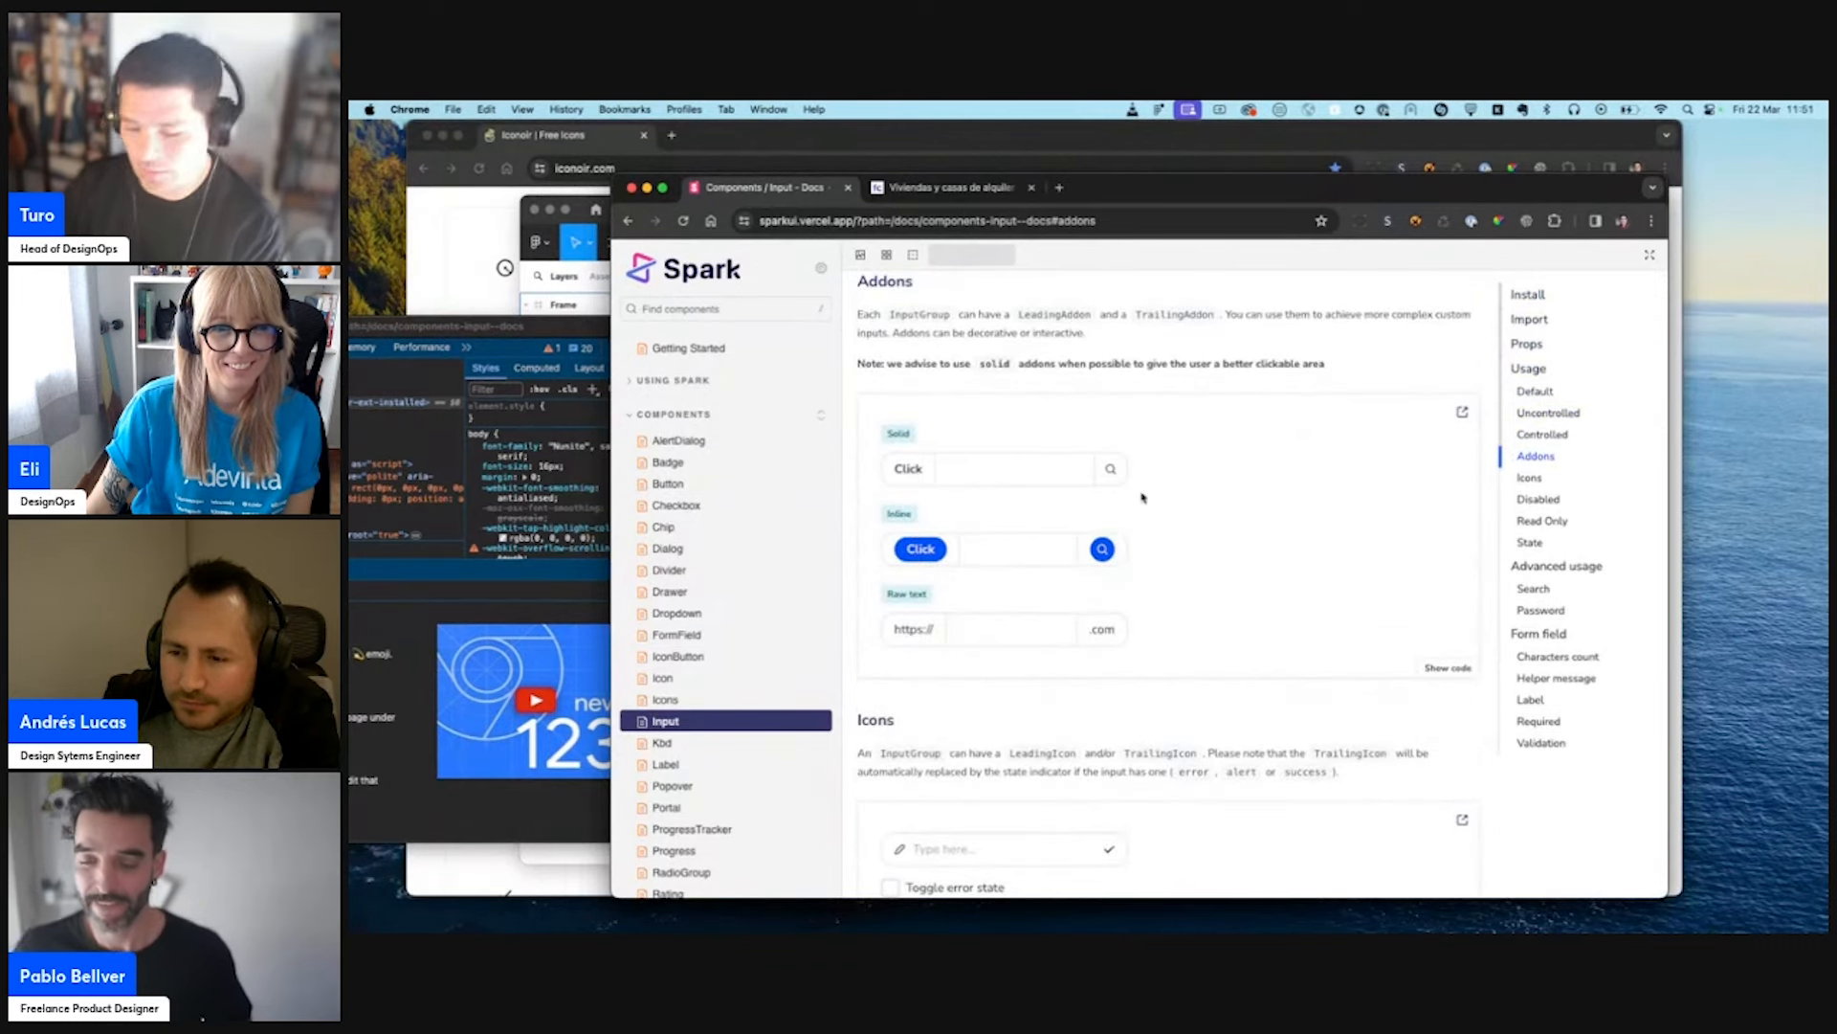
- Open both new Solid input screenshots from the desktop in separate Preview windows
key("space")
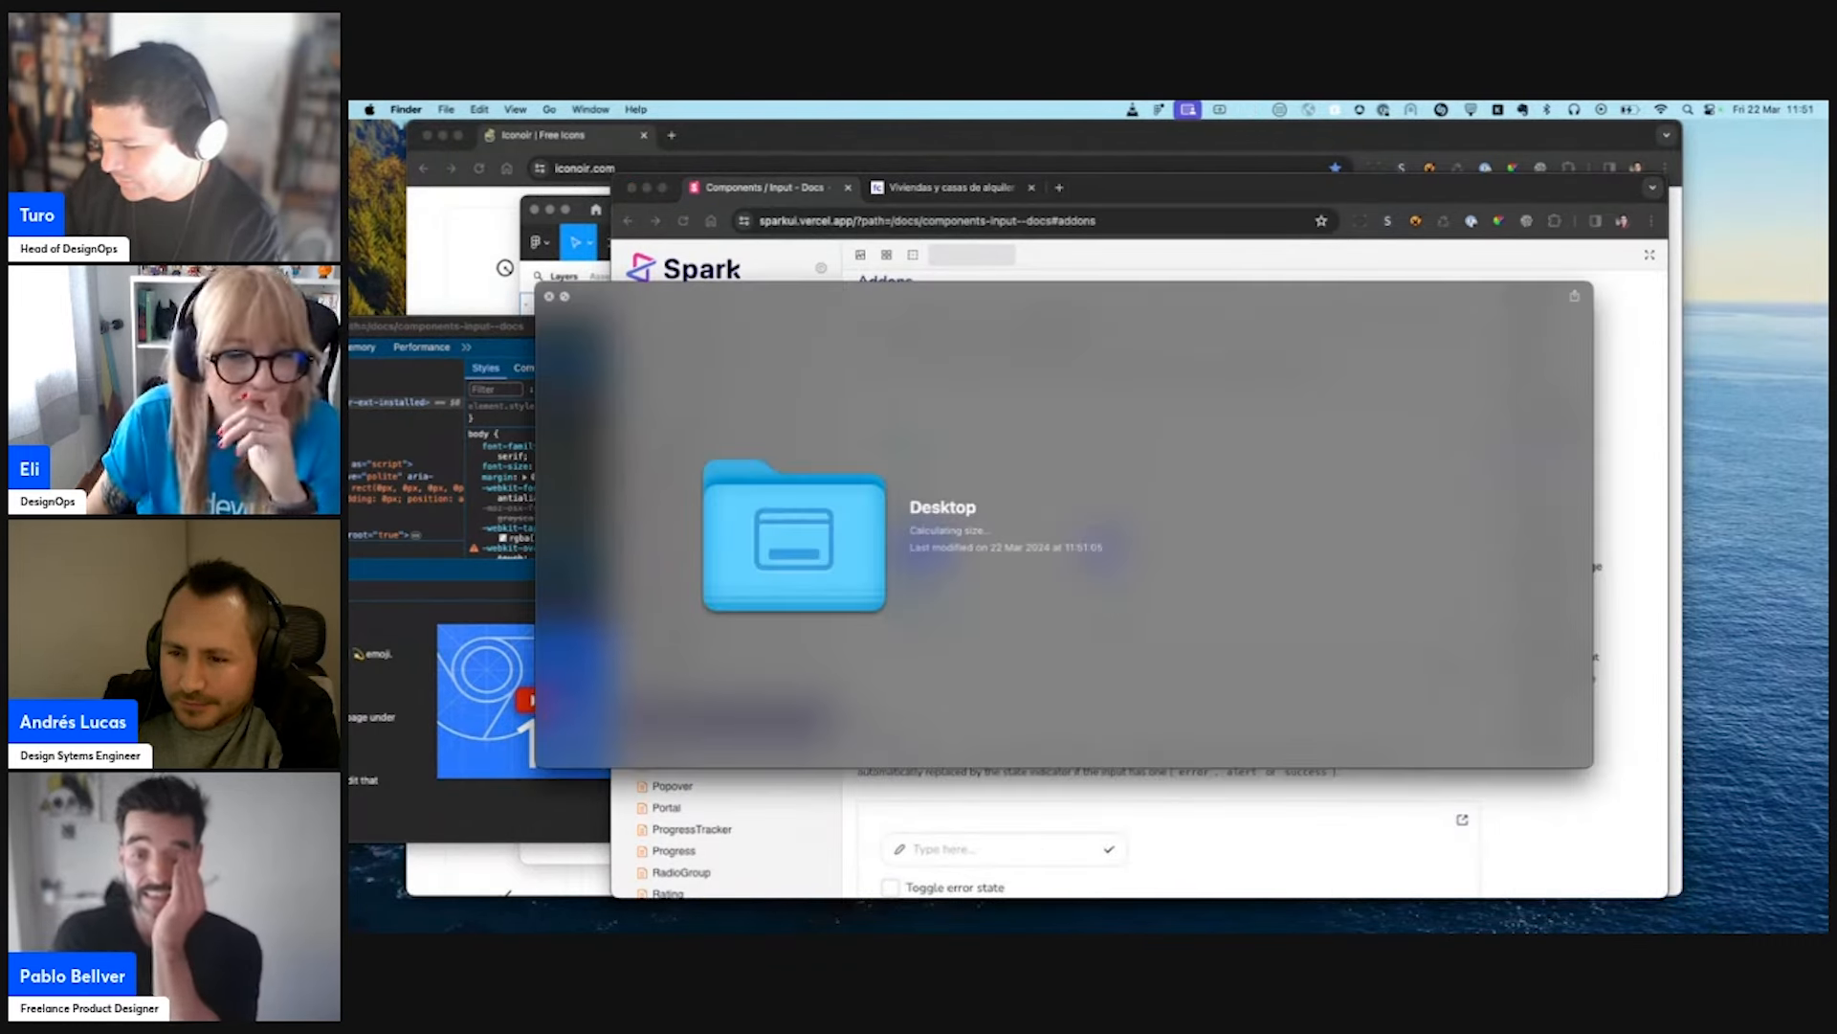
key("super+o")
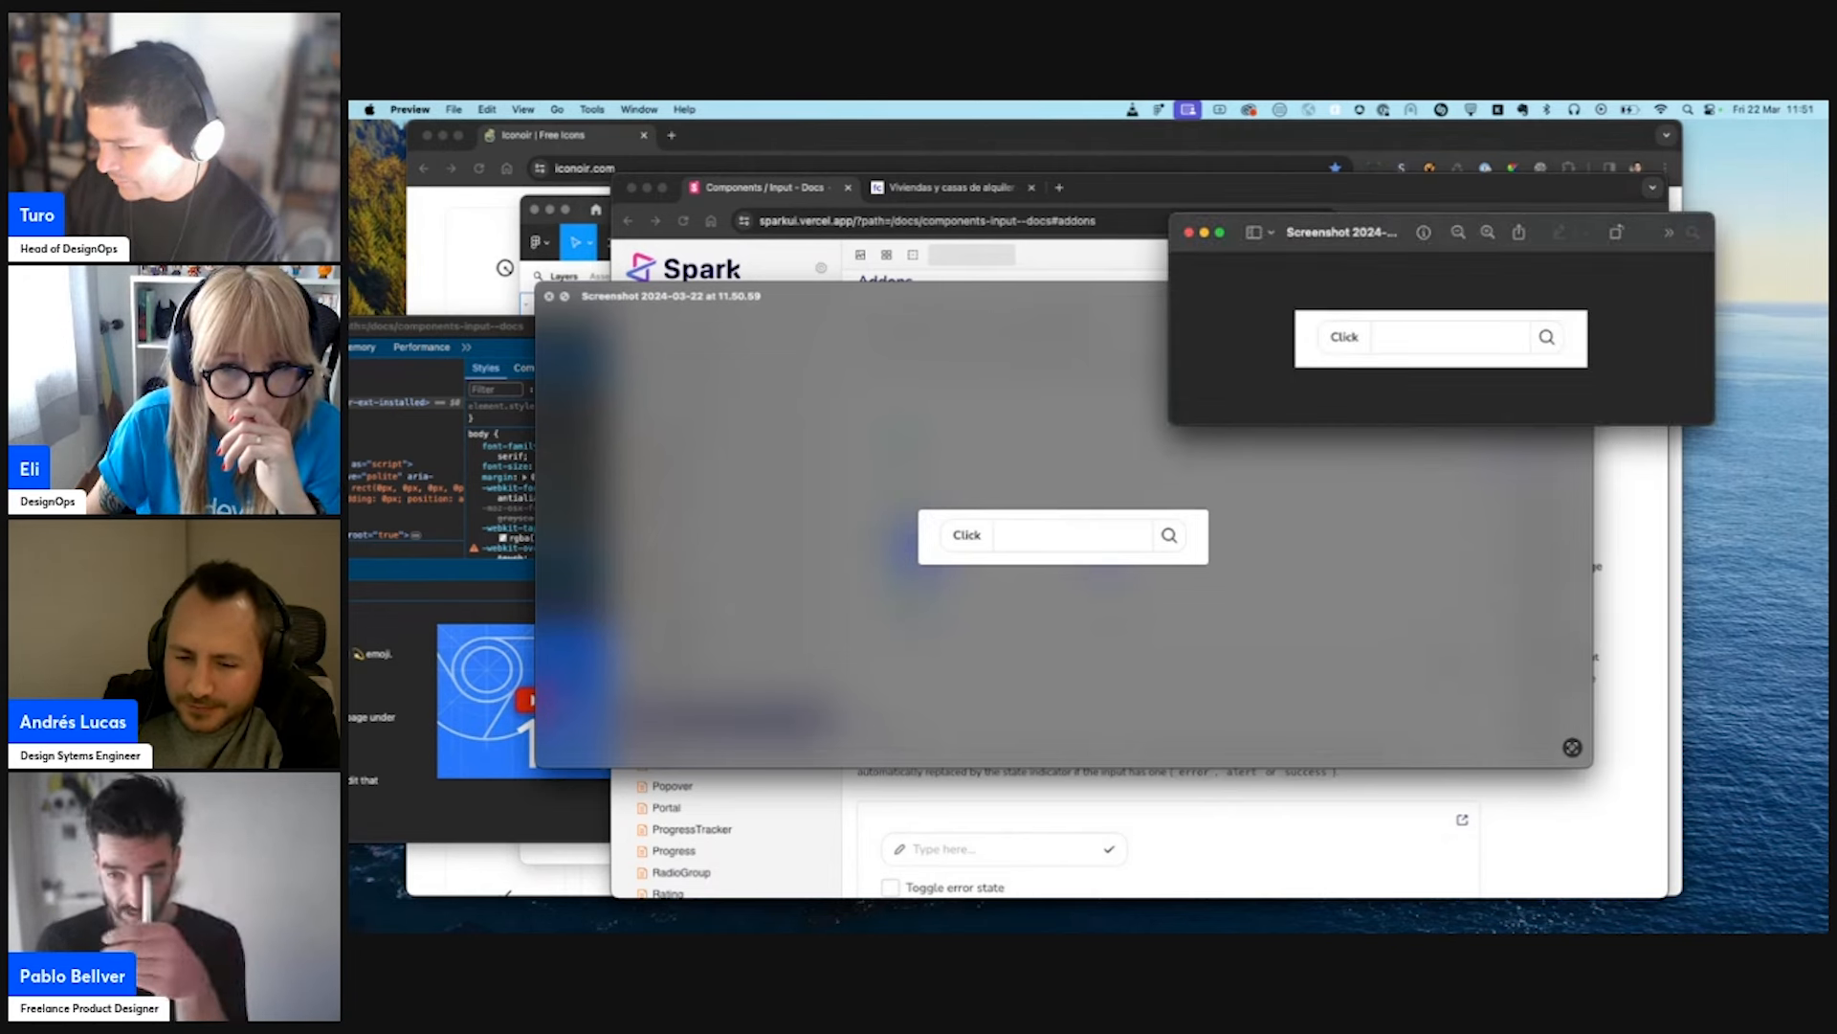
key("Down")
key("super+o")
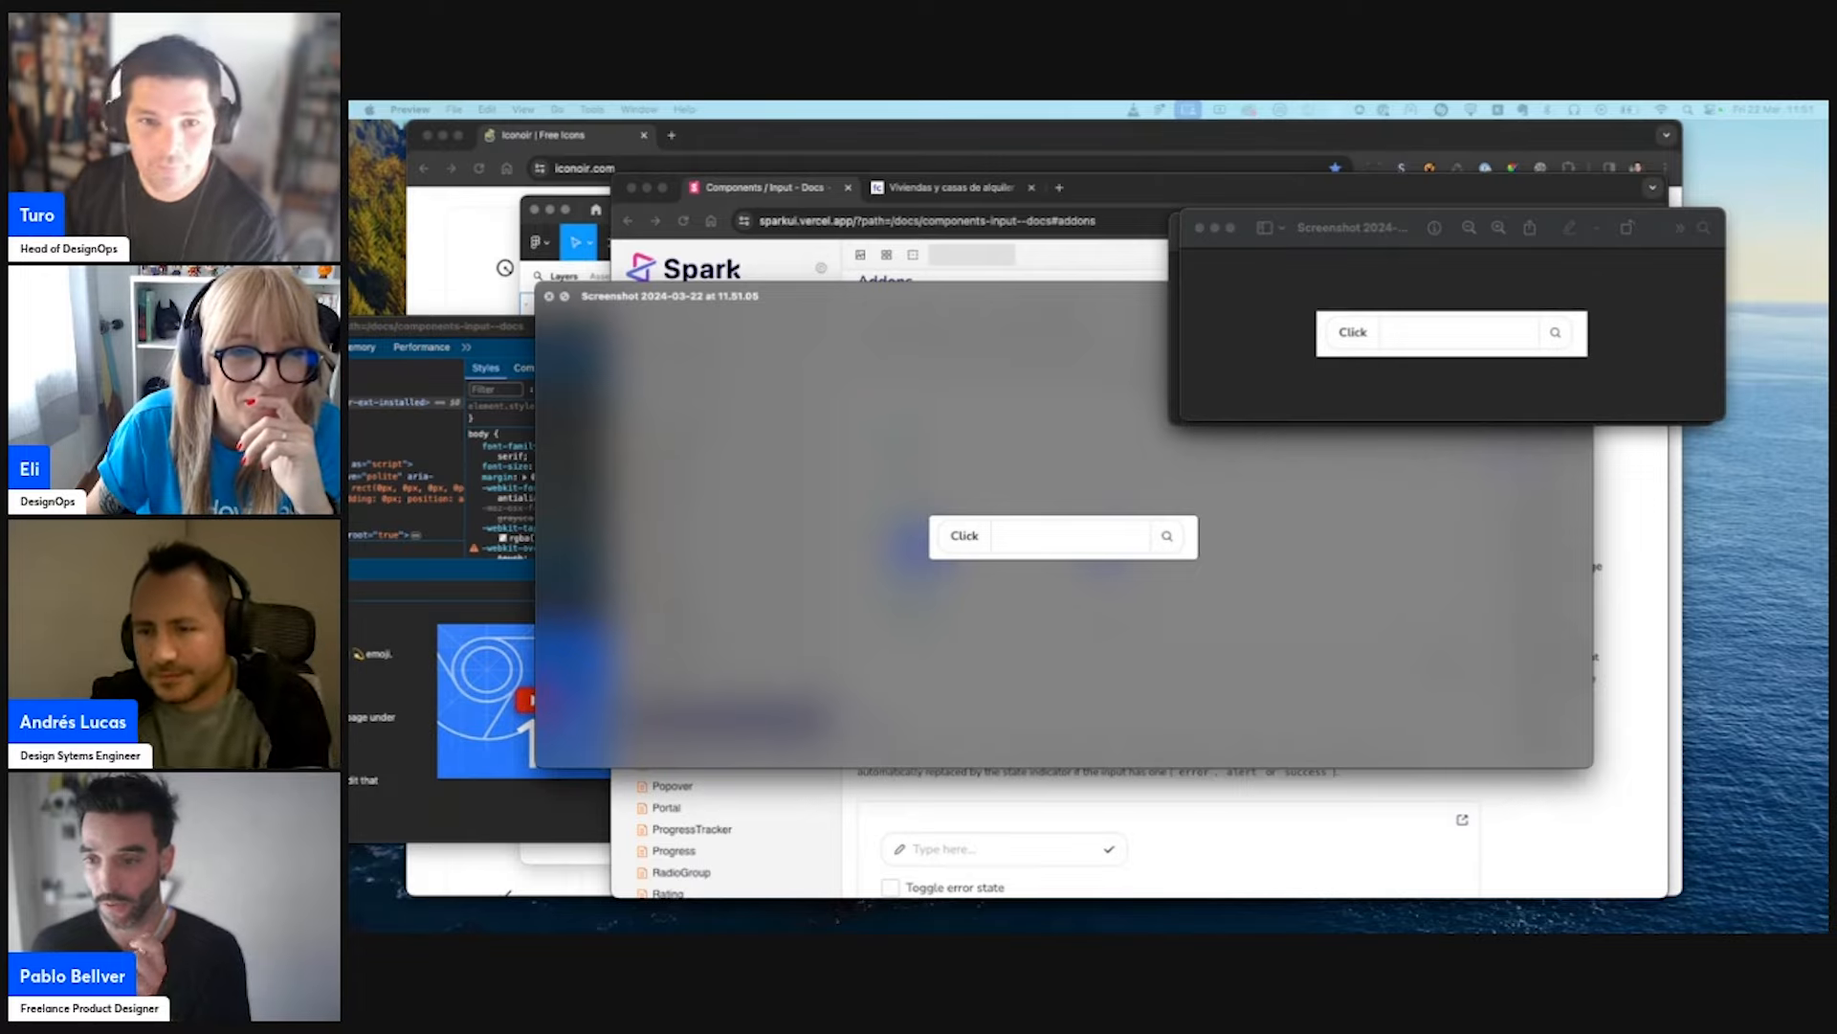
- Move the default-icon screenshot's window away from the enlarged-icon one and dismiss the Finder quick preview
left_click_drag(1371, 229, 815, 408)
left_click(1032, 261)
key("ctrl+Up")
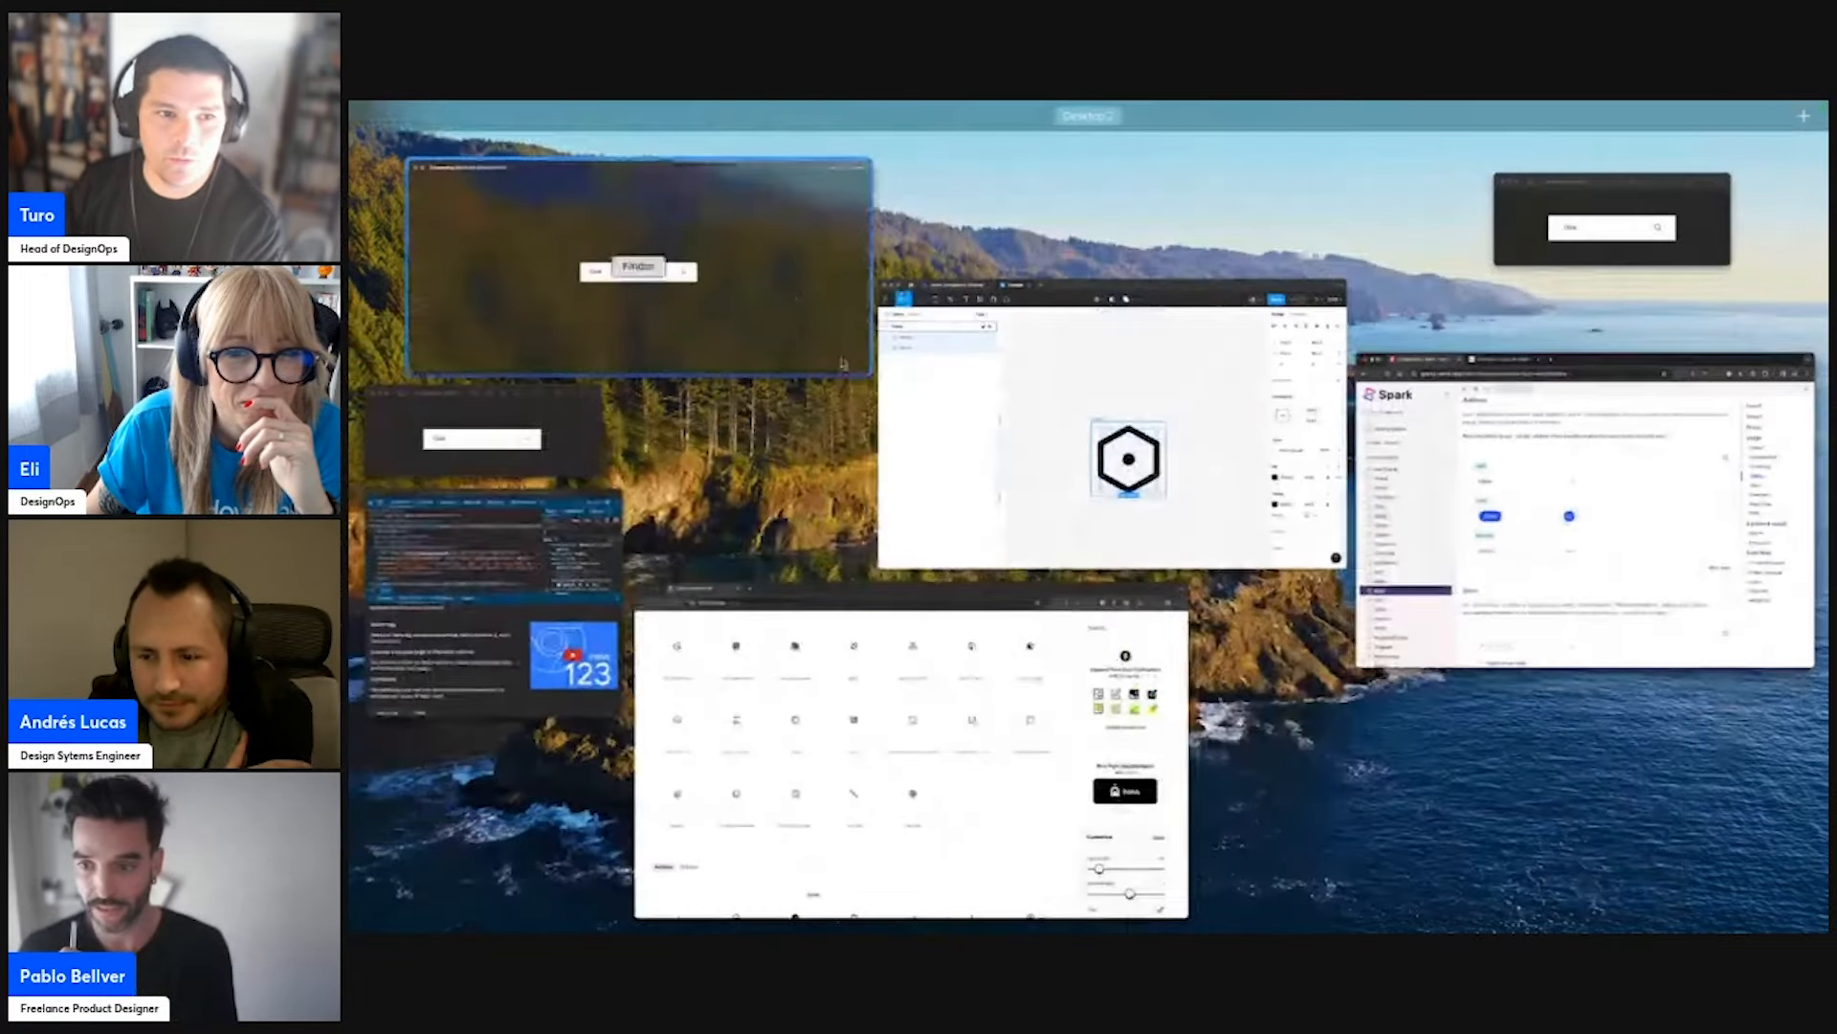
left_click(642, 269)
left_click(1211, 258)
scroll(1214, 393, "down", 6)
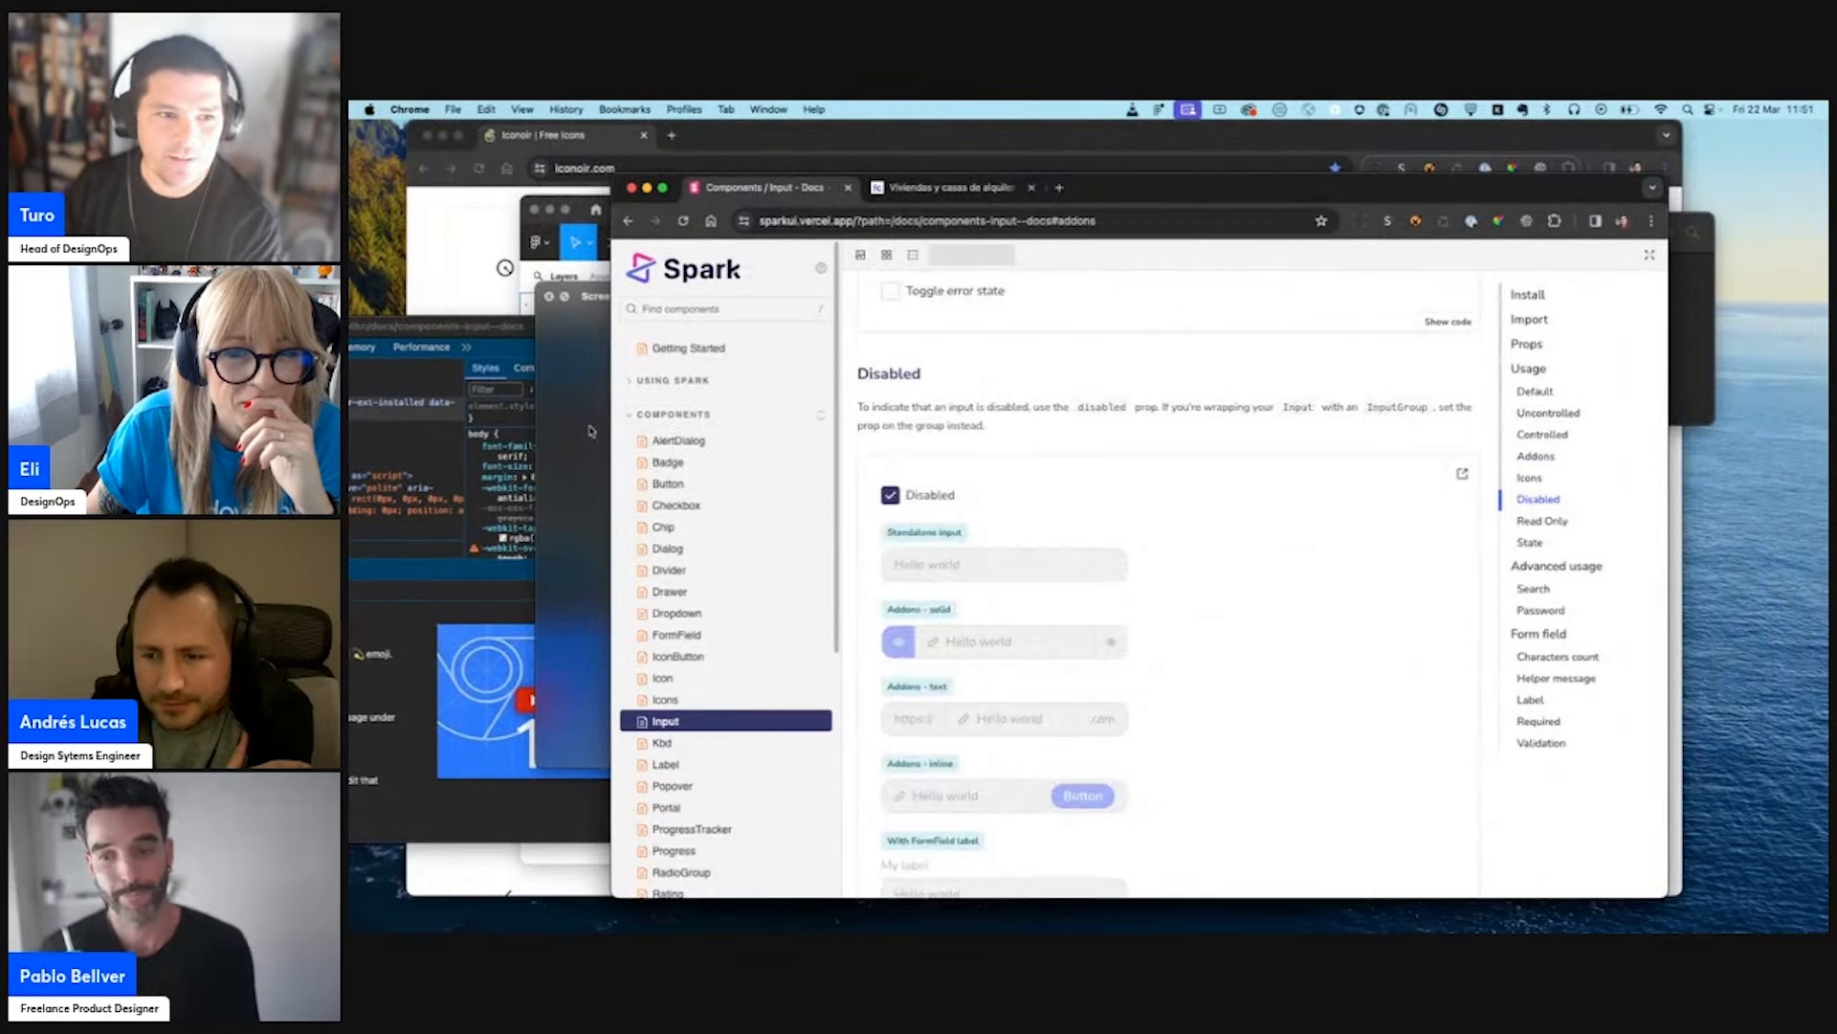
scroll(1025, 381, "down", 6)
left_click(575, 383)
key("space")
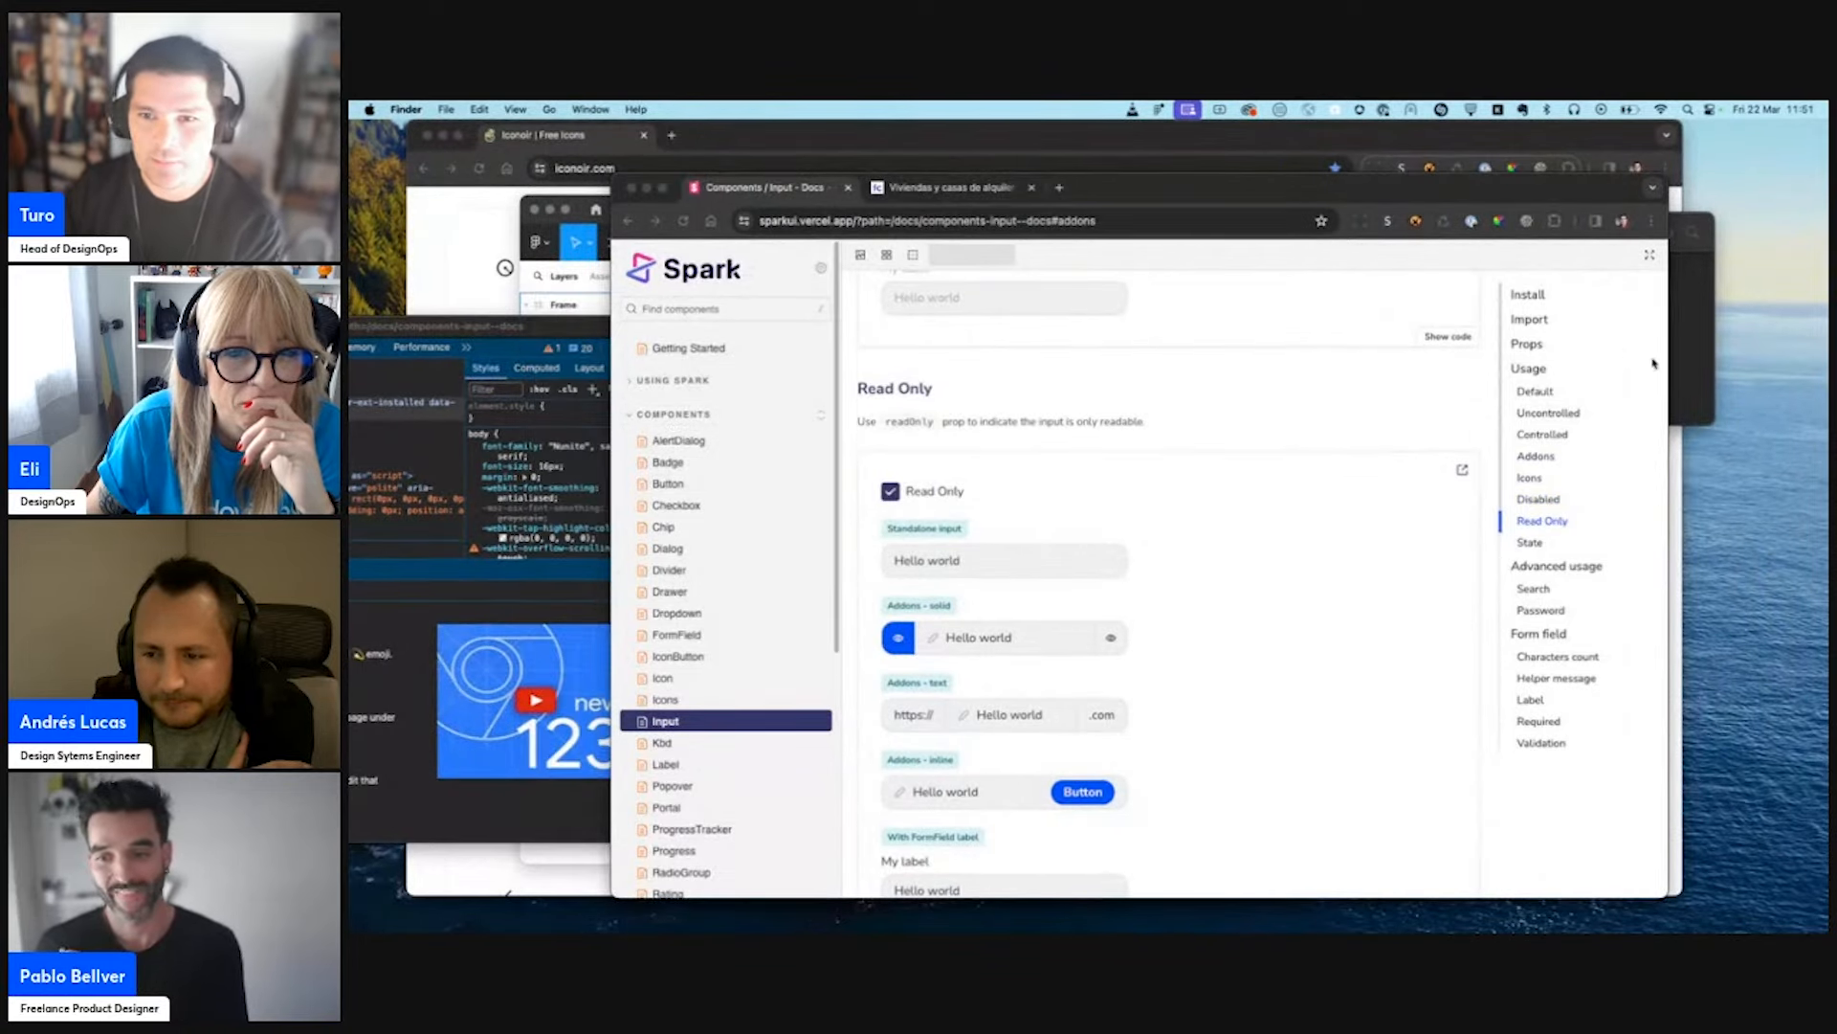
- Bring both screenshot windows to the front and align them side by side over the documentation page for comparison
left_click(1694, 356)
key("ctrl+Up")
left_click(673, 364)
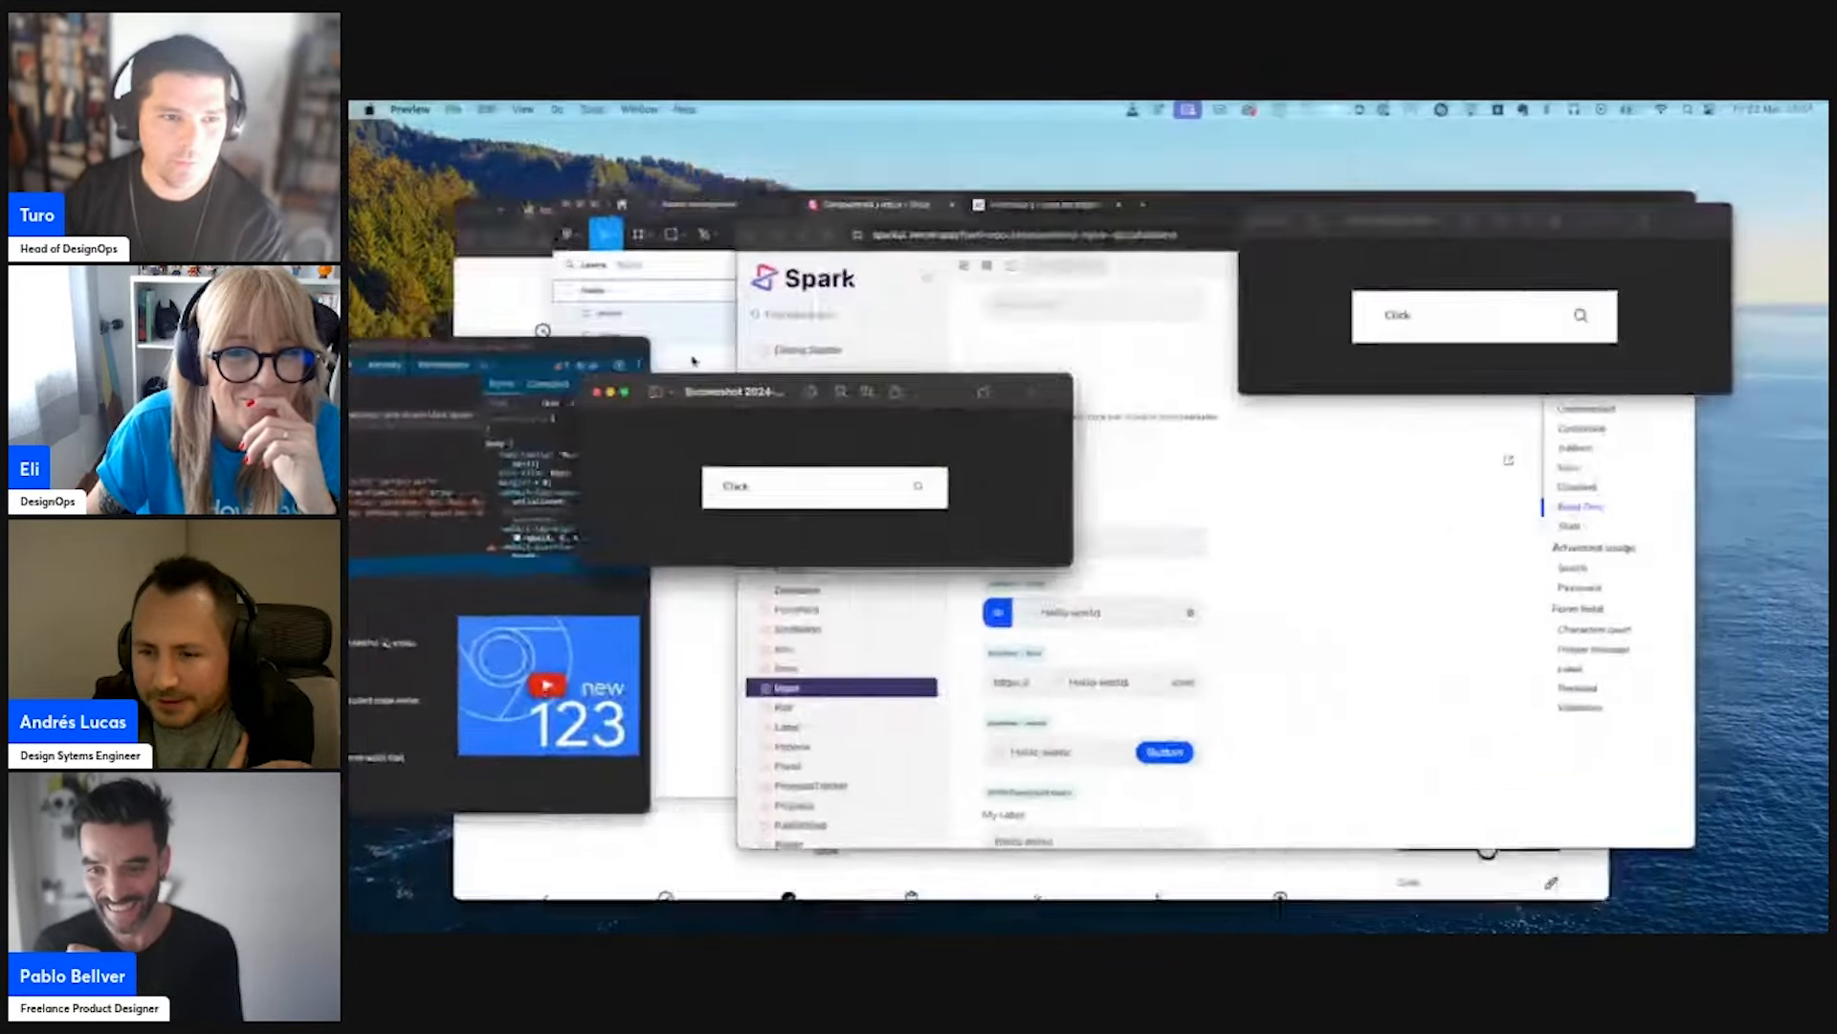
left_click_drag(1353, 244, 1238, 413)
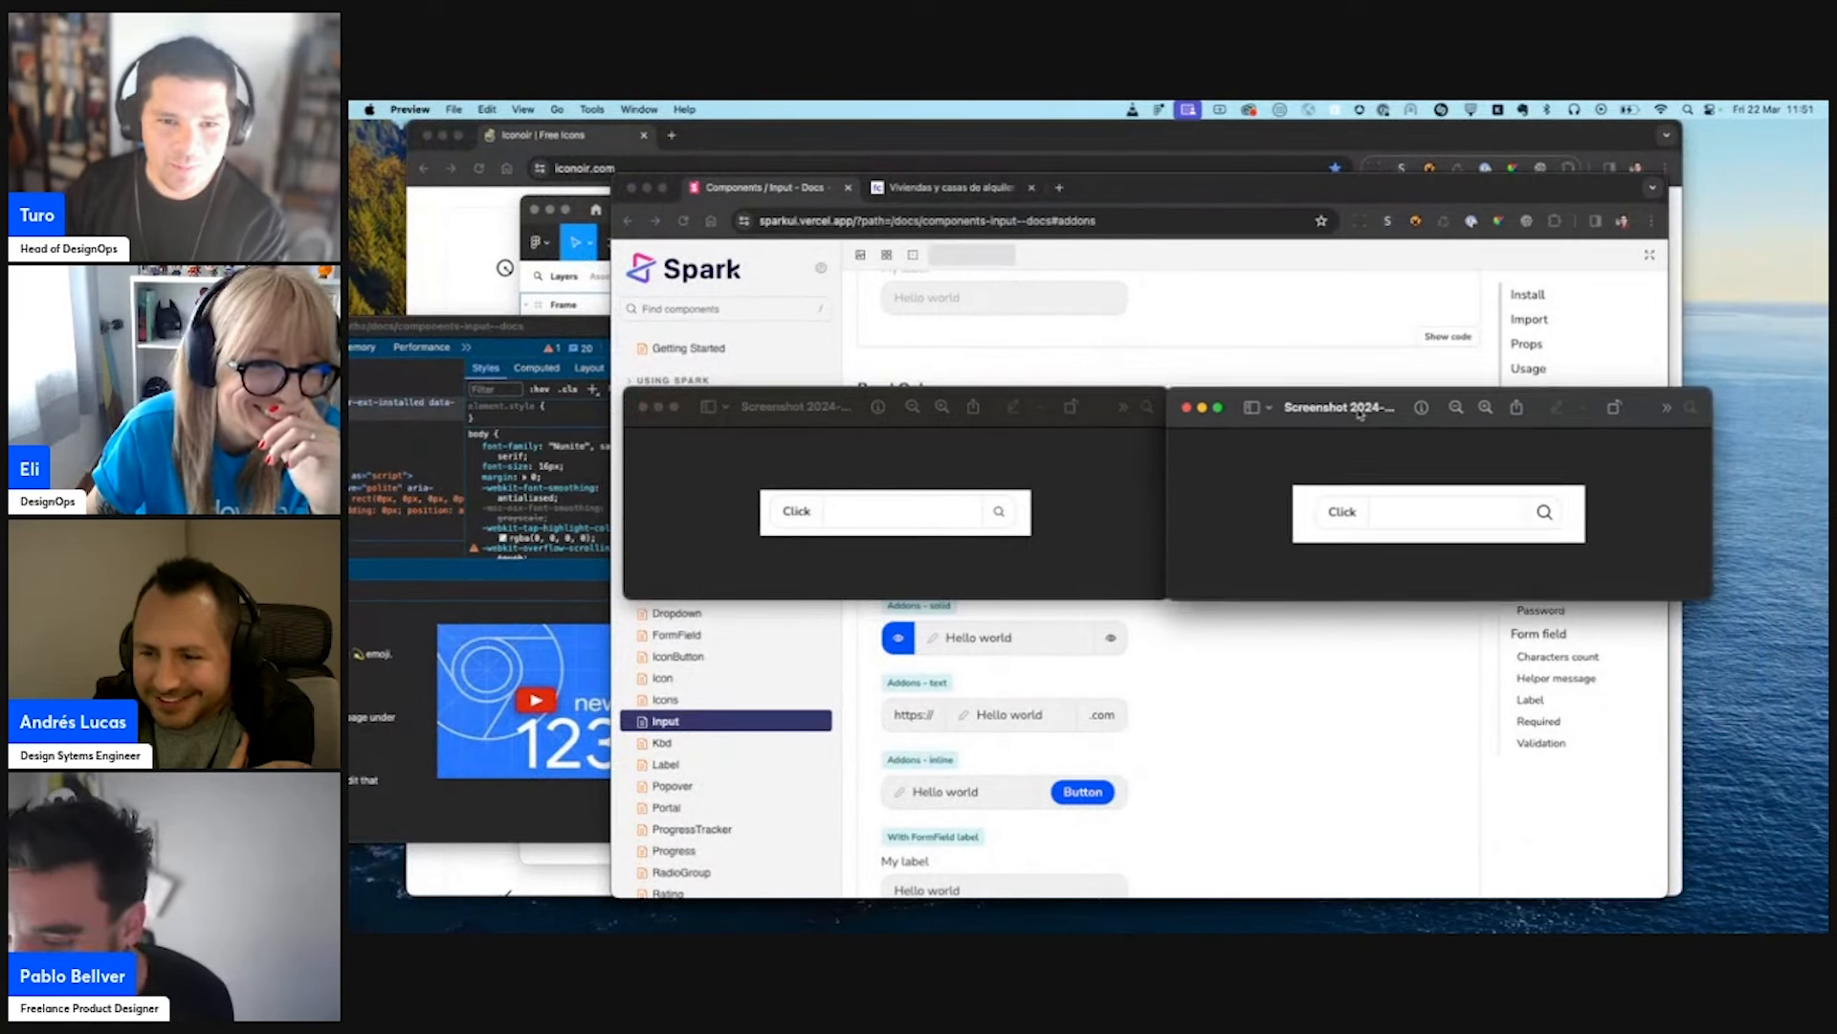
left_click_drag(1352, 410, 1276, 412)
left_click_drag(816, 406, 753, 403)
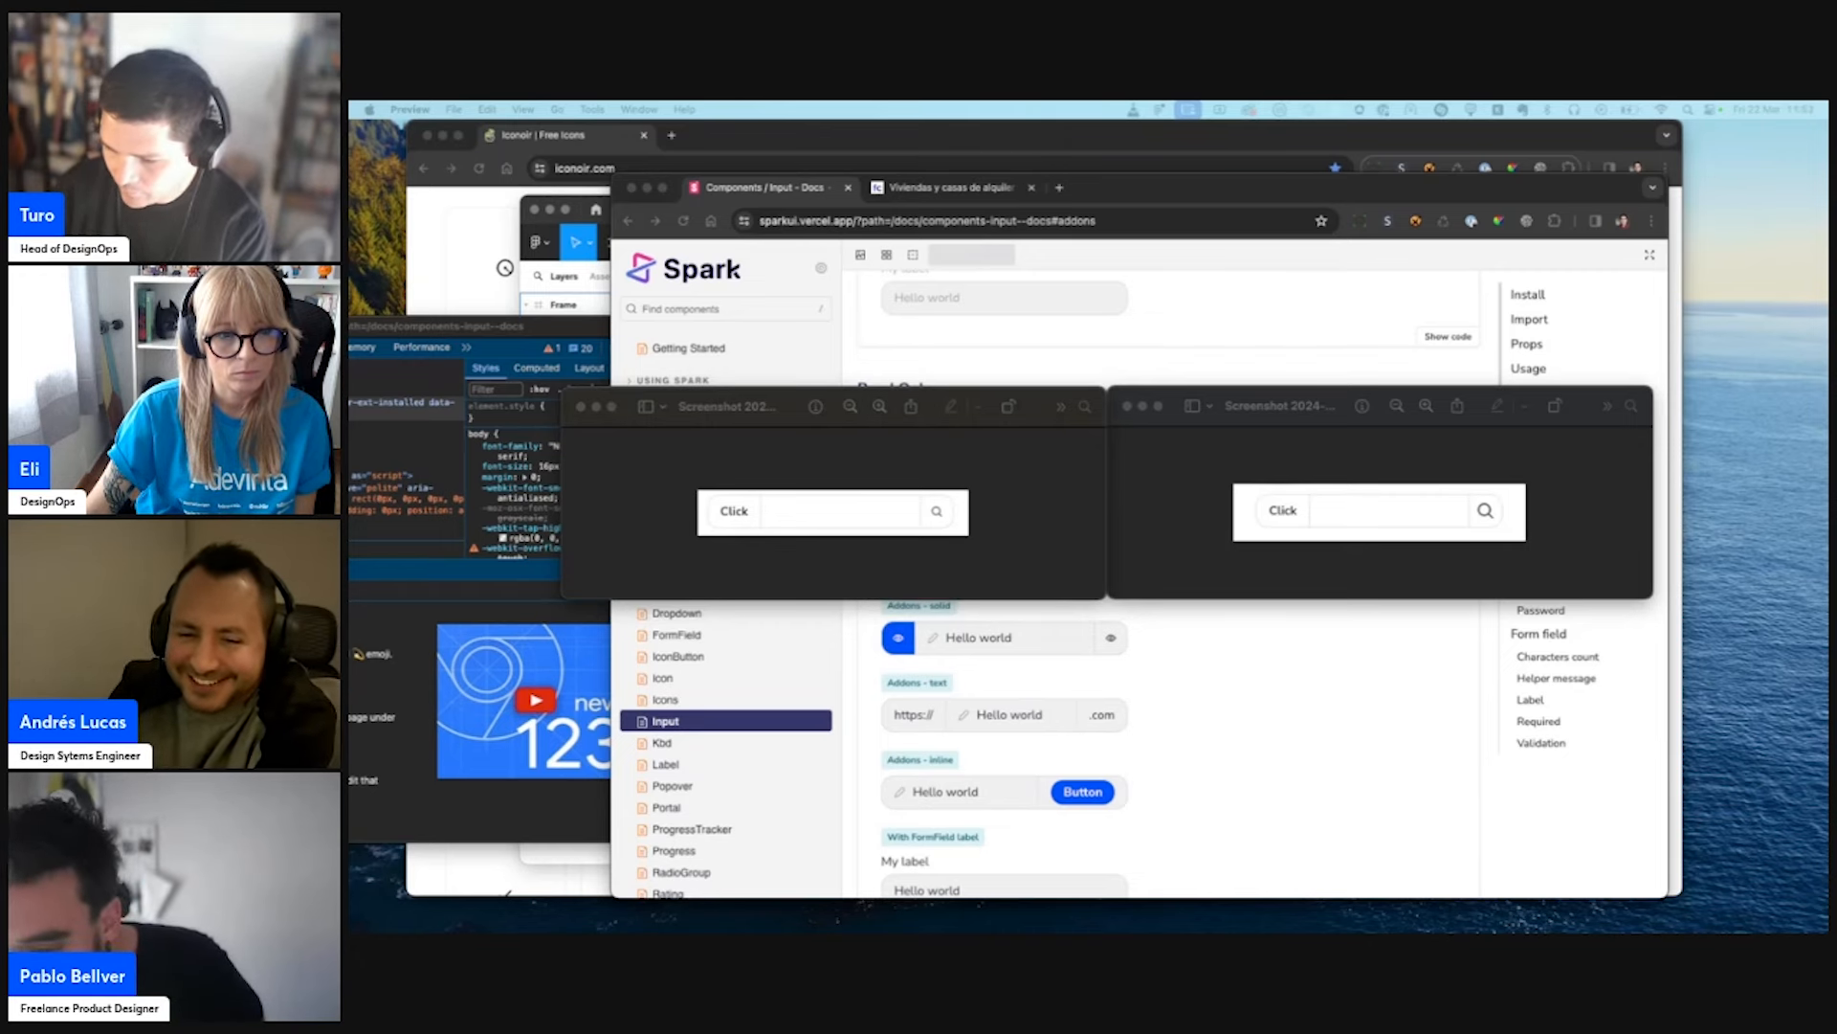
- Close both Solid input screenshot windows and return to the Spark documentation page
left_click(982, 466)
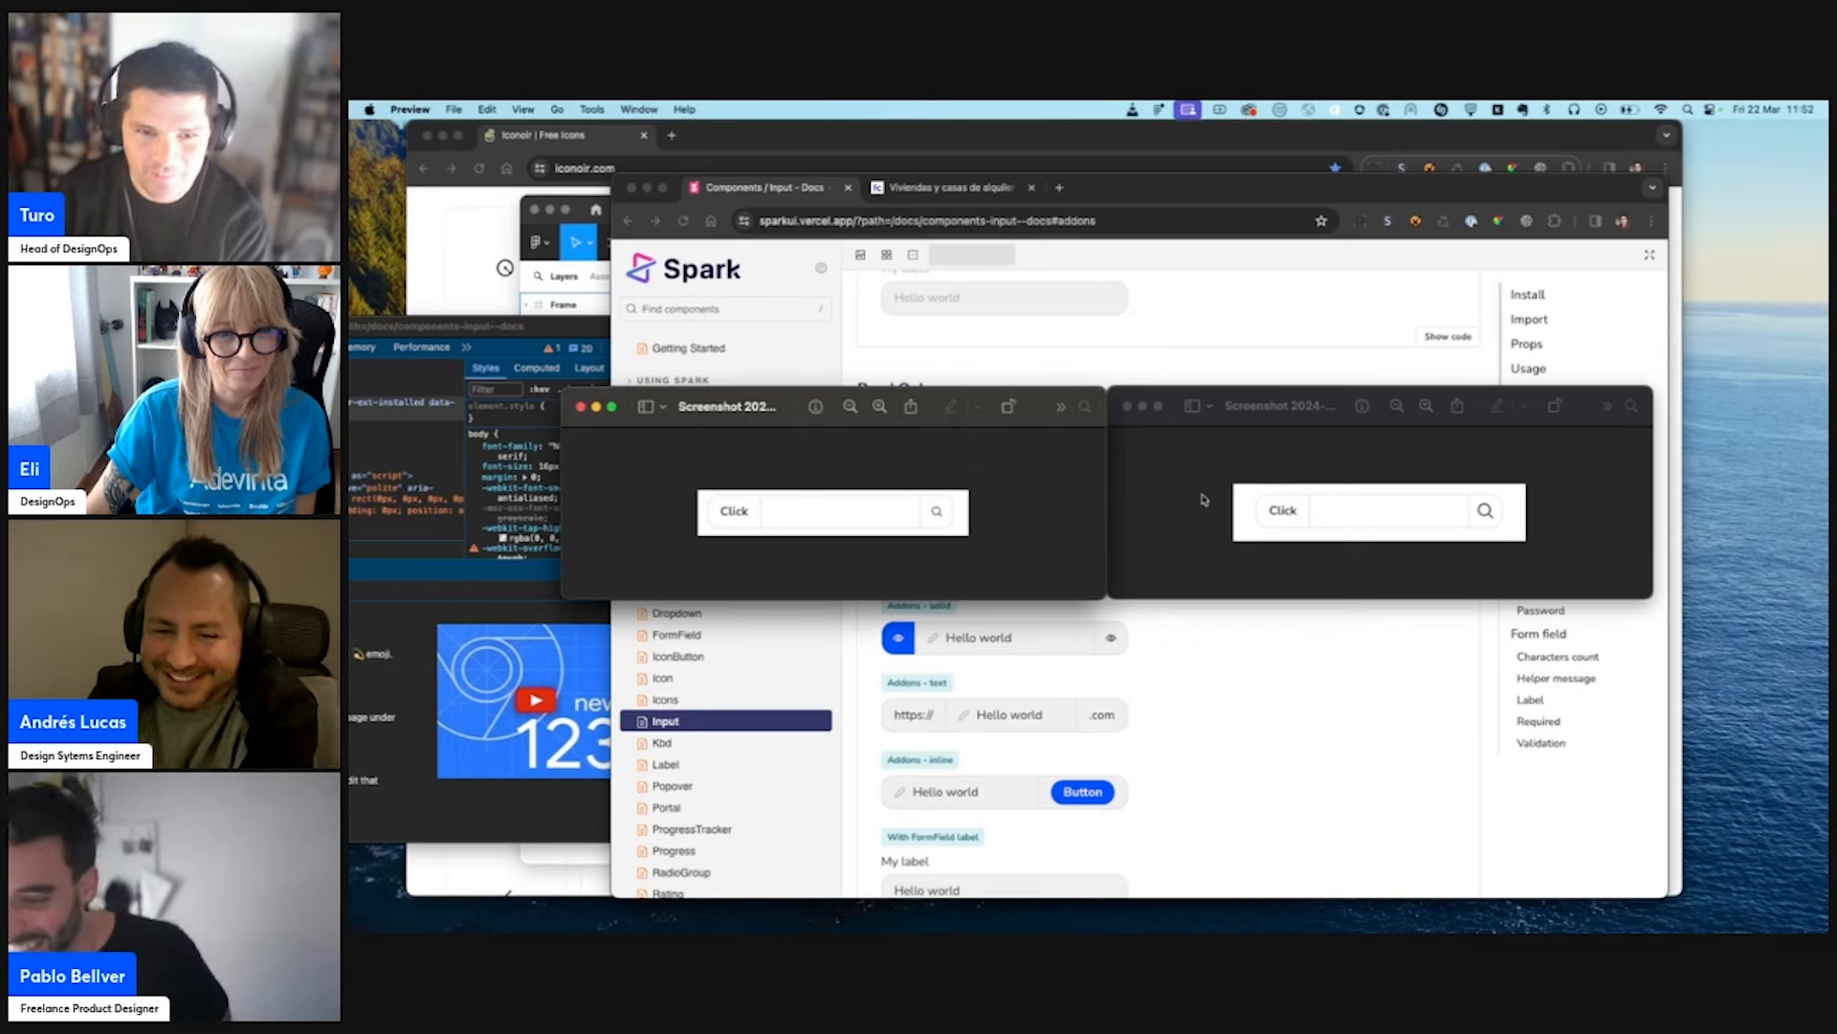
key("super+w")
key("super+w")
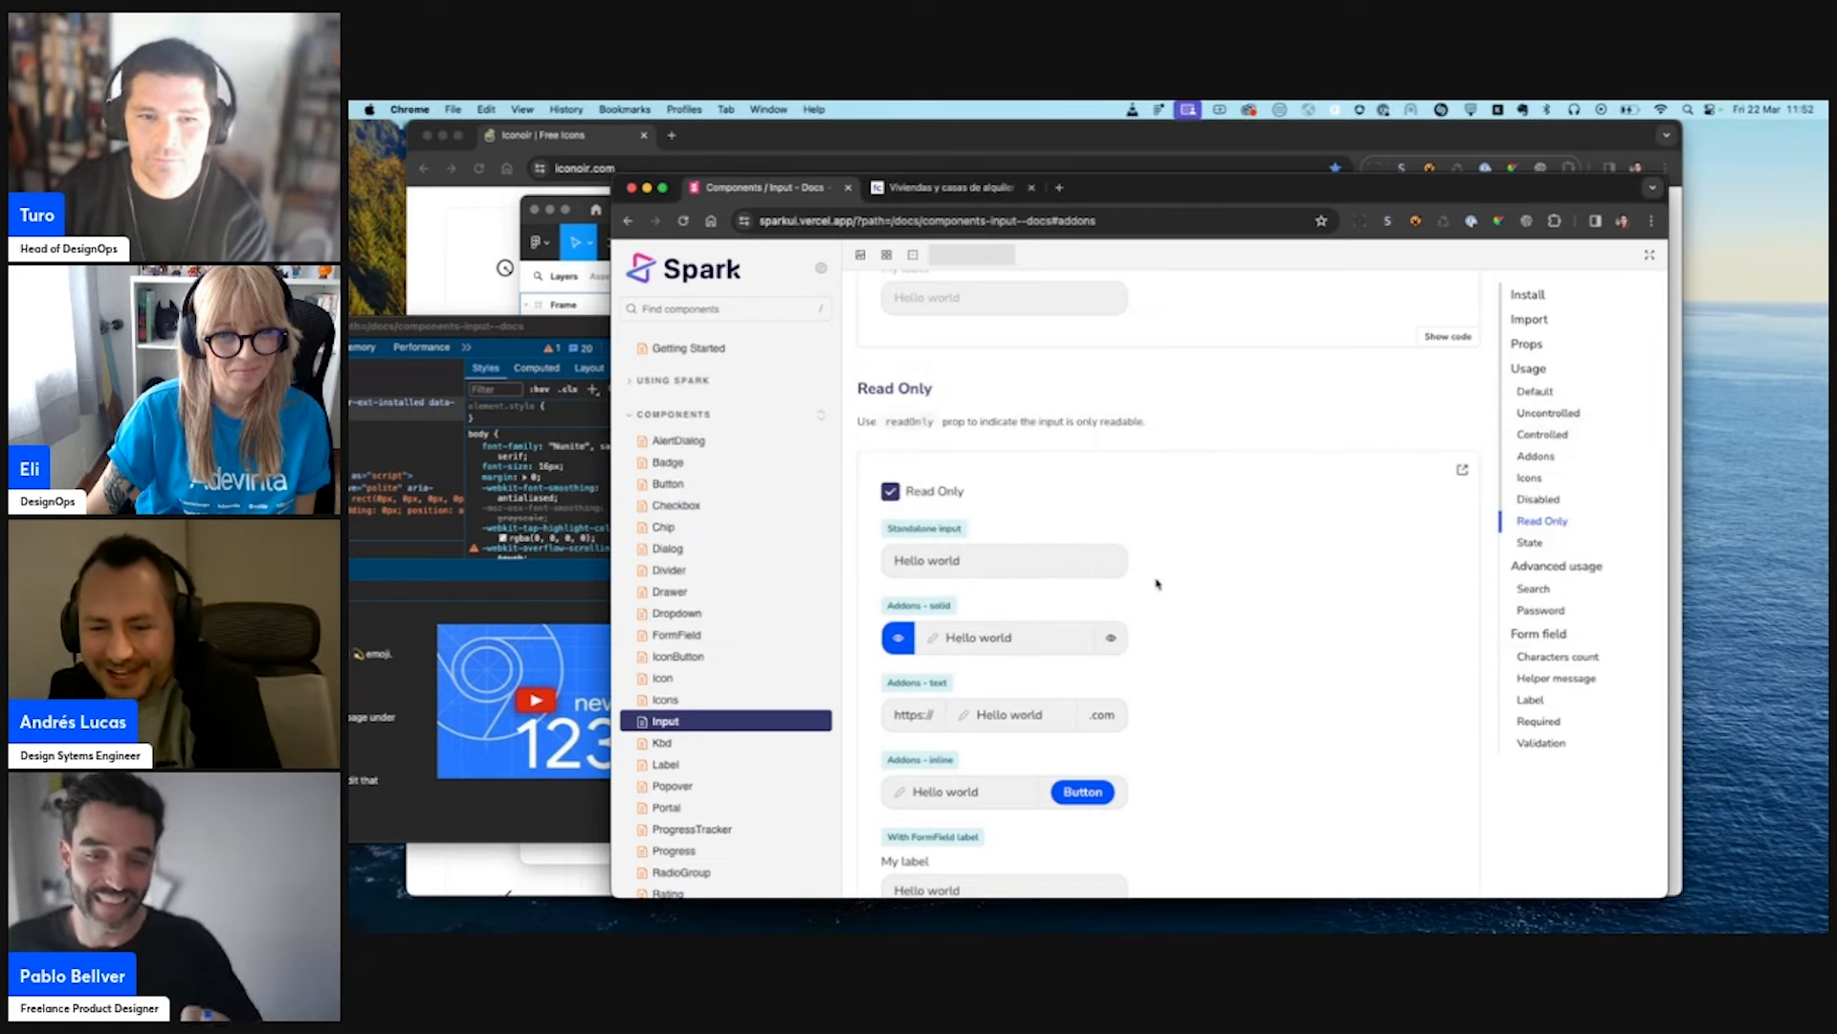
key("ctrl+Up")
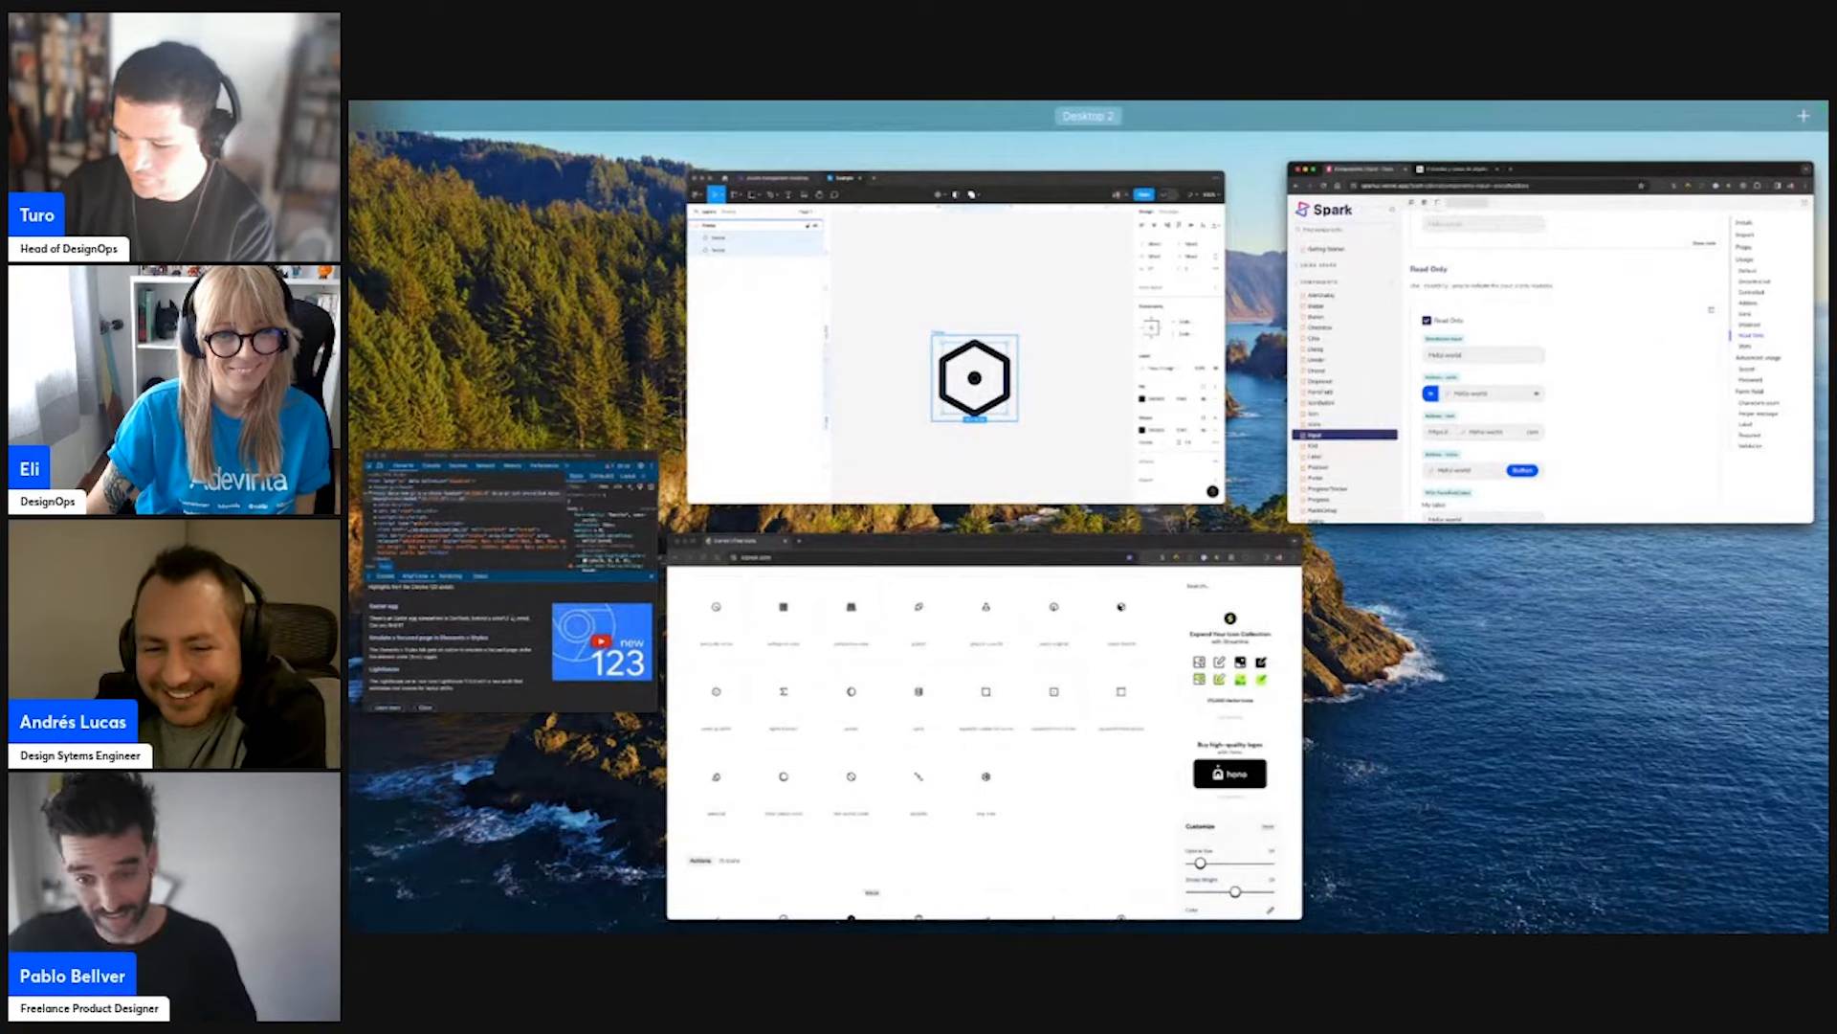
key("ctrl+Up")
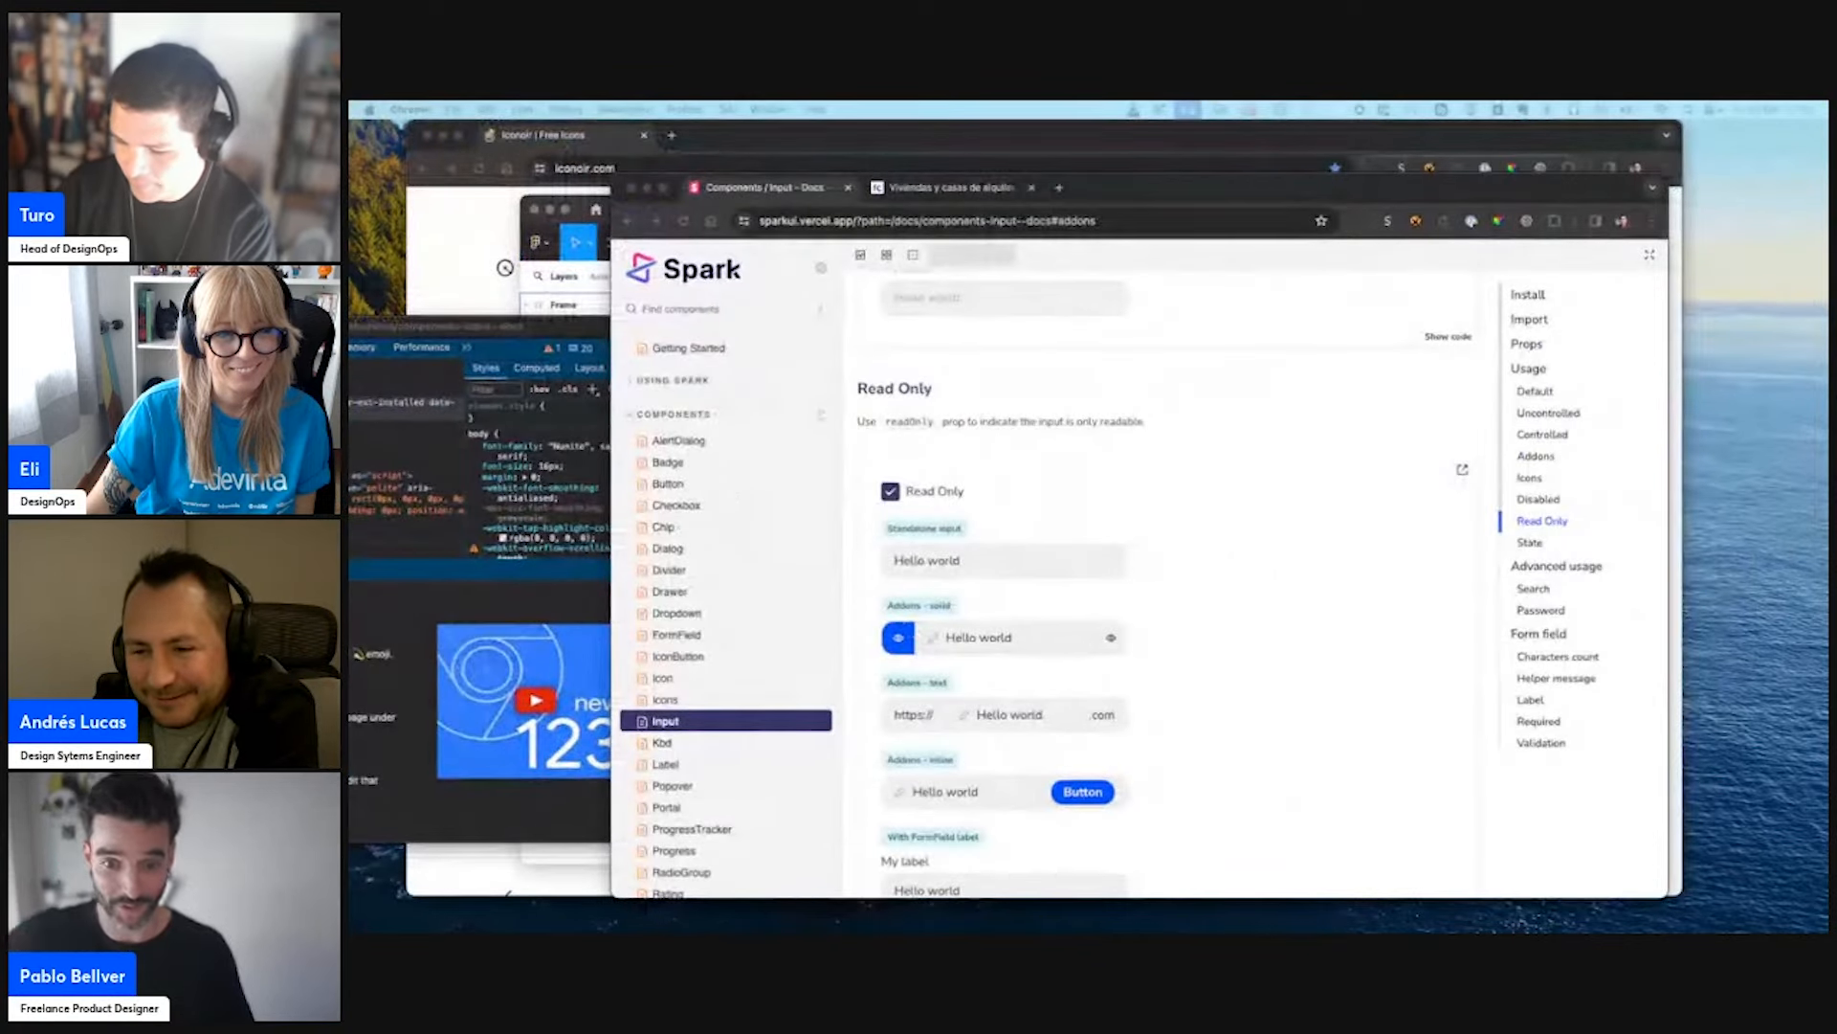
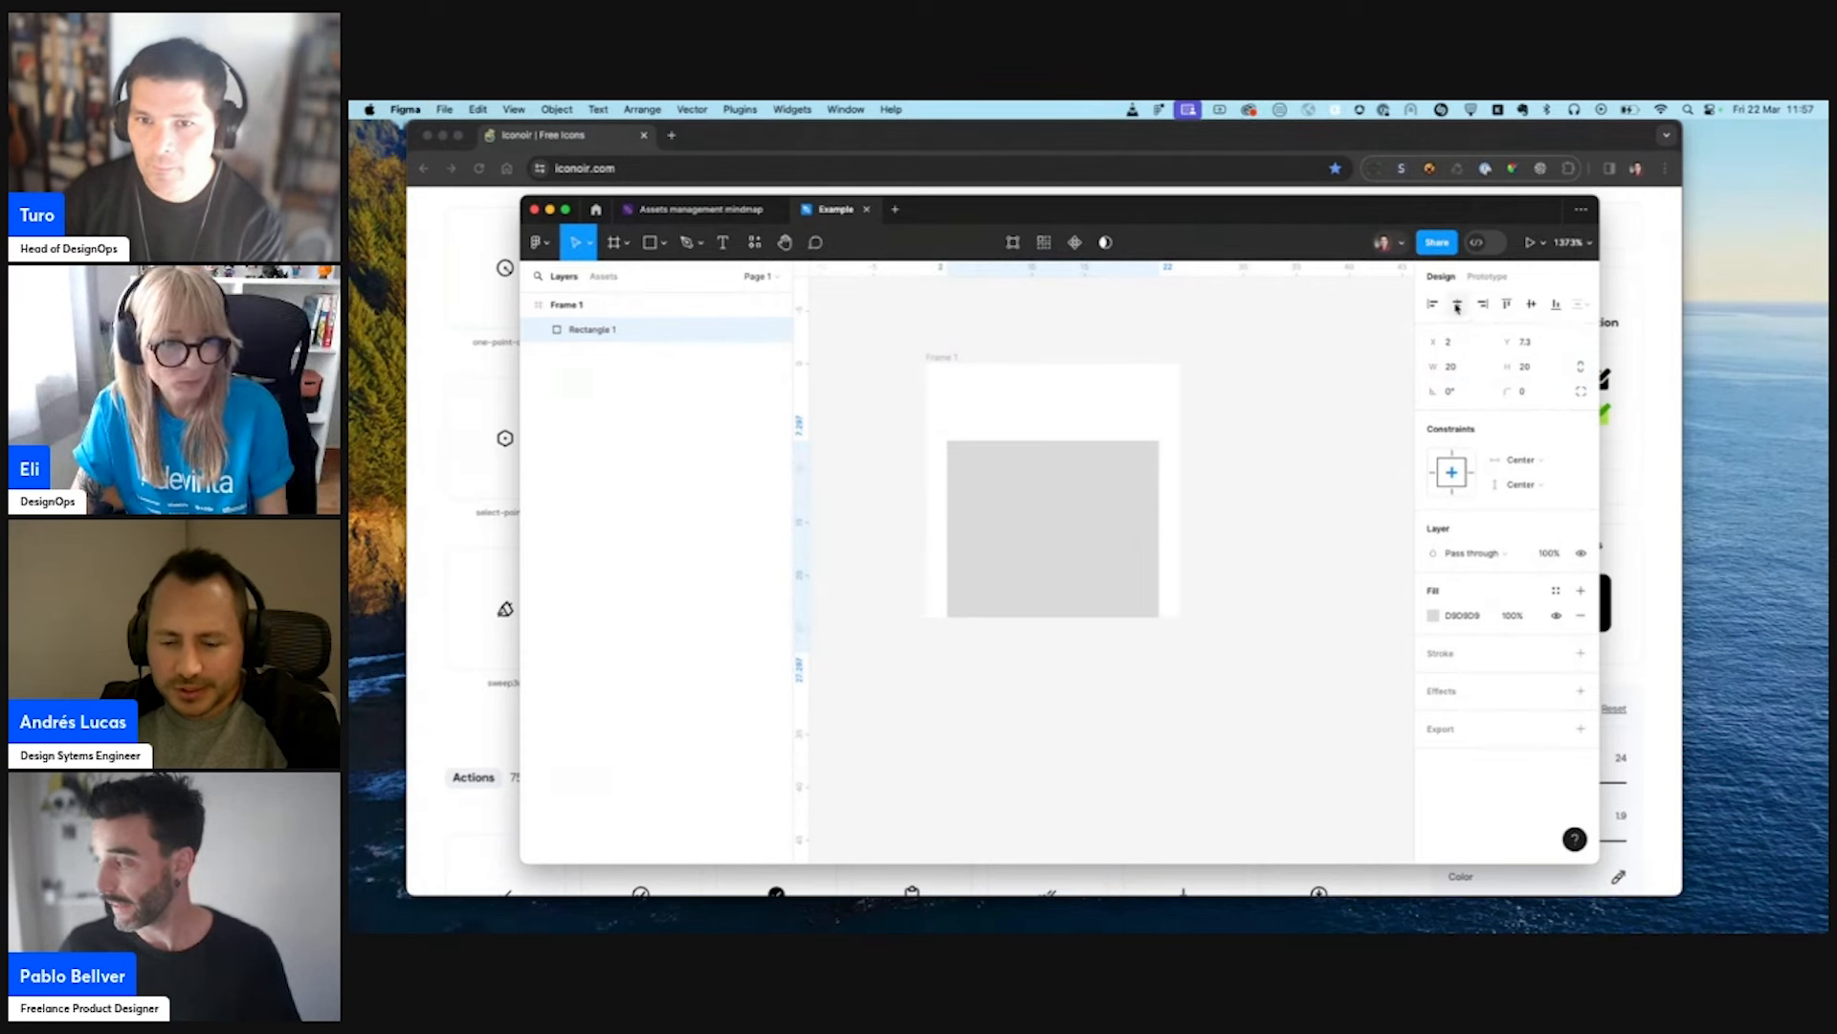
- Centre the grey rectangle vertically within the 24 × 24 frame
left_click(1531, 303)
left_click(1280, 512)
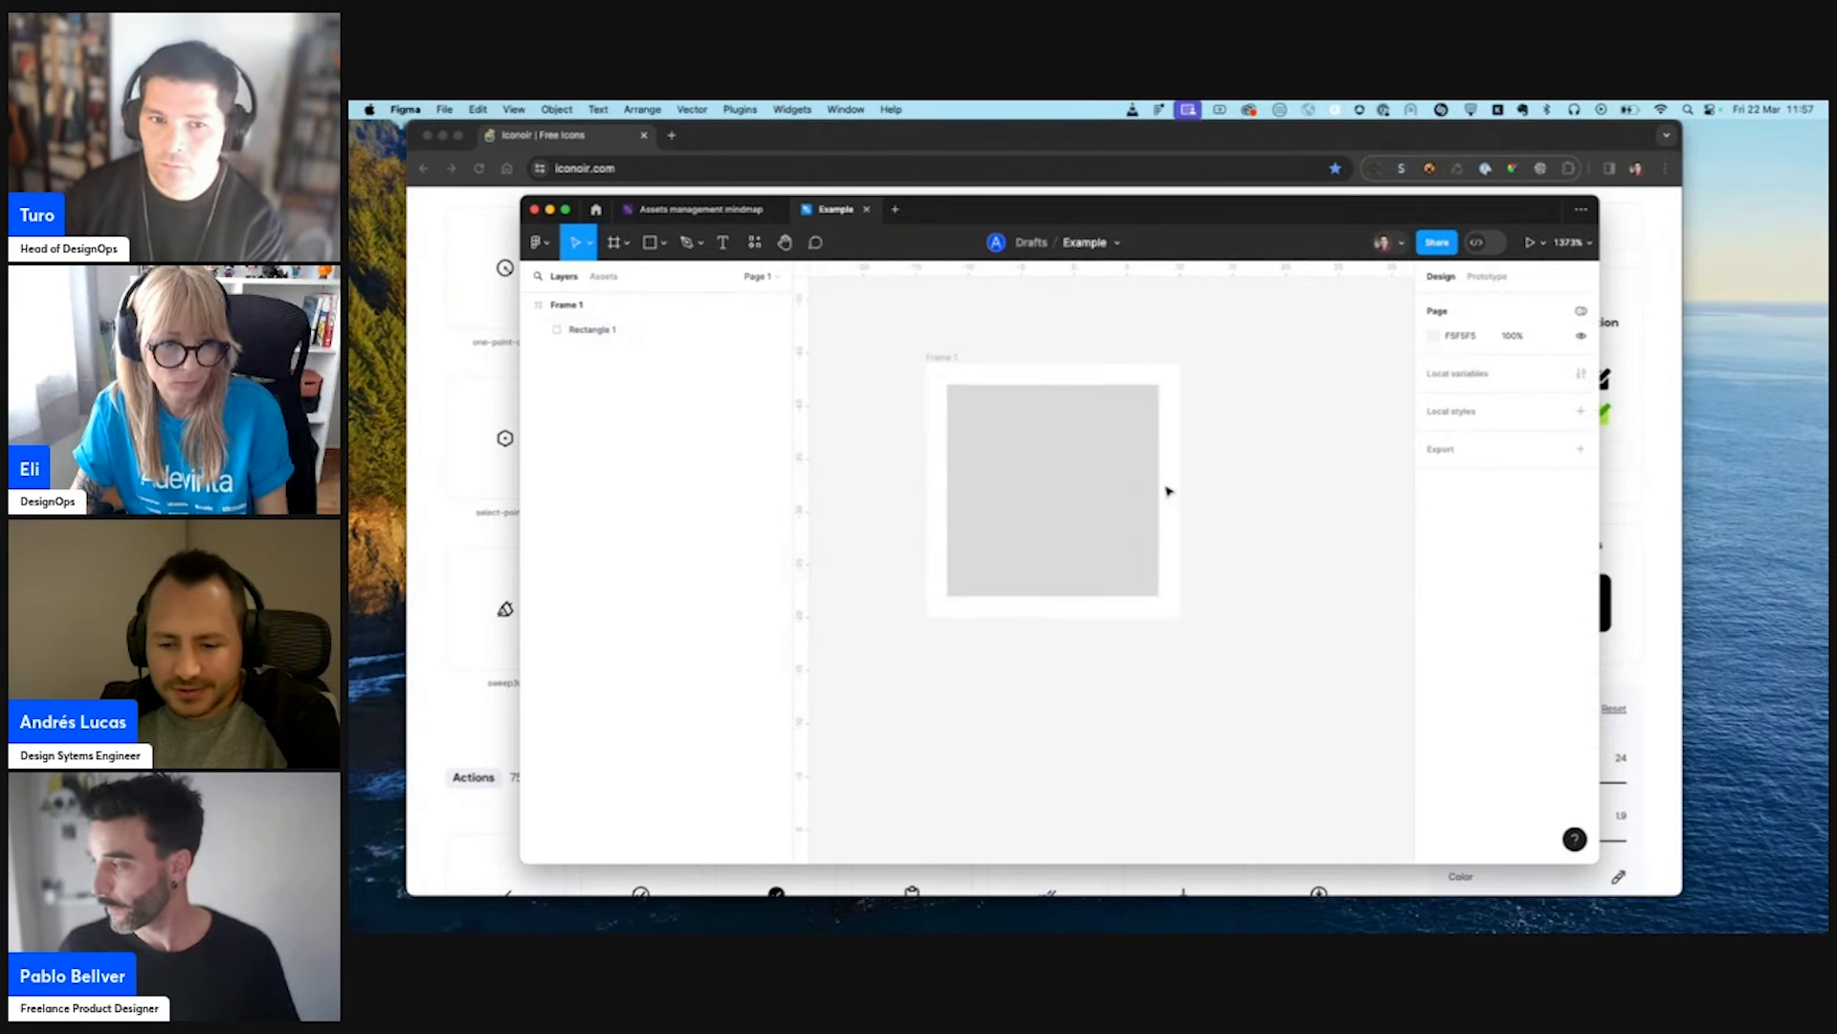
- Rename the grey rectangle's layer "secu" and lock it
left_click(1118, 496)
double_click(601, 330)
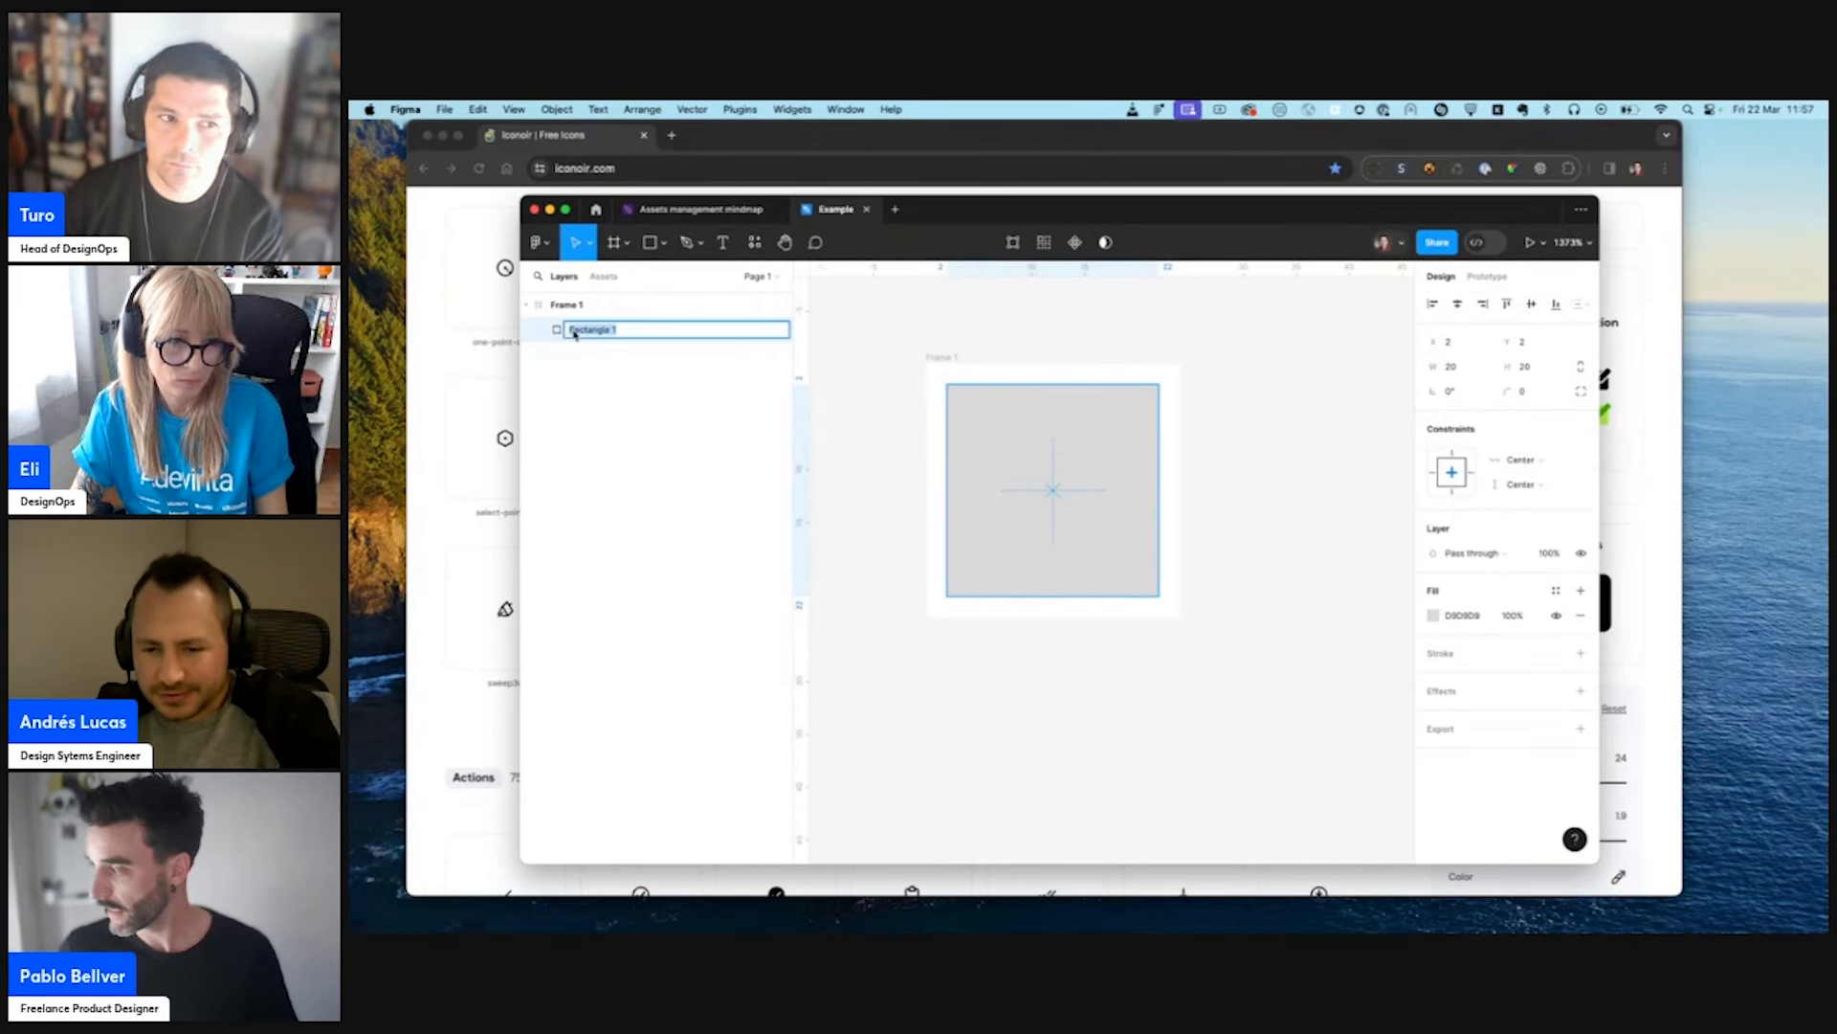
type("securi")
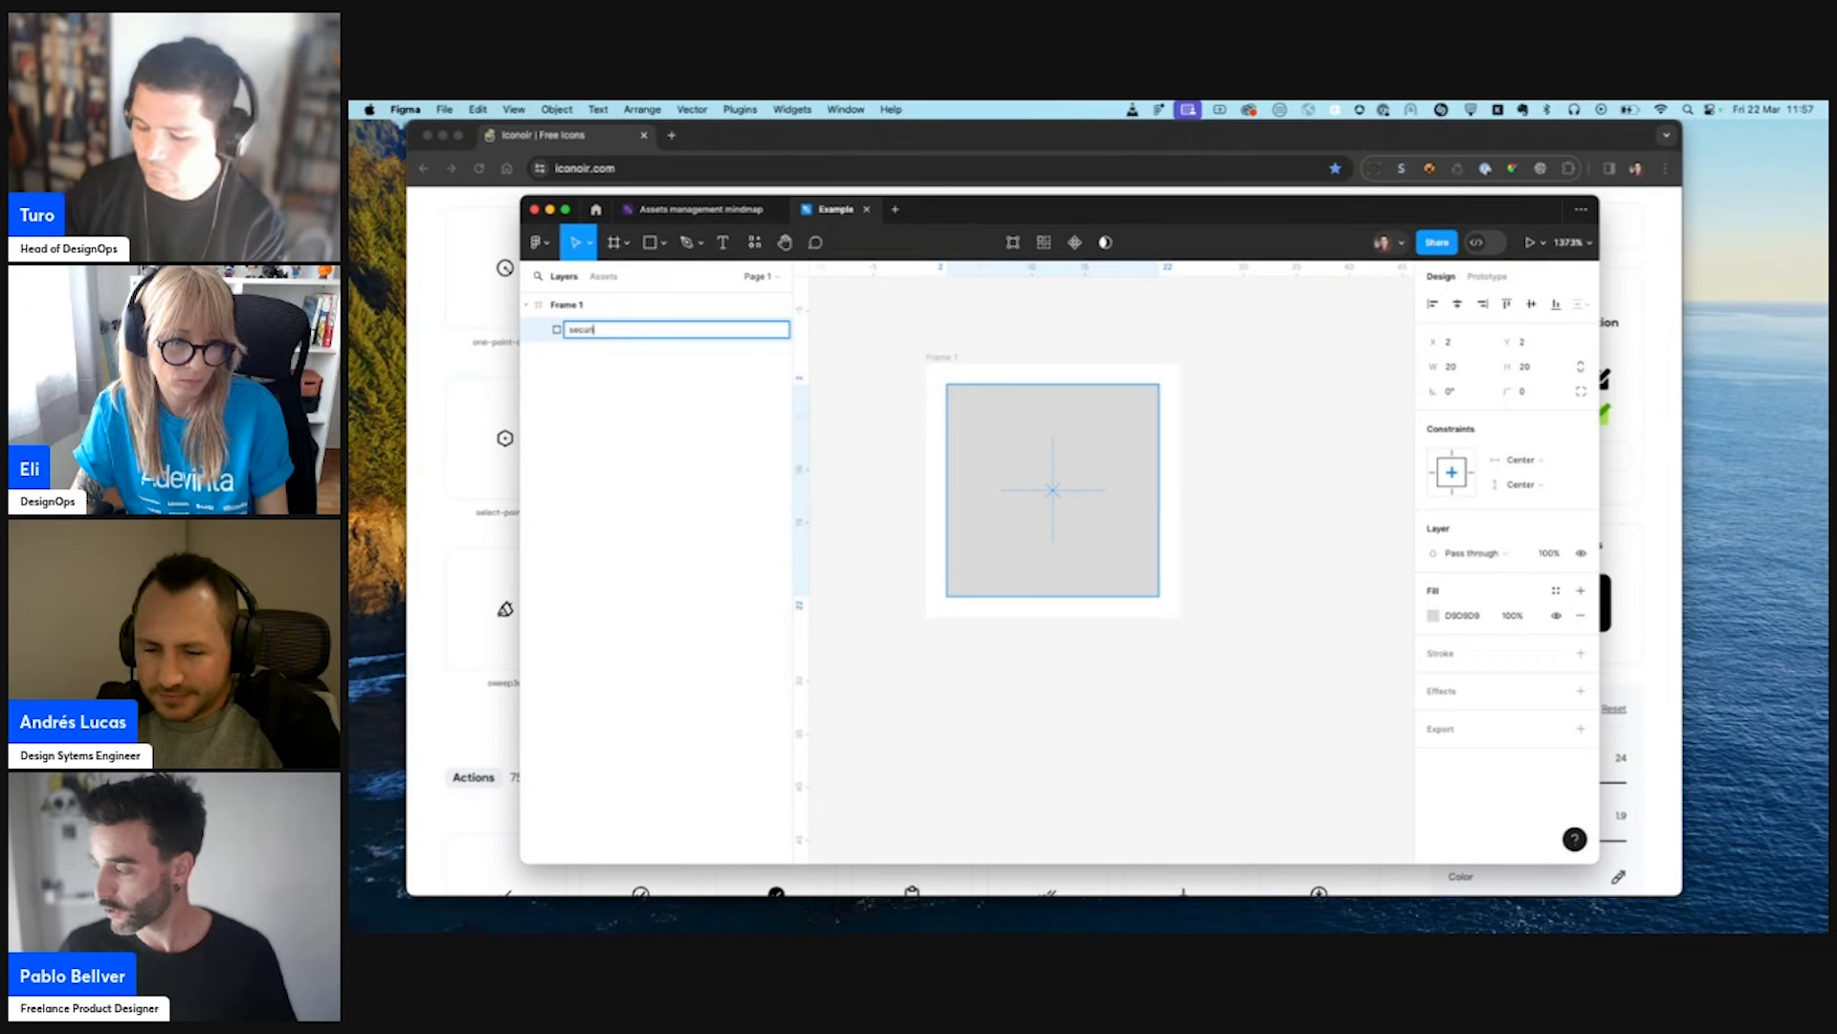
type("t")
key("Return")
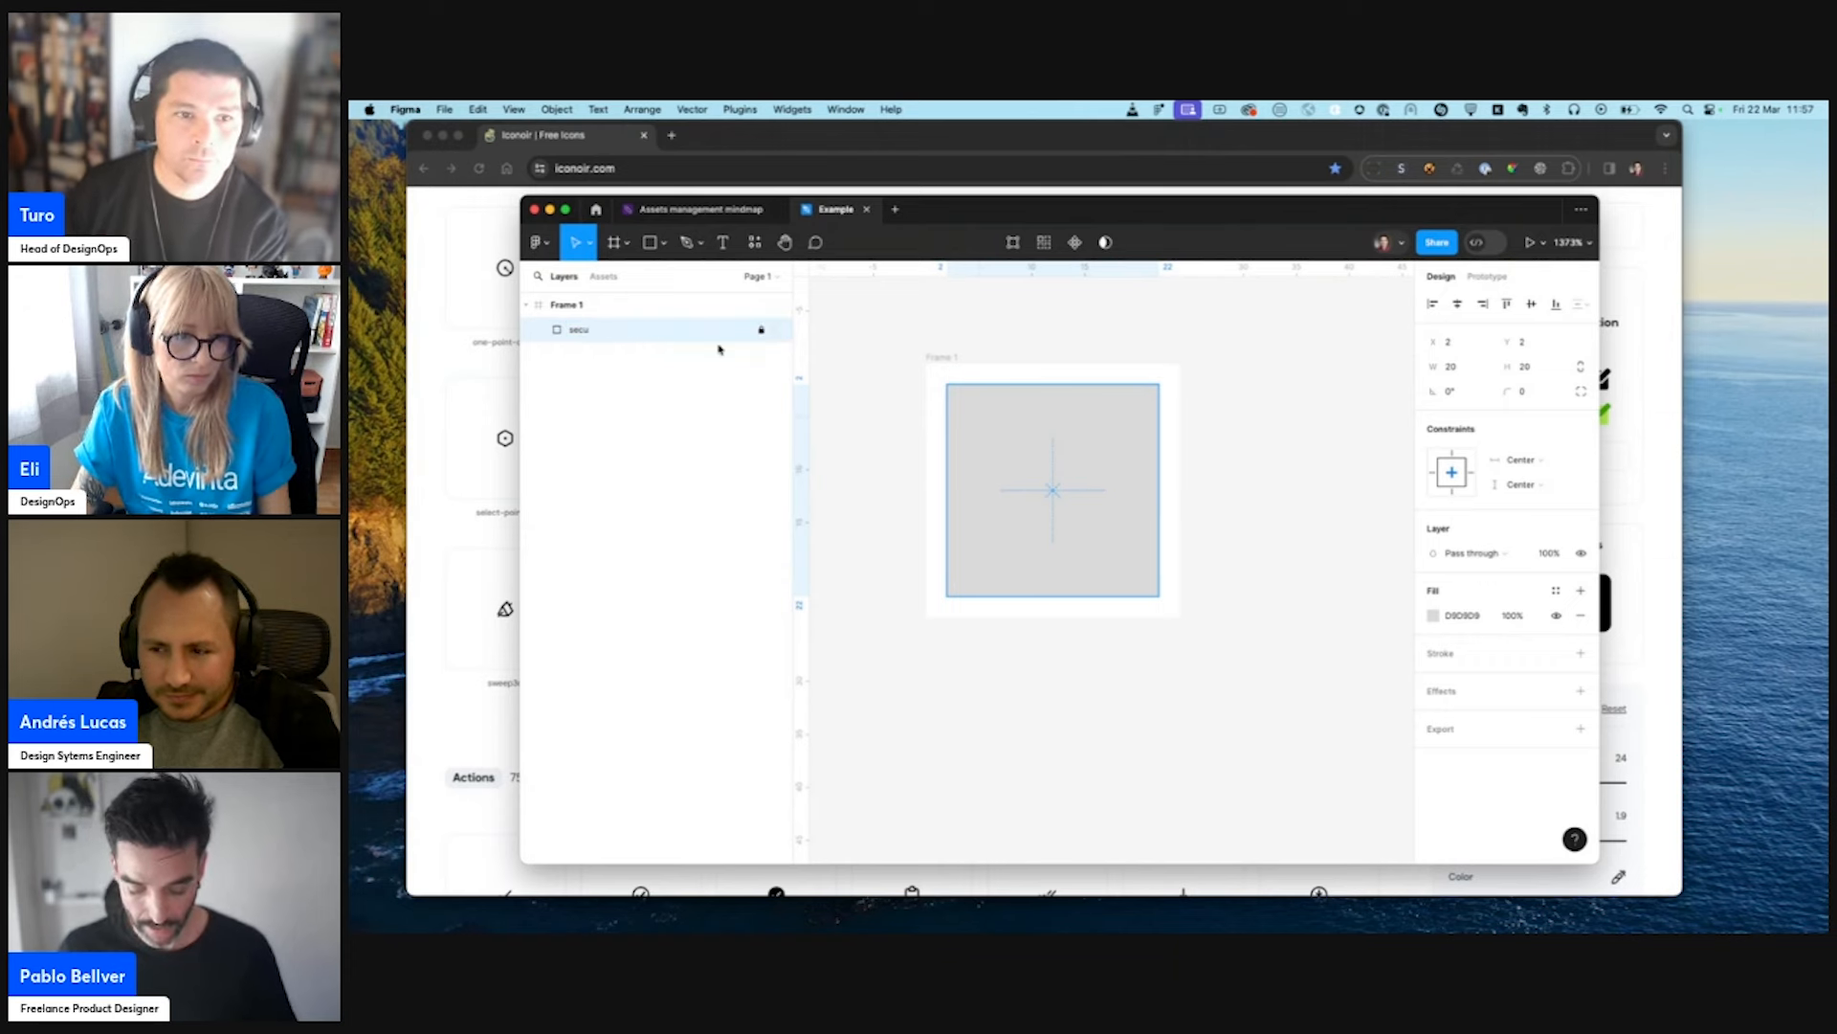
- Change Frame 1's fill to light pink FFAFAF
left_click(947, 361)
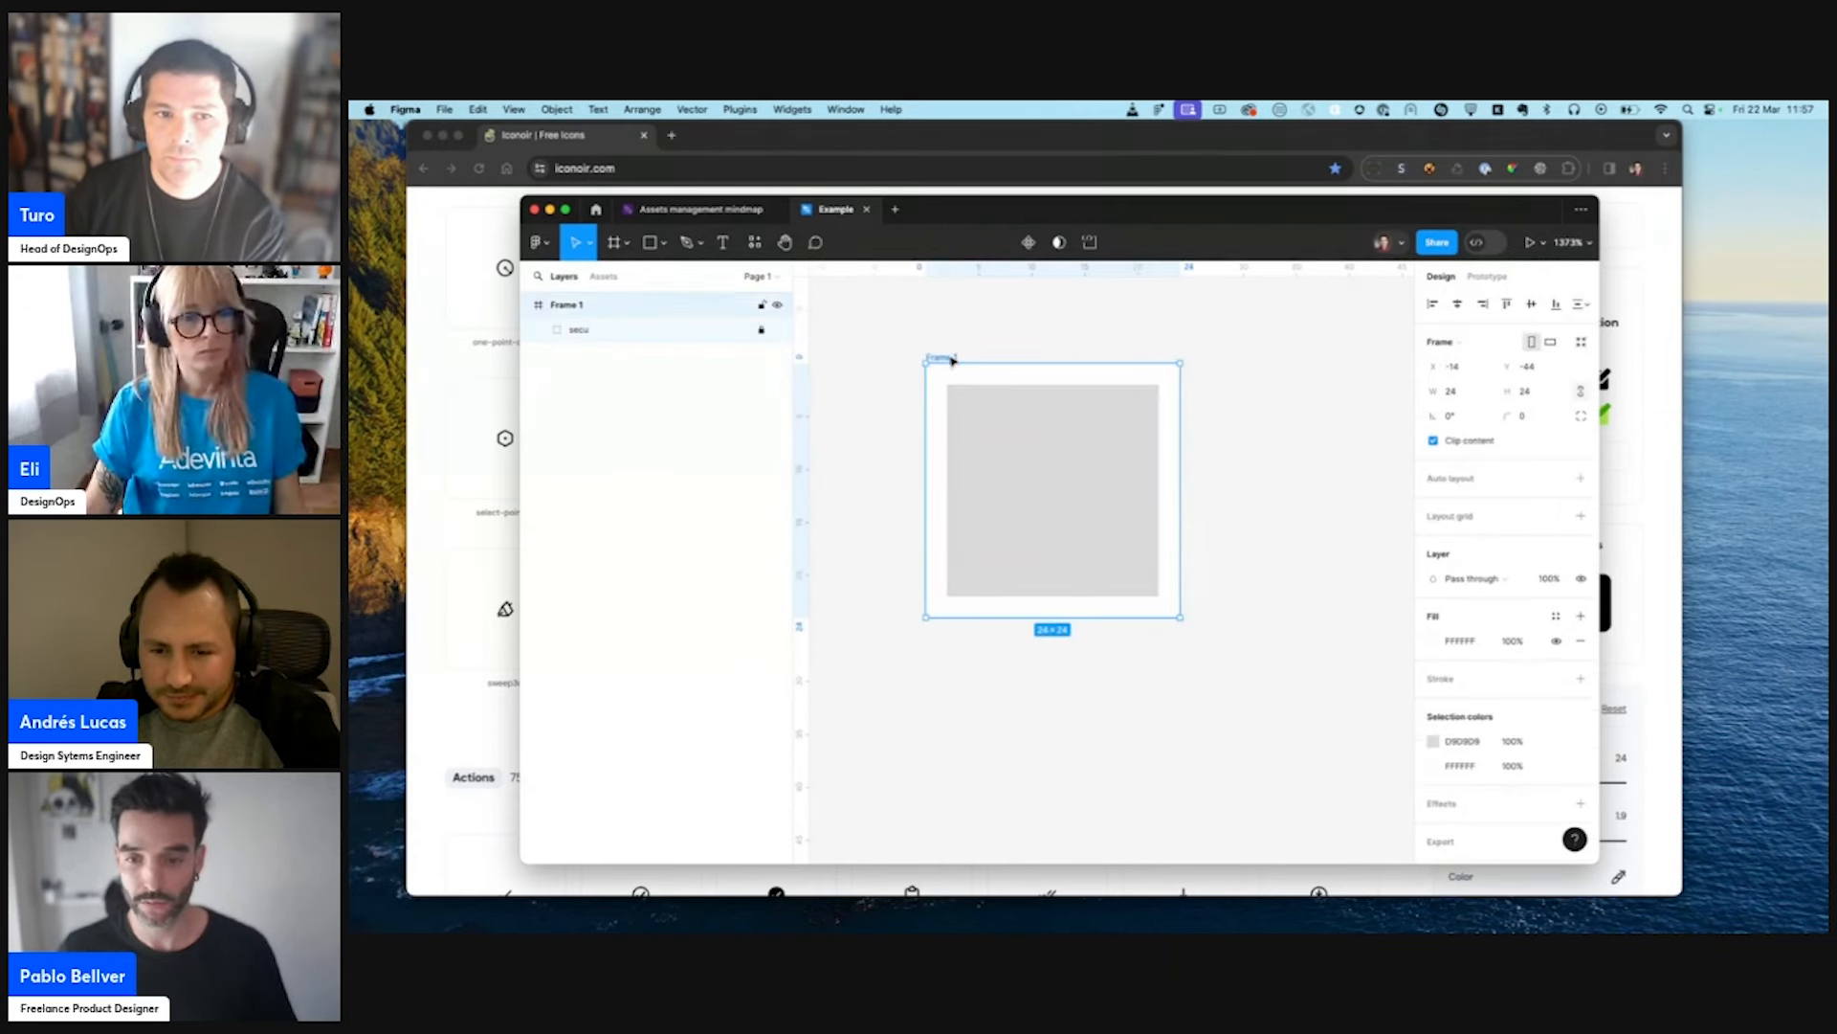
left_click(1433, 641)
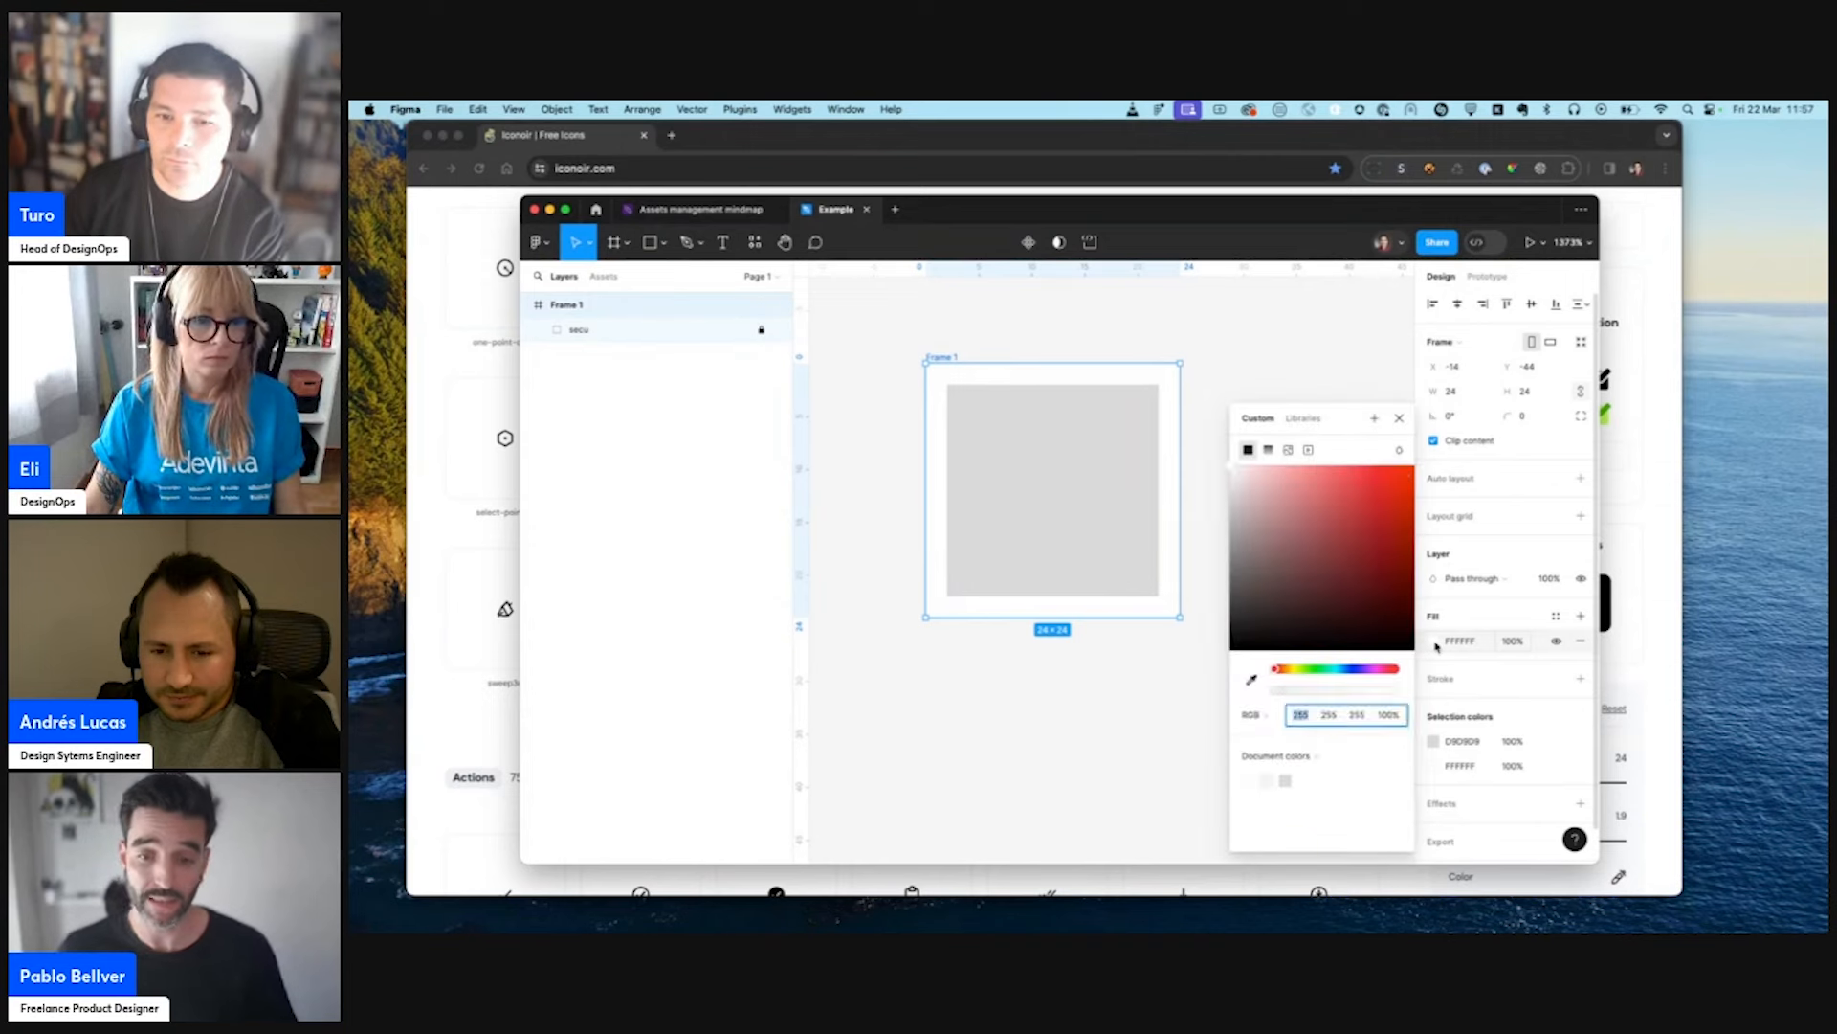
left_click_drag(1401, 477, 1288, 460)
left_click(1280, 359)
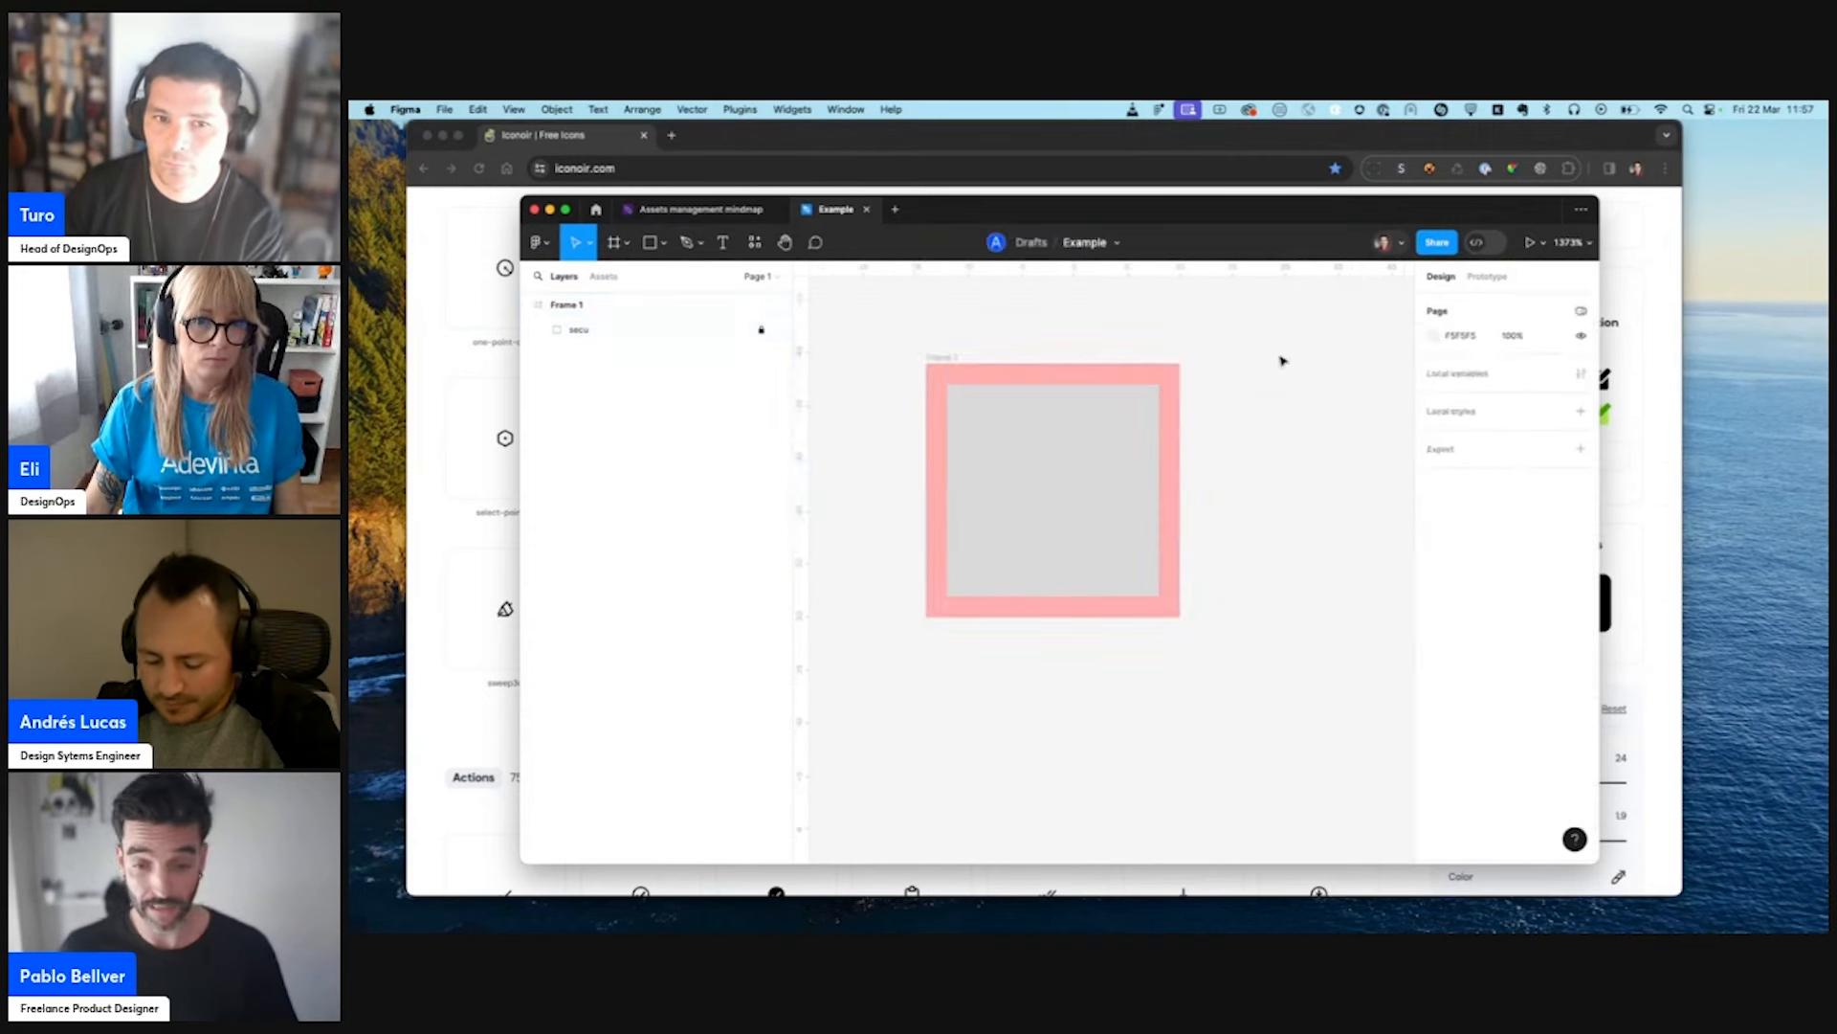
left_click(946, 359)
left_click(1140, 477)
left_click(1140, 477)
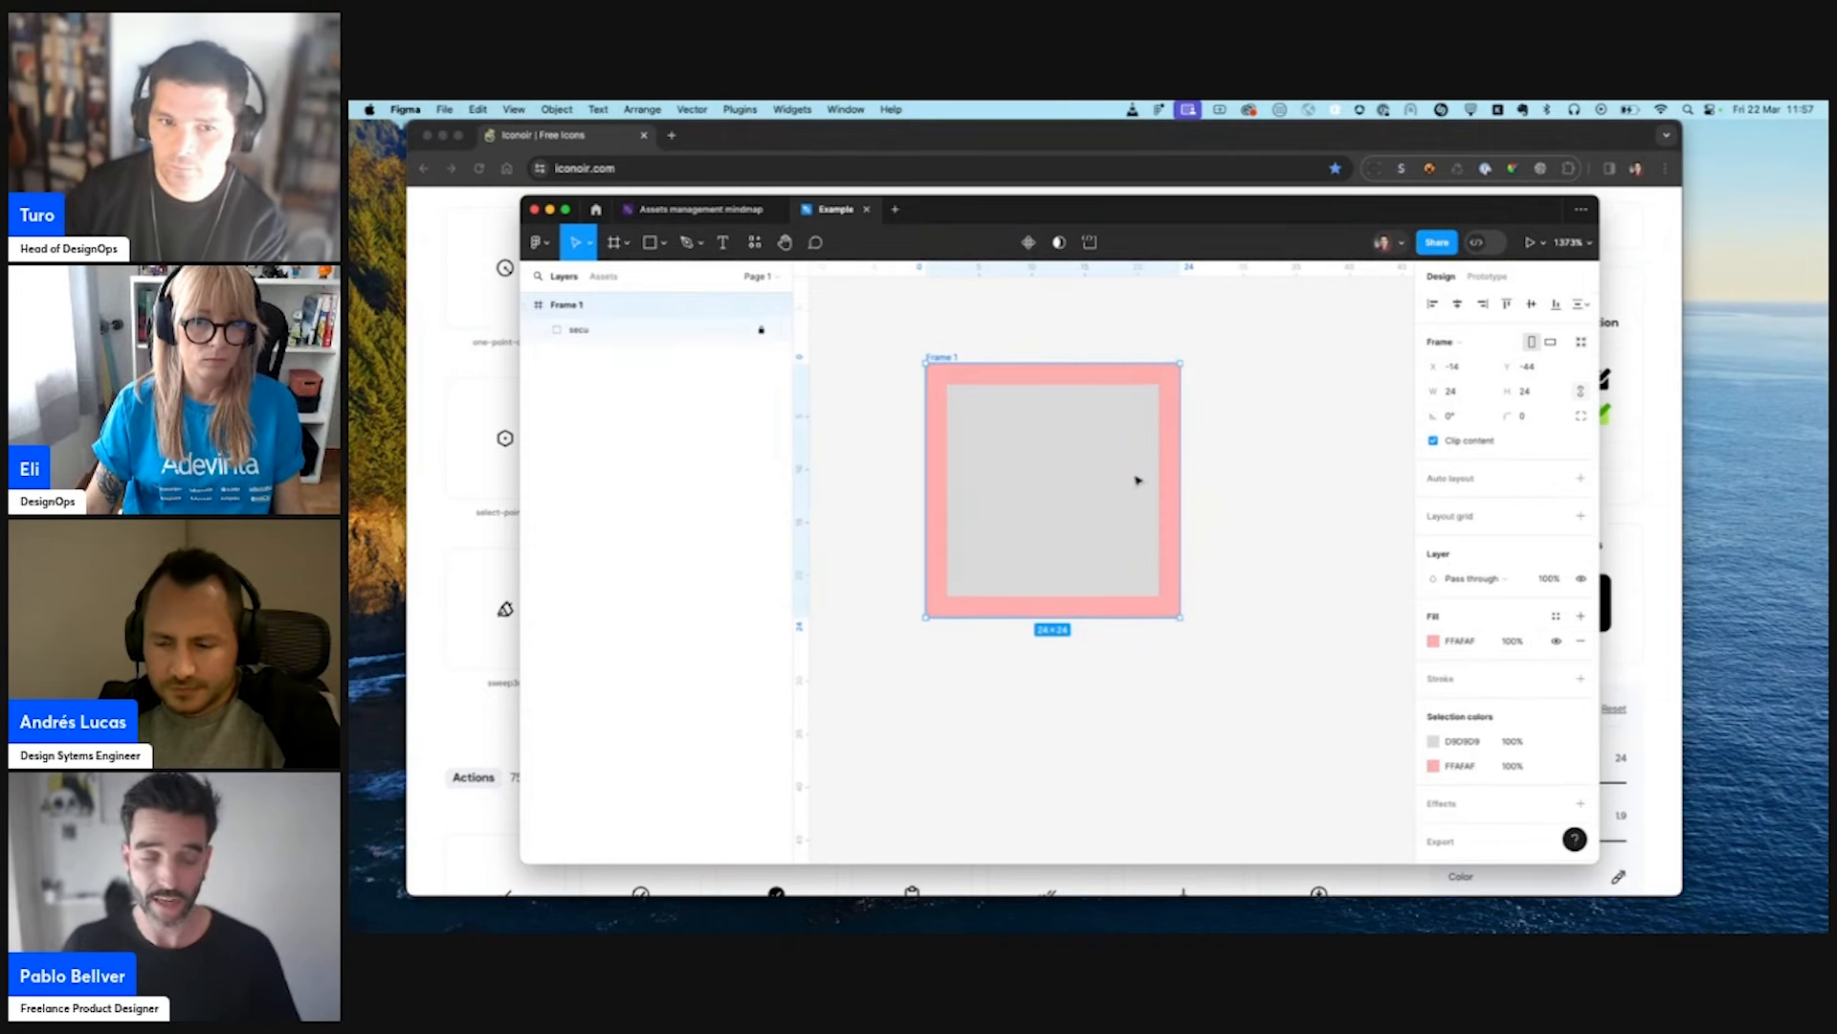
- Set the fill of the "secu" rectangle to white FFFFFF
left_click(728, 329)
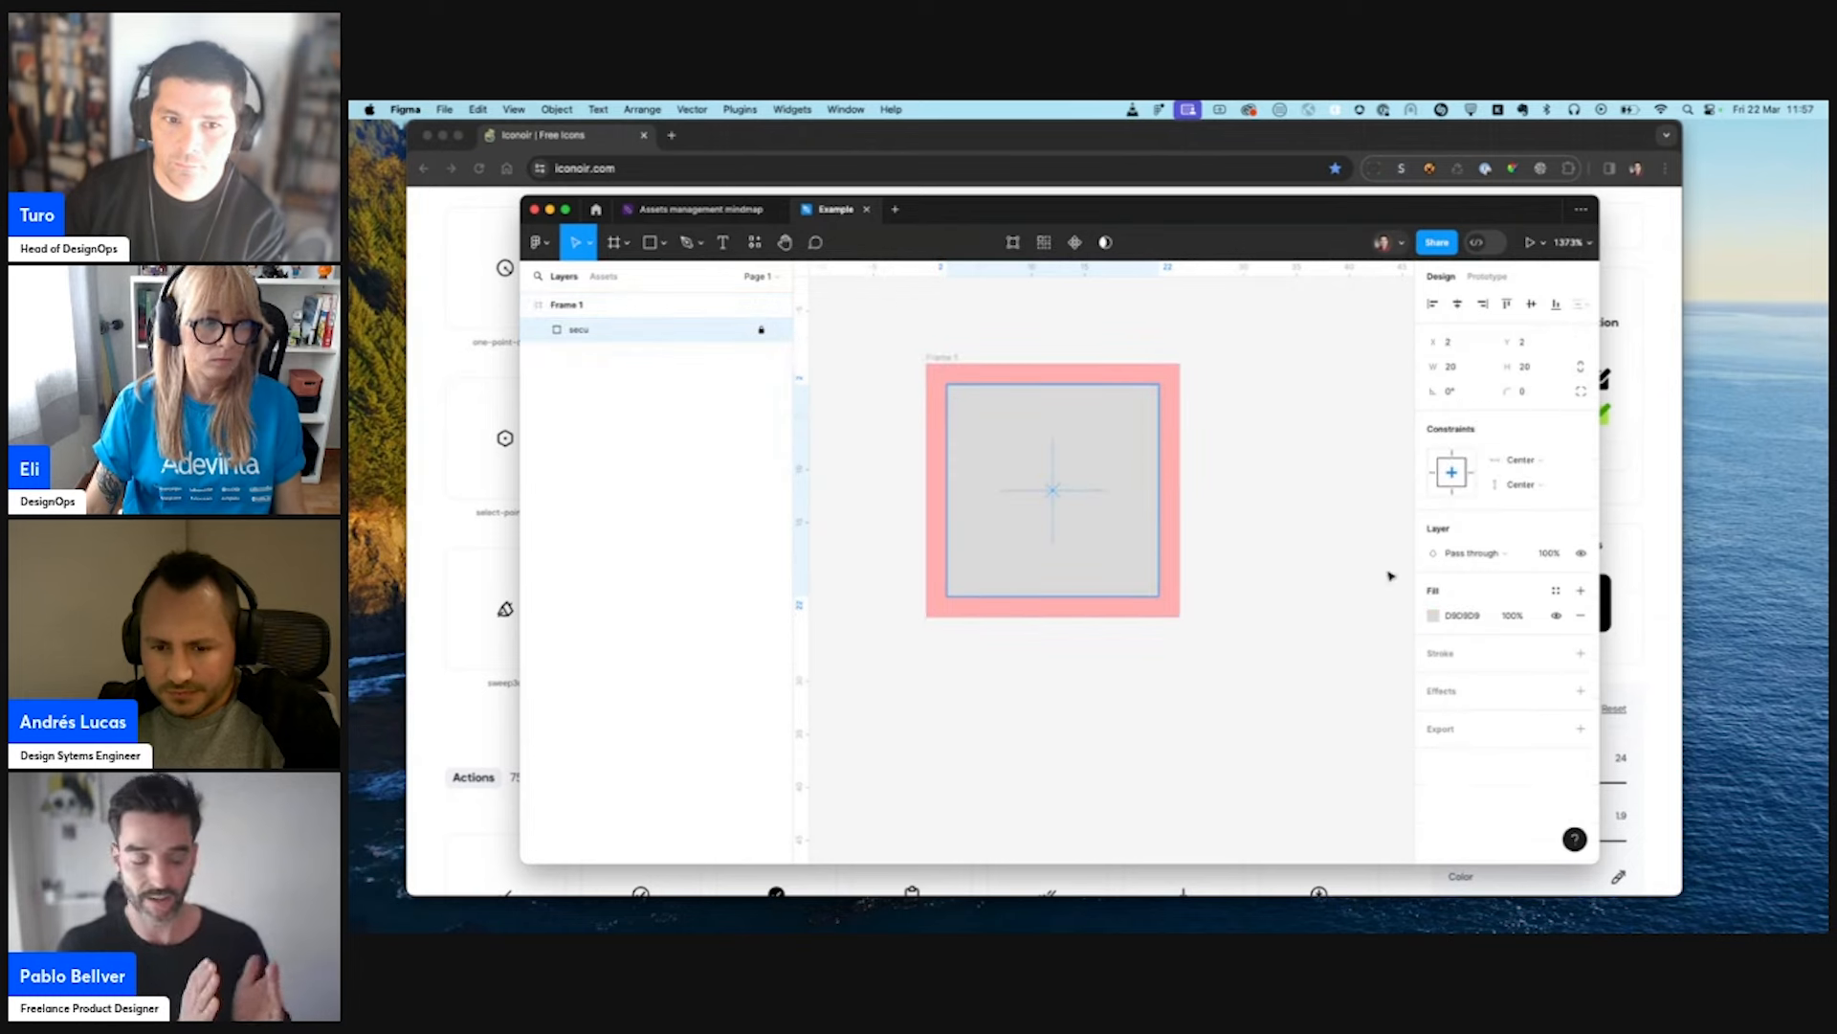
left_click(1459, 614)
type("FFFFFF")
key("Return")
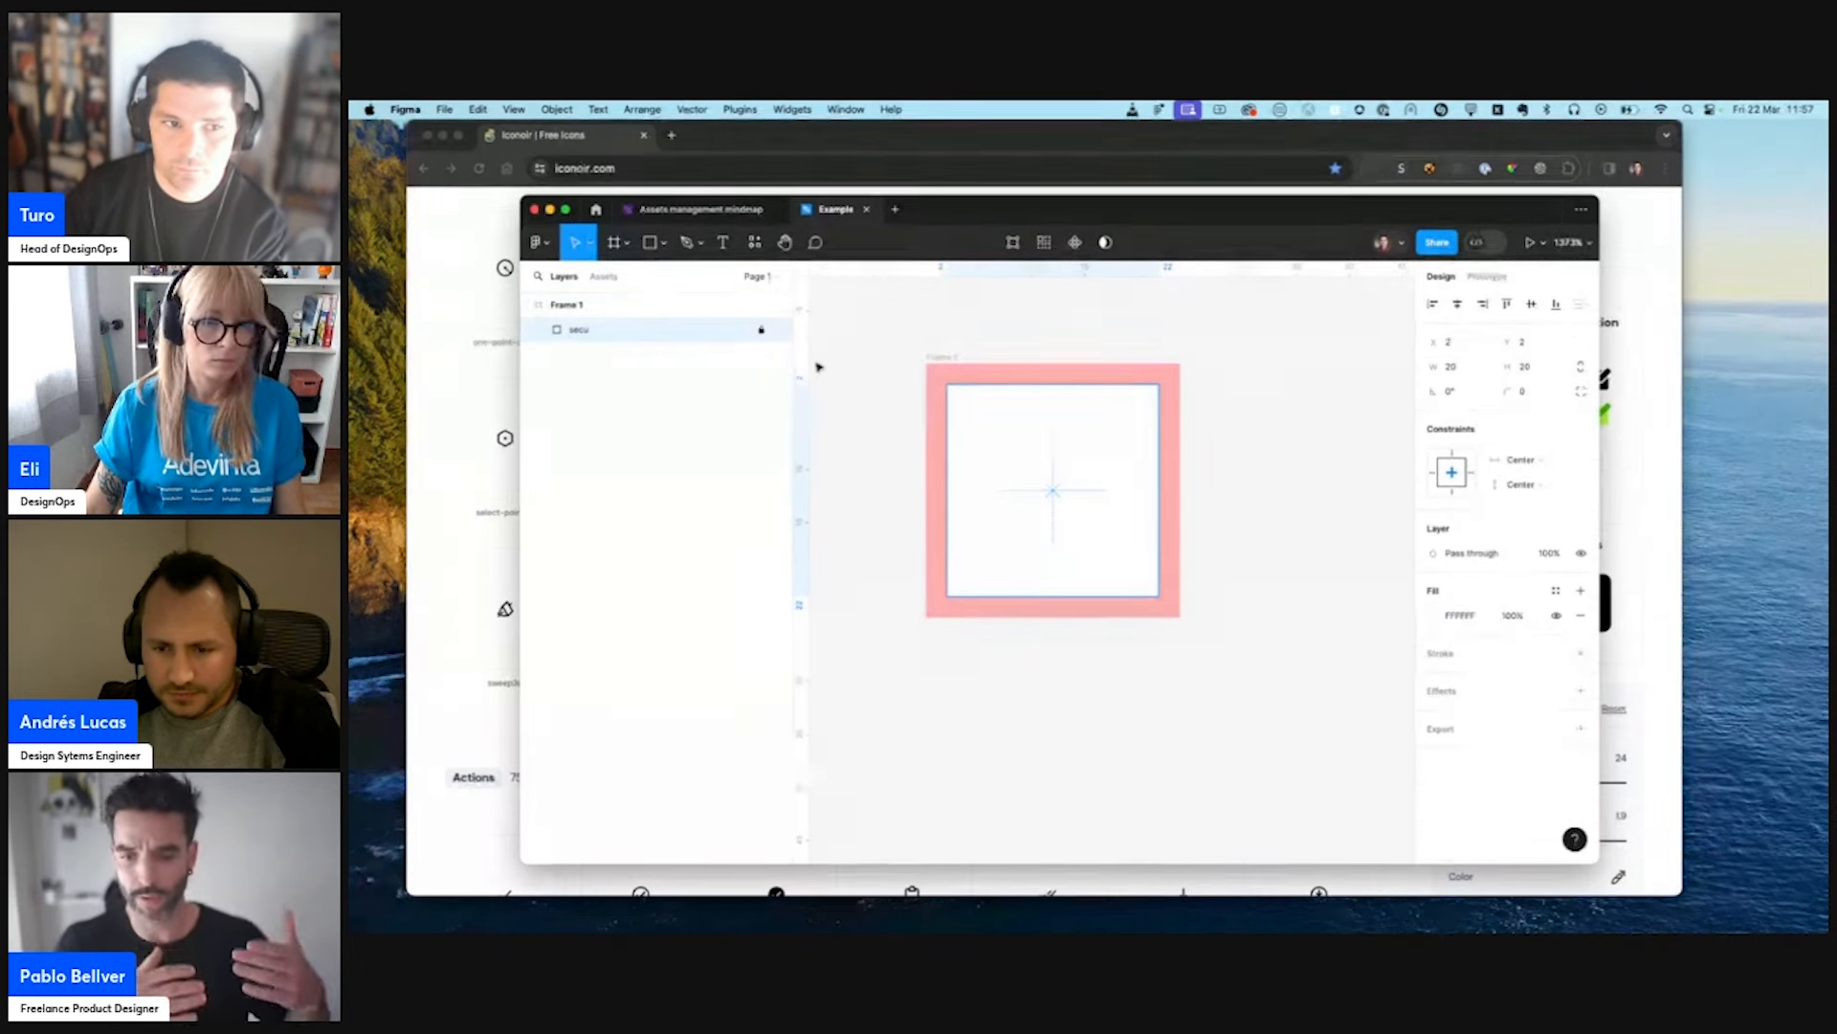
left_click(873, 332)
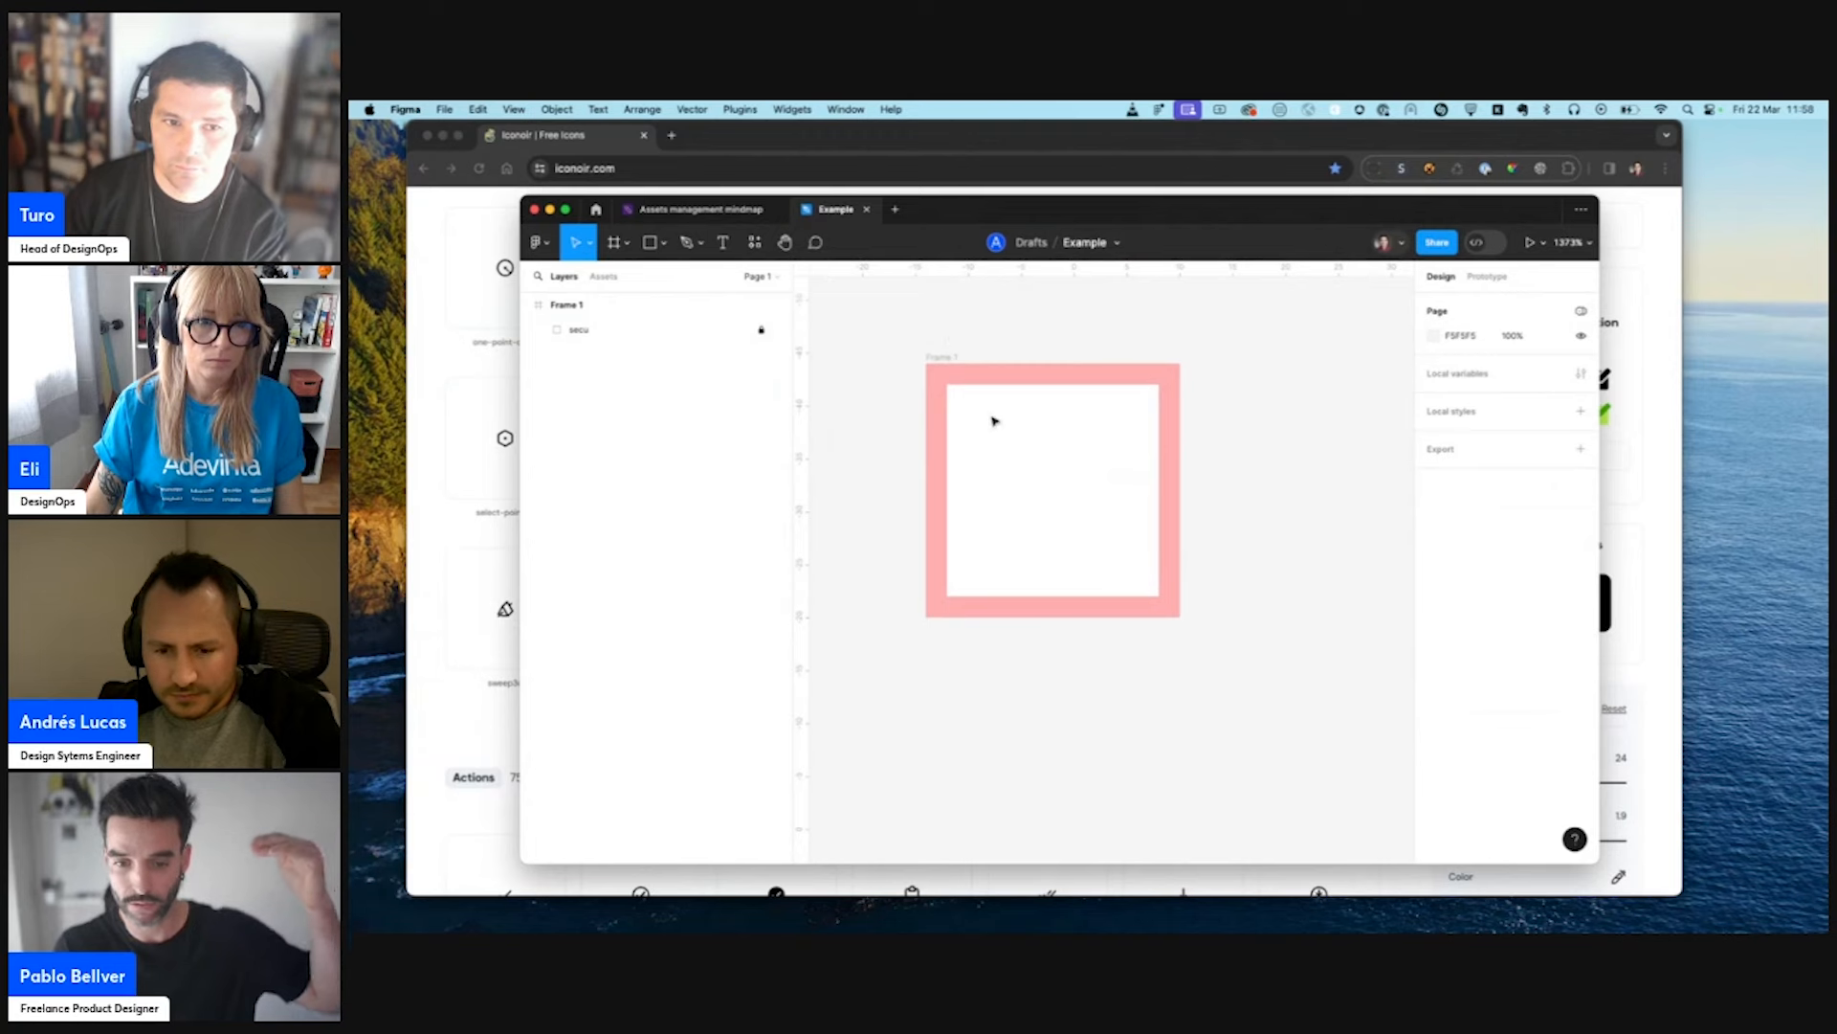
- Draw a square about 19.94 × 19.94 over the white safe area in Frame 1
key("r")
key("Escape")
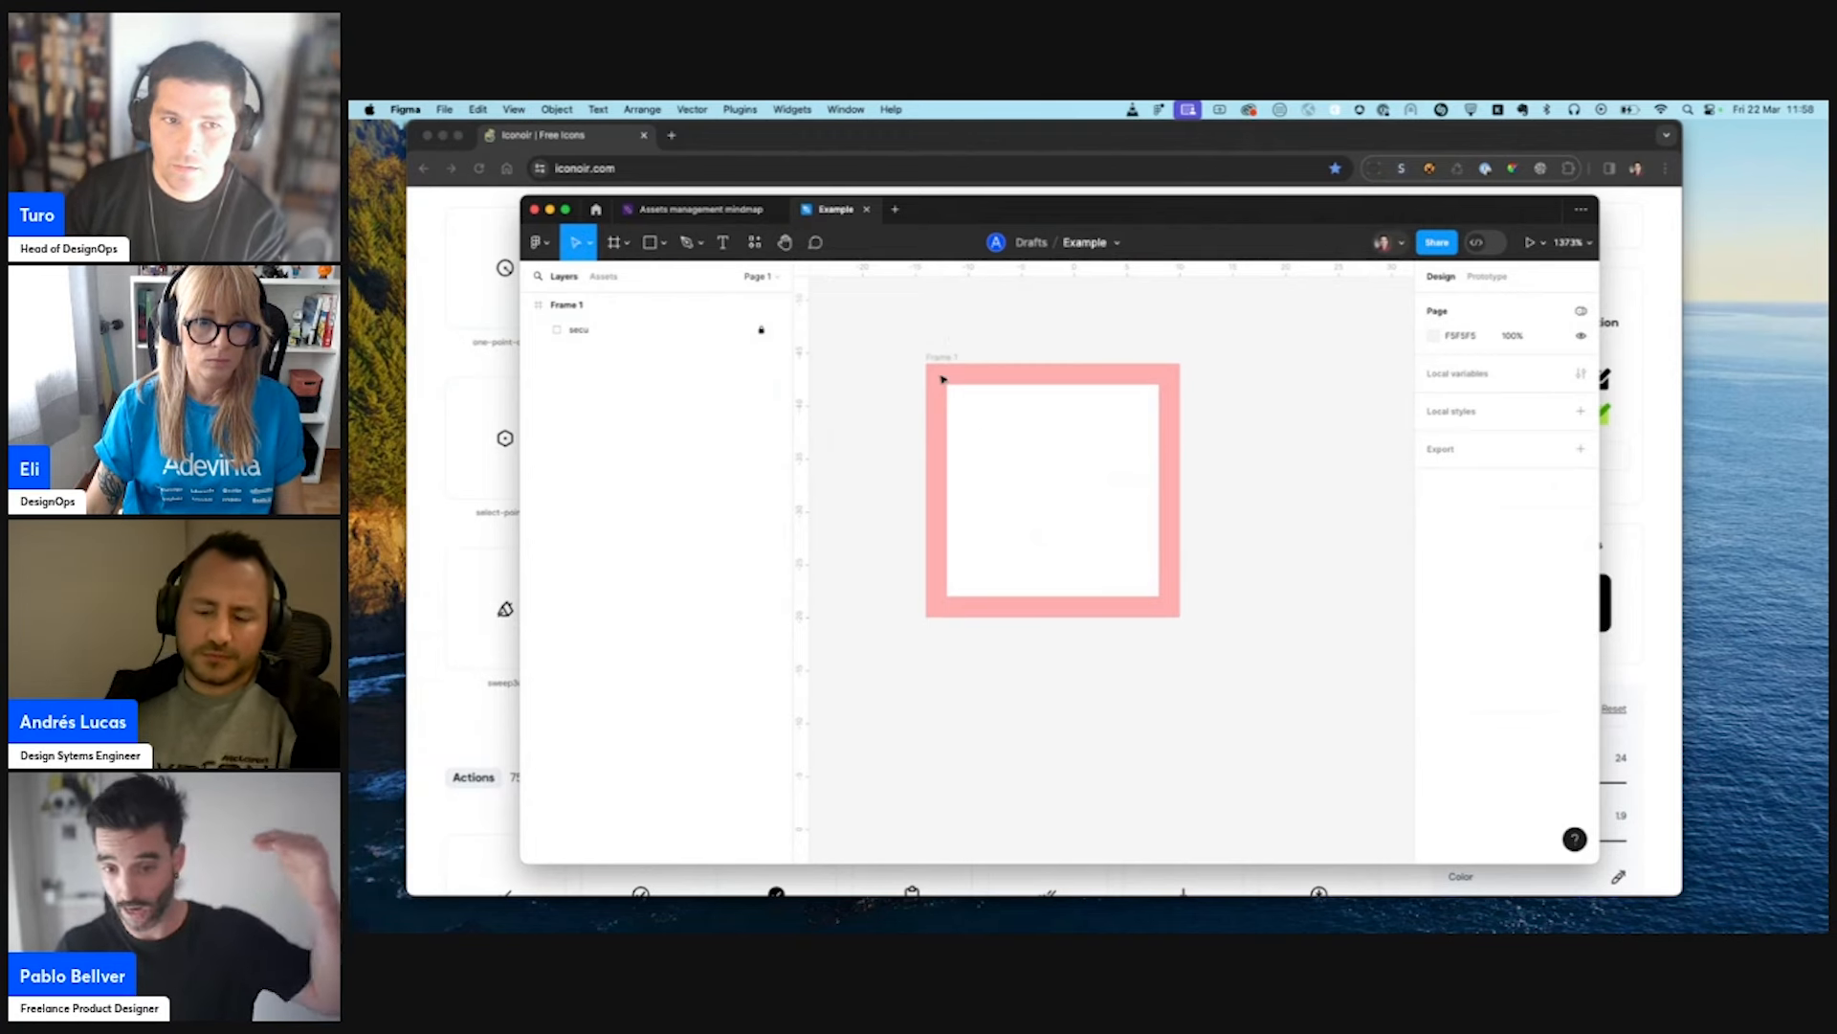
key("r")
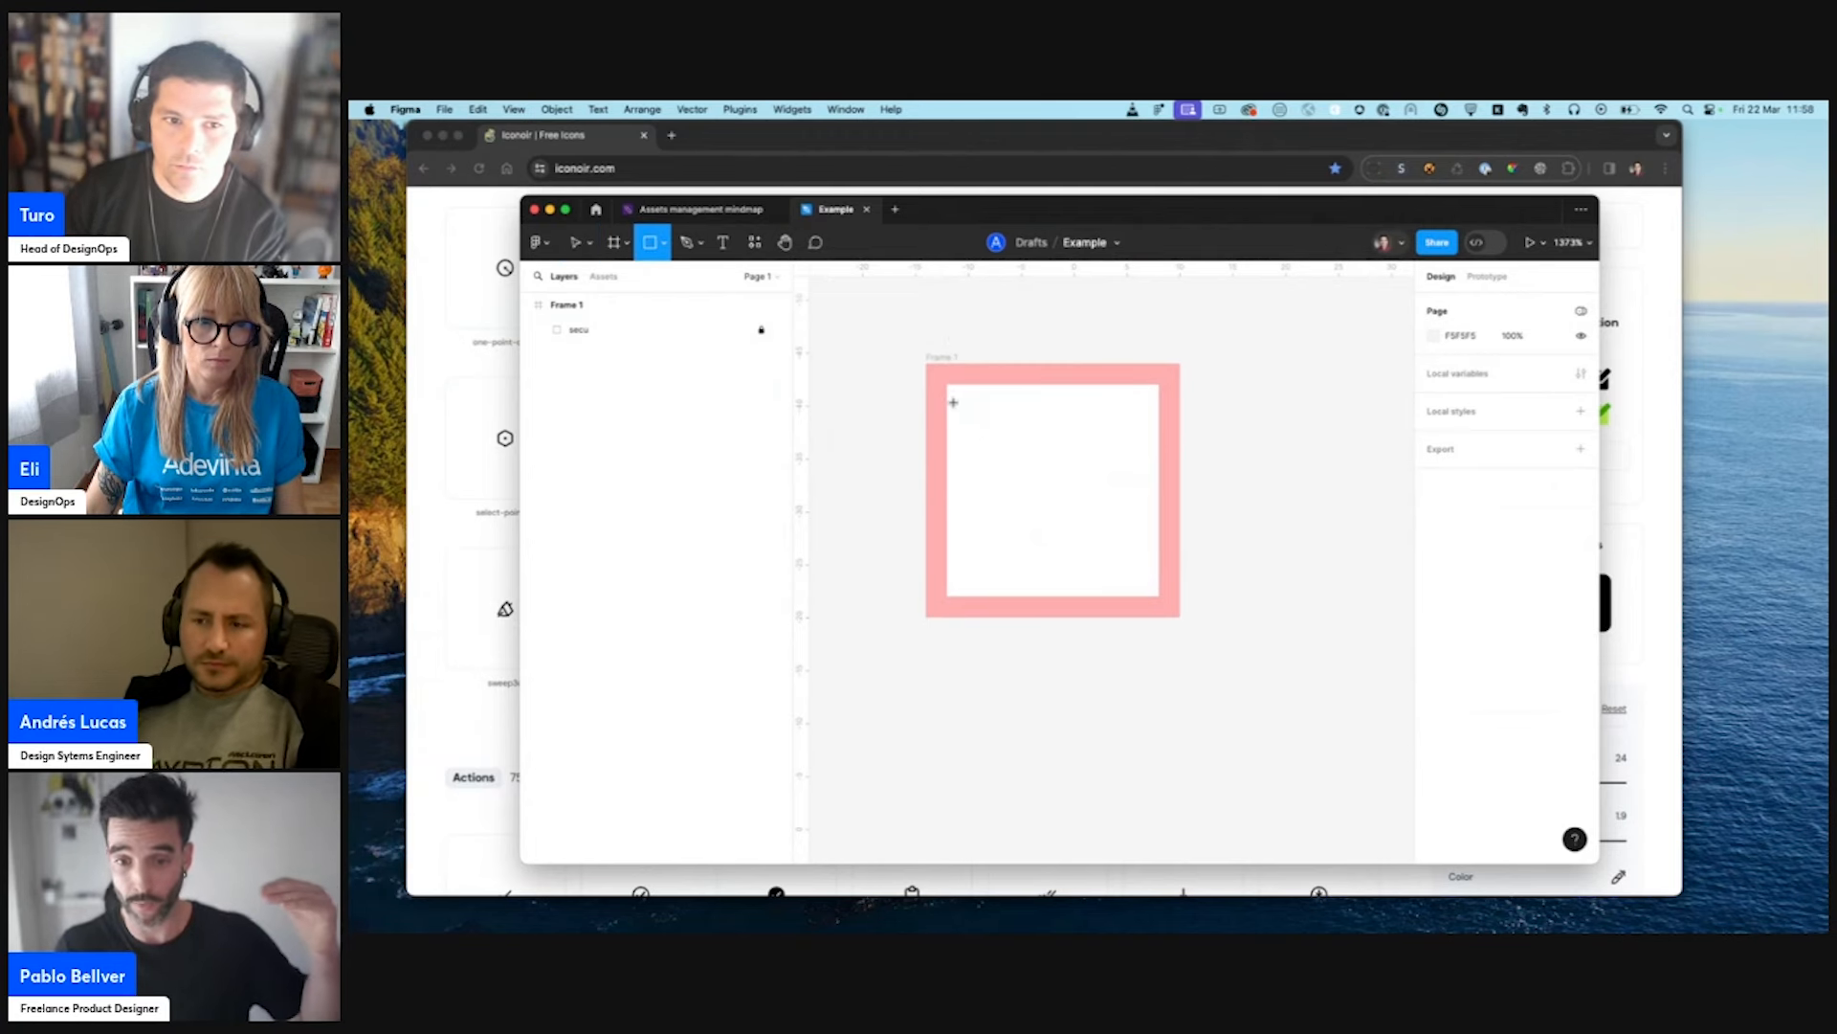
left_click_drag(948, 385, 1158, 593)
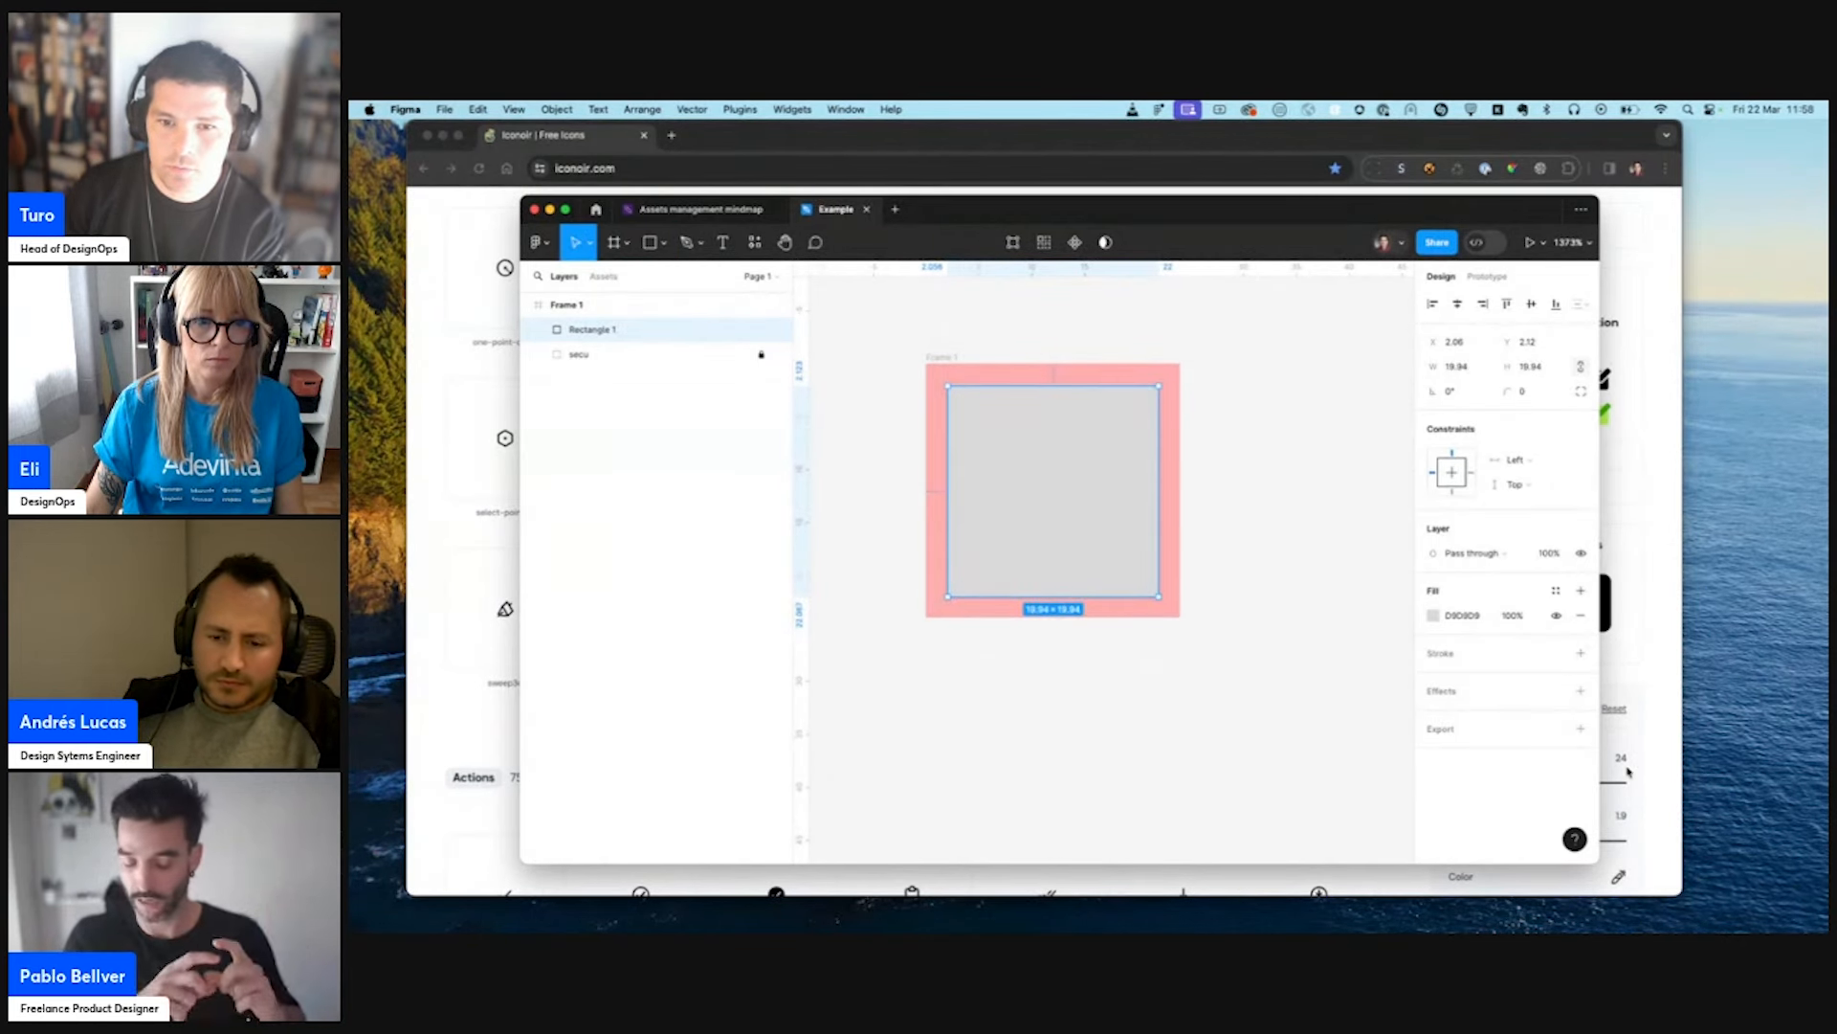
- Add a 1 px black stroke aligned inside to the new square and set its size to 20 × 20
left_click(1580, 653)
left_click(1479, 702)
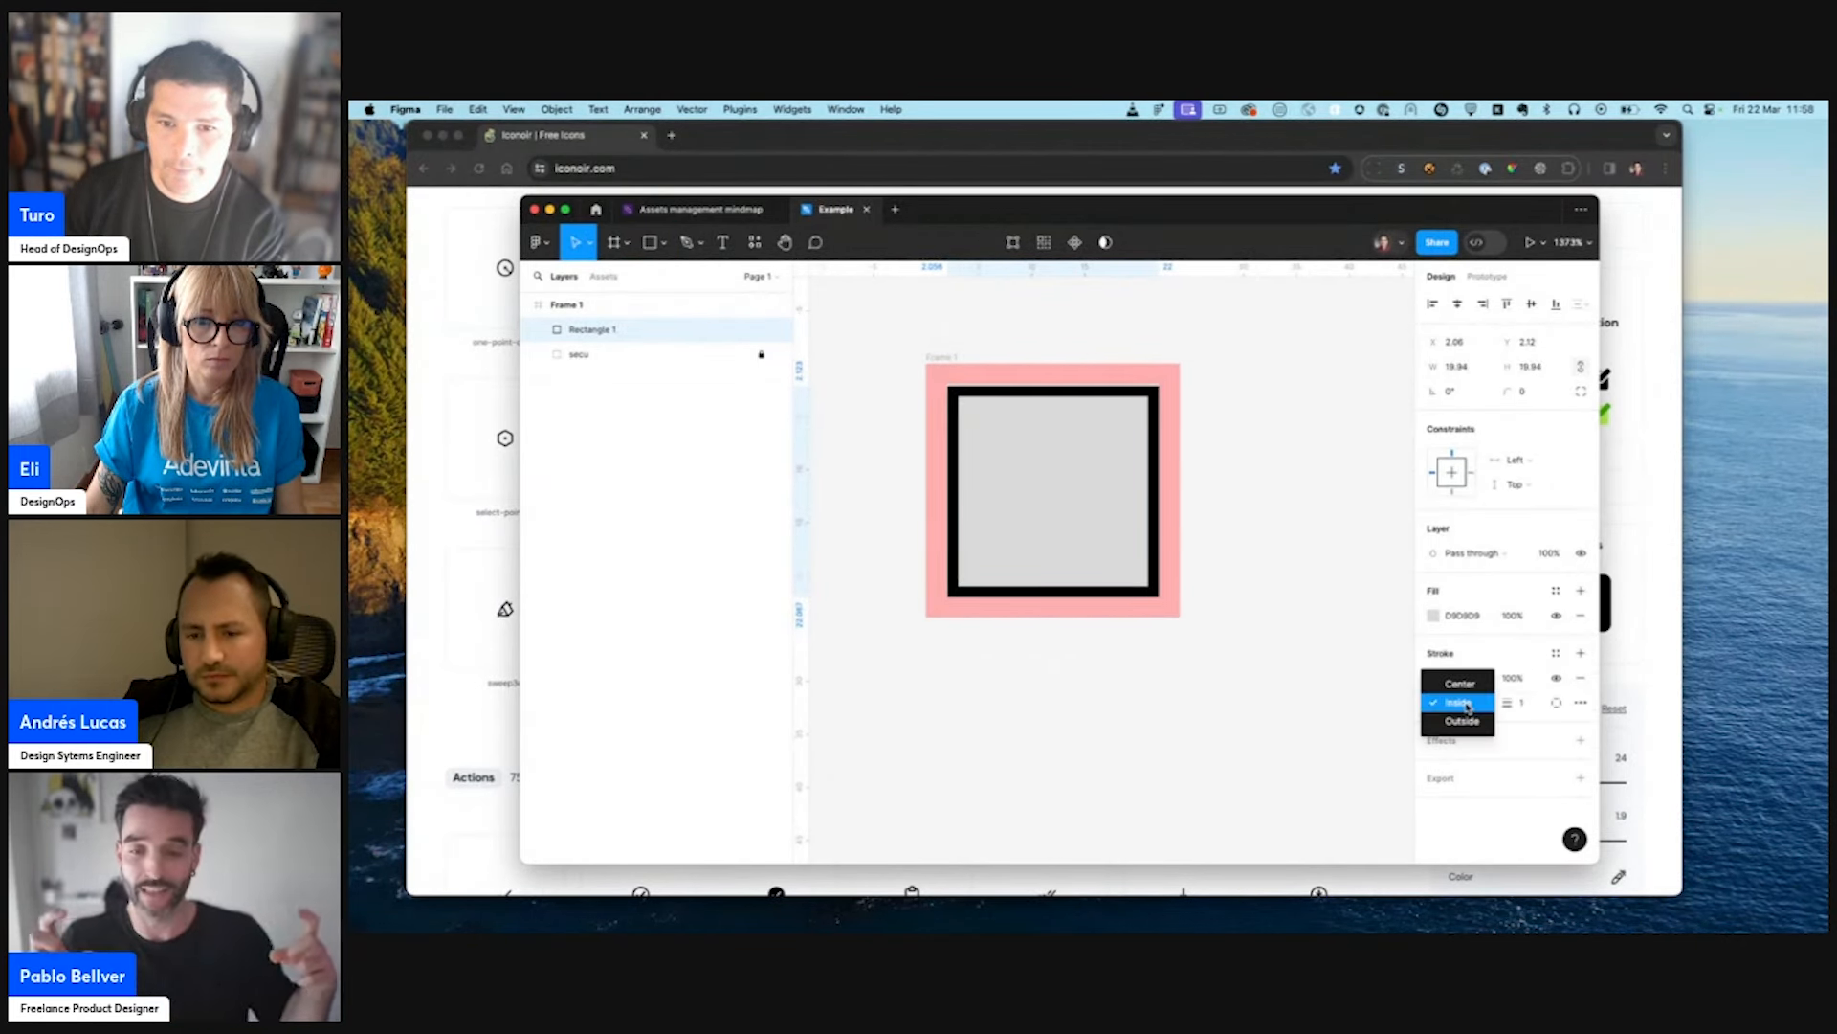
left_click(1468, 708)
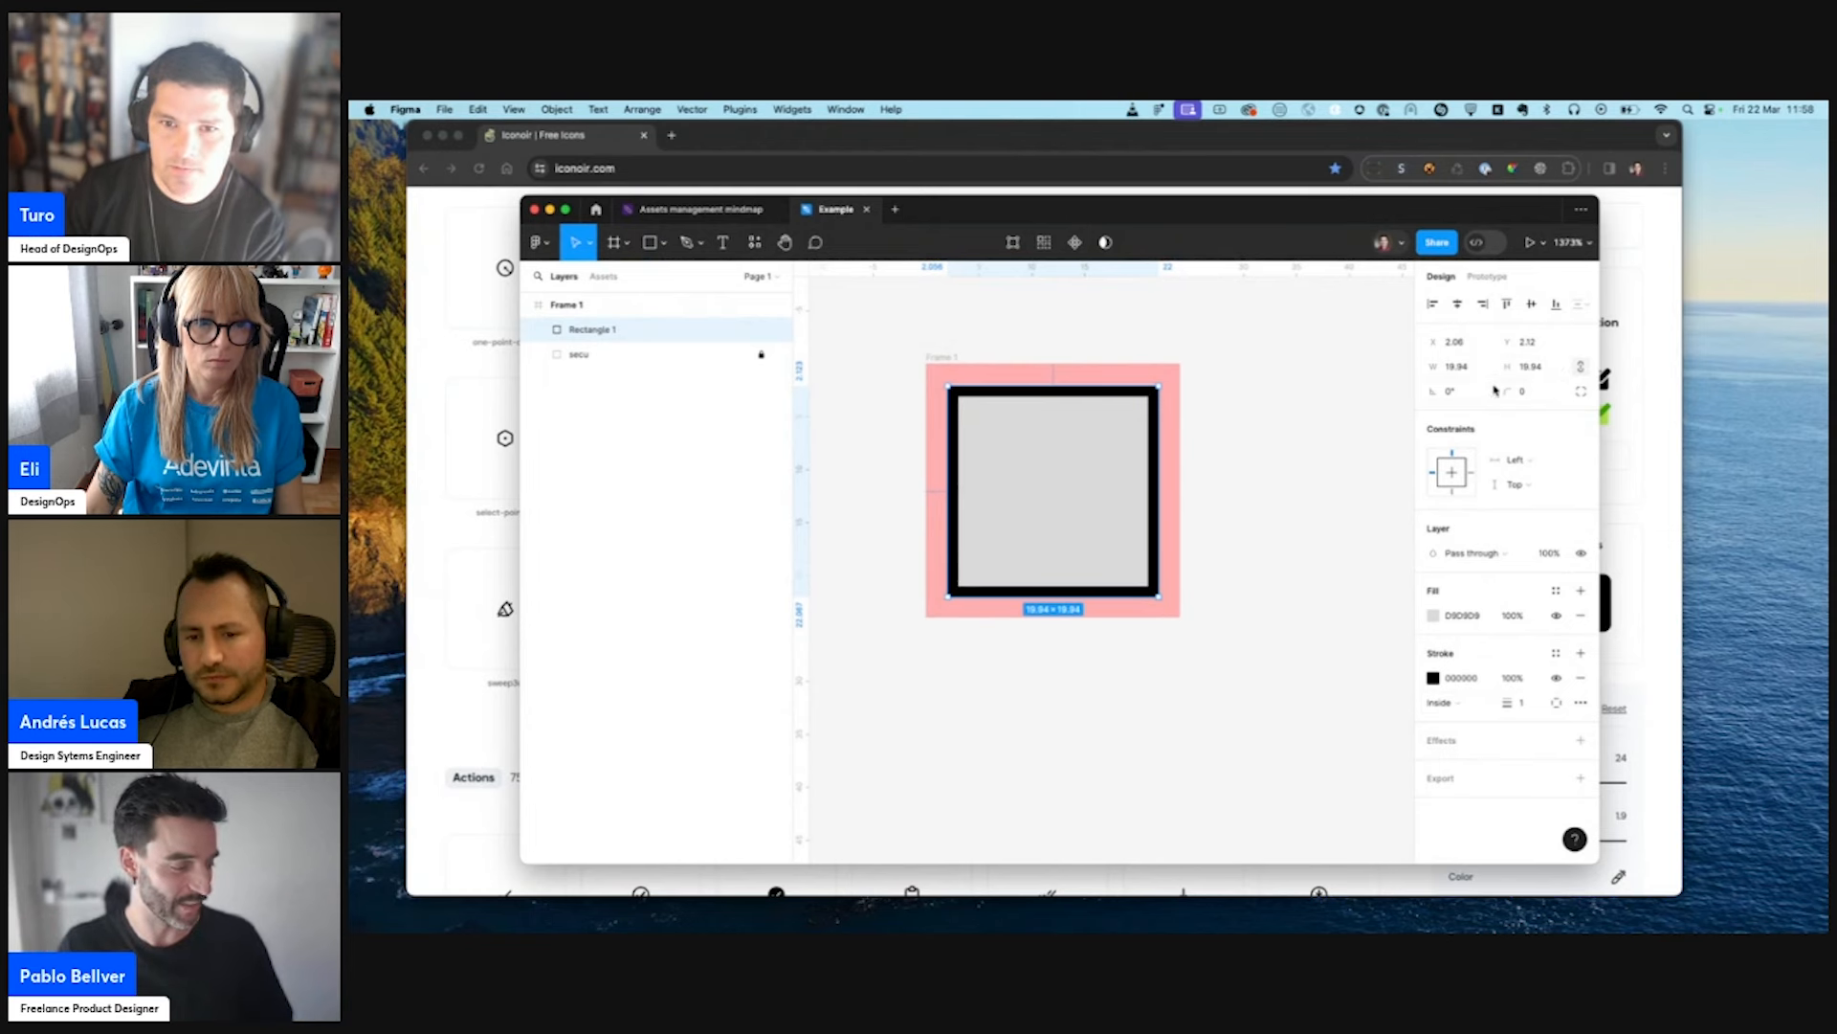
left_click(1457, 367)
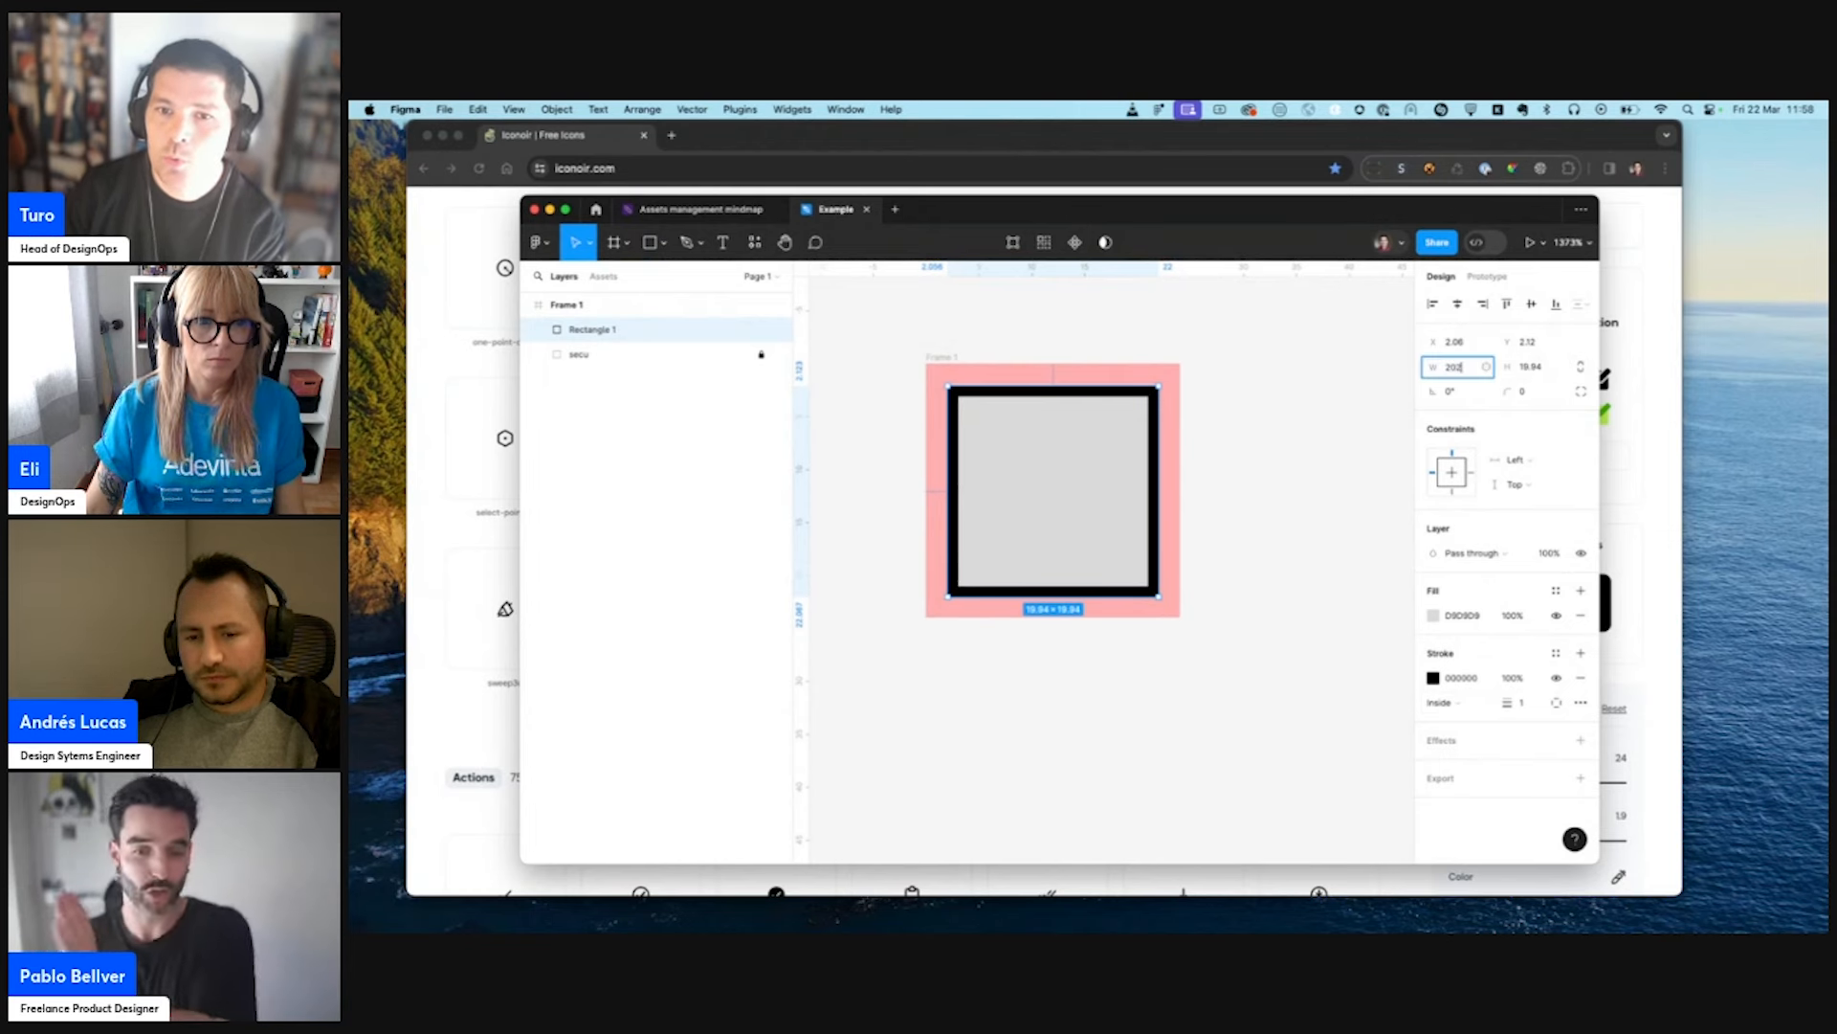
key("Return")
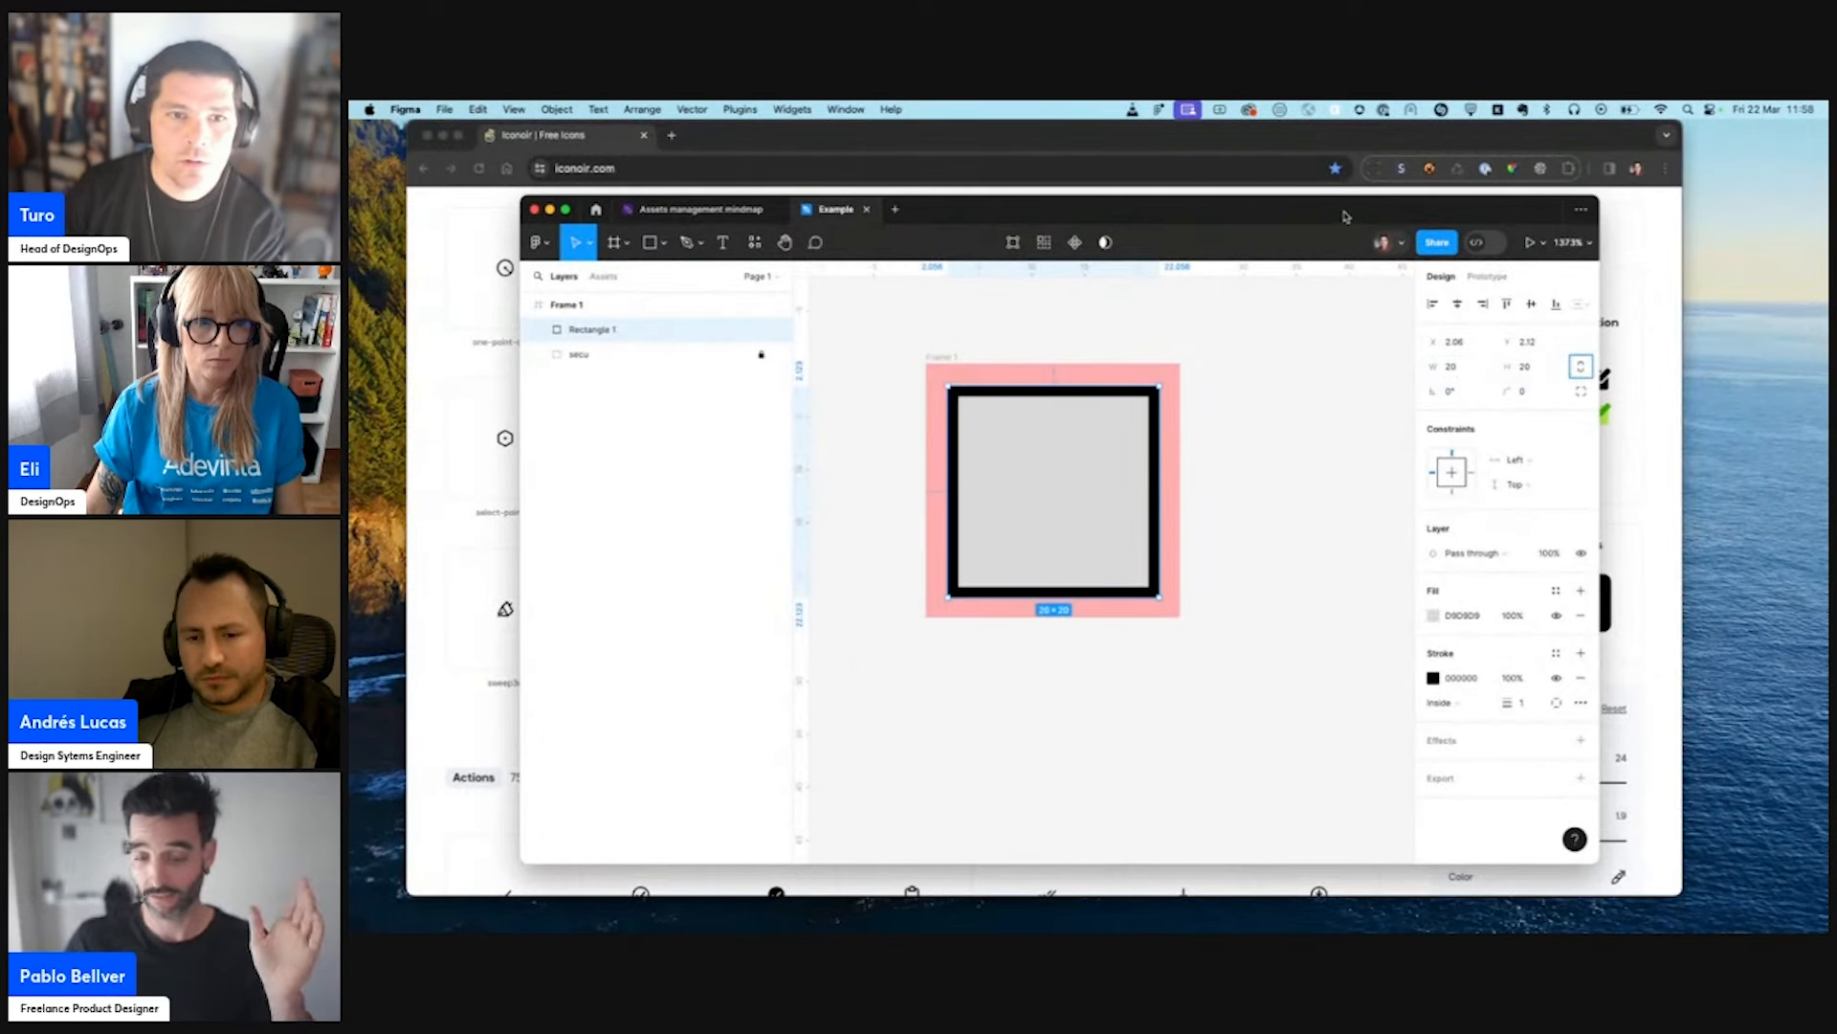
- Switch briefly to the Iconoir browser window, then delete the stroked square from Frame 1 in Figma
left_click(1312, 145)
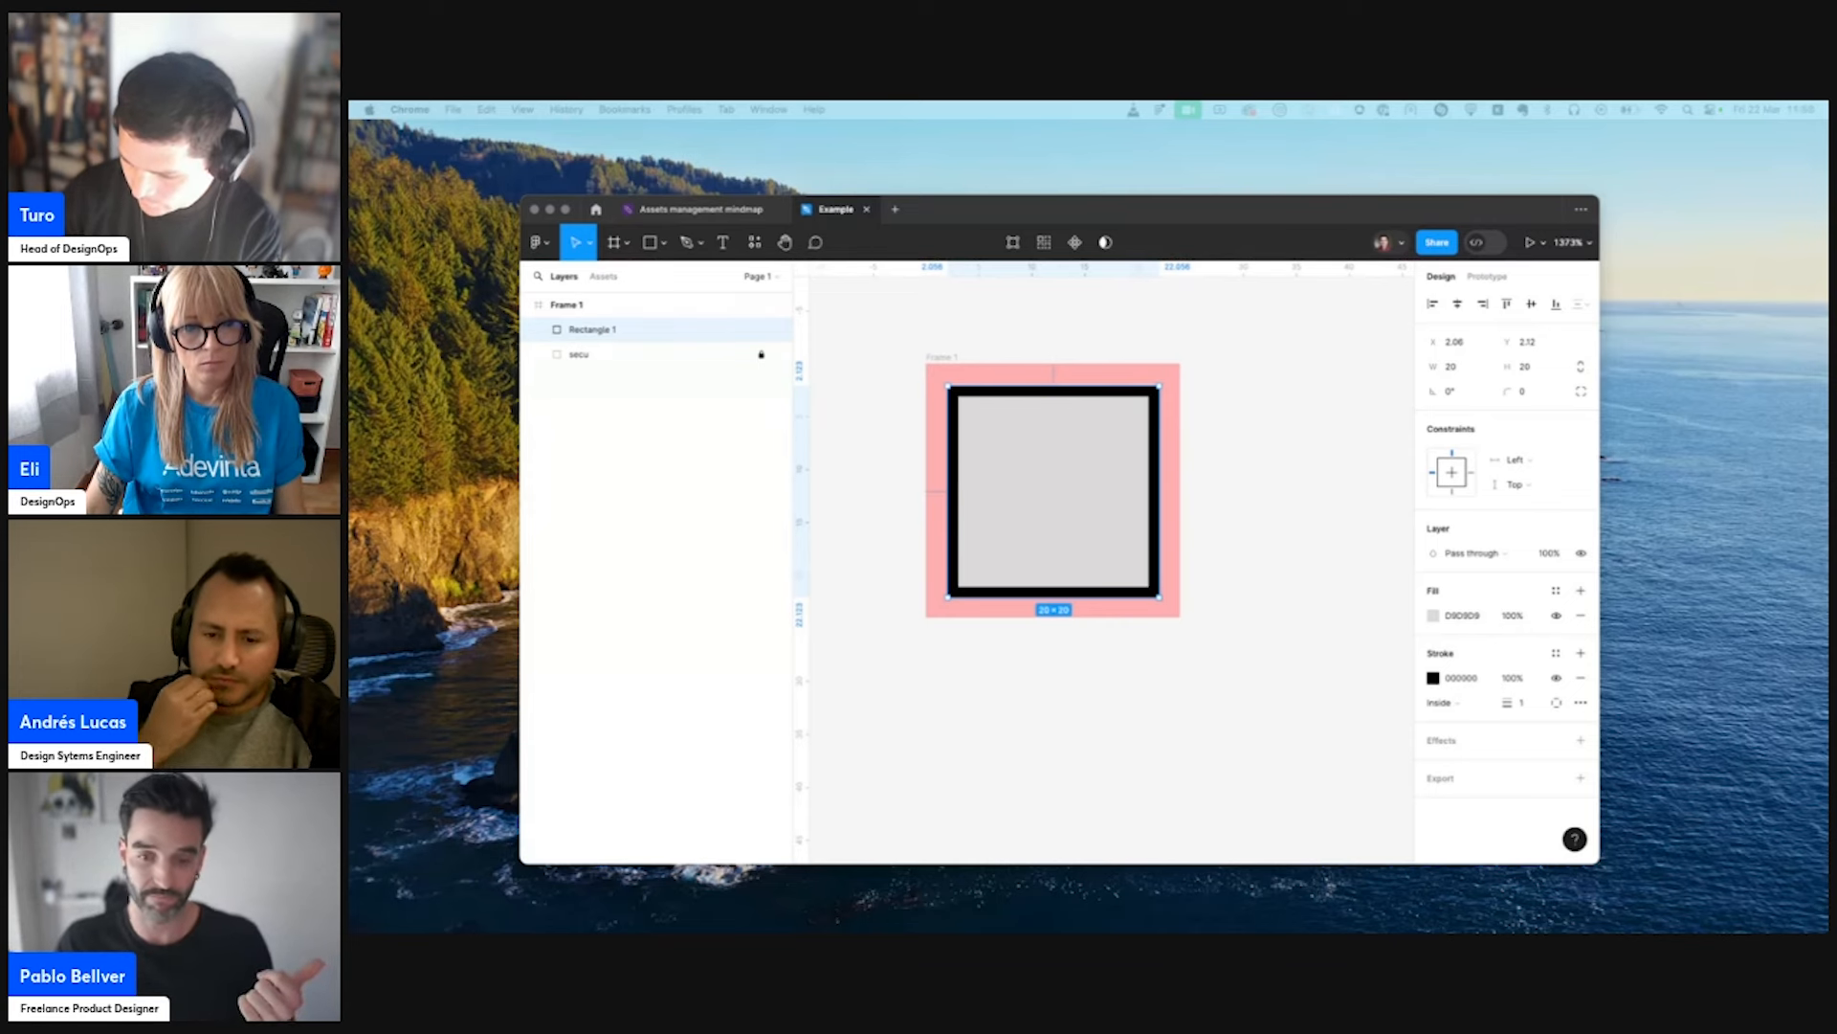
left_click(1095, 530)
key("Delete")
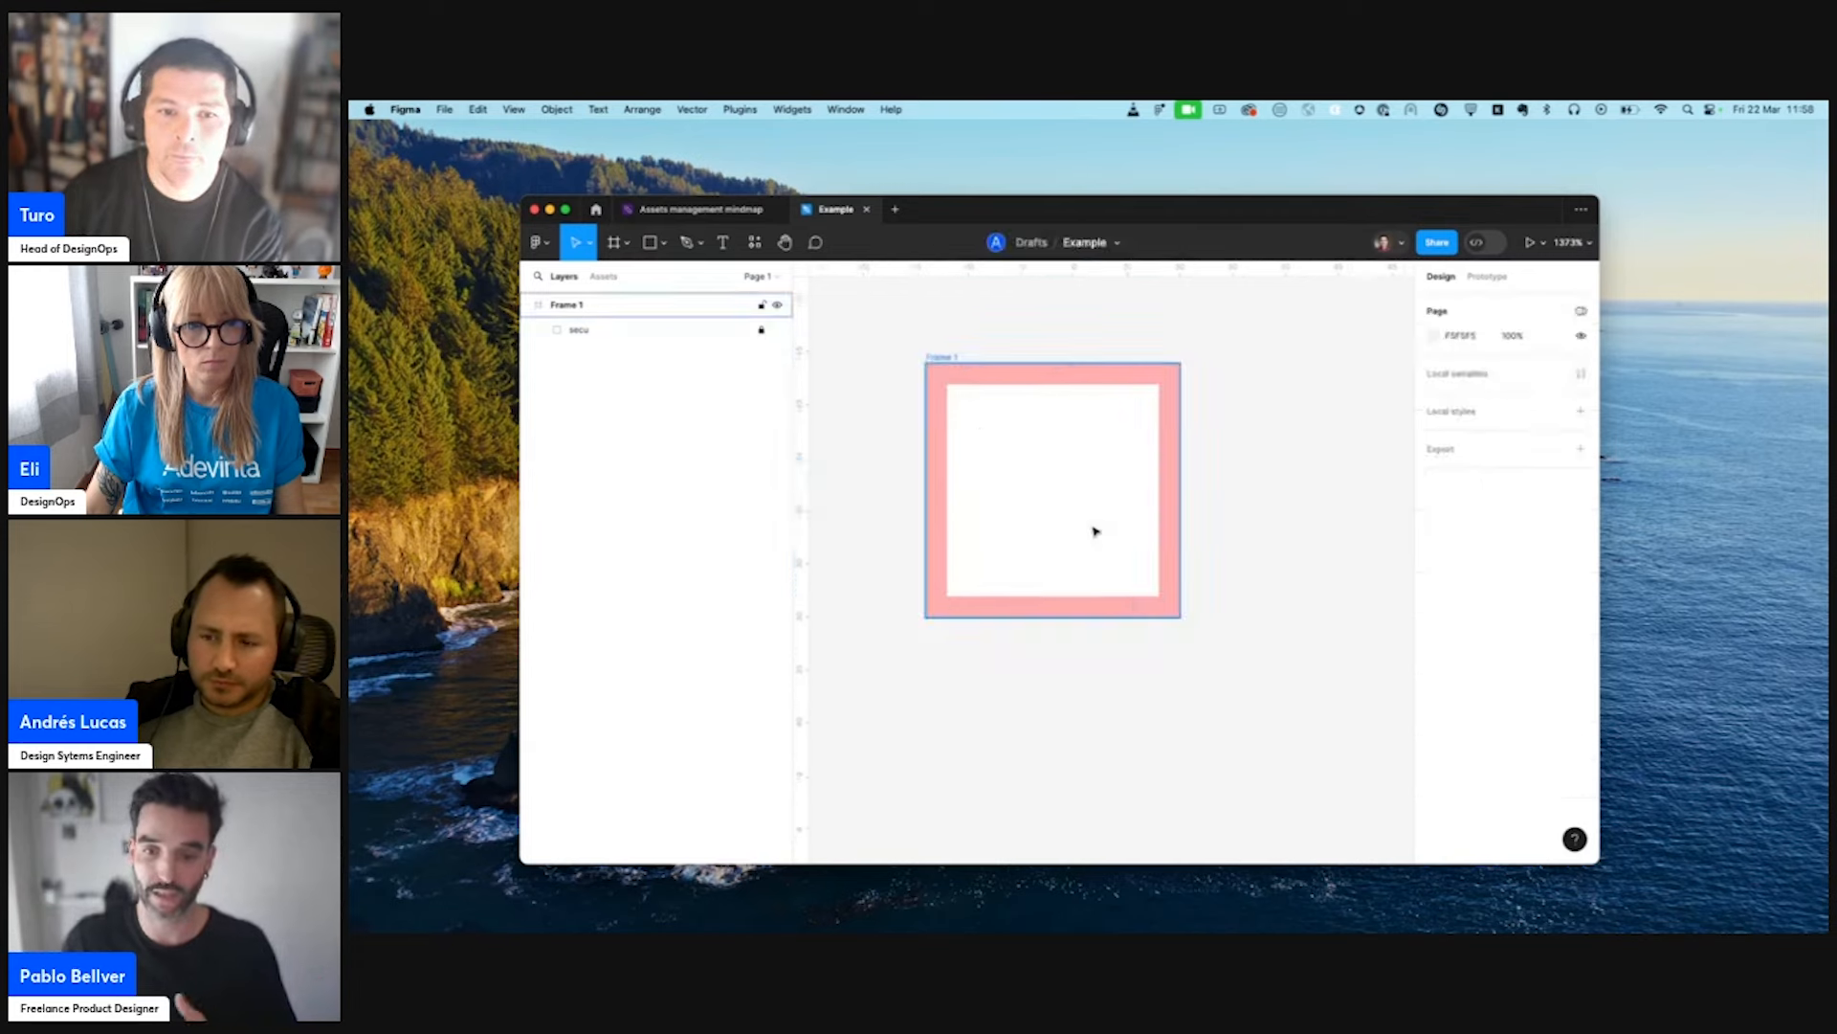
- Paste the copied filing-drawer icon, move it beside Frame 1 and convert its frame into a plain group of vectors
key("super+v")
left_click_drag(1172, 536, 1363, 551)
key("shift+super+g")
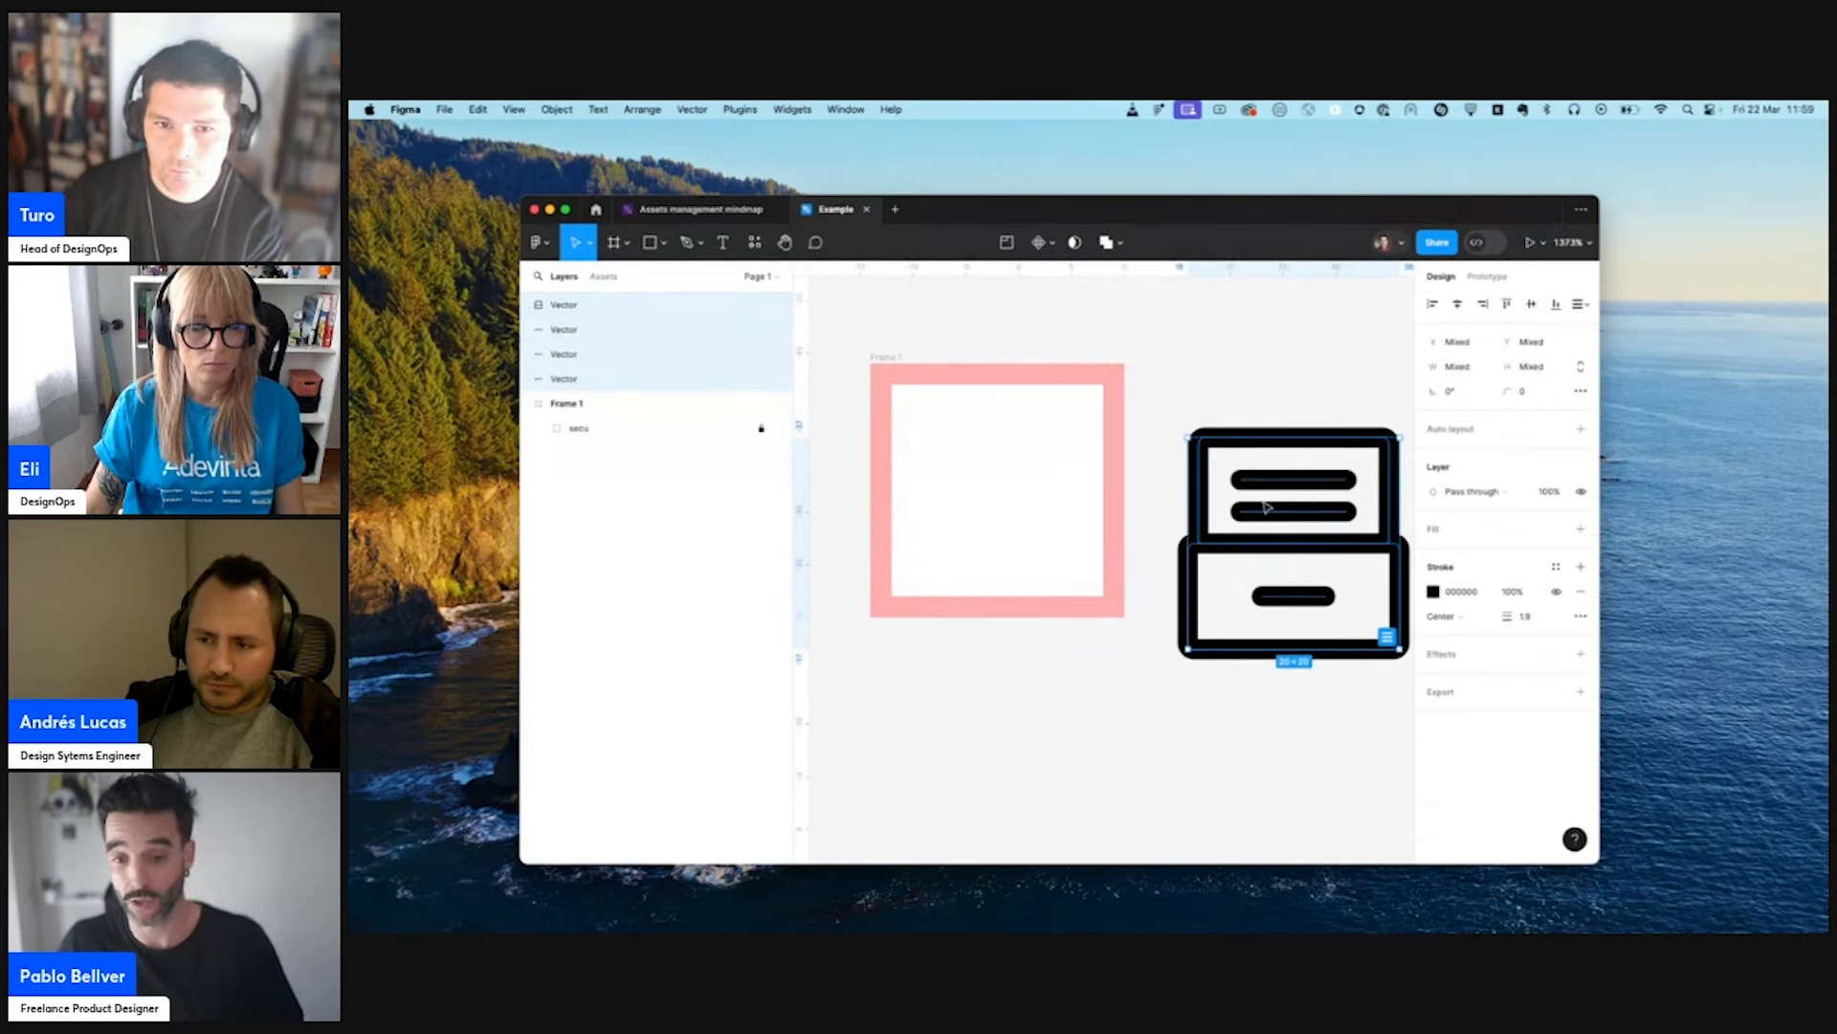
key("Delete")
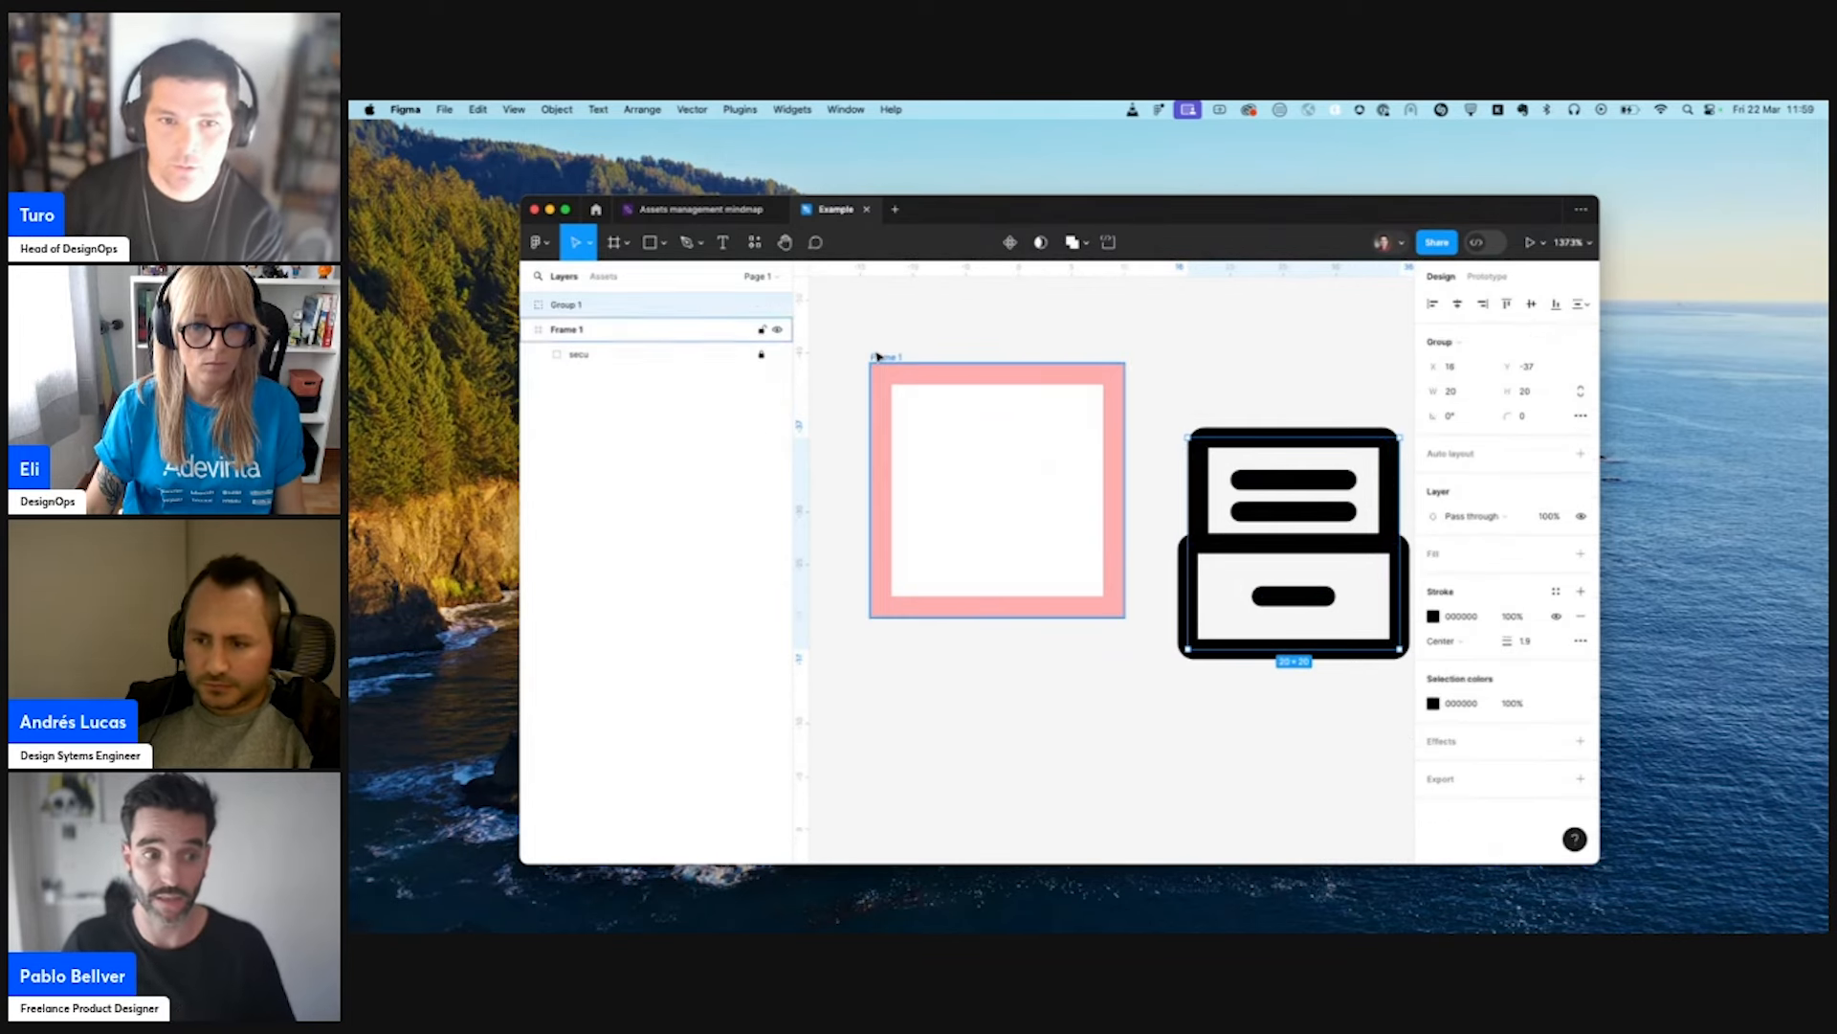
- Undo the icon's grouping changes and its placement on the canvas
key("super+z")
key("super+z")
key("super+z")
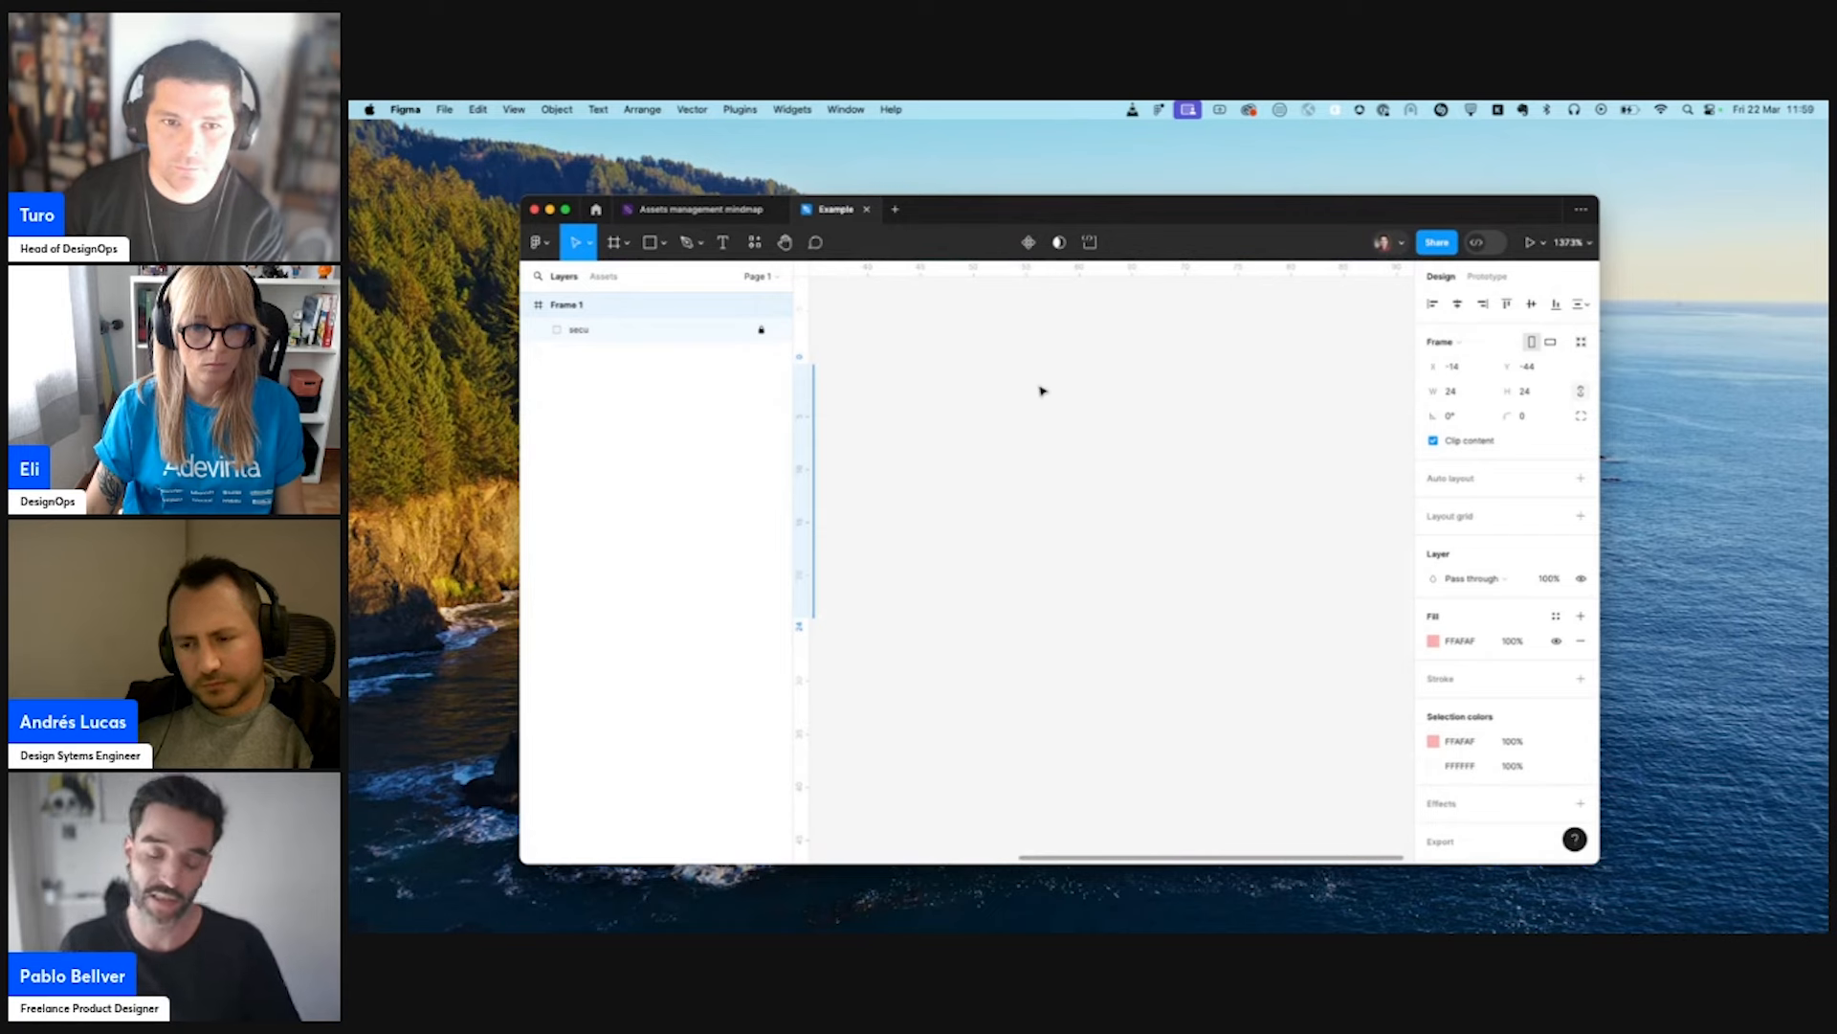
- Bring back the drawer icon in its 24 × 24 frame and move it into Frame 1 over the safe area
scroll(1042, 390, "left", 3)
key("super+shift+z")
scroll(1042, 391, "right", 2)
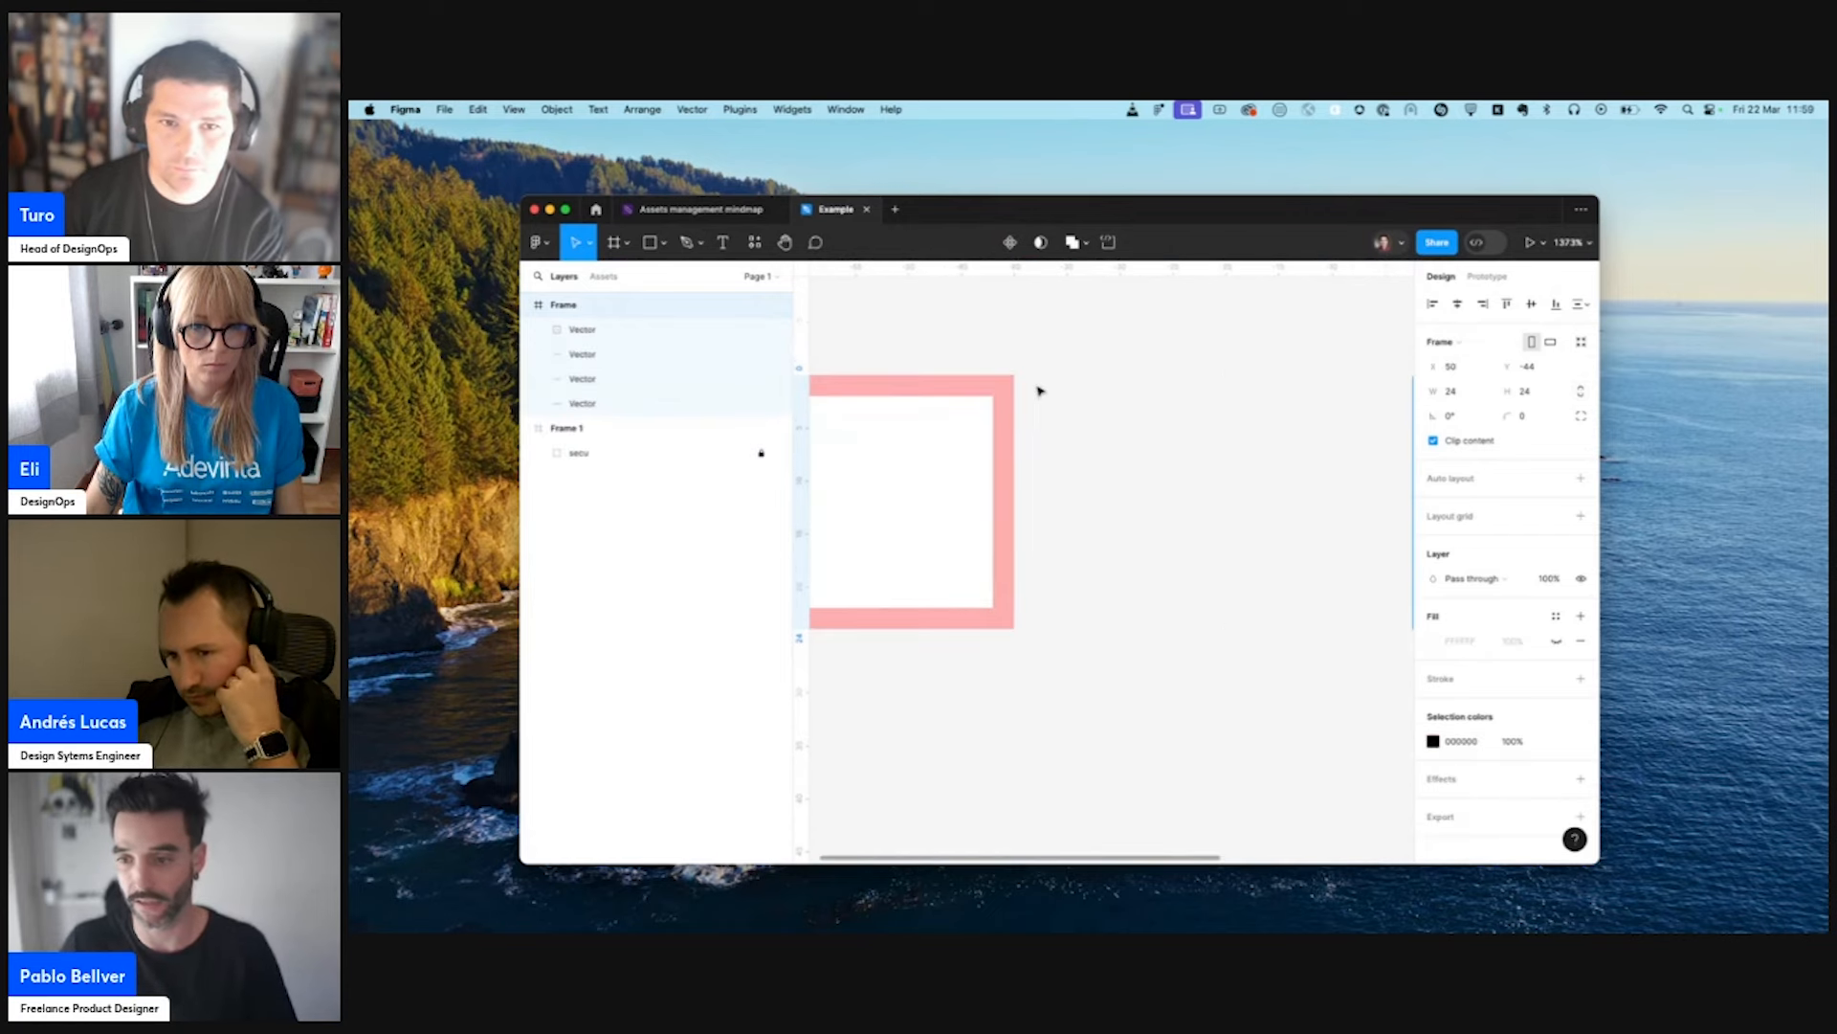
scroll(1263, 477, "down", 3)
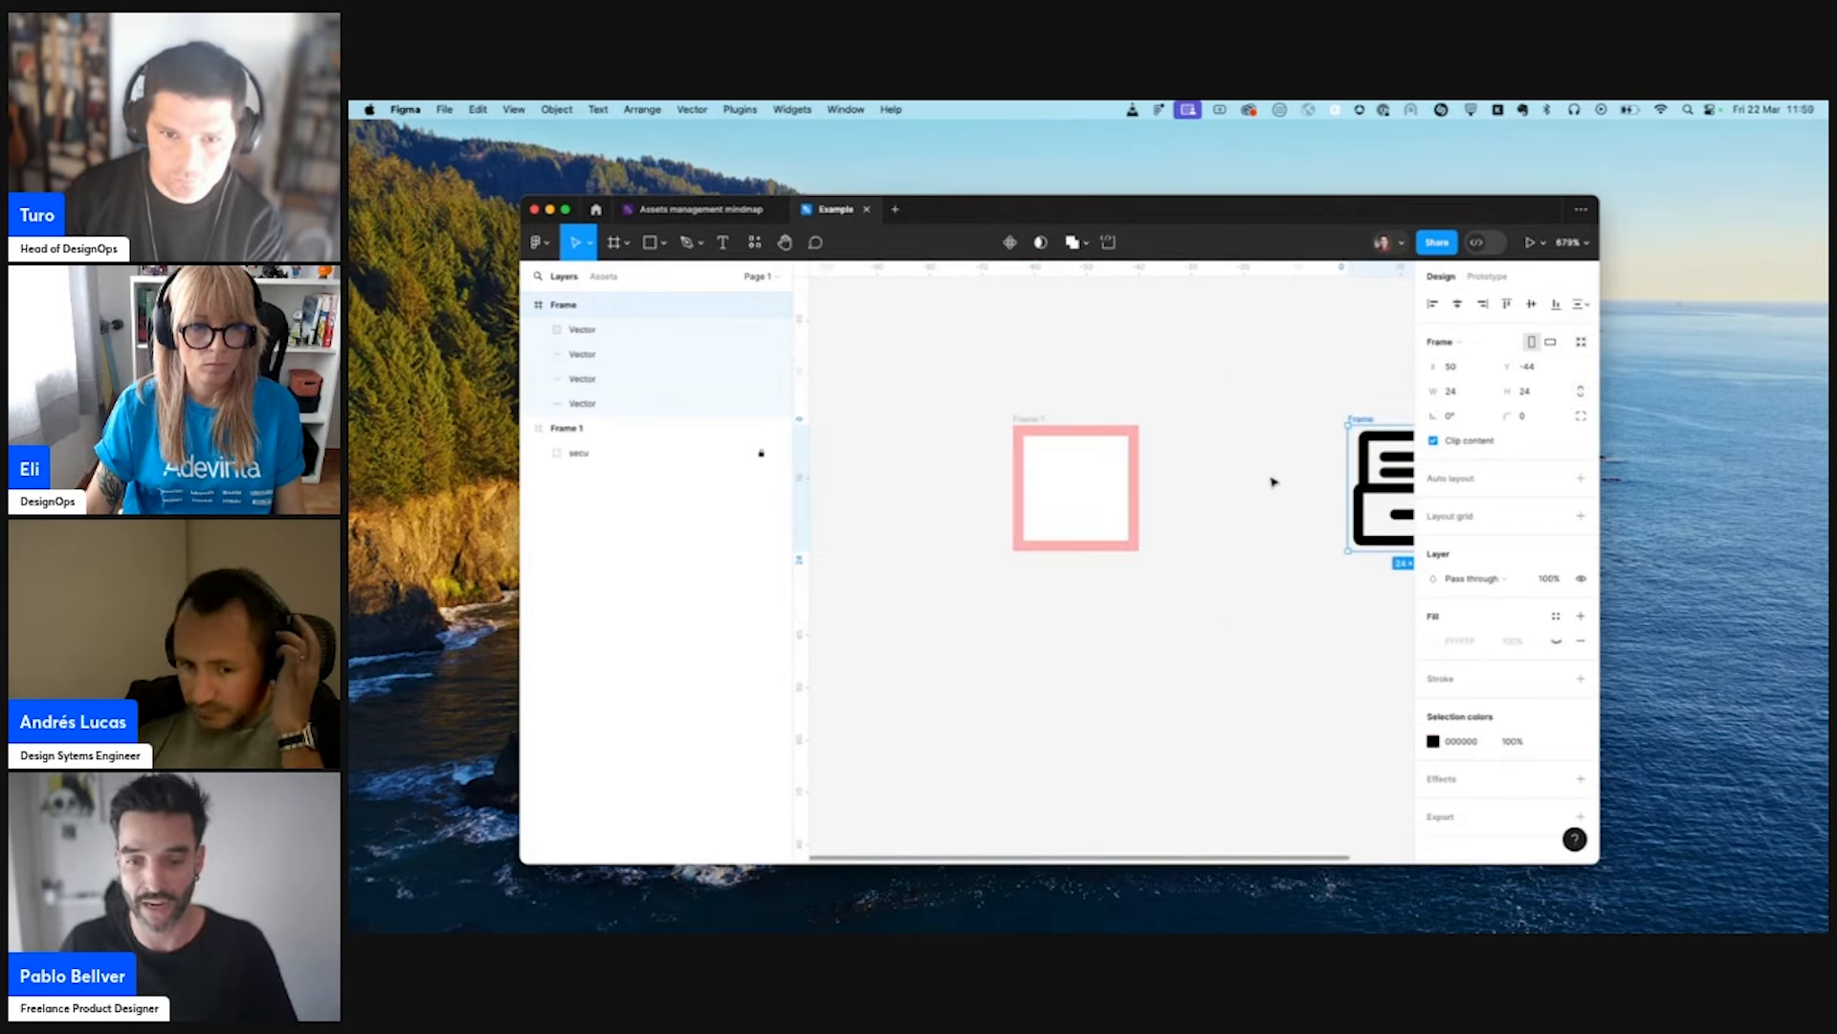
left_click_drag(1366, 461, 1062, 455)
key("z")
left_click_drag(968, 382, 1283, 623)
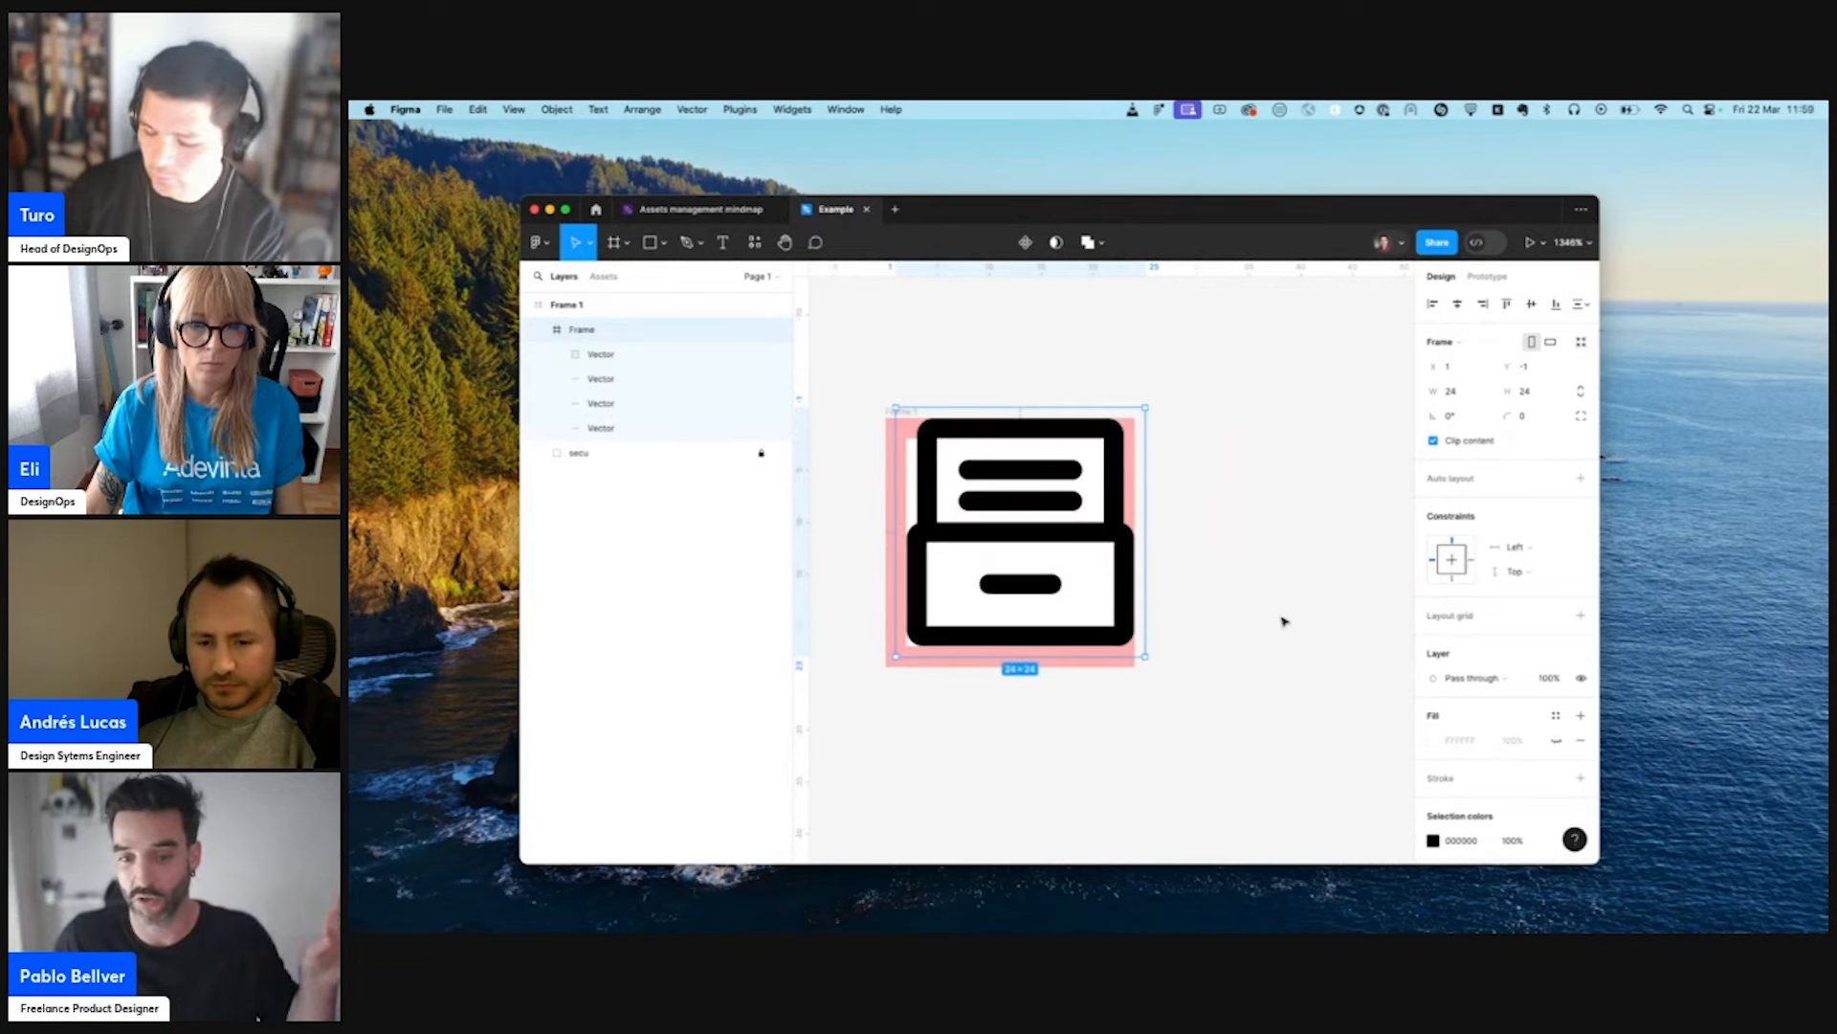
- Scale the icon's frame down proportionally to about 21.93 × 21.93 to fit the white safe area
key("k")
left_click_drag(1147, 406, 1117, 425)
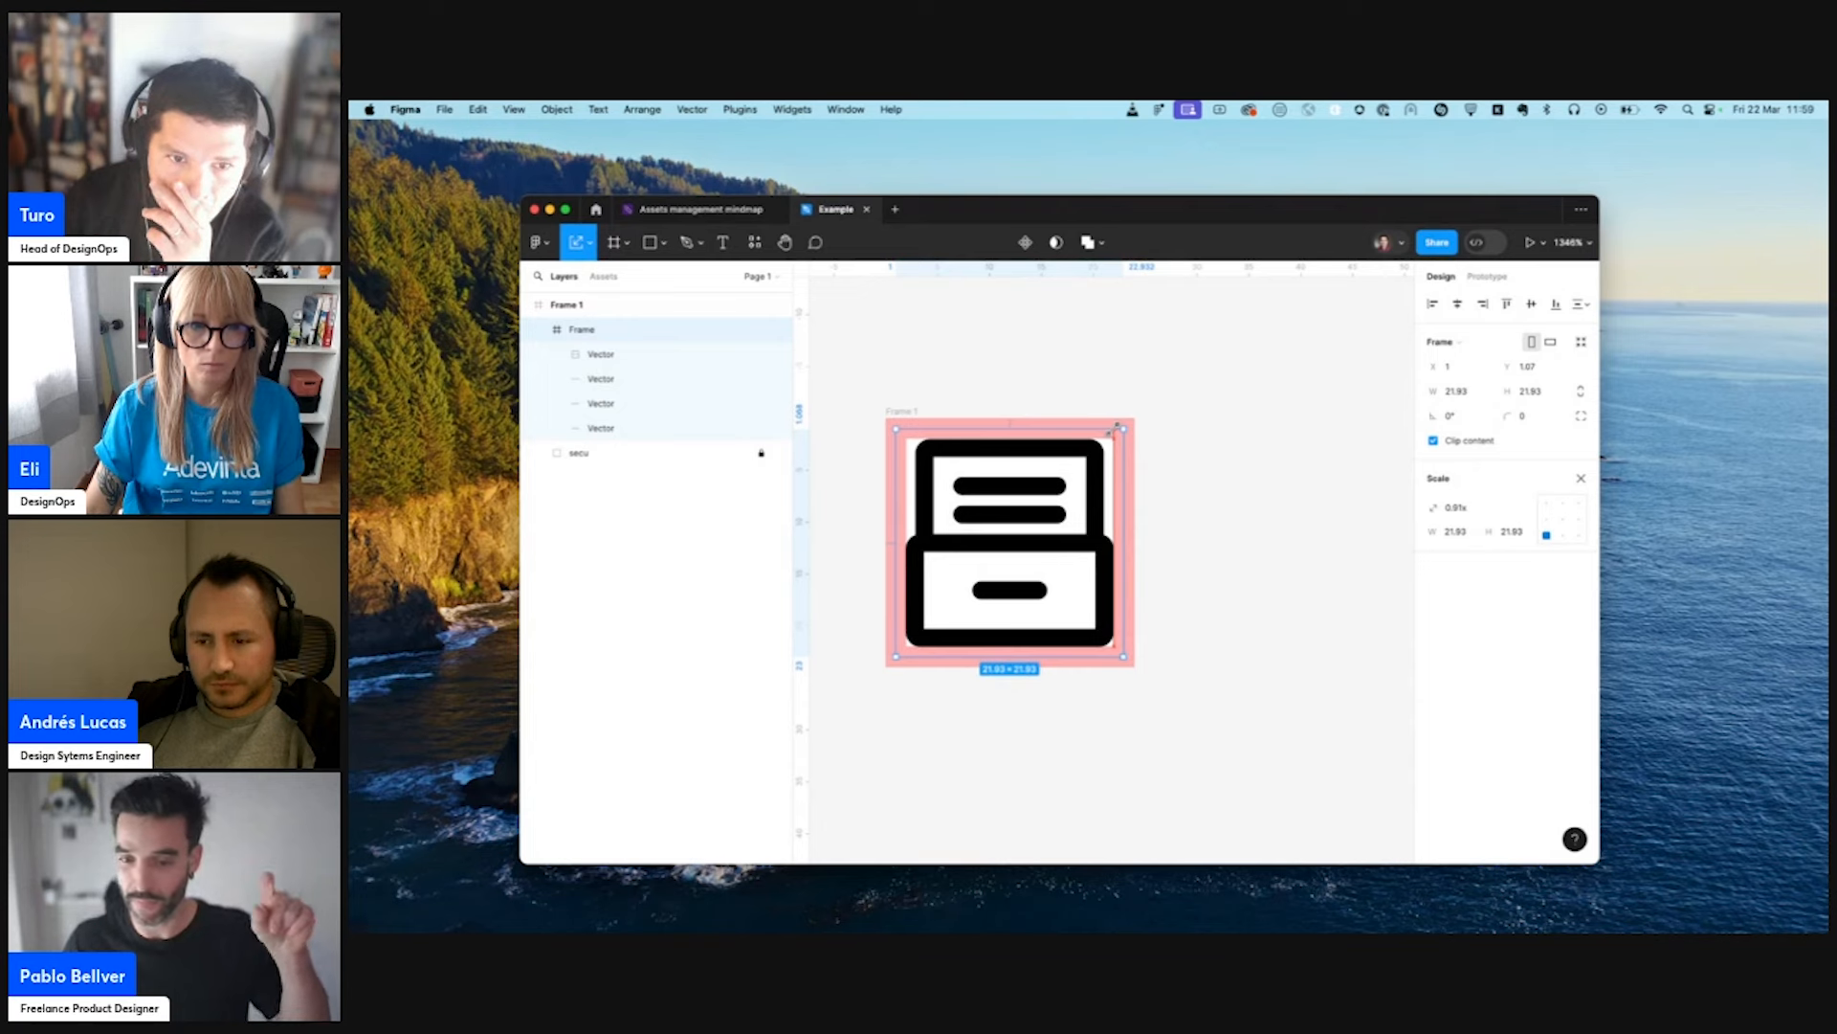
left_click(1464, 401)
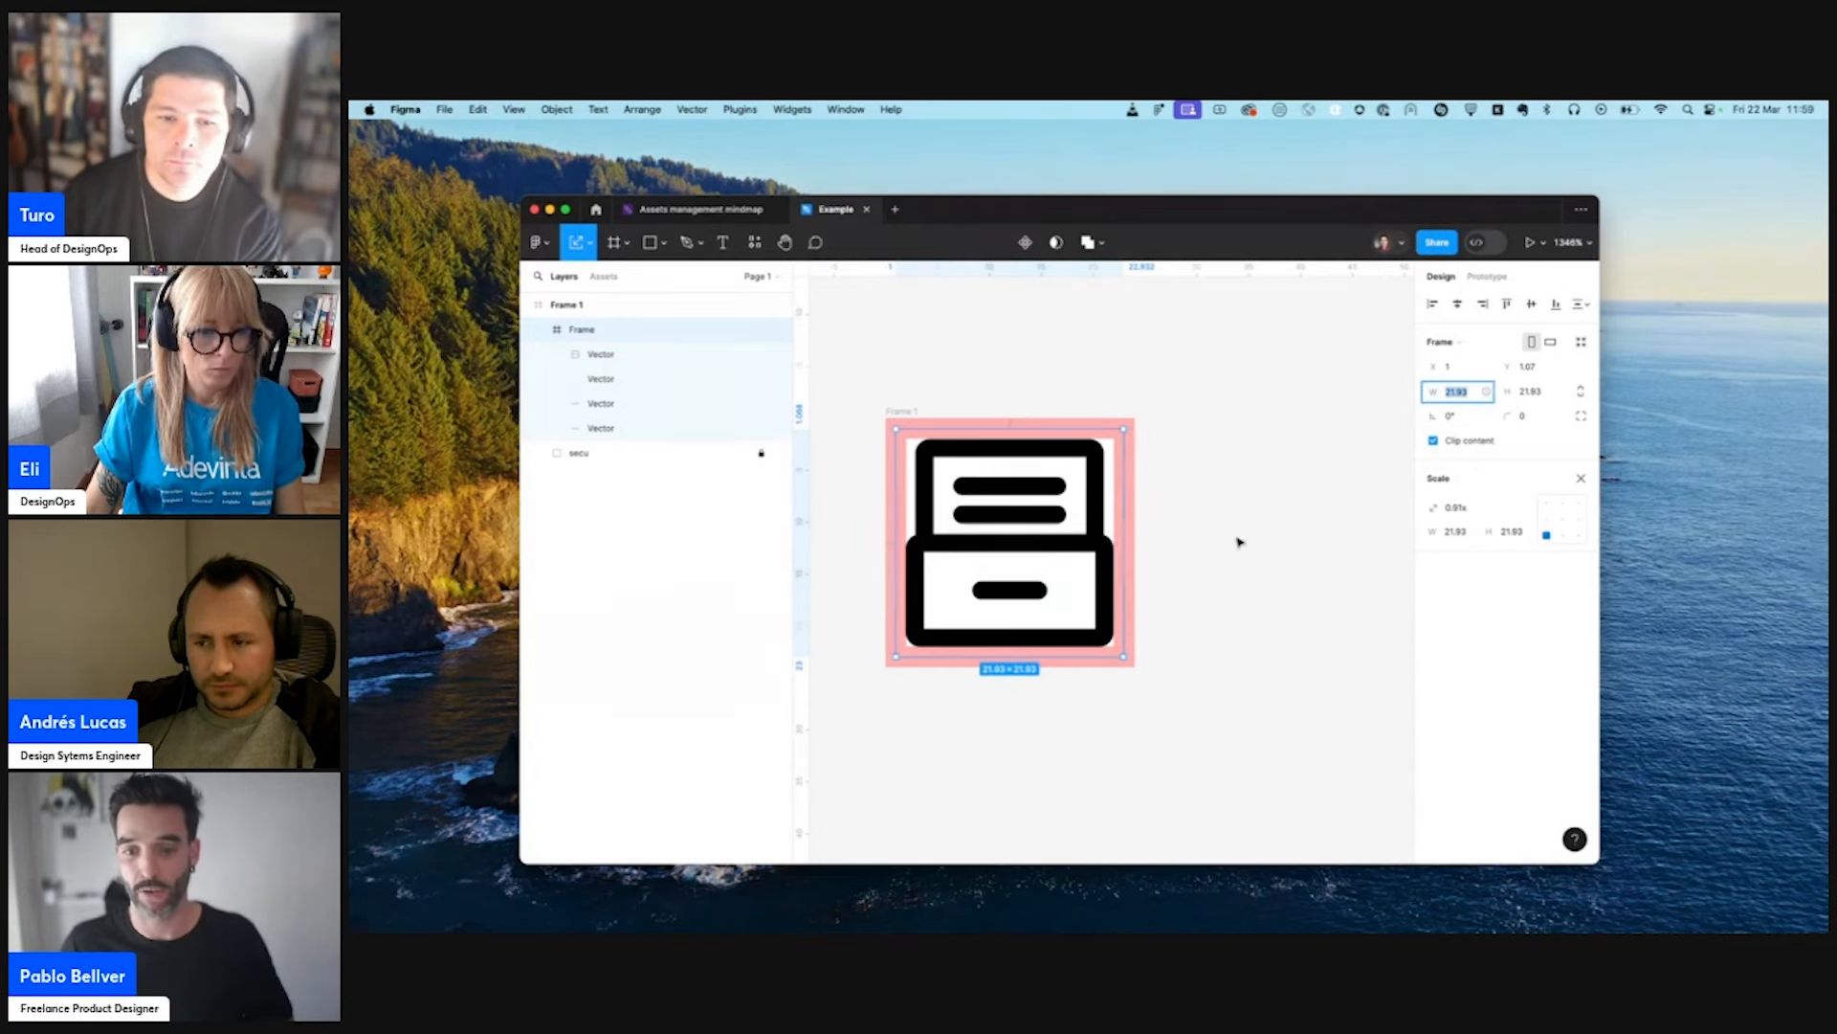
- Ungroup the icon's frame and delete its three short line vectors, keeping only the drawer outline
key("super+shift+g")
left_click(598, 403)
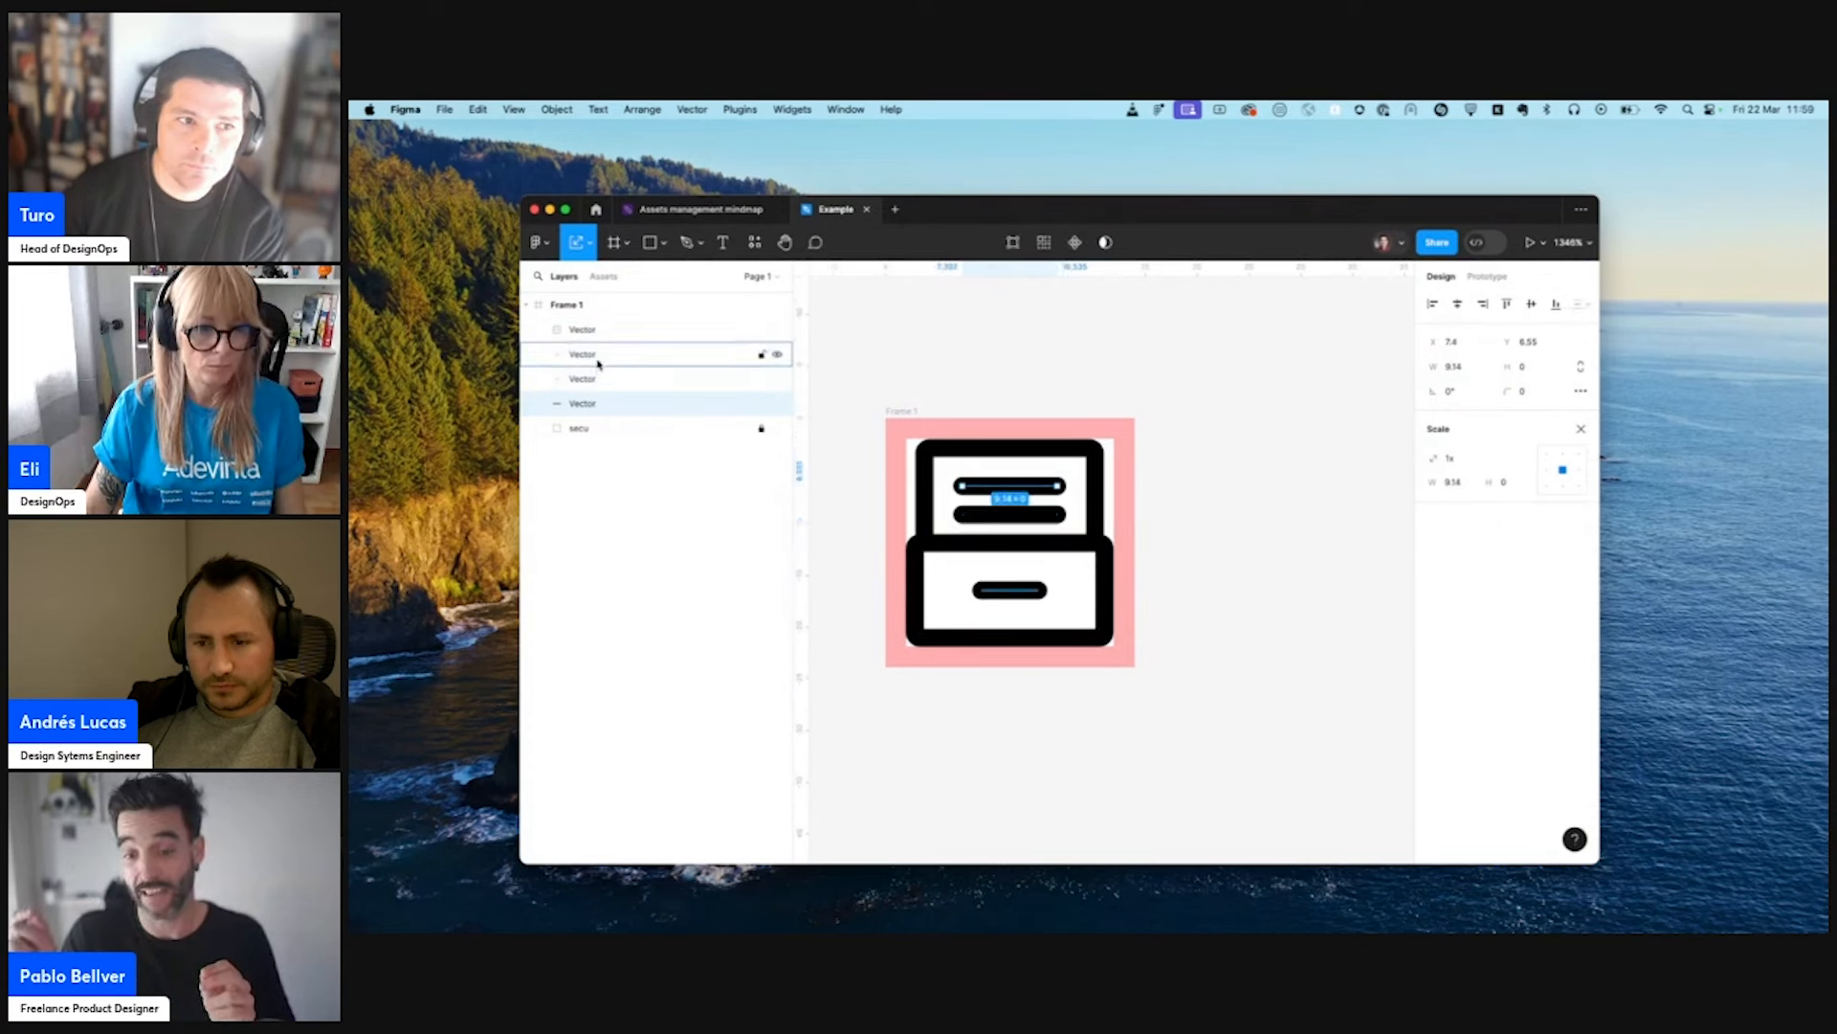
left_click(601, 356, "shift")
key("Delete")
left_click(607, 329)
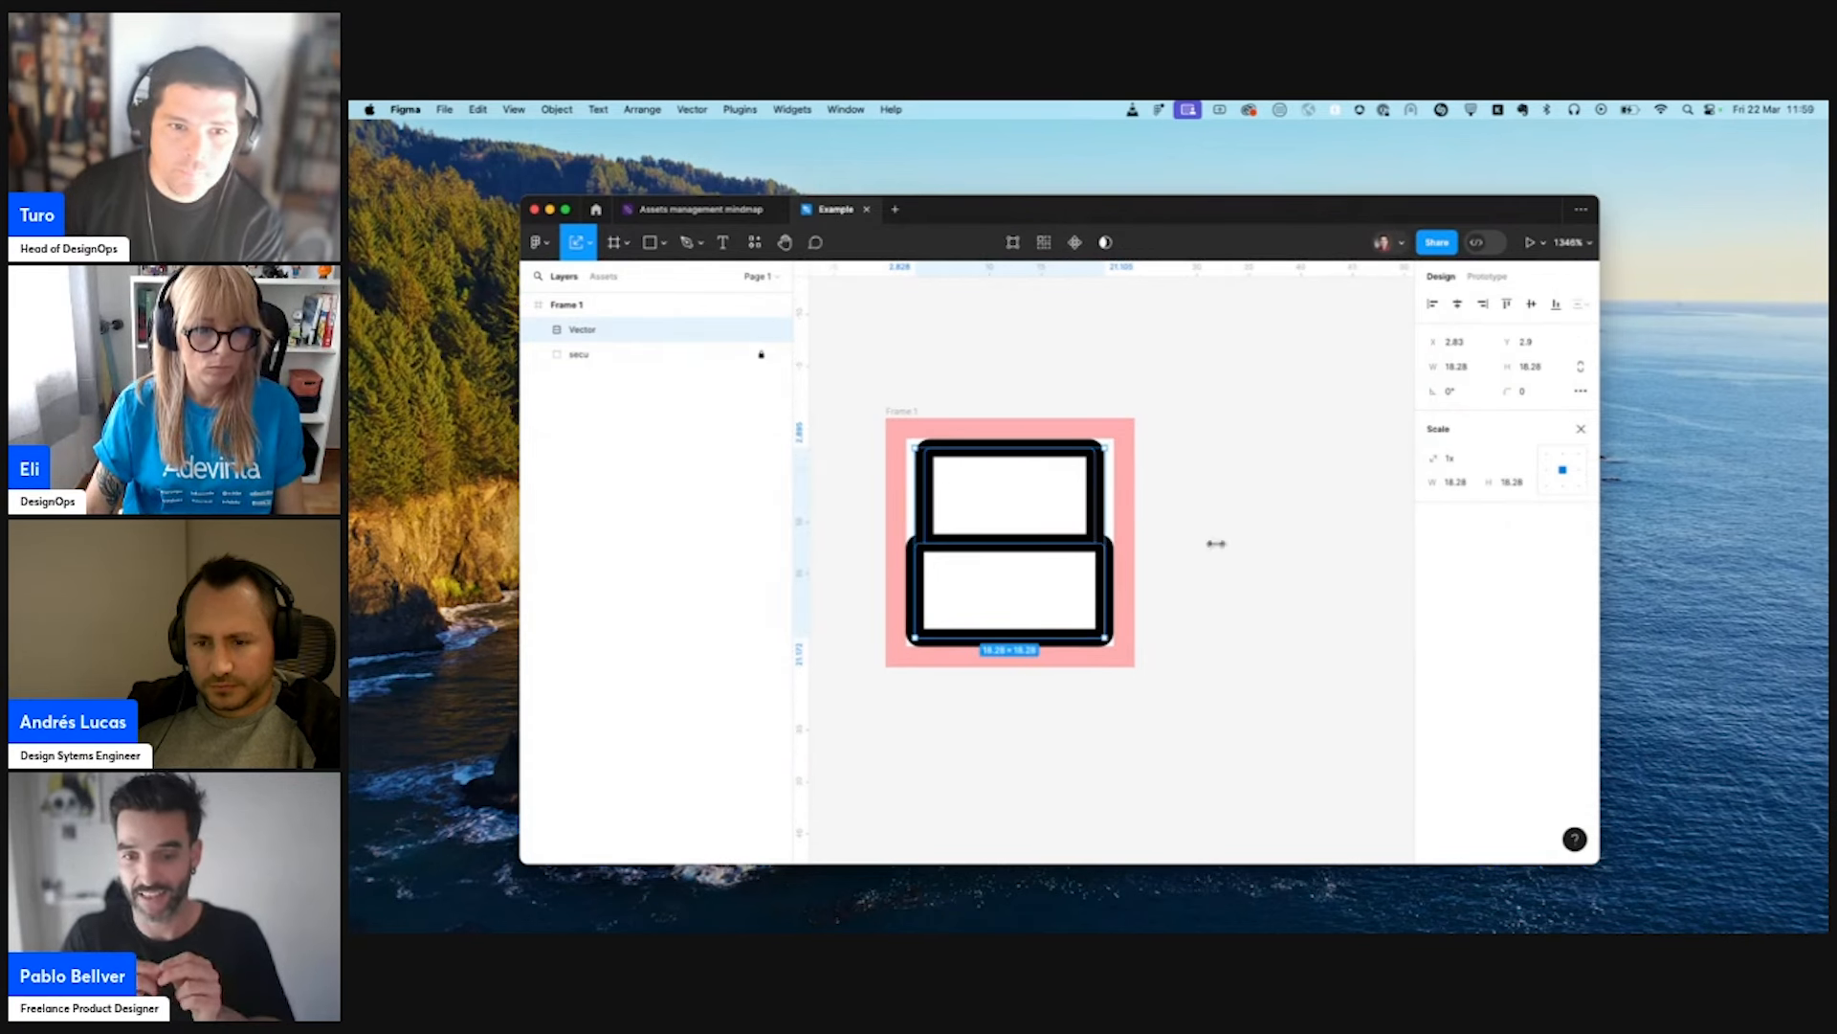
- Close the scale settings and align the drawer outline's stroke inside
left_click(1579, 429)
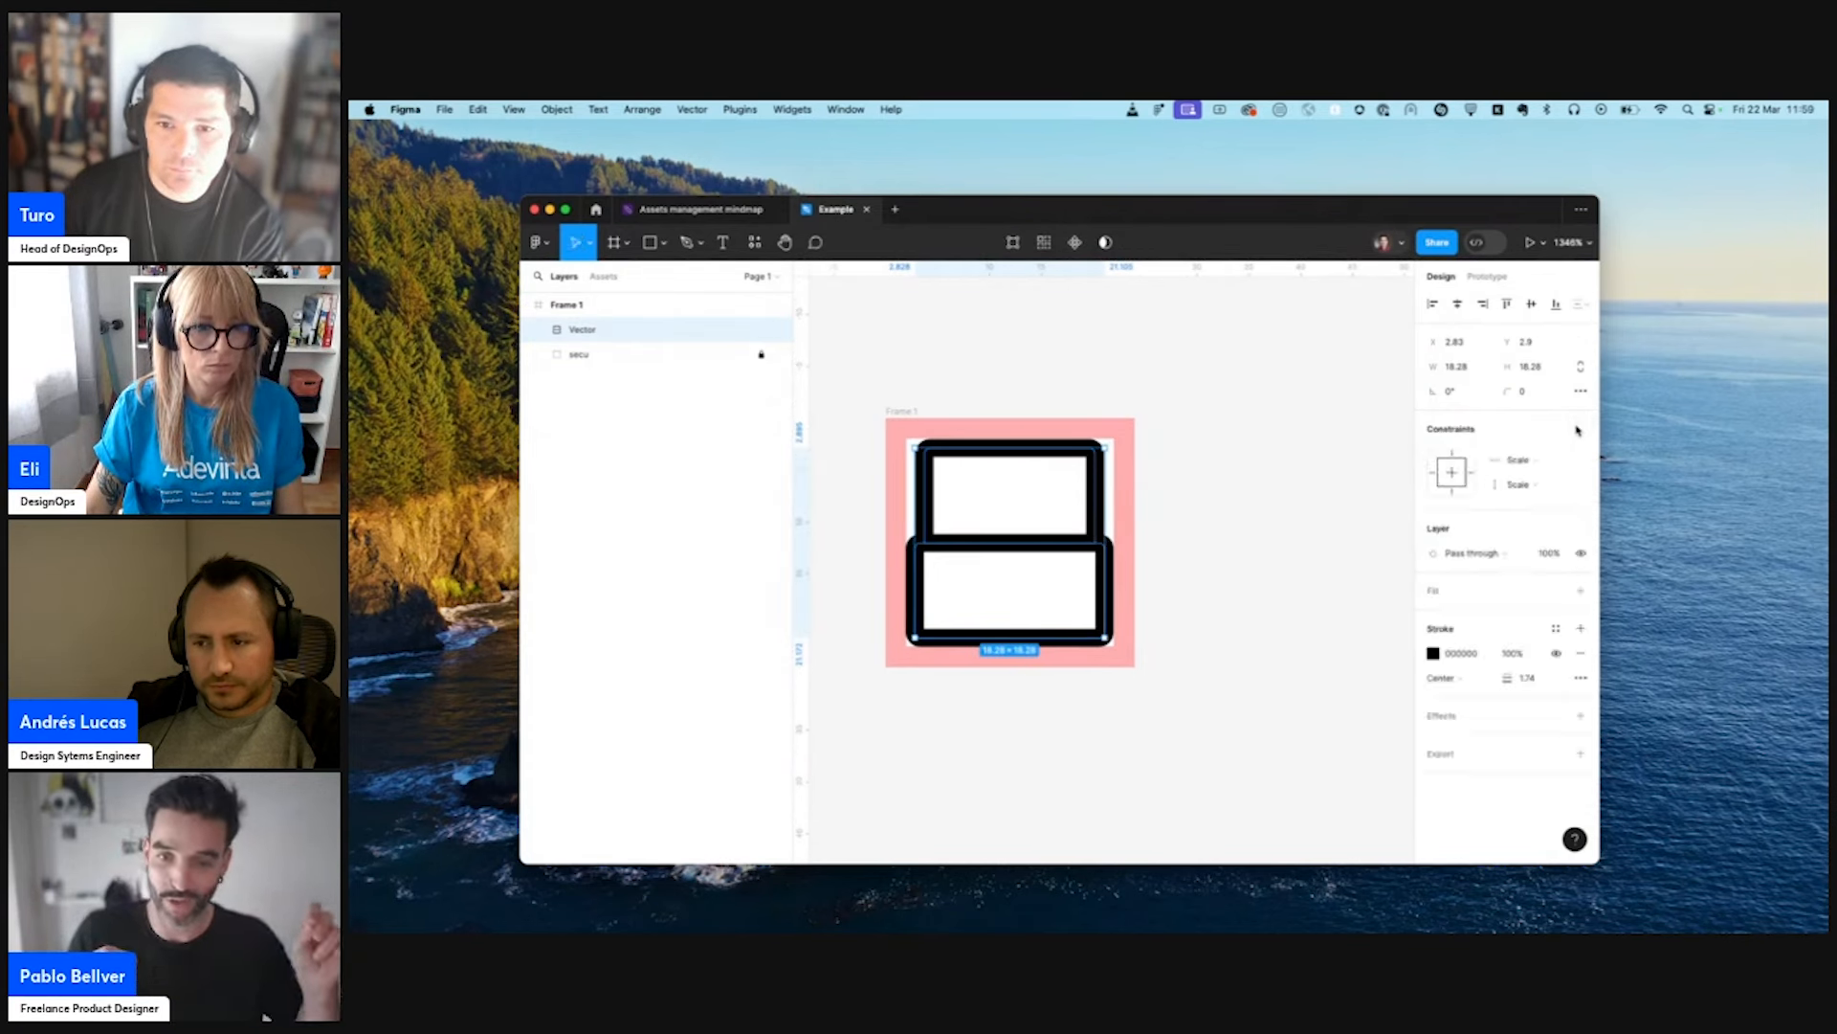
left_click(1445, 677)
left_click(1447, 697)
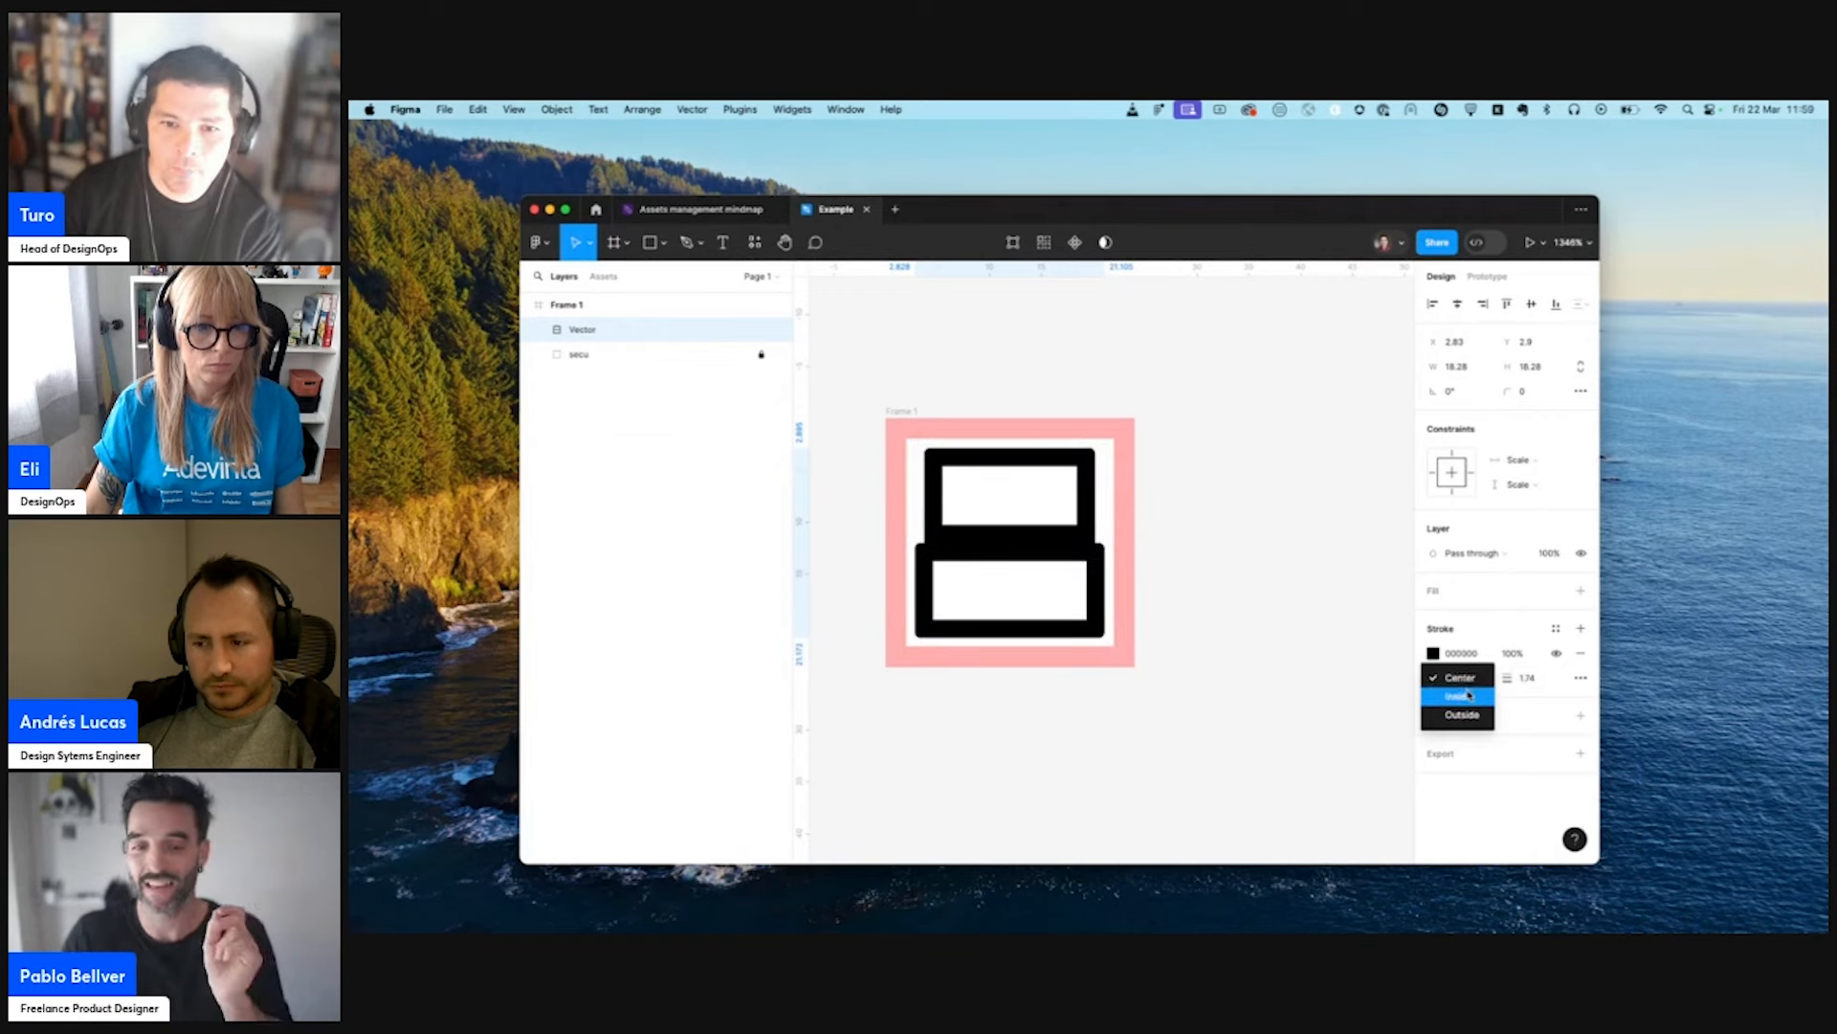
- Set the drawer outline to 20 × 20 and move it to fill the white safe area
left_click(1486, 367)
type("2")
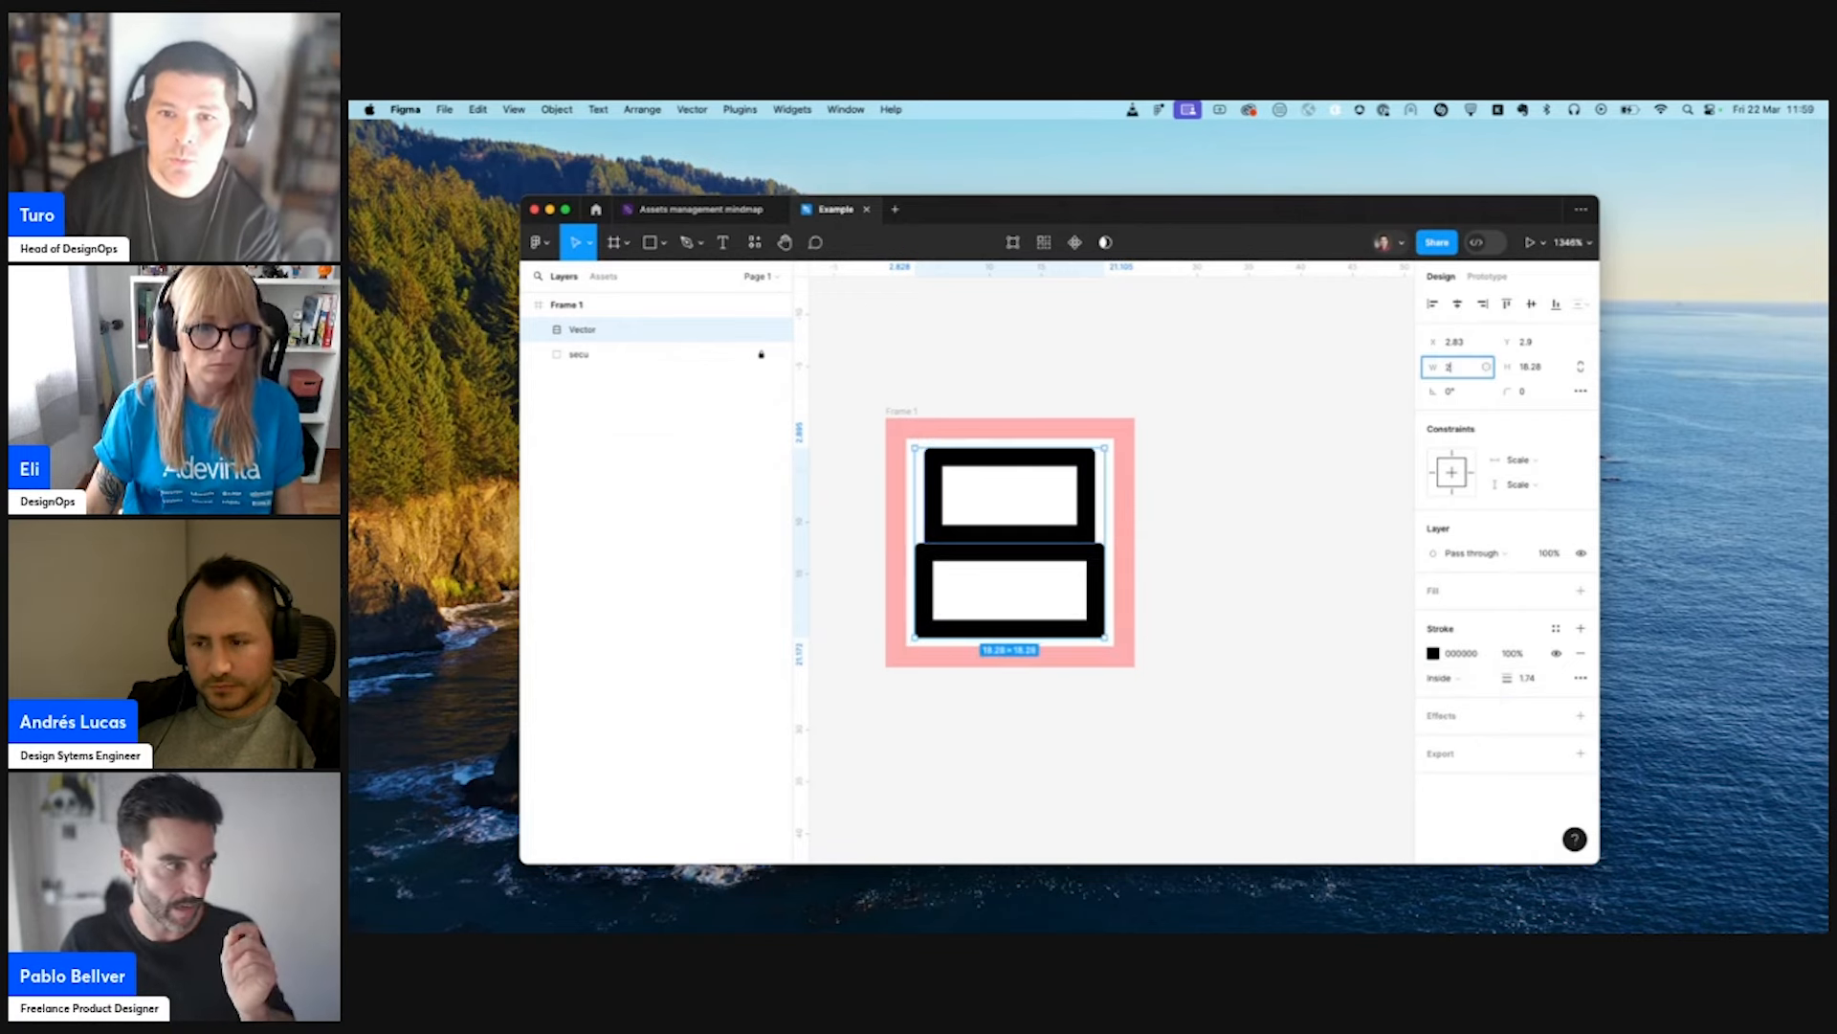
key("Return")
type("0")
key("Tab")
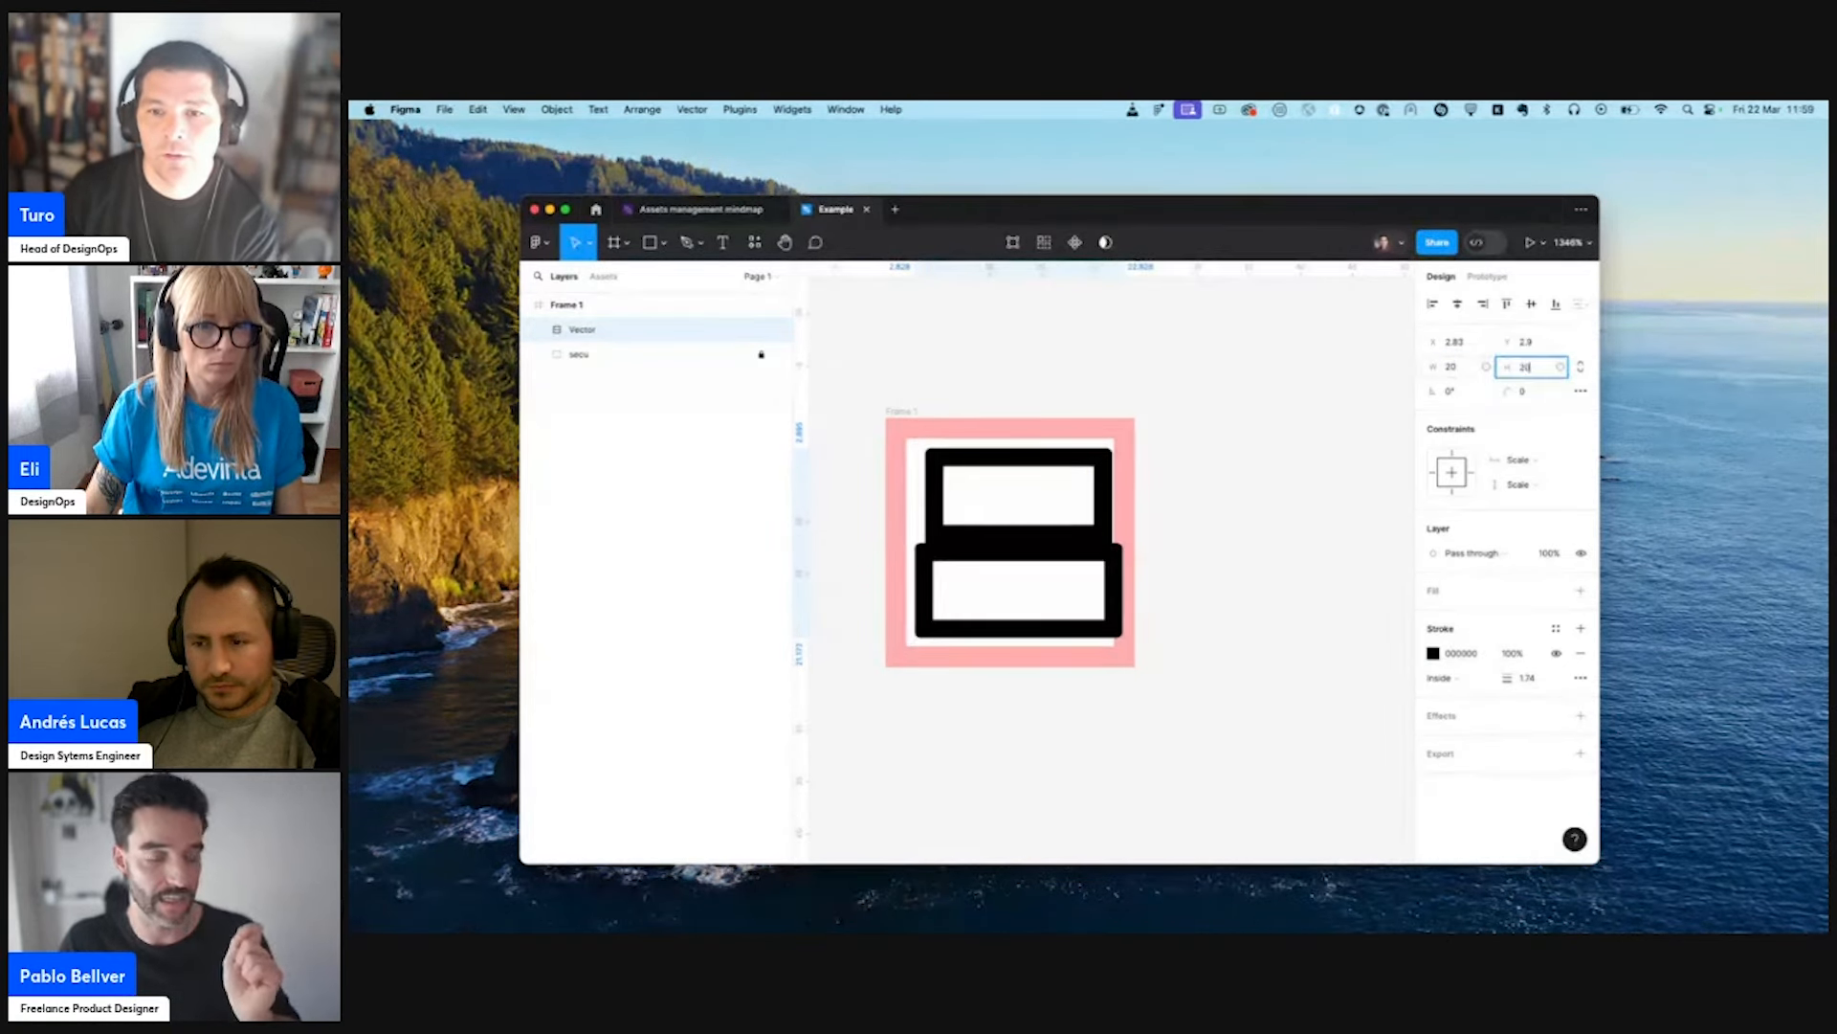
key("Return")
left_click_drag(1015, 572, 1006, 564)
left_click(1216, 593)
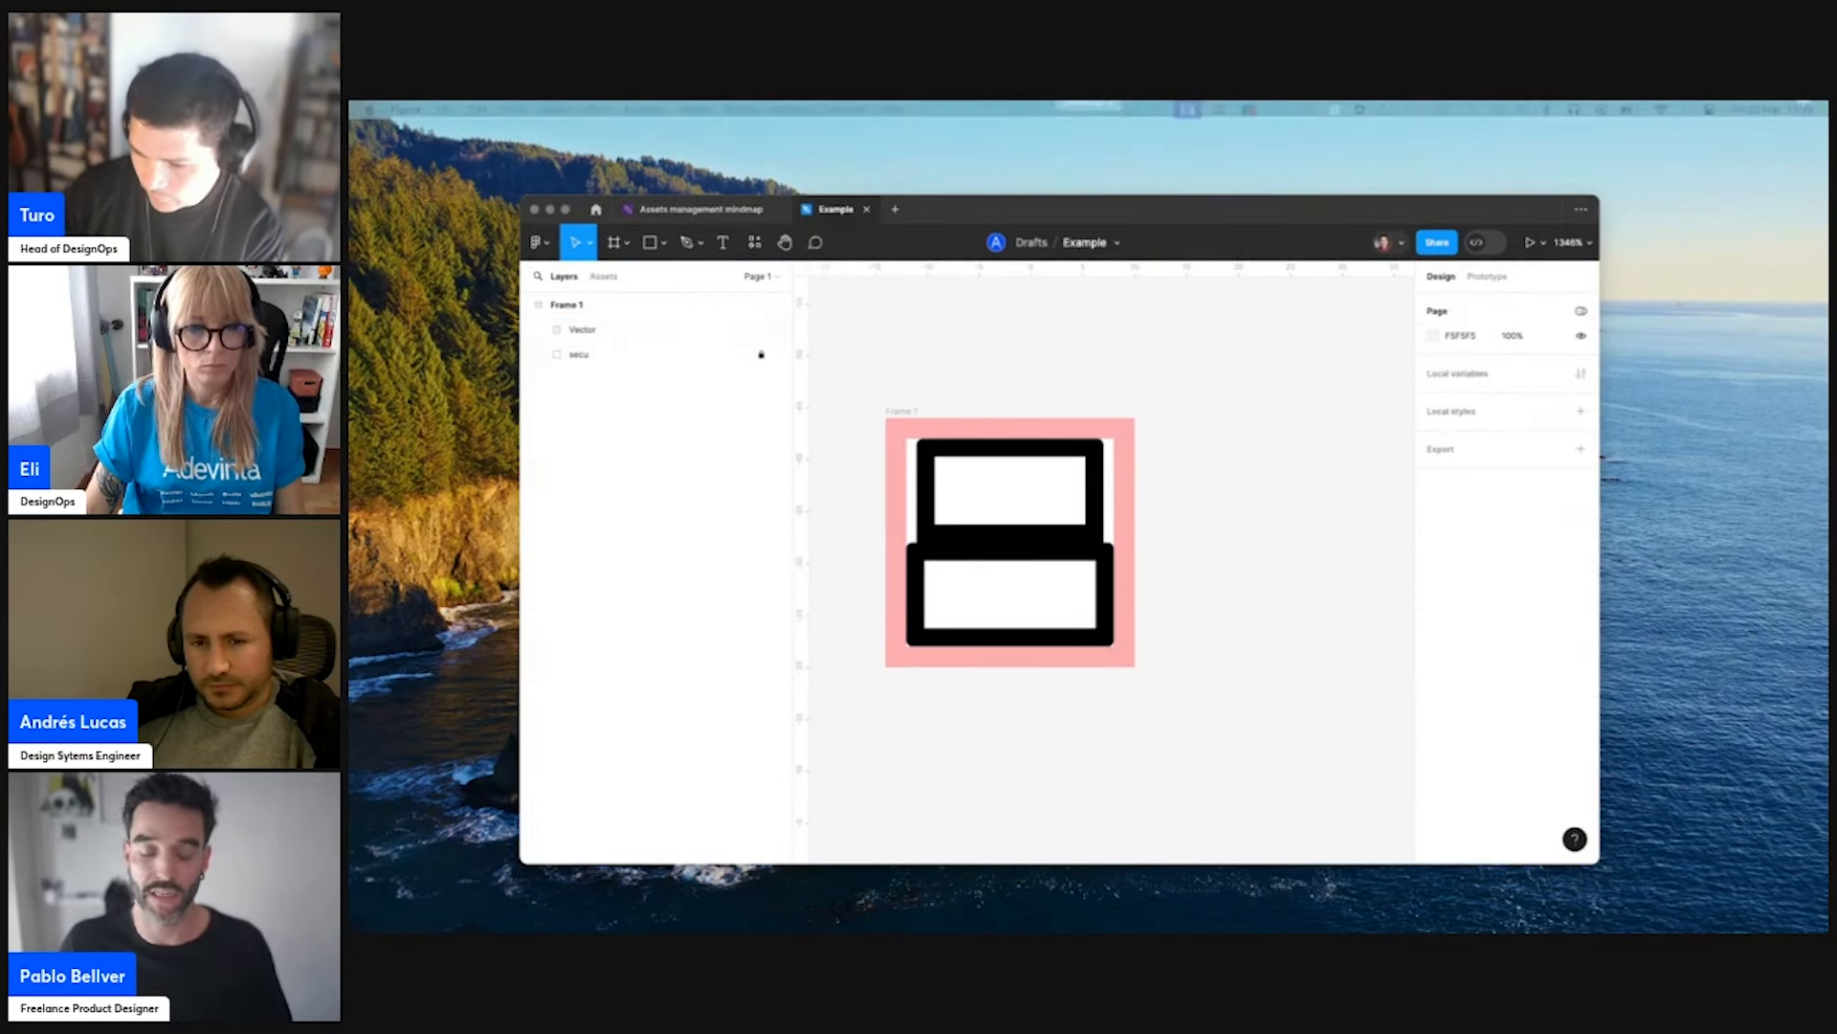
- Try to move the drawer outline's anchor point where the upper and lower drawers meet, and undo the move
left_click(1275, 697)
scroll(1049, 603, "up", 5)
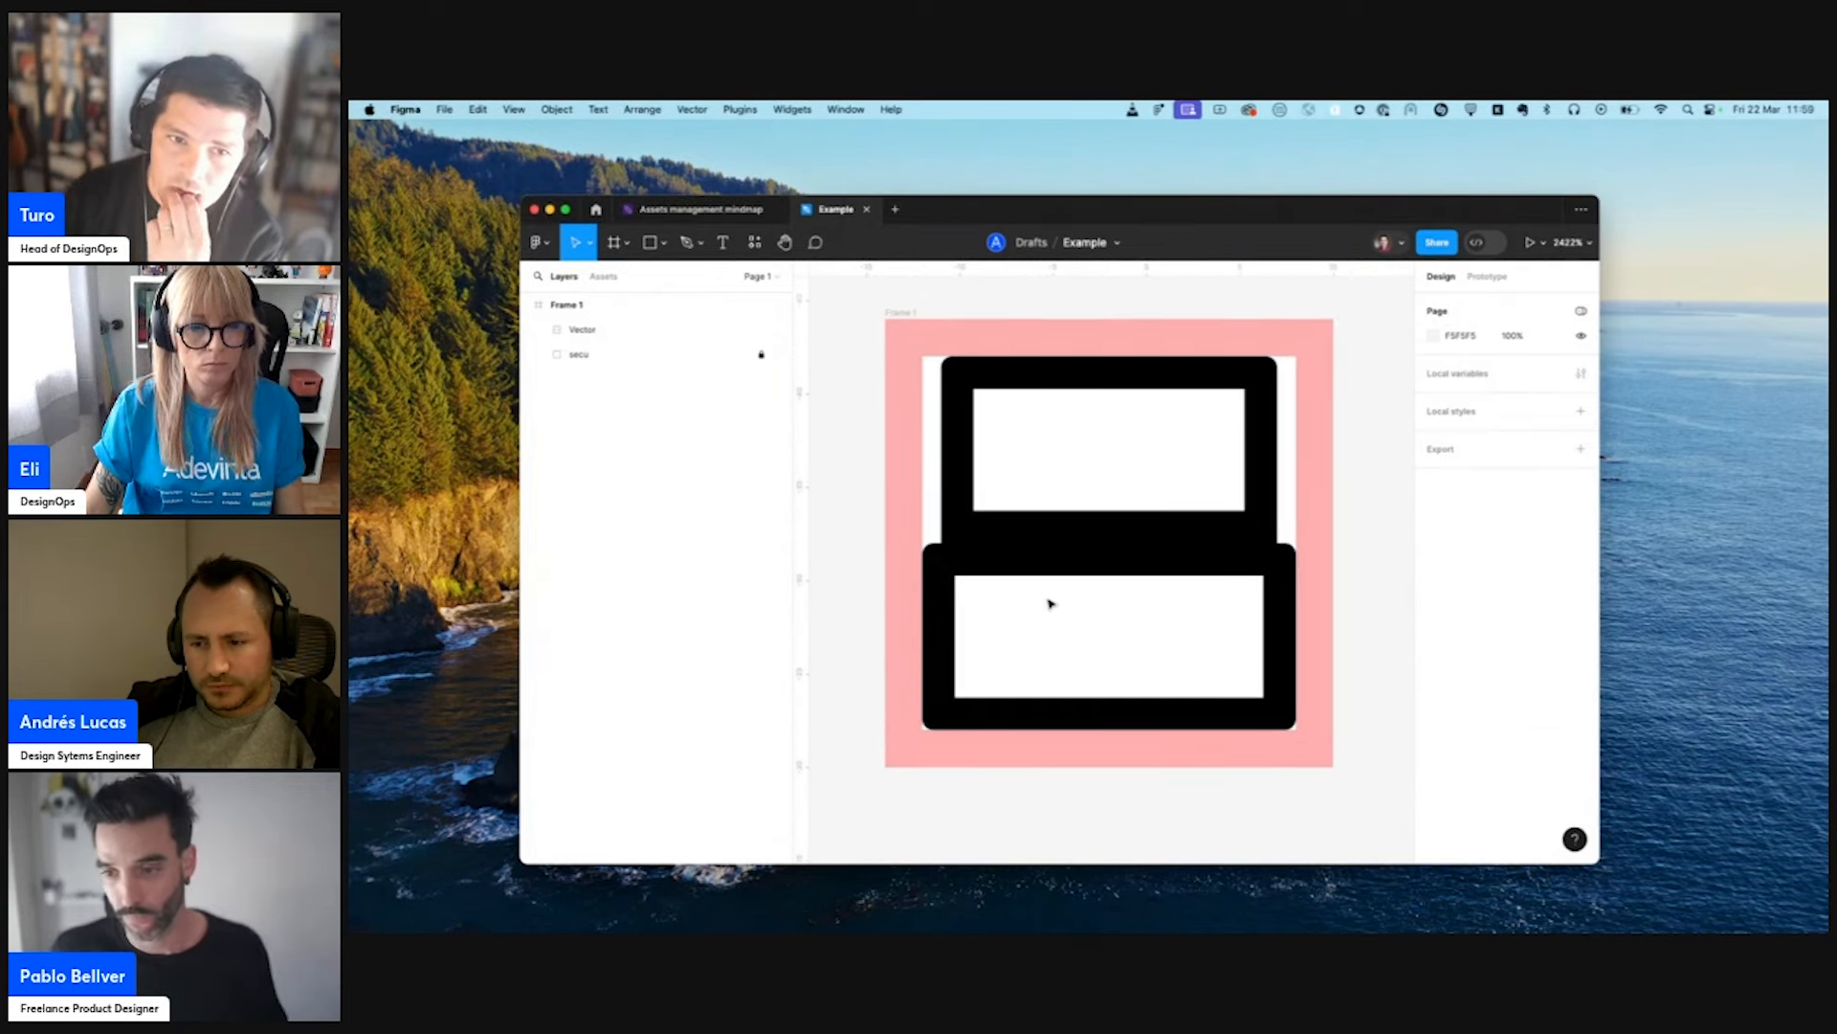
left_click(1097, 522)
double_click(1116, 543)
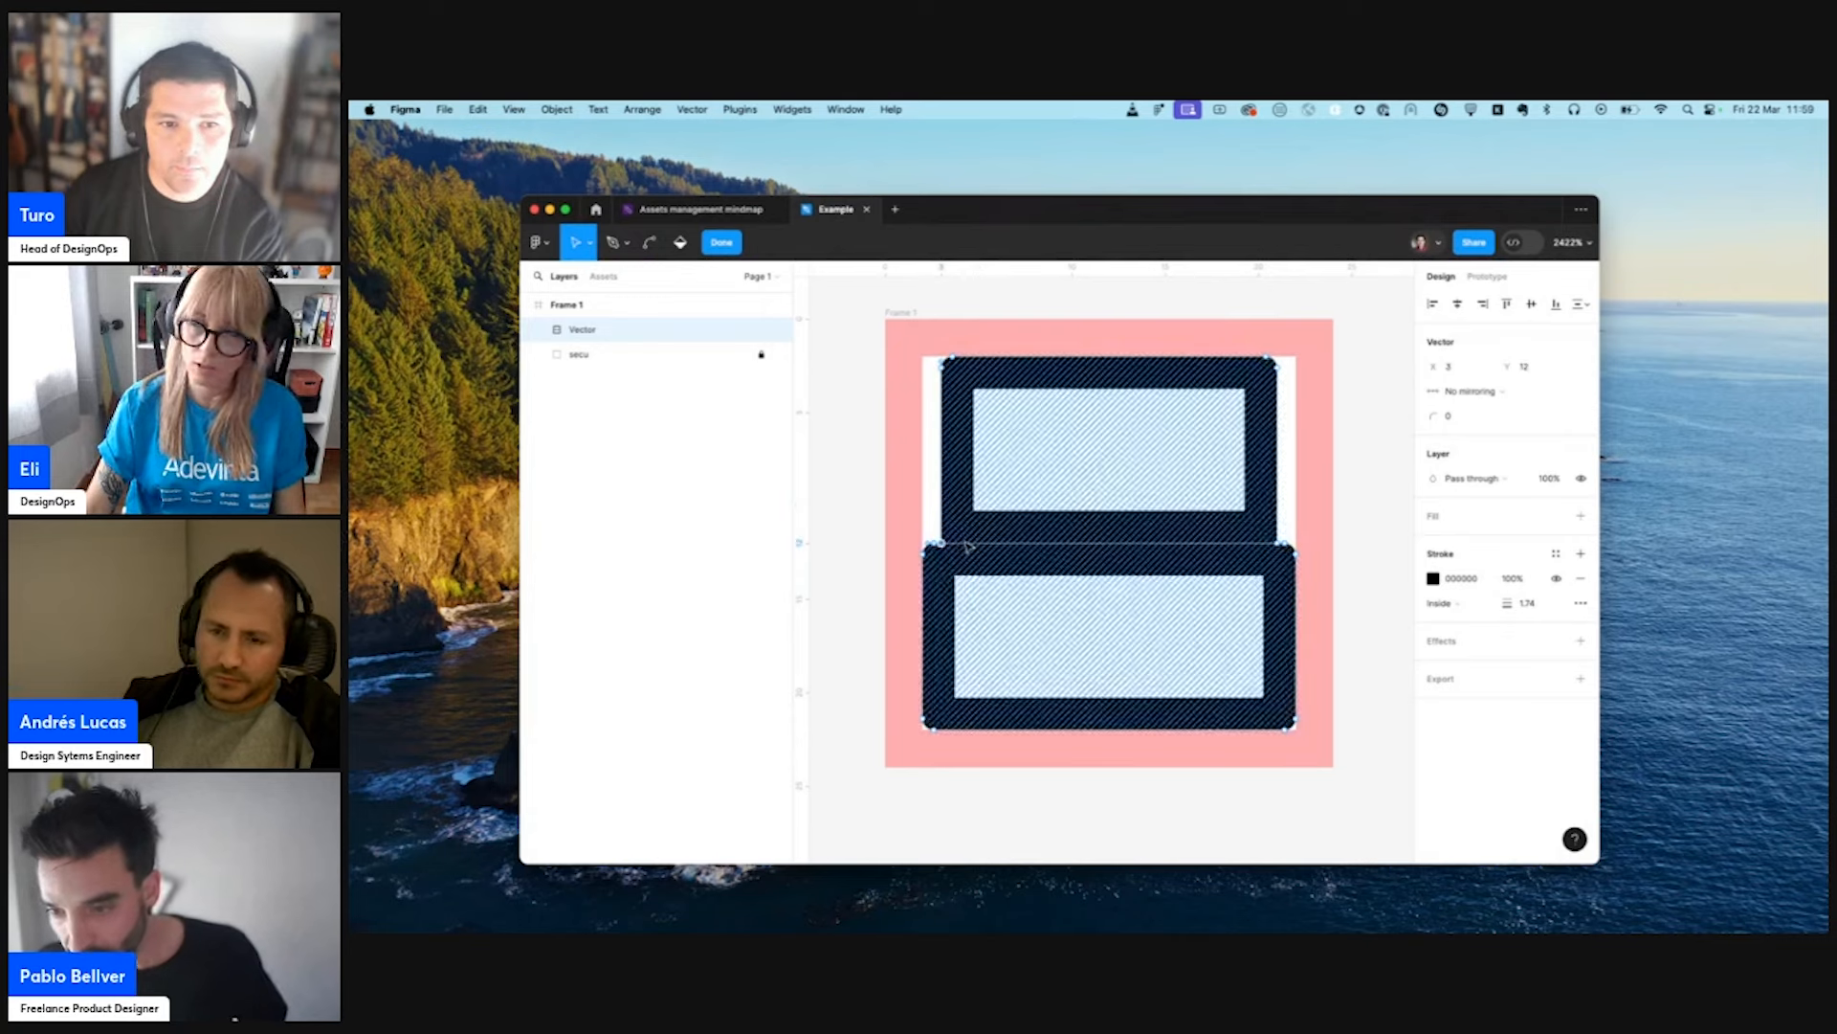
left_click_drag(1280, 548, 1280, 519)
key("super+z")
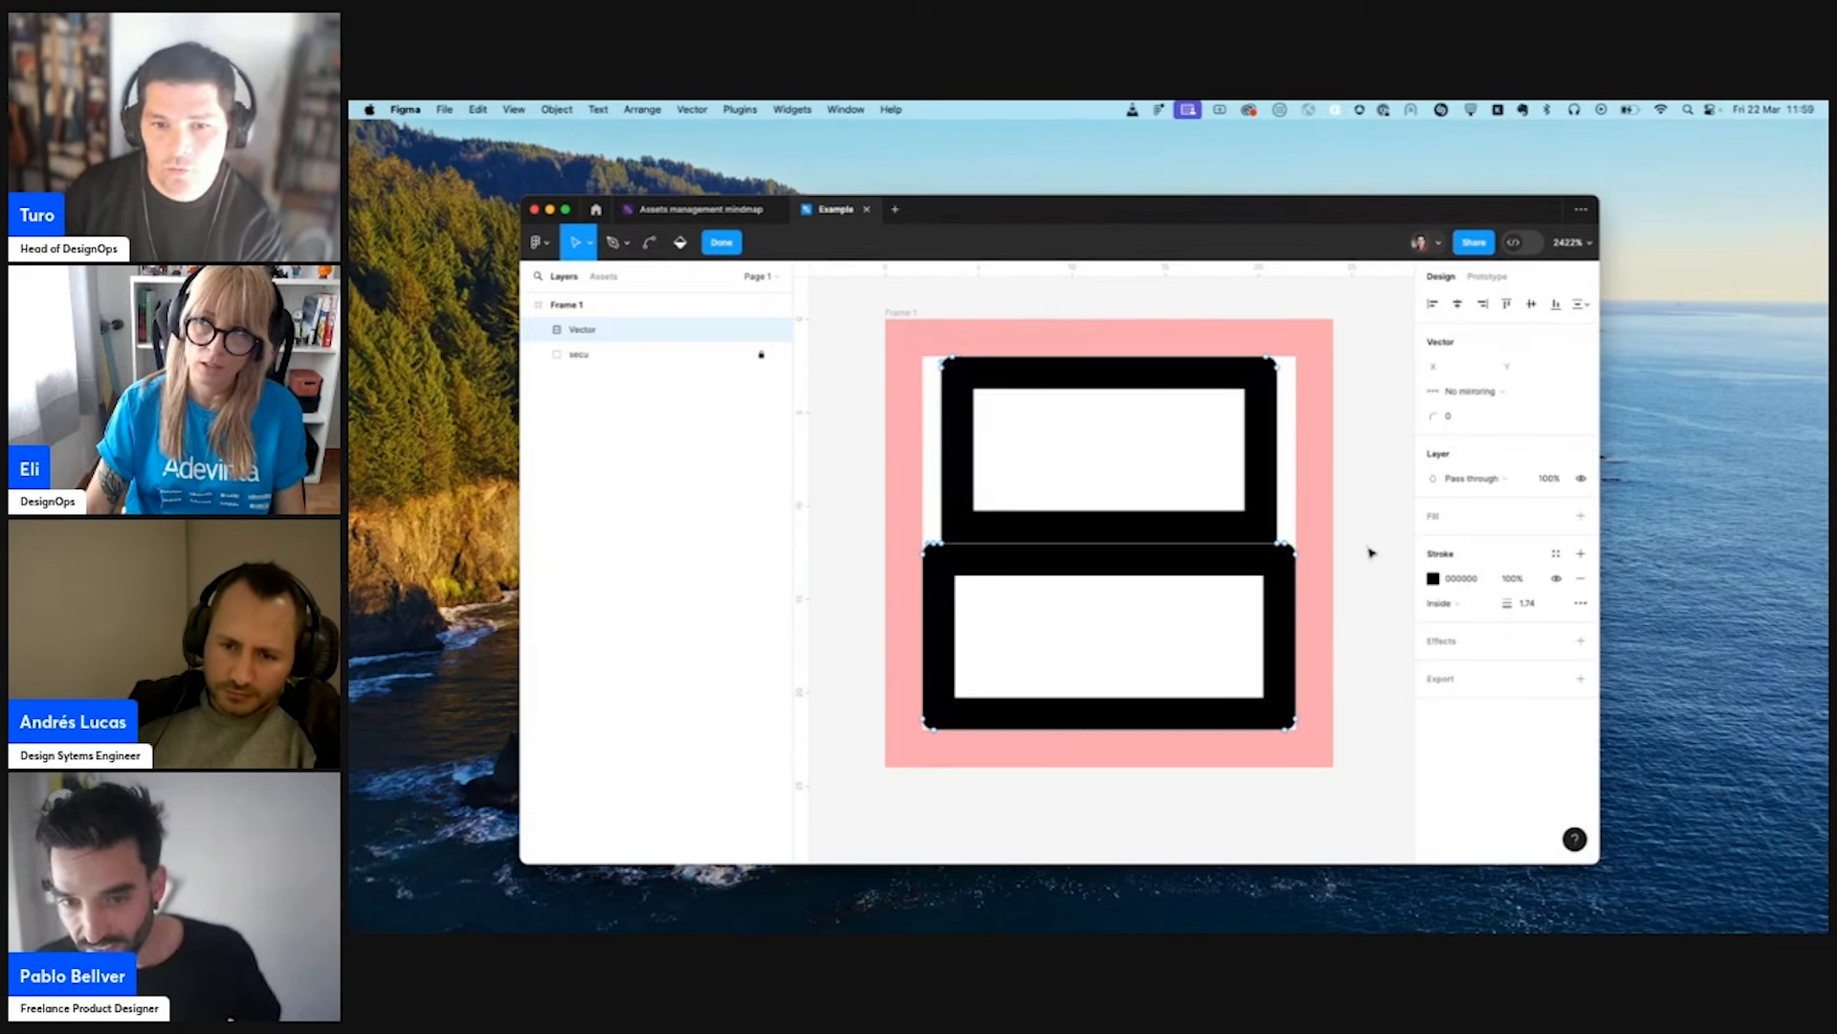
left_click(1371, 553)
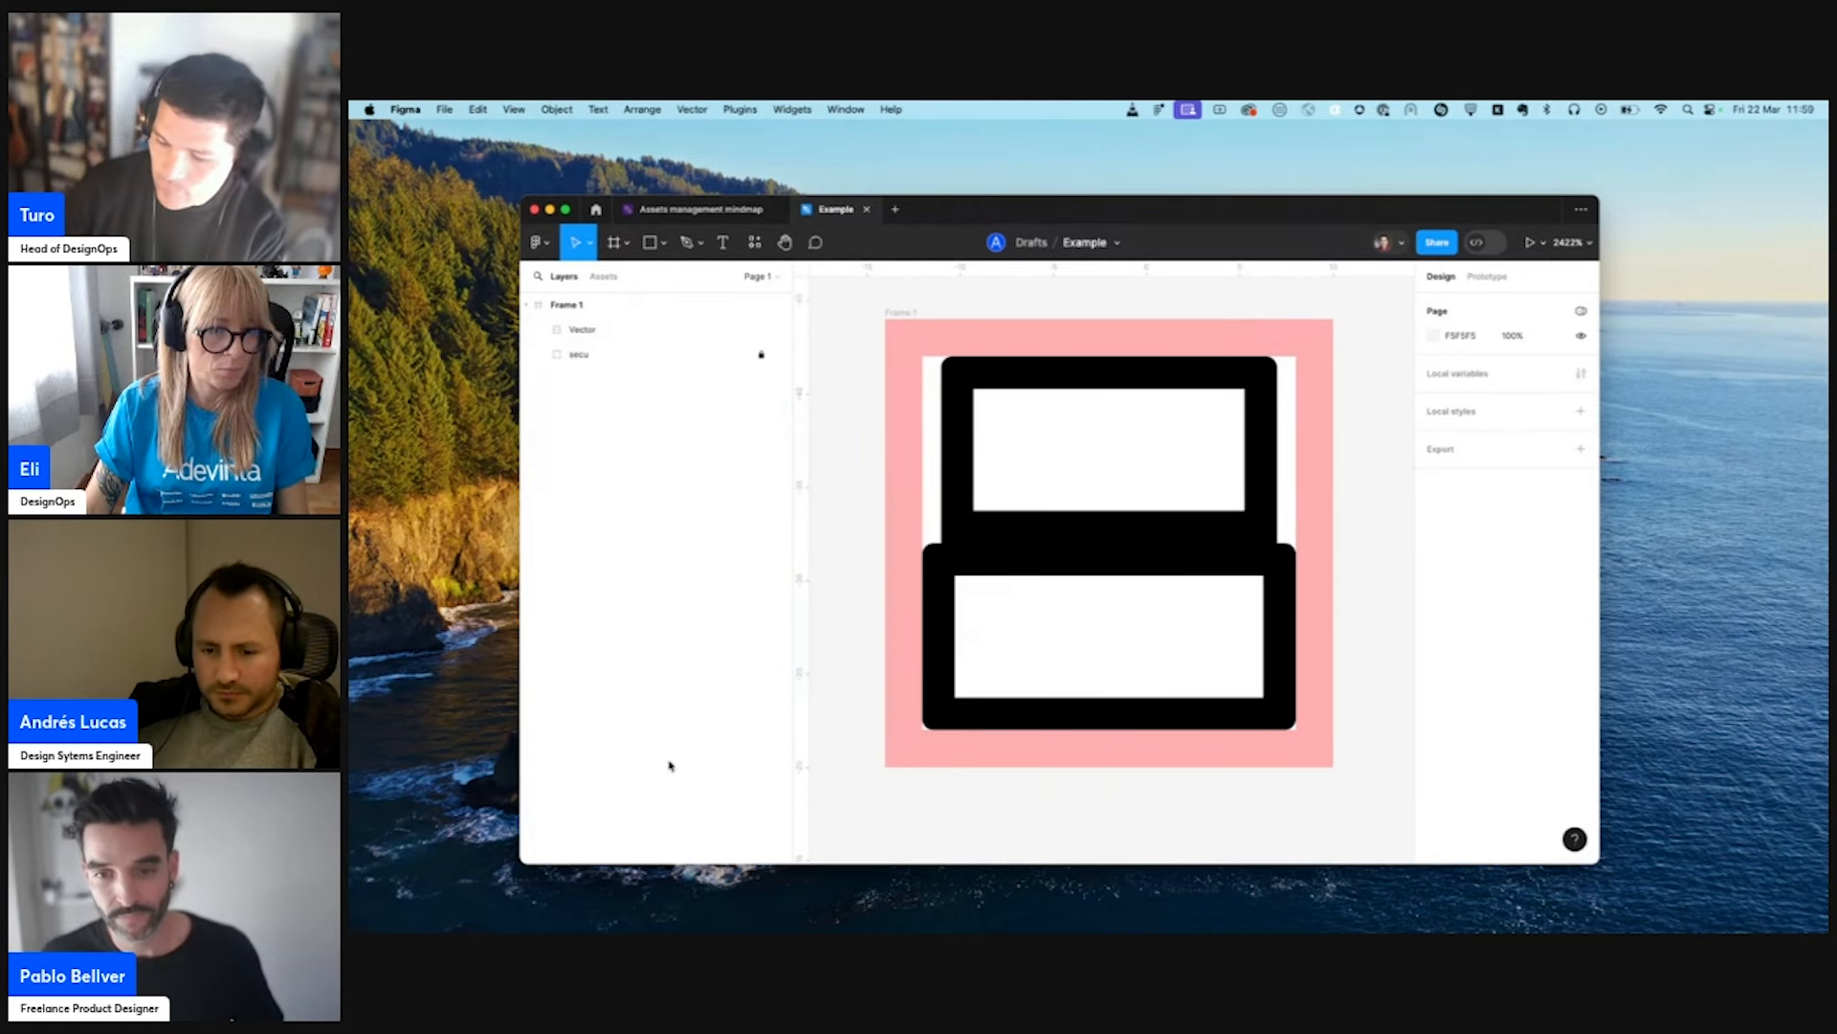
key("alt+super+d")
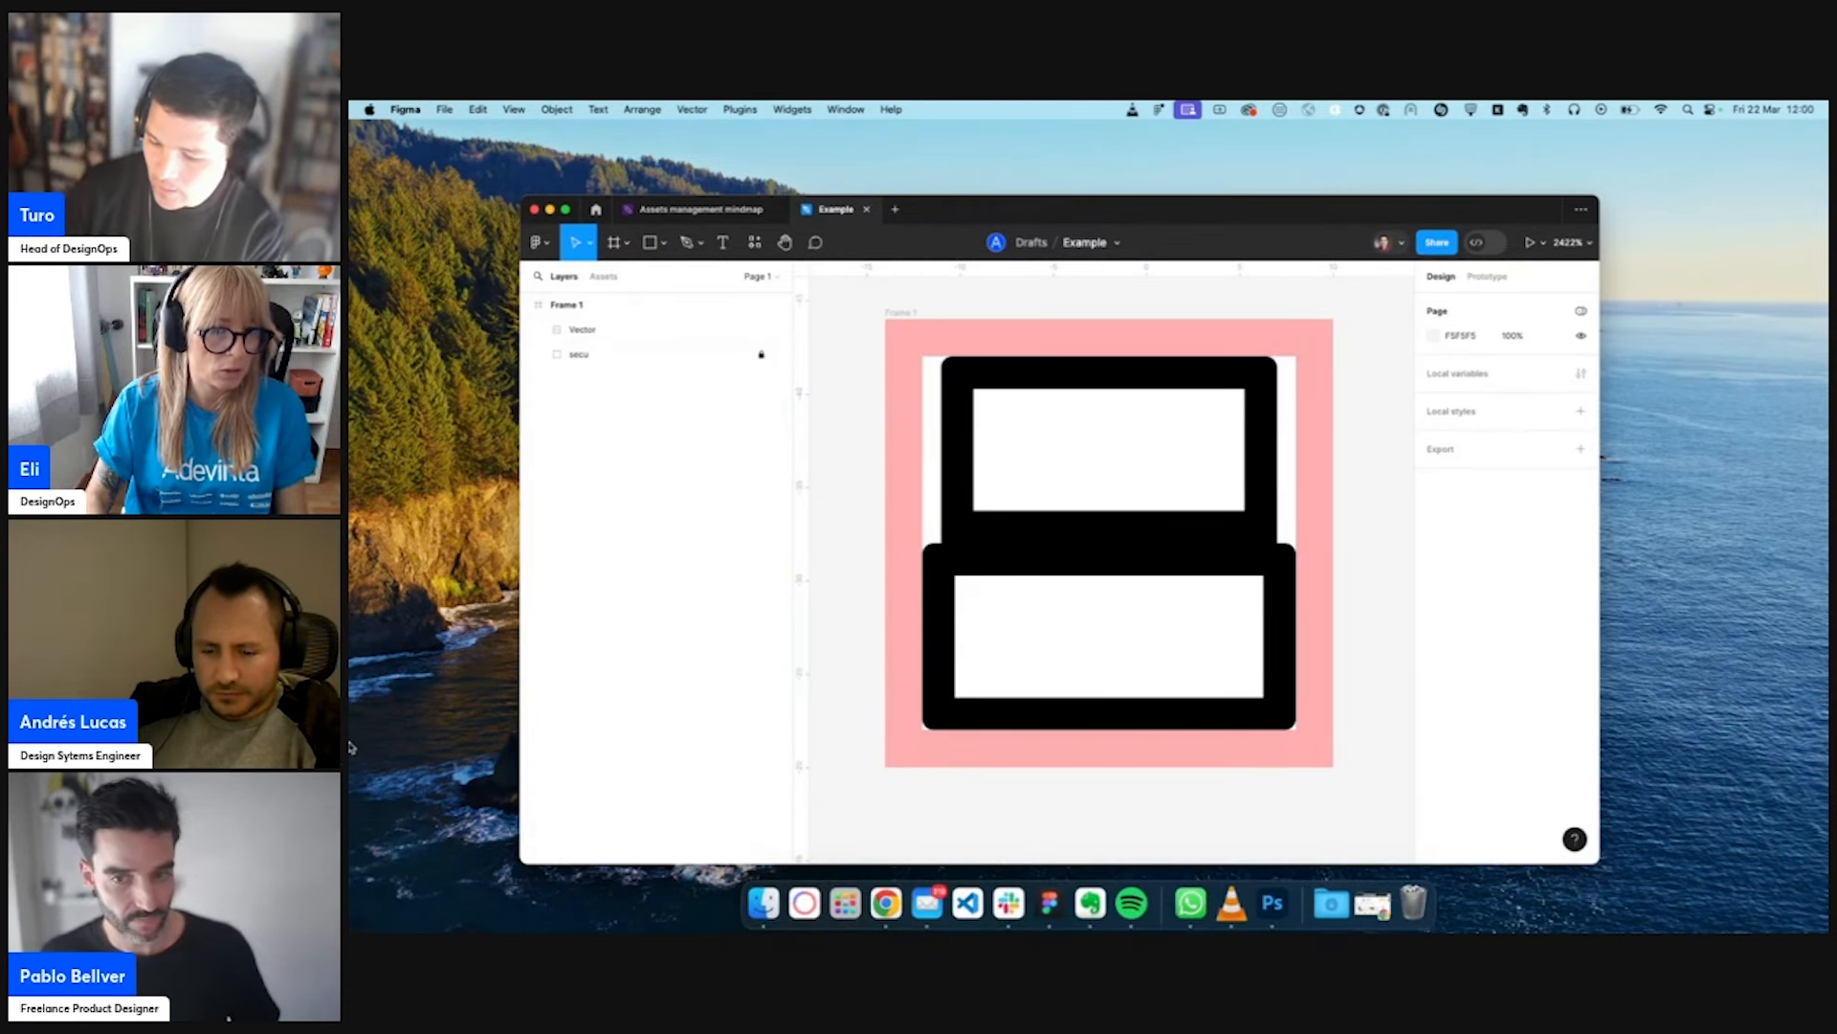
left_click(1009, 902)
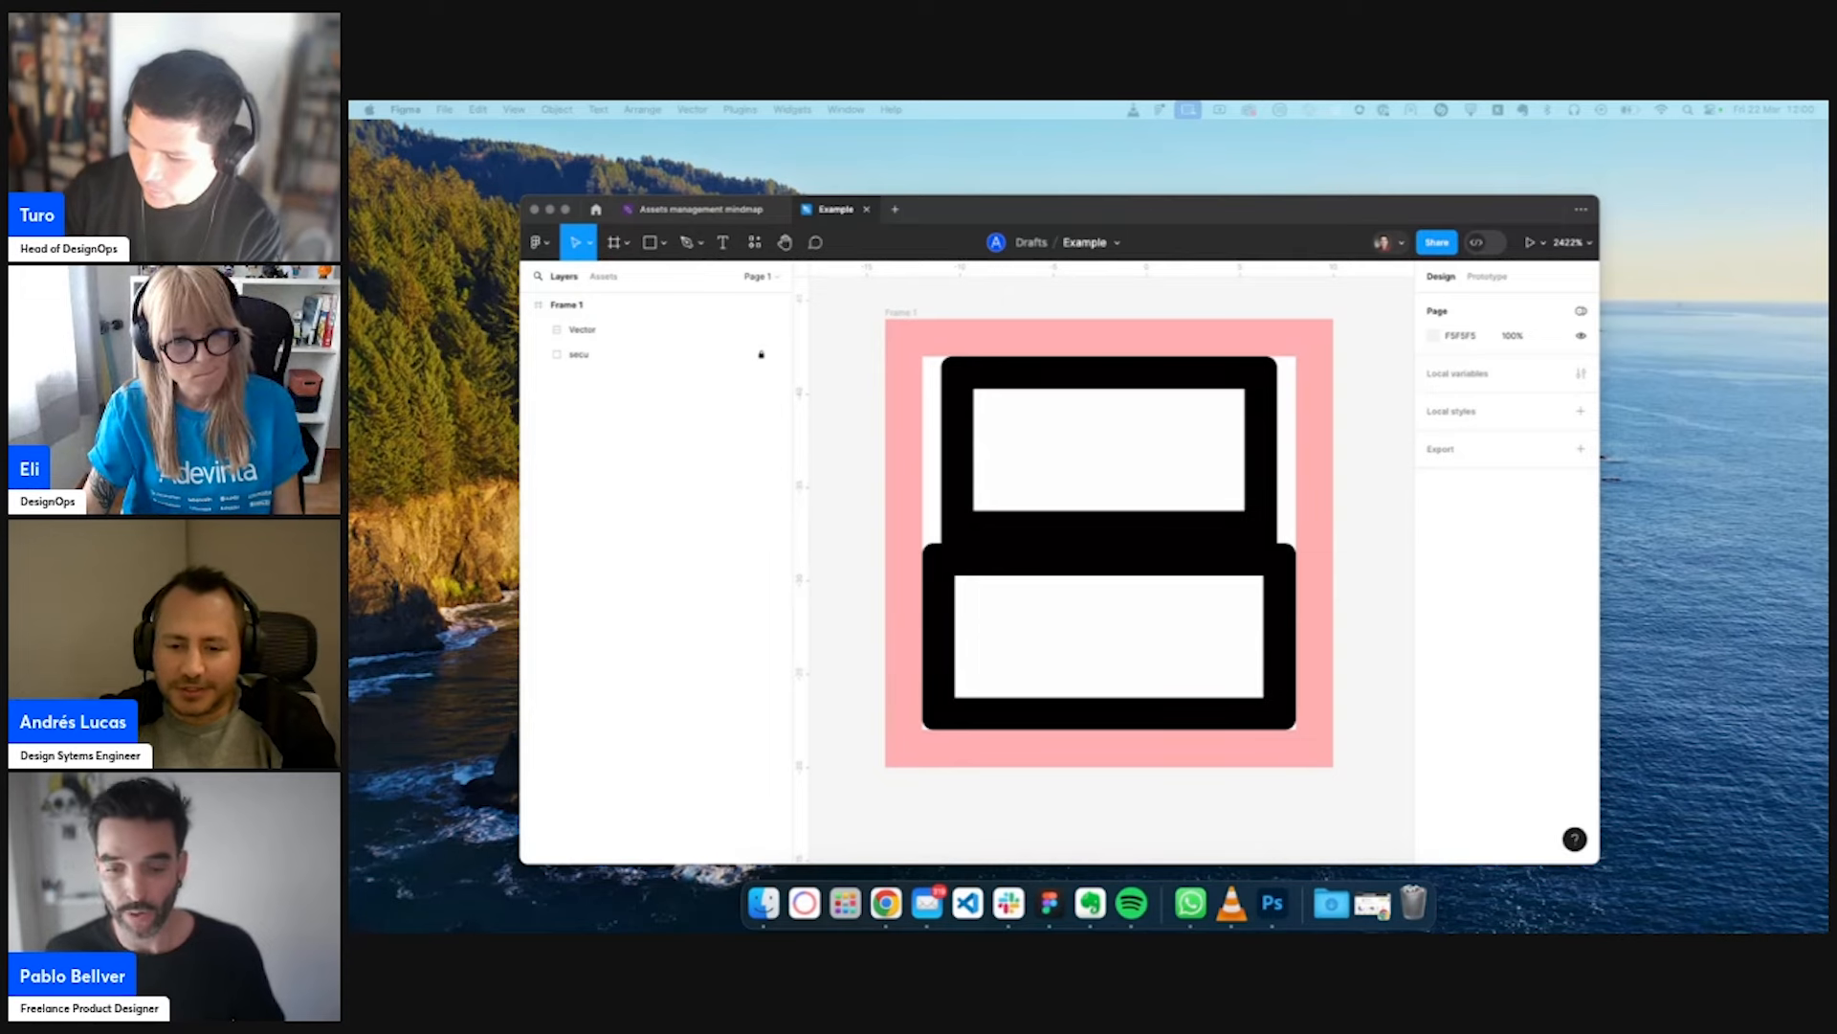
left_click(1391, 537)
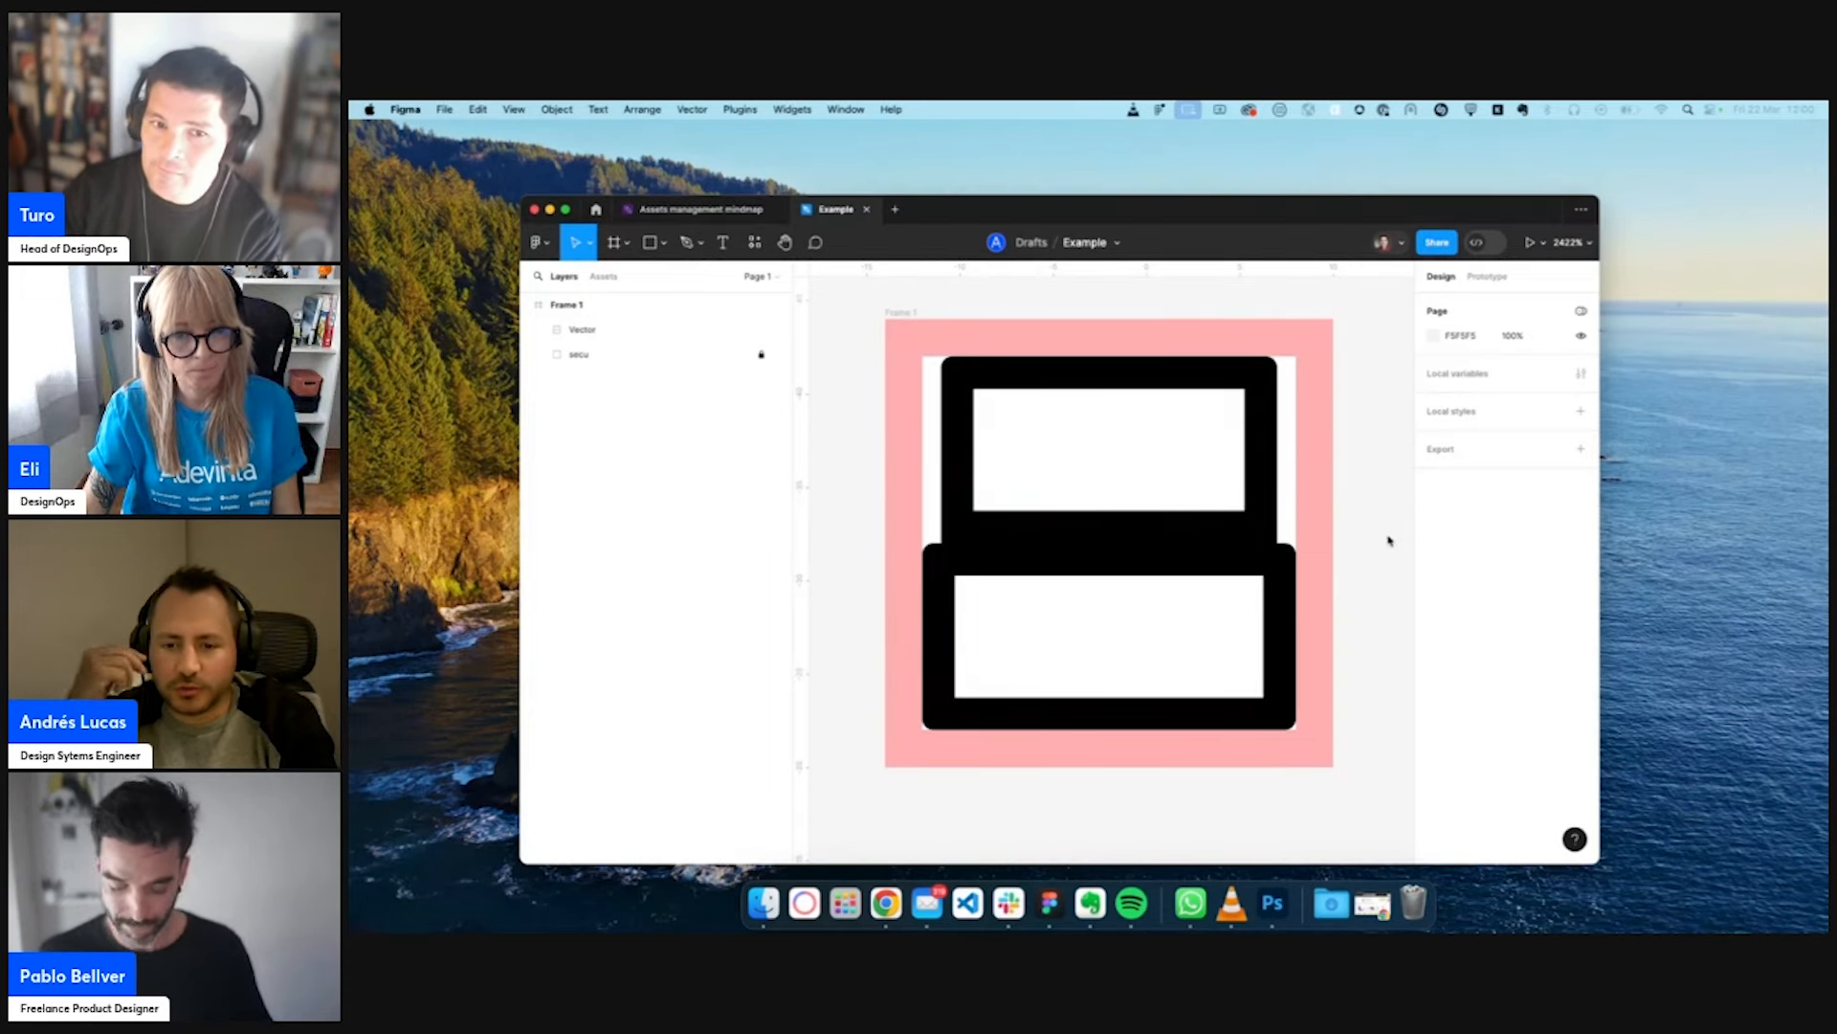
left_click(1179, 537)
double_click(1179, 537)
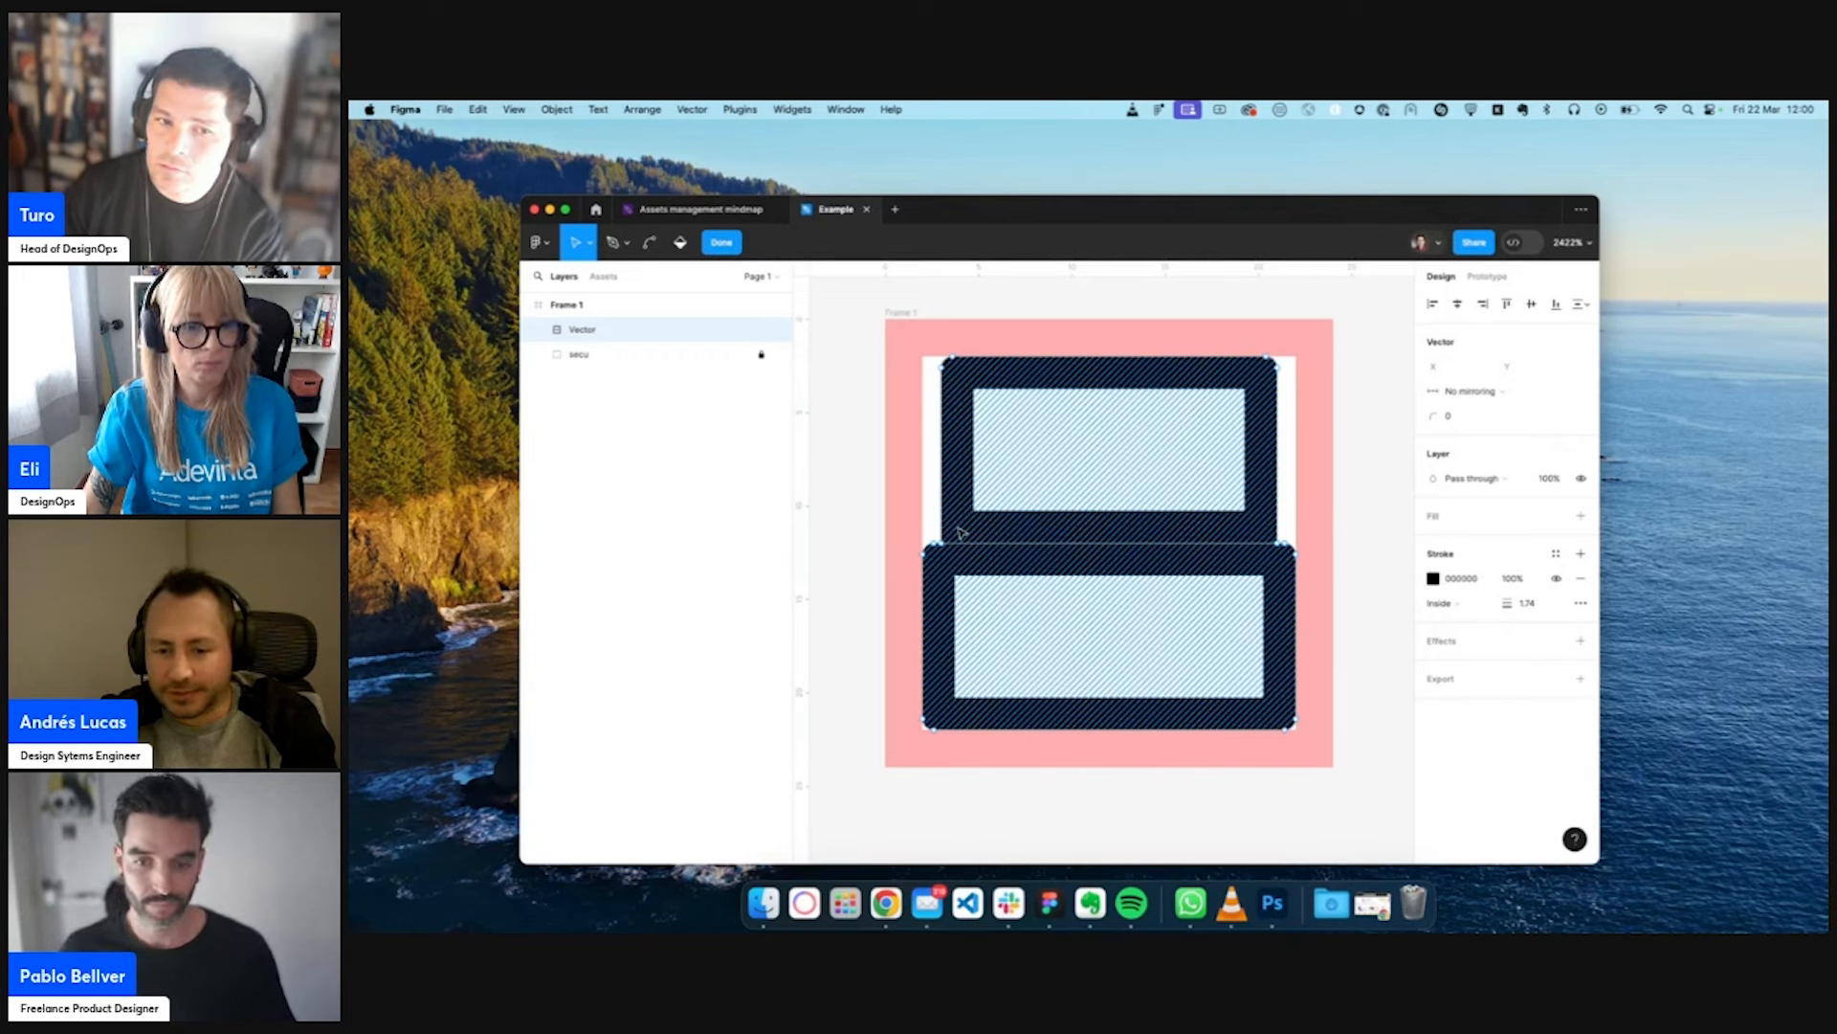
key("Escape")
key("Escape")
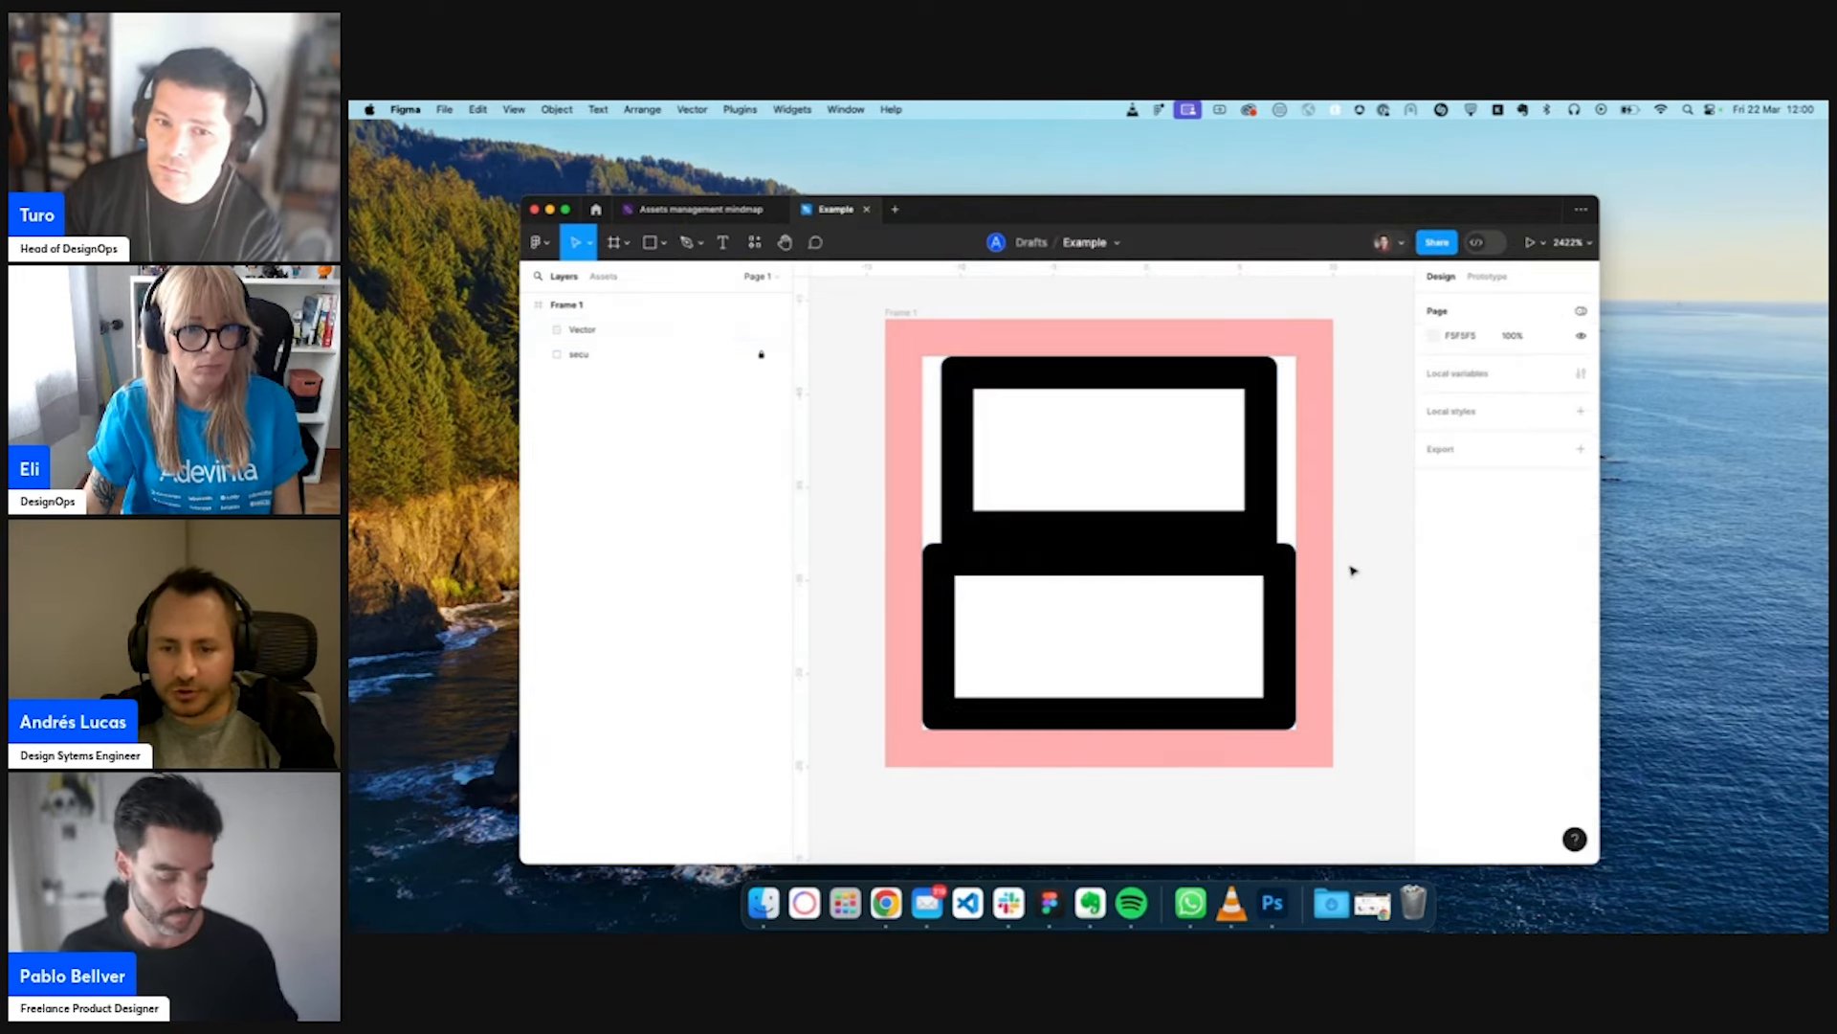
- Duplicate the pink icon frame and place the copy beside the original
scroll(1353, 570, "down", 5)
scroll(1344, 565, "right", 3)
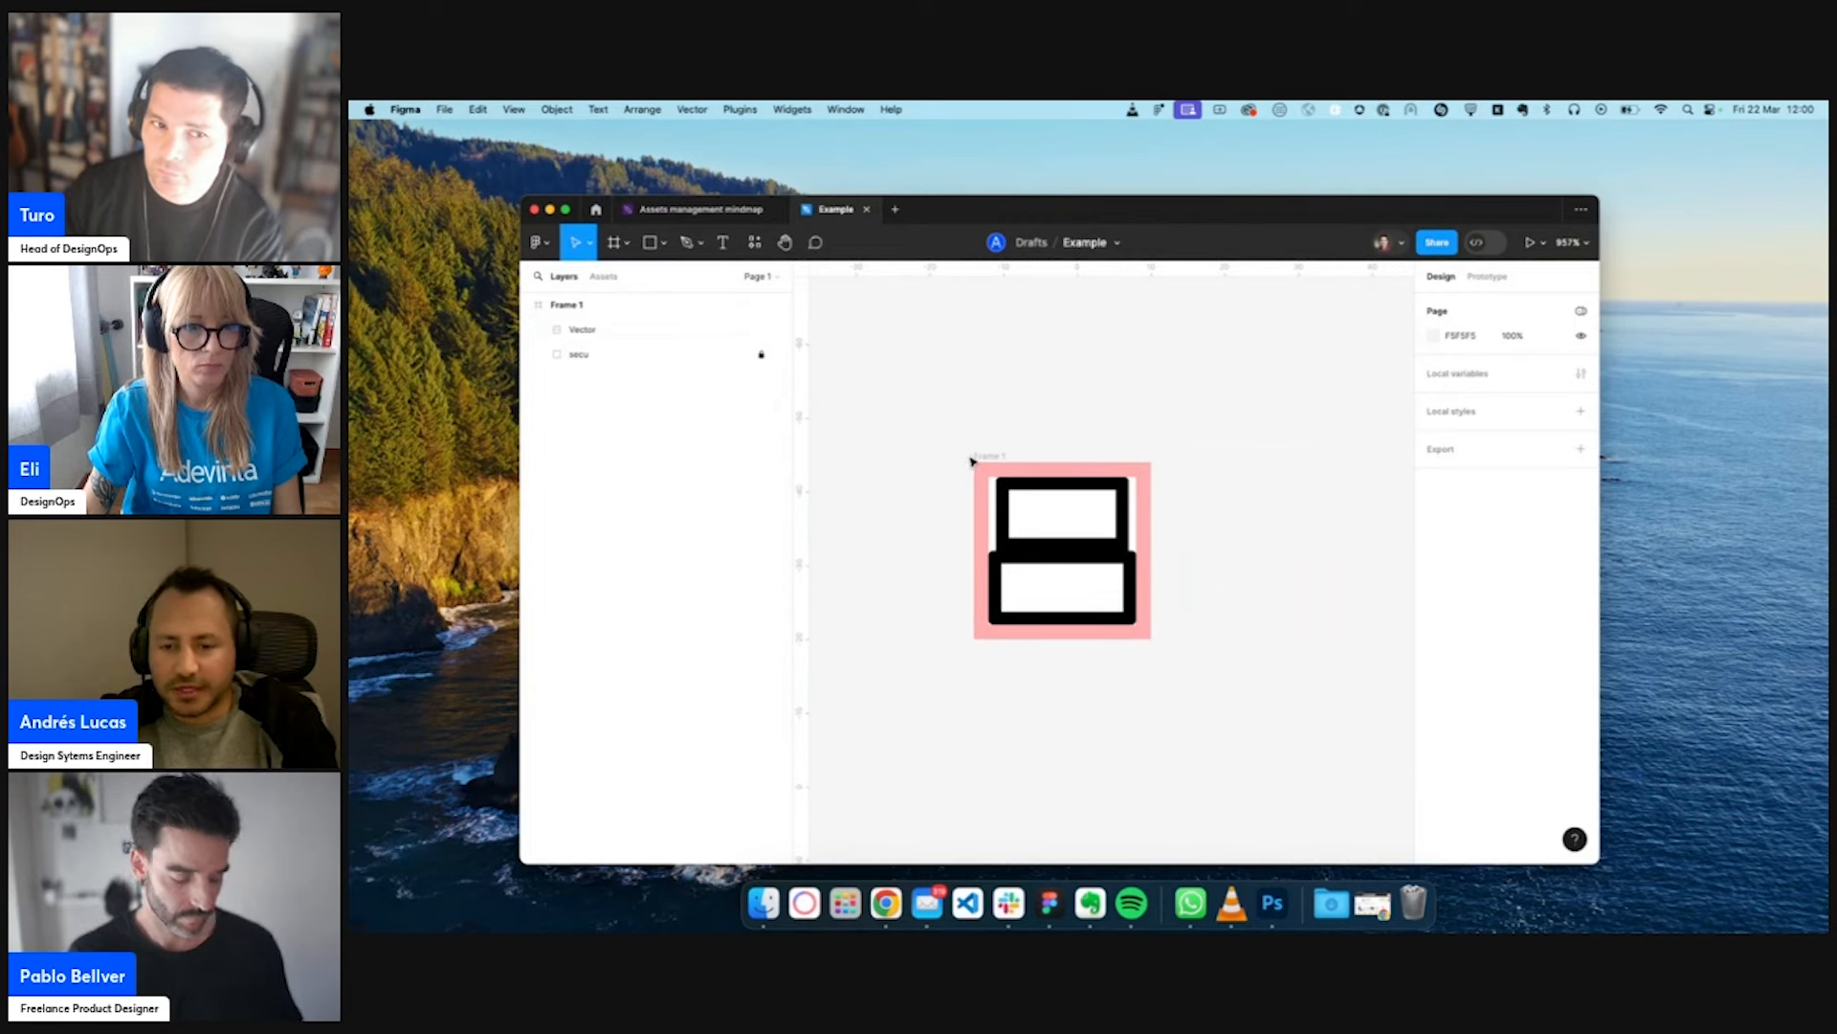
left_click_drag(986, 460, 1226, 458)
left_click(1247, 397)
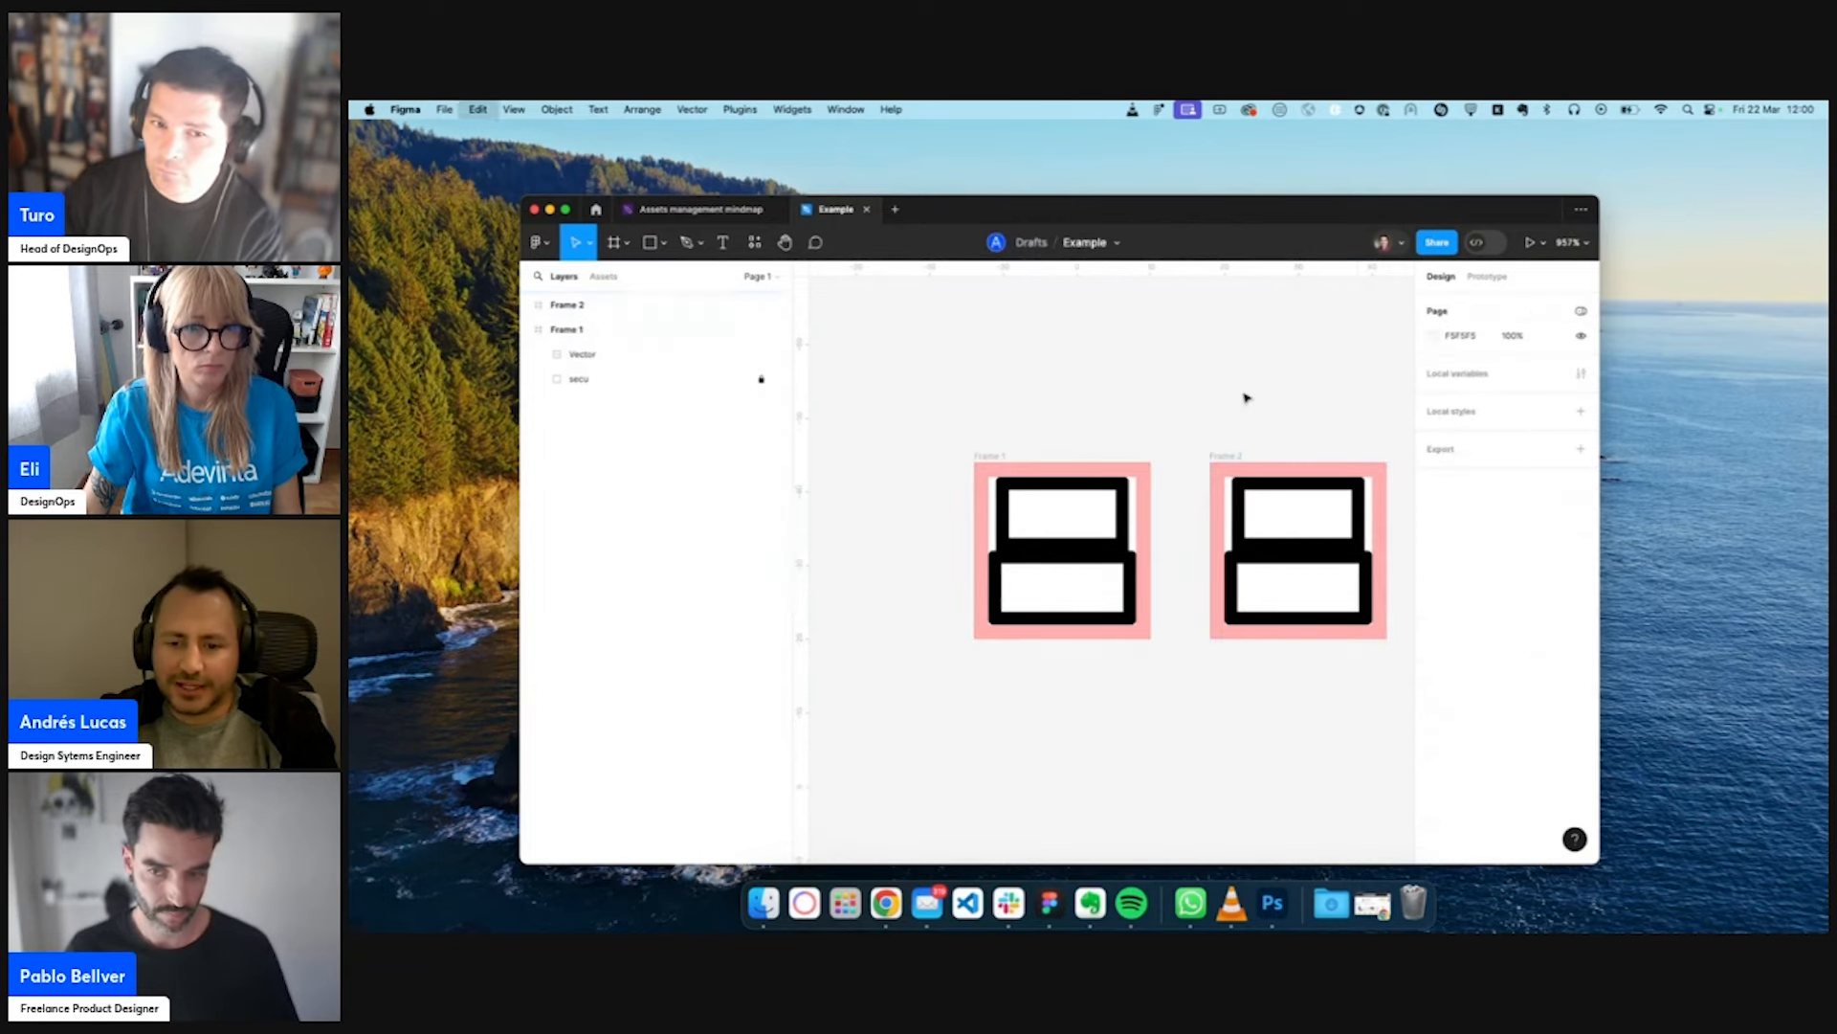
key("super+v")
left_click_drag(1169, 583, 1223, 533)
left_click_drag(1250, 605, 1135, 494)
key("BackSpace")
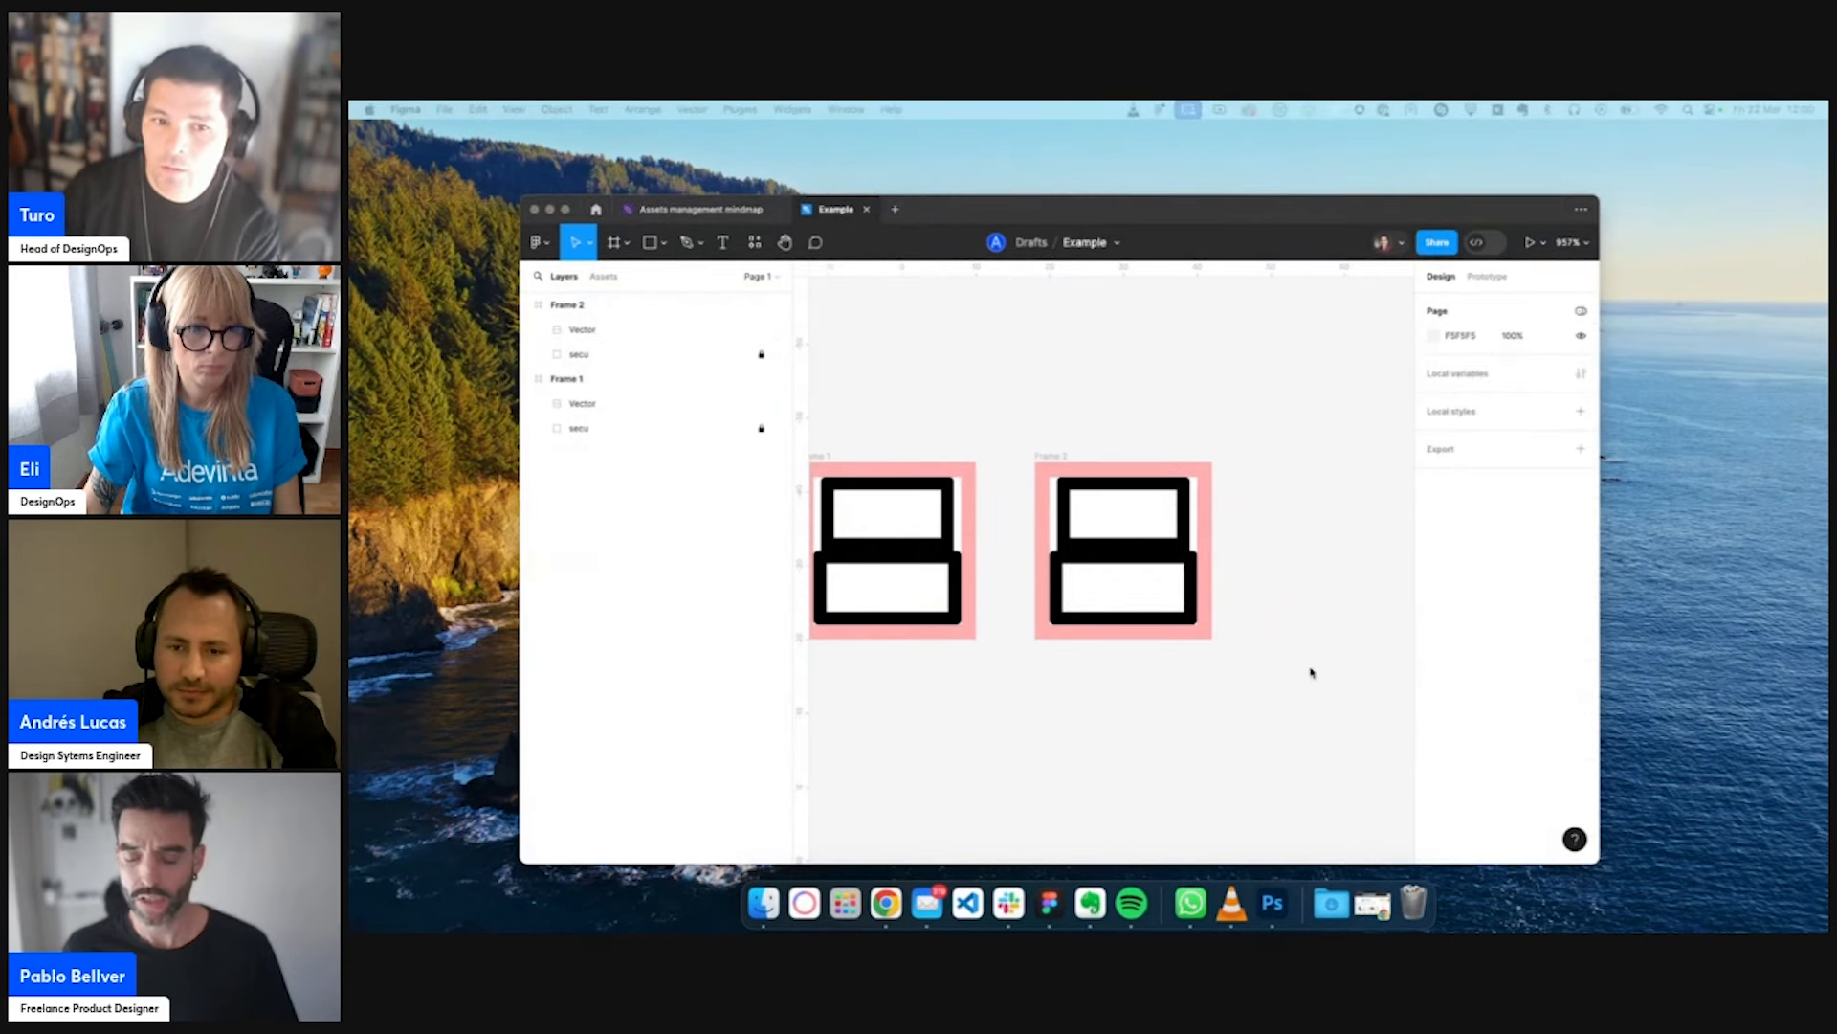
- Paste the solid heart icon over the upper-right corner of Frame 2, sized 11 × 11, and recolor it bright red
left_click(1283, 641)
key("super+v")
left_click_drag(1129, 605, 1173, 517)
left_click(1434, 742)
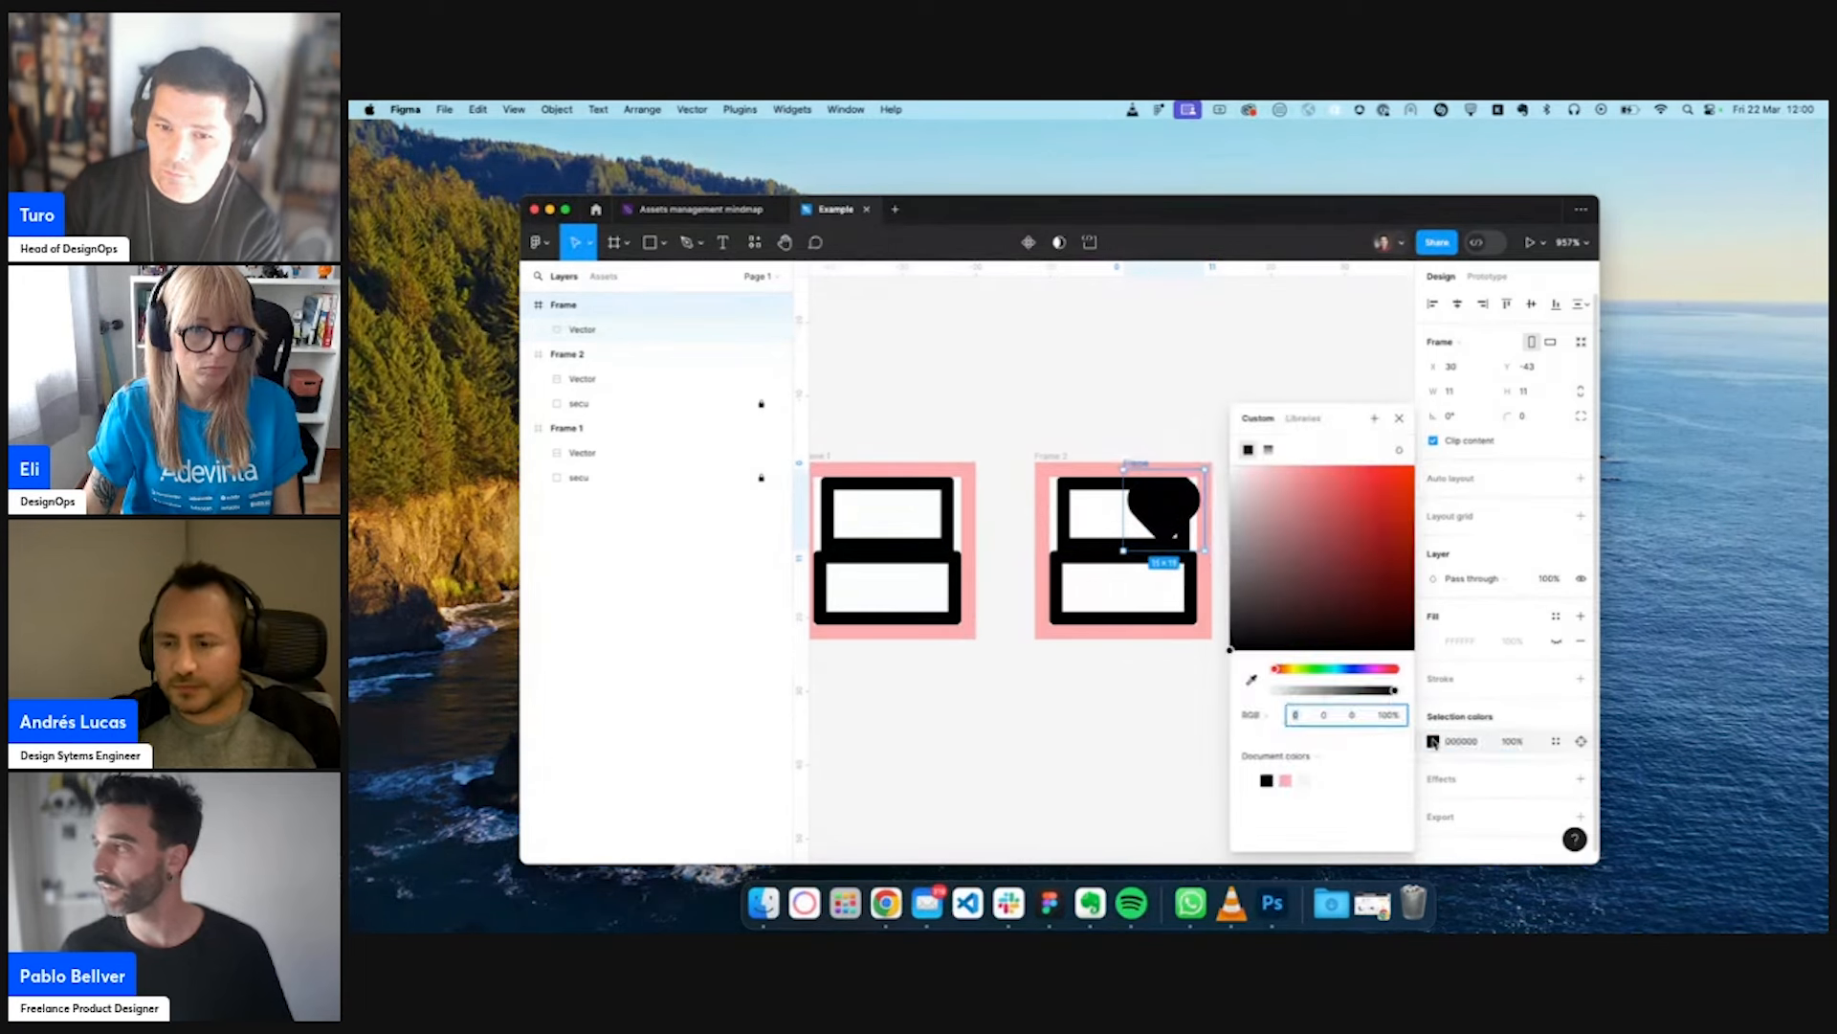
left_click_drag(1390, 497, 1466, 465)
left_click(1267, 360)
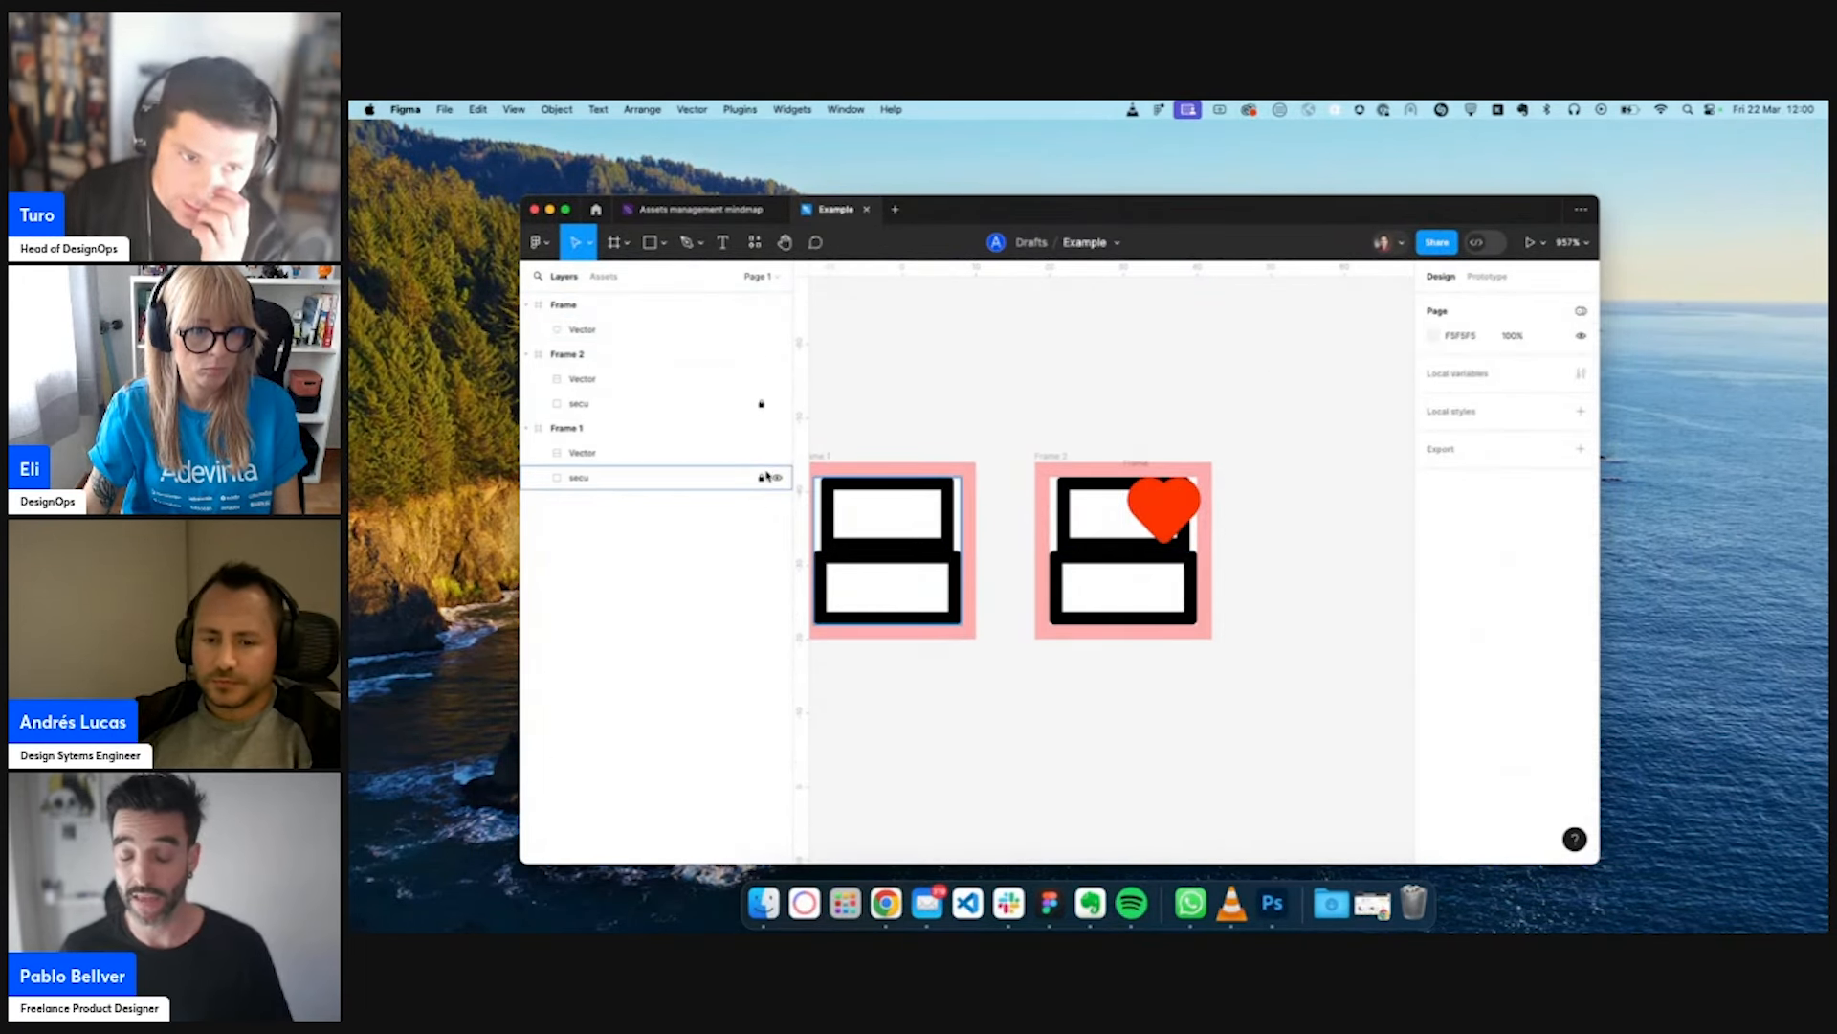
- Hide Frame 1's safe-area rectangle and remove the pink fill from Frame 1 and Frame 2
left_click(778, 478)
left_click(666, 431)
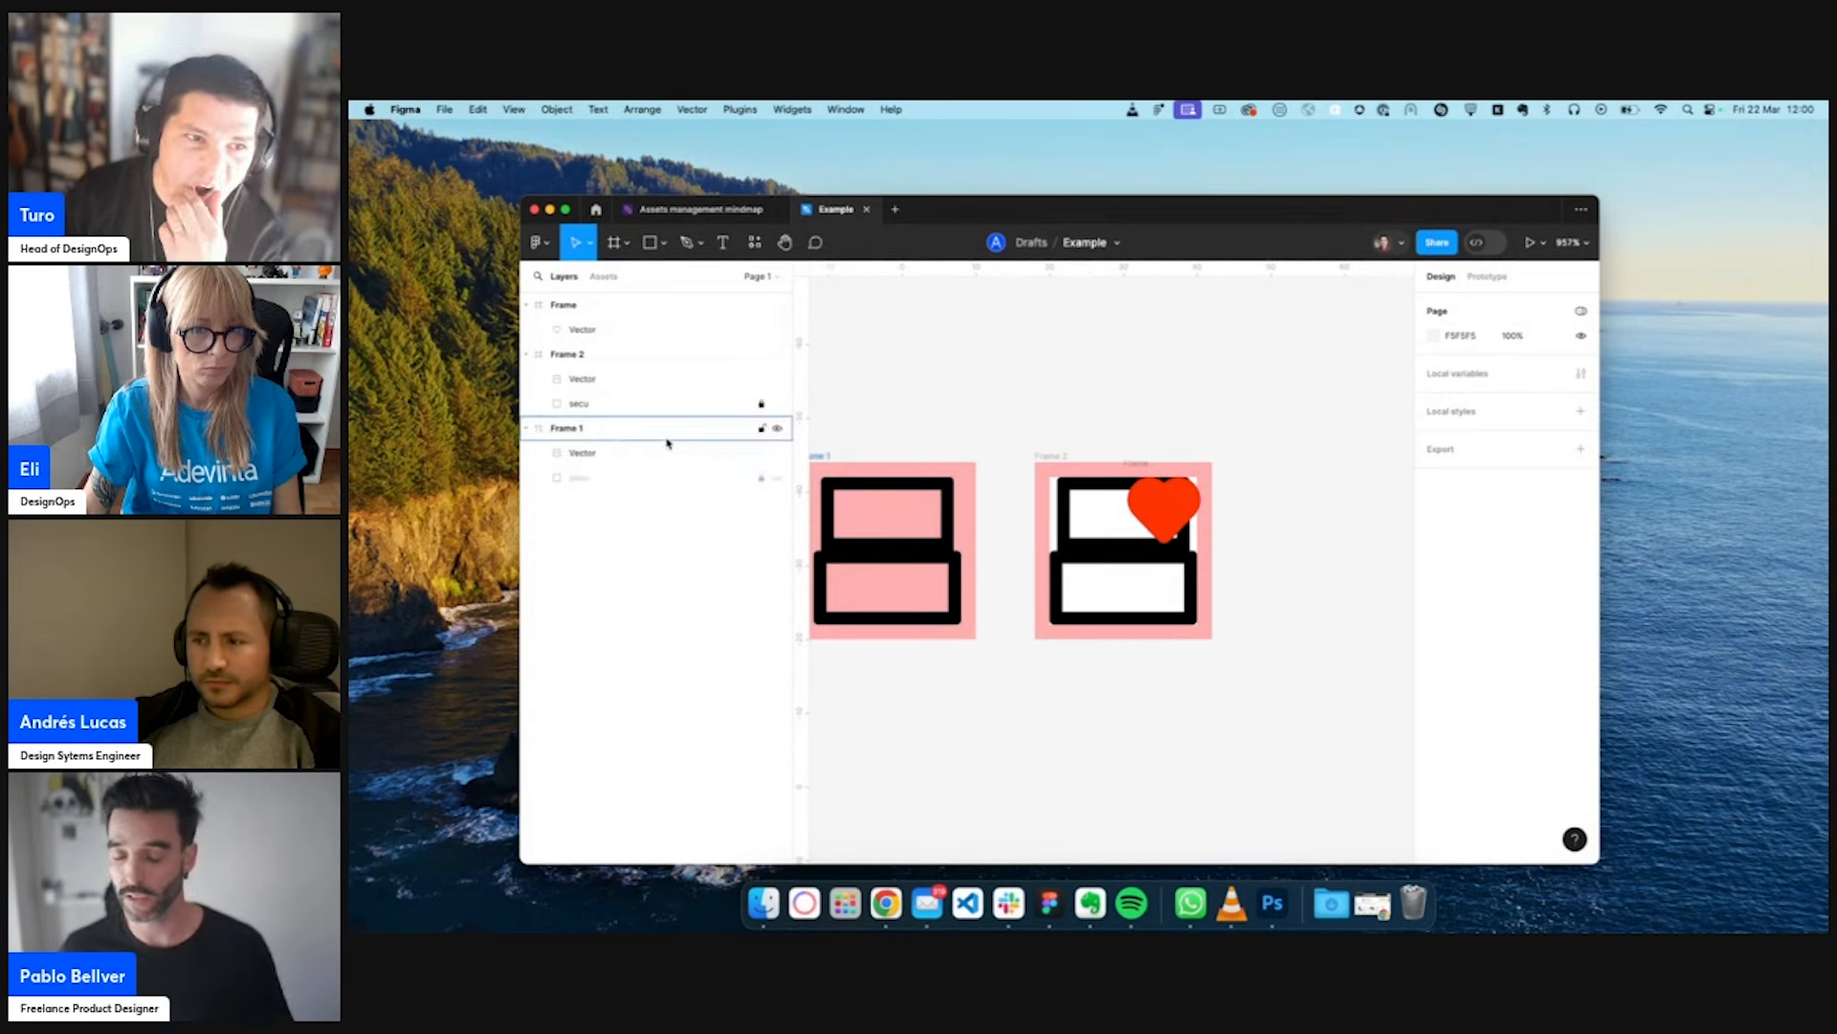
left_click(1580, 640)
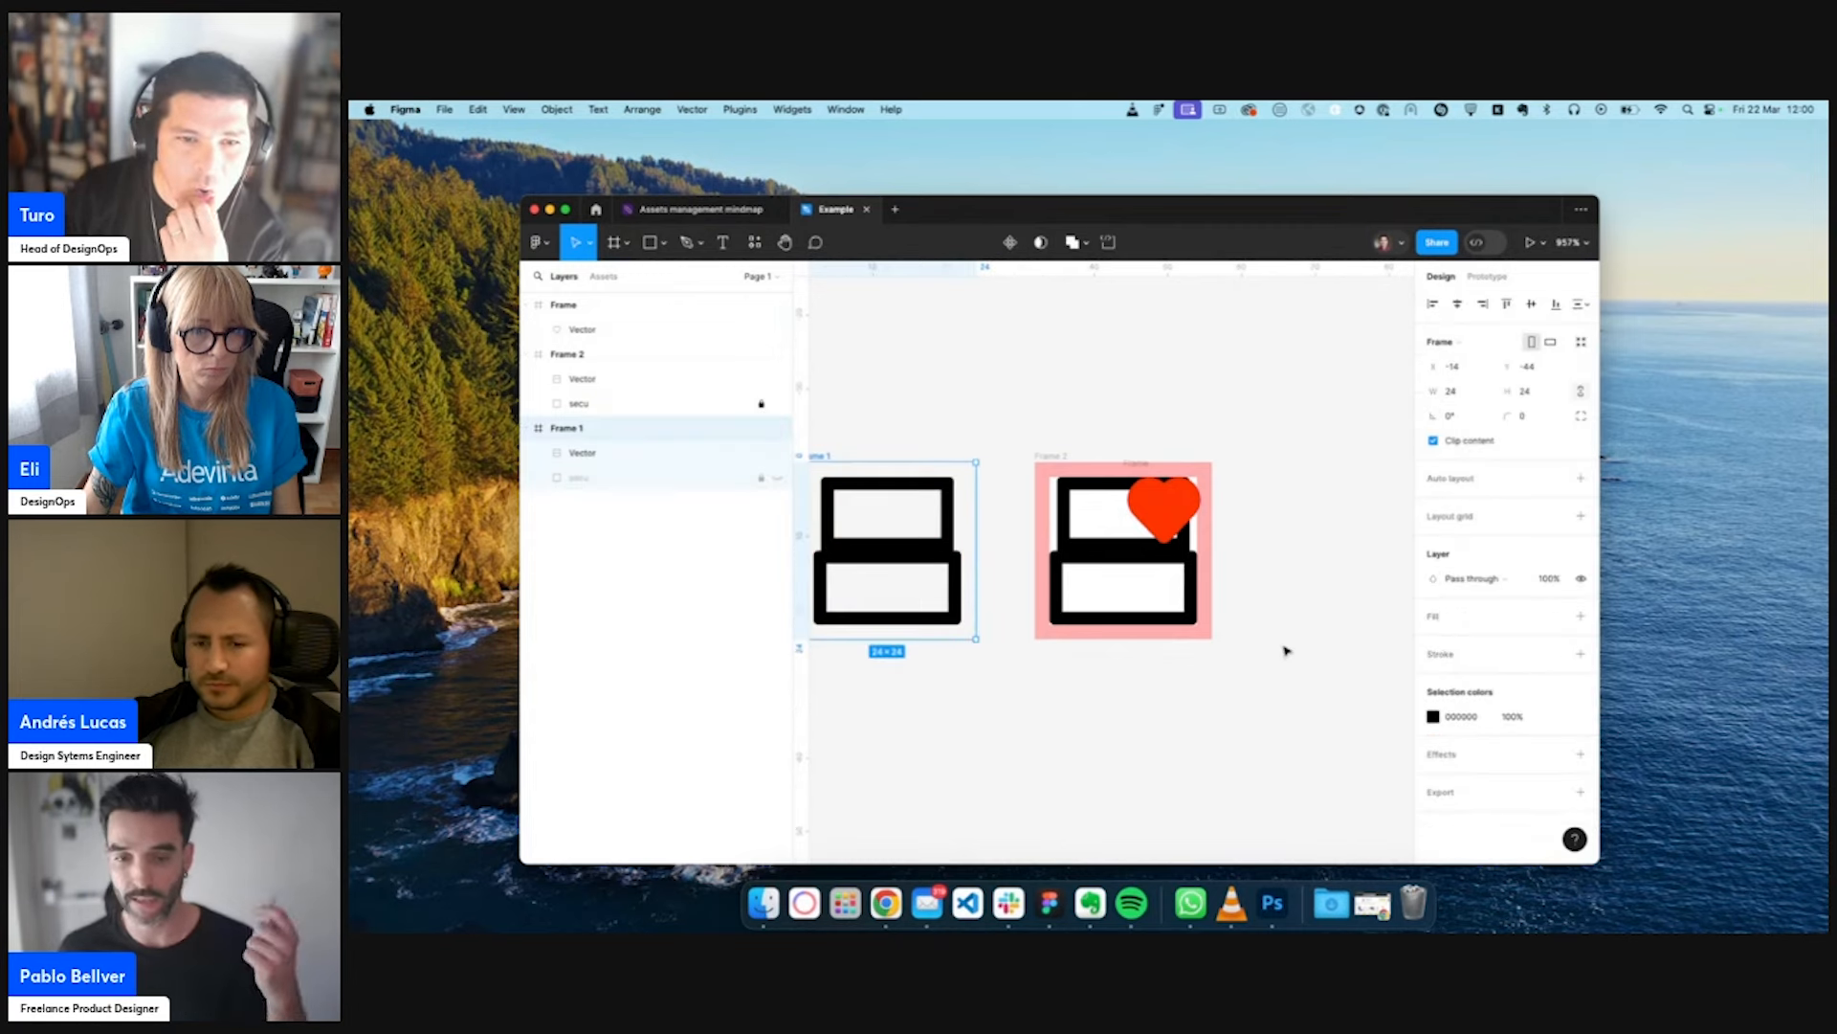
left_click(1052, 459)
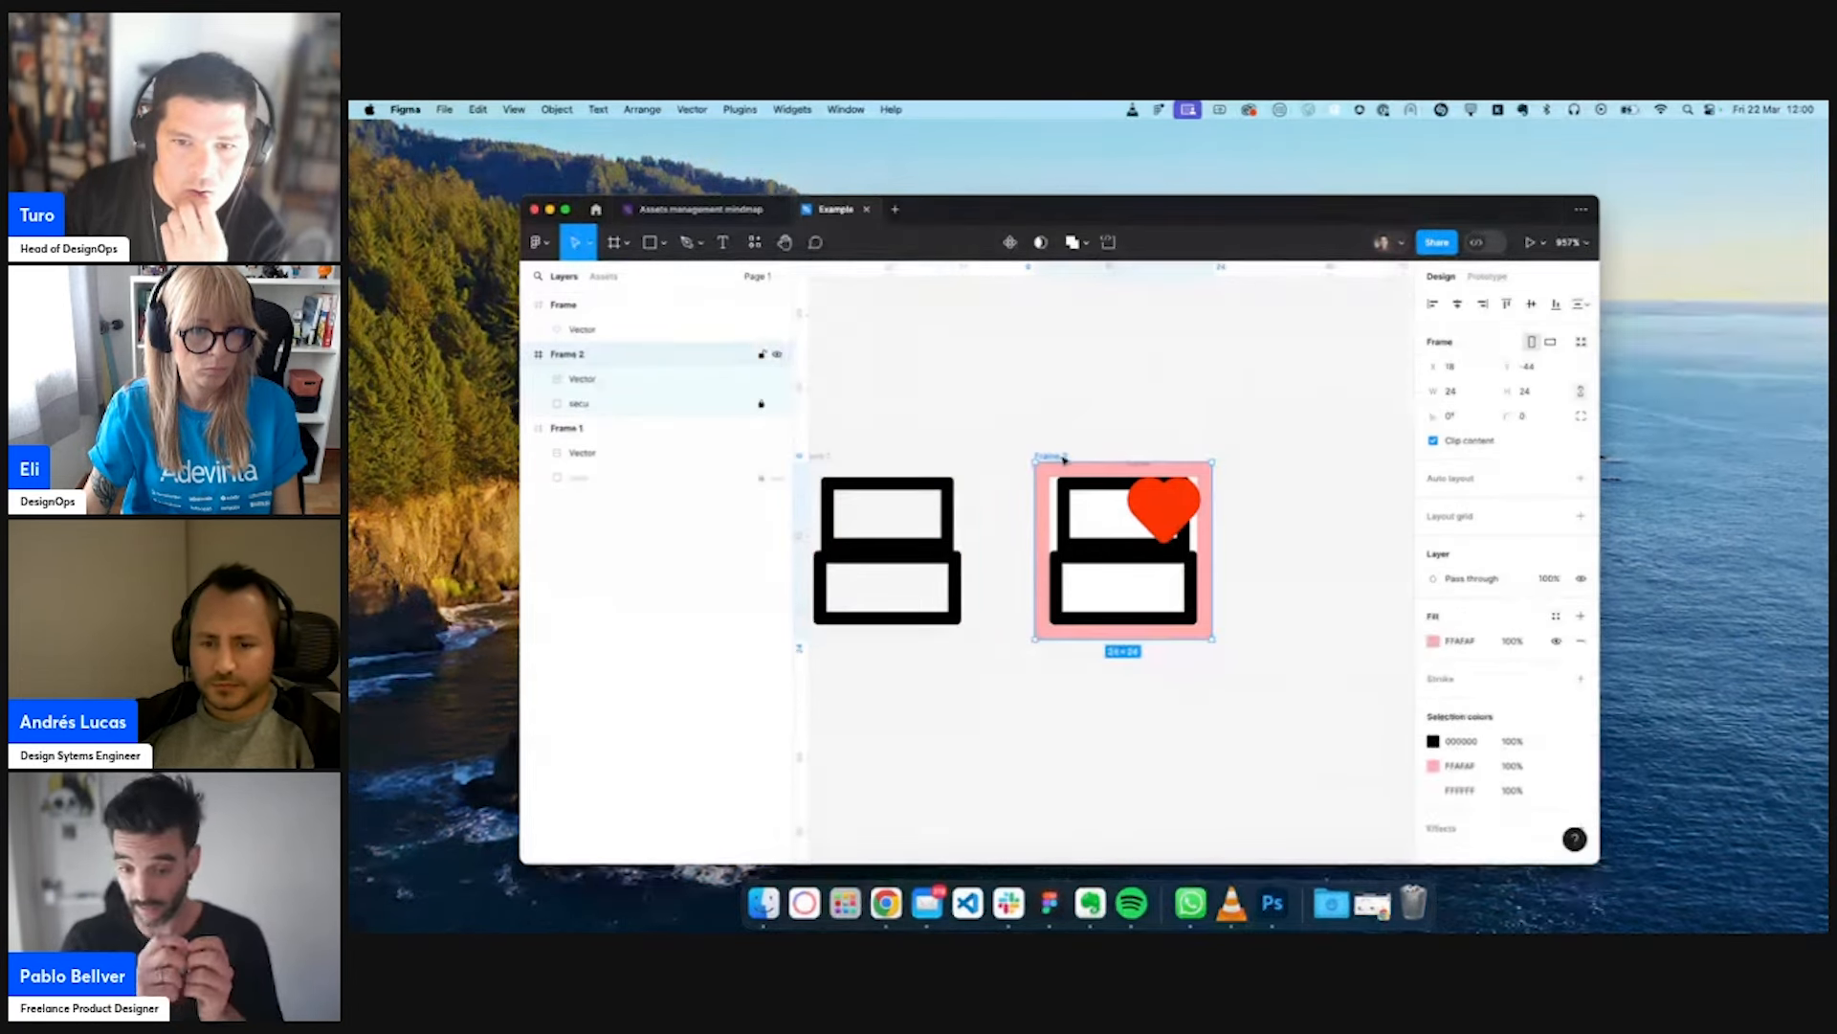
left_click(1580, 641)
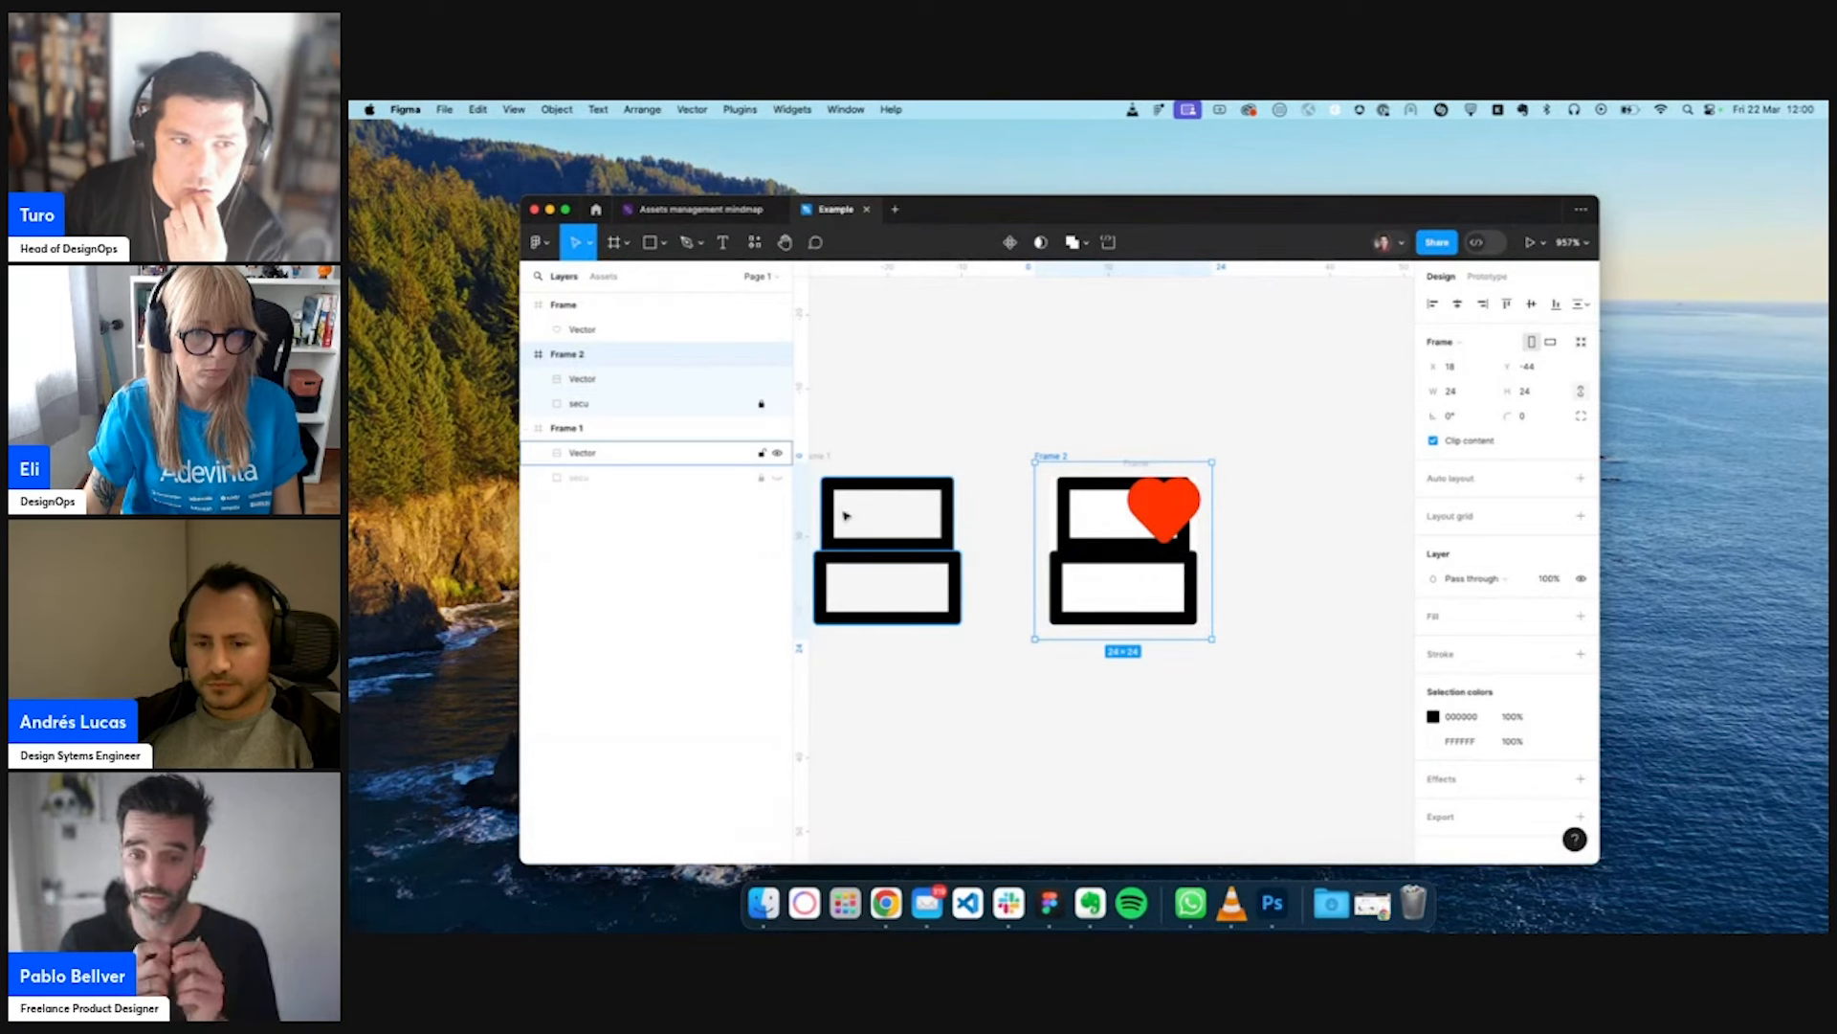
- Add a white FFFFFF fill to both icon frames
left_click(820, 457, "shift")
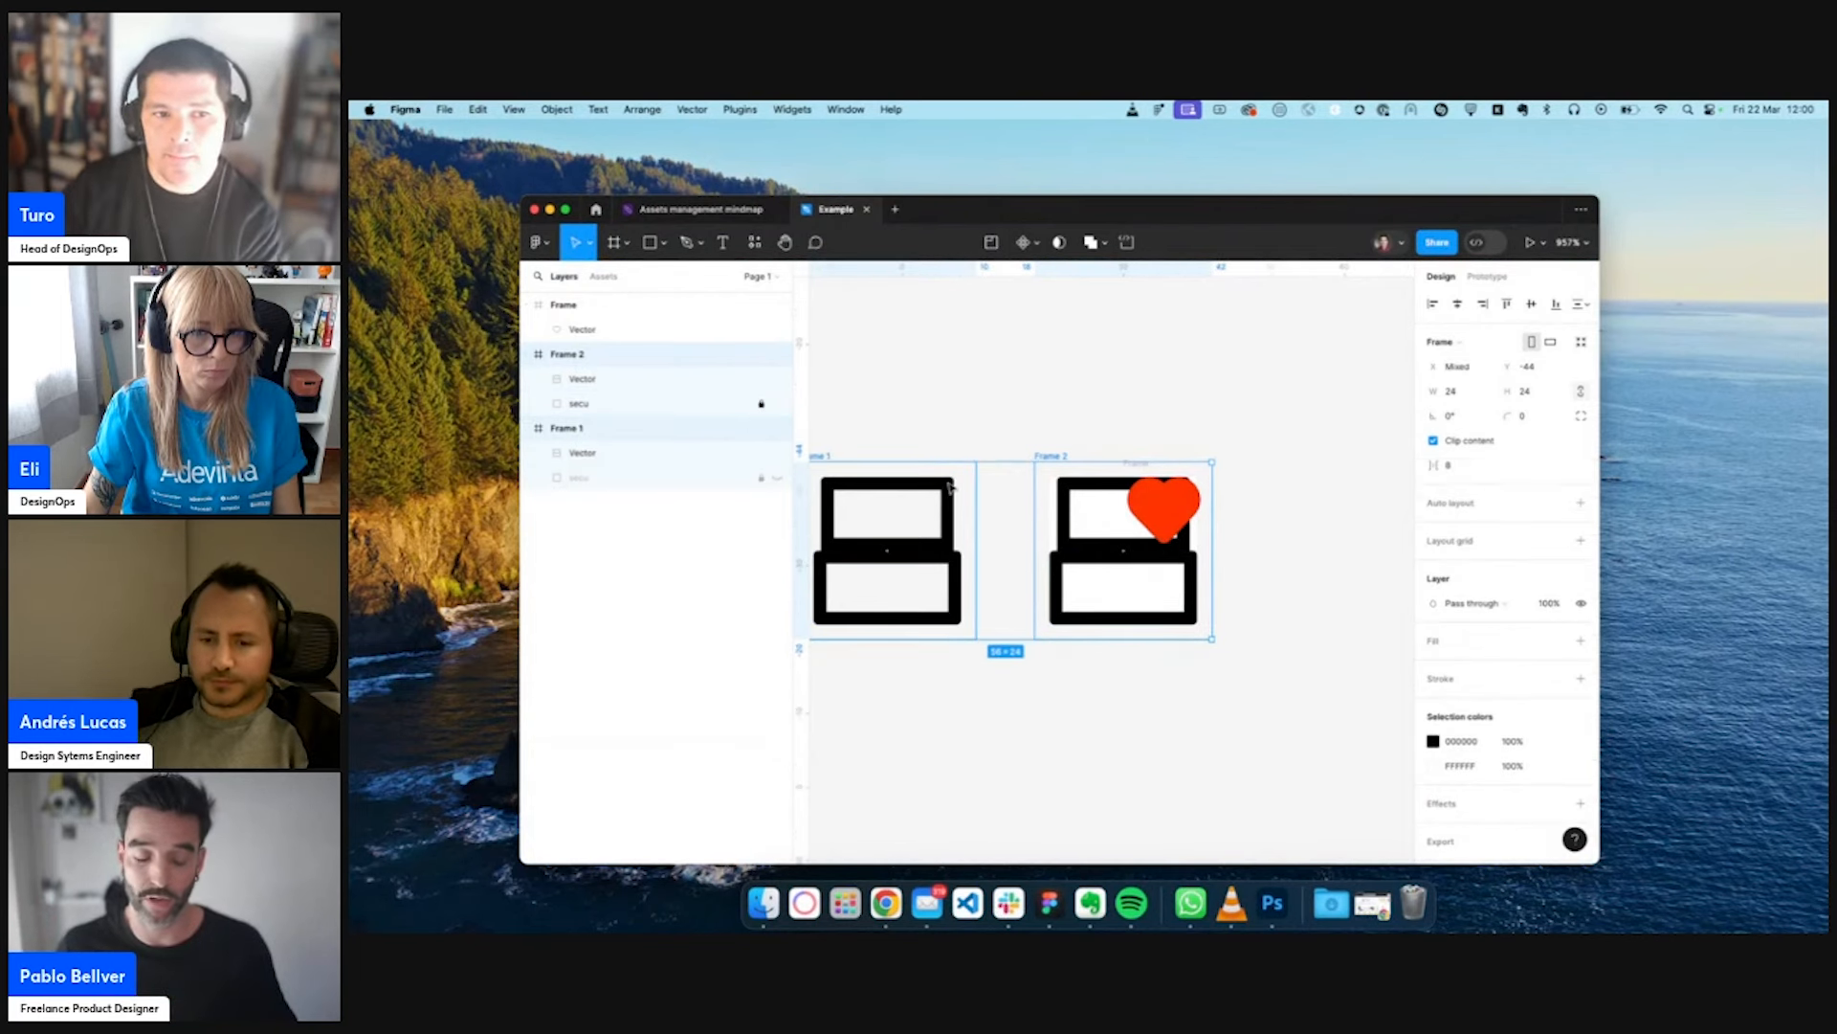
left_click(1460, 768)
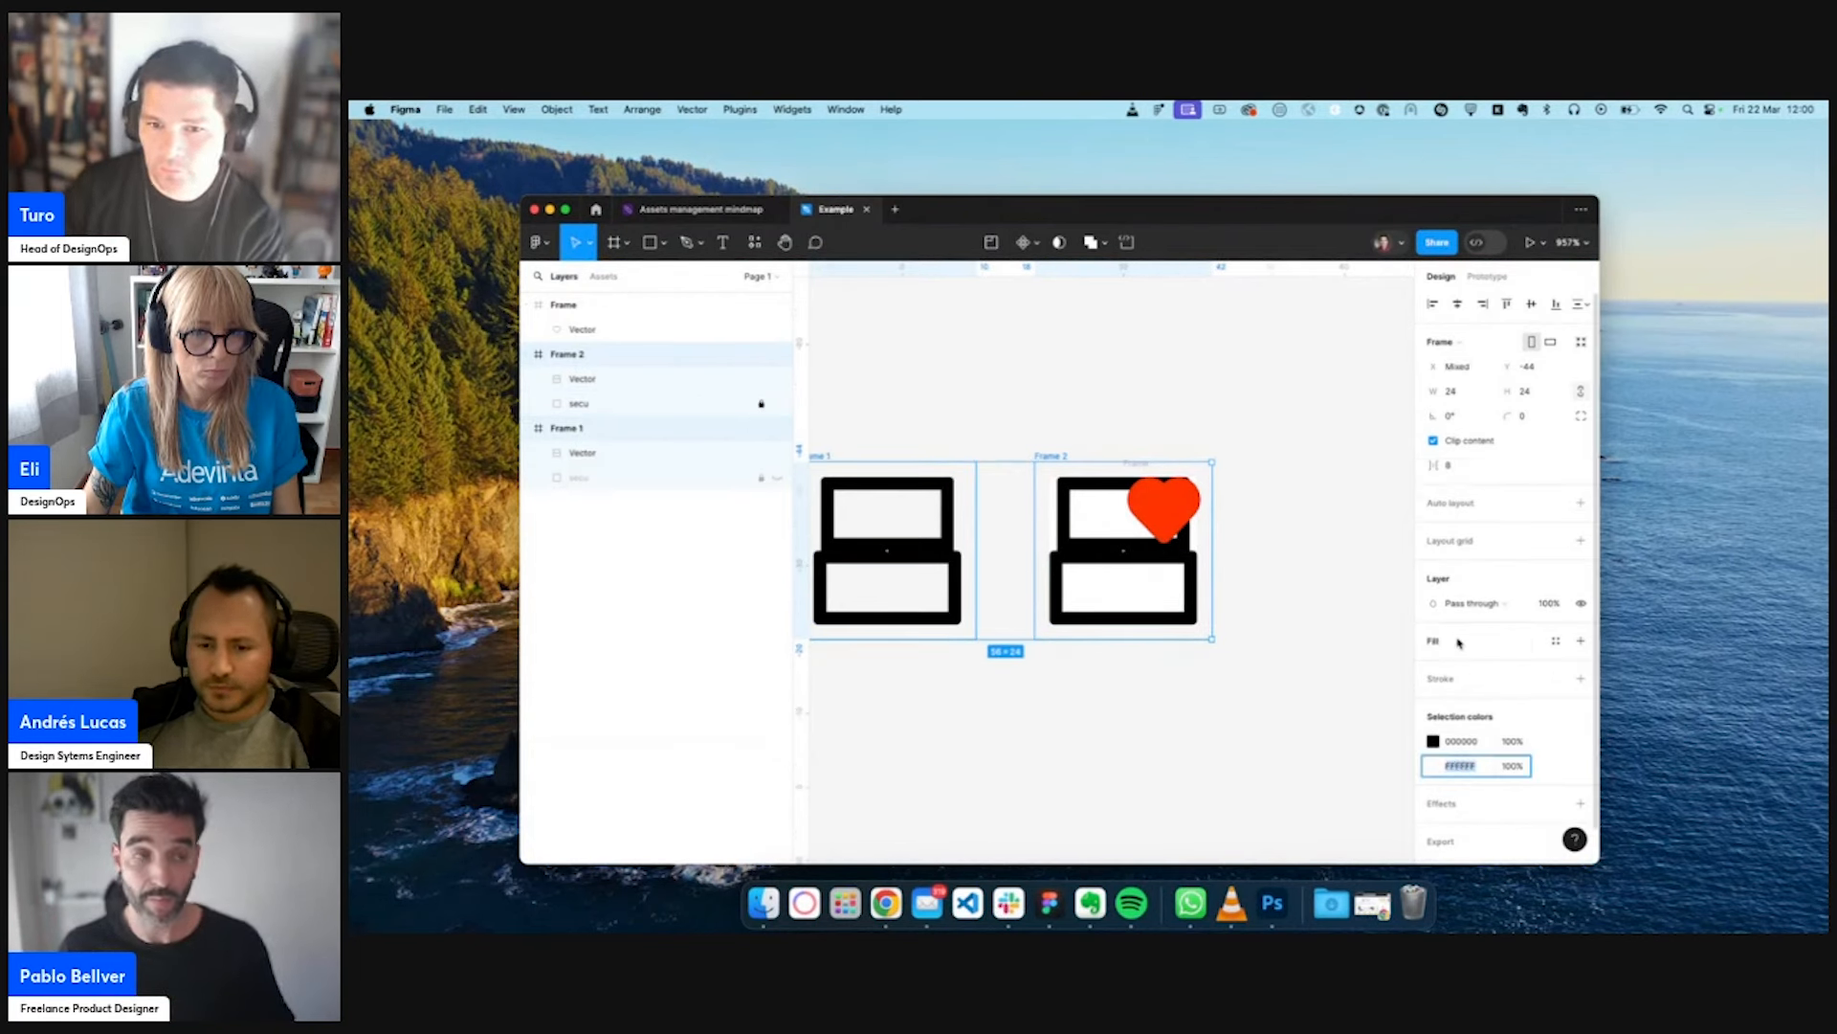
left_click(1308, 695)
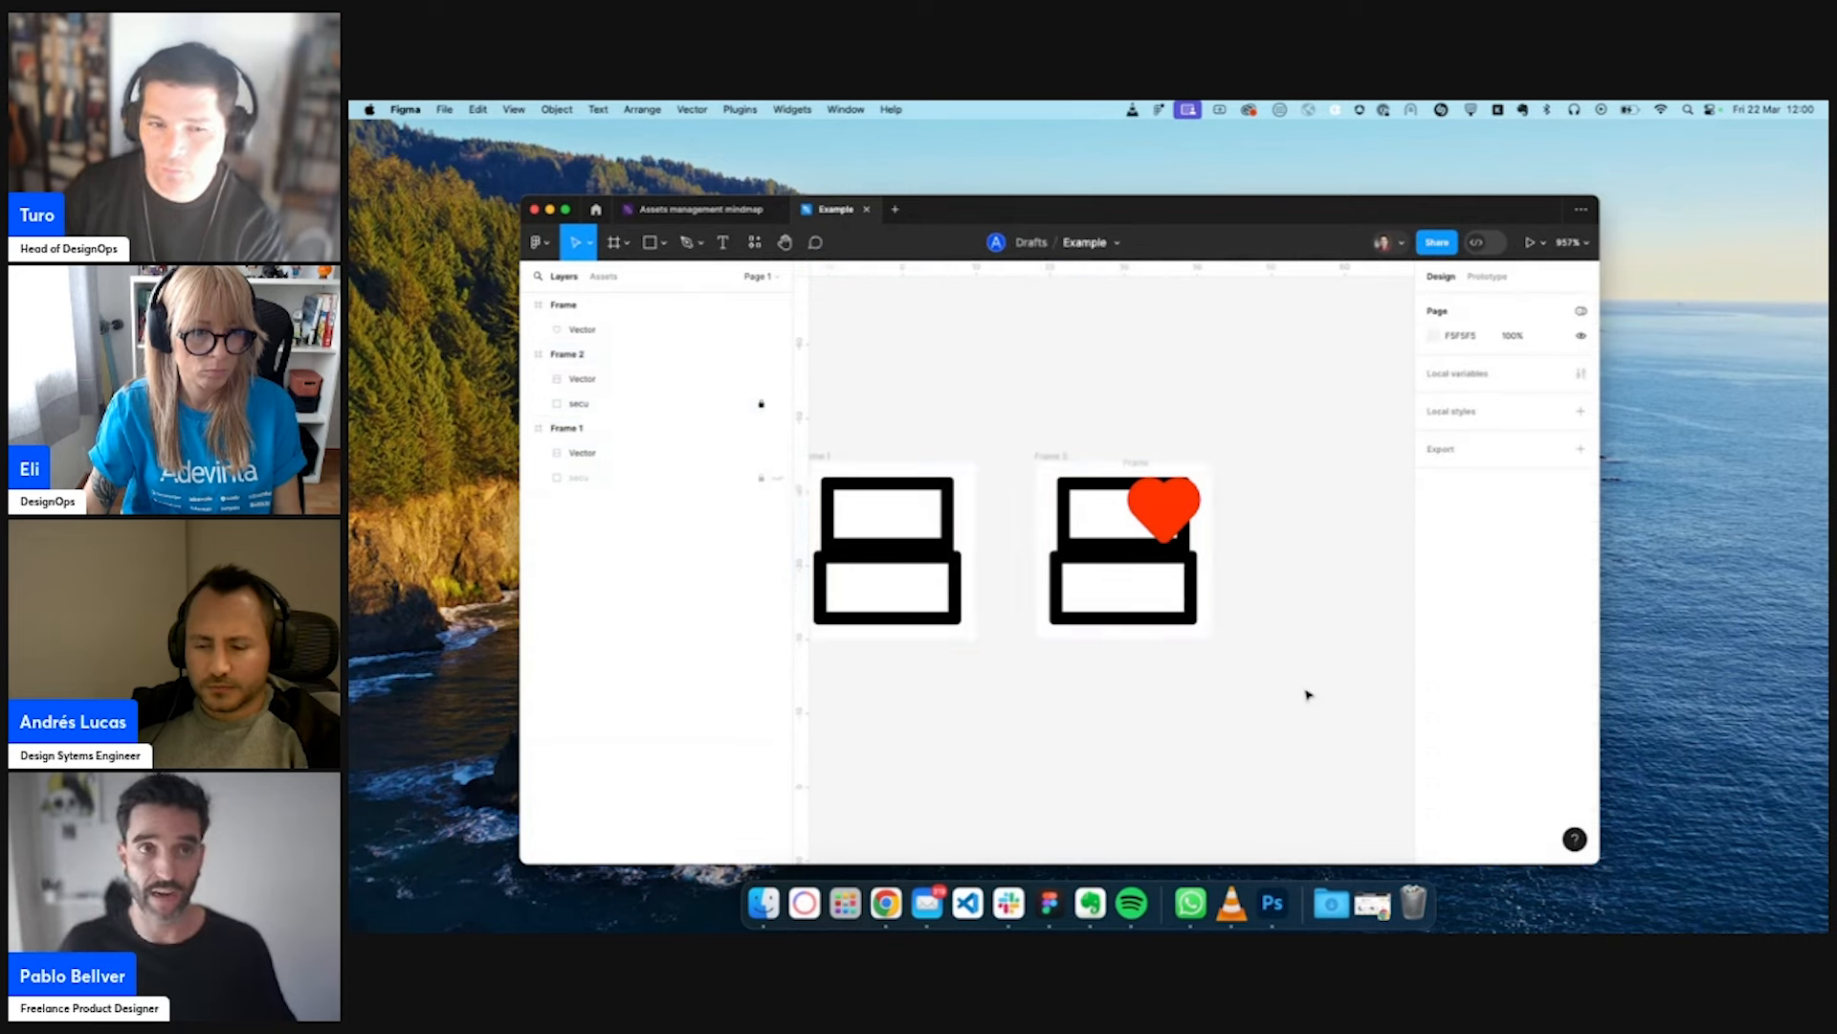
scroll(1308, 695, "left", 3)
right_click(1308, 695)
left_click(1241, 677)
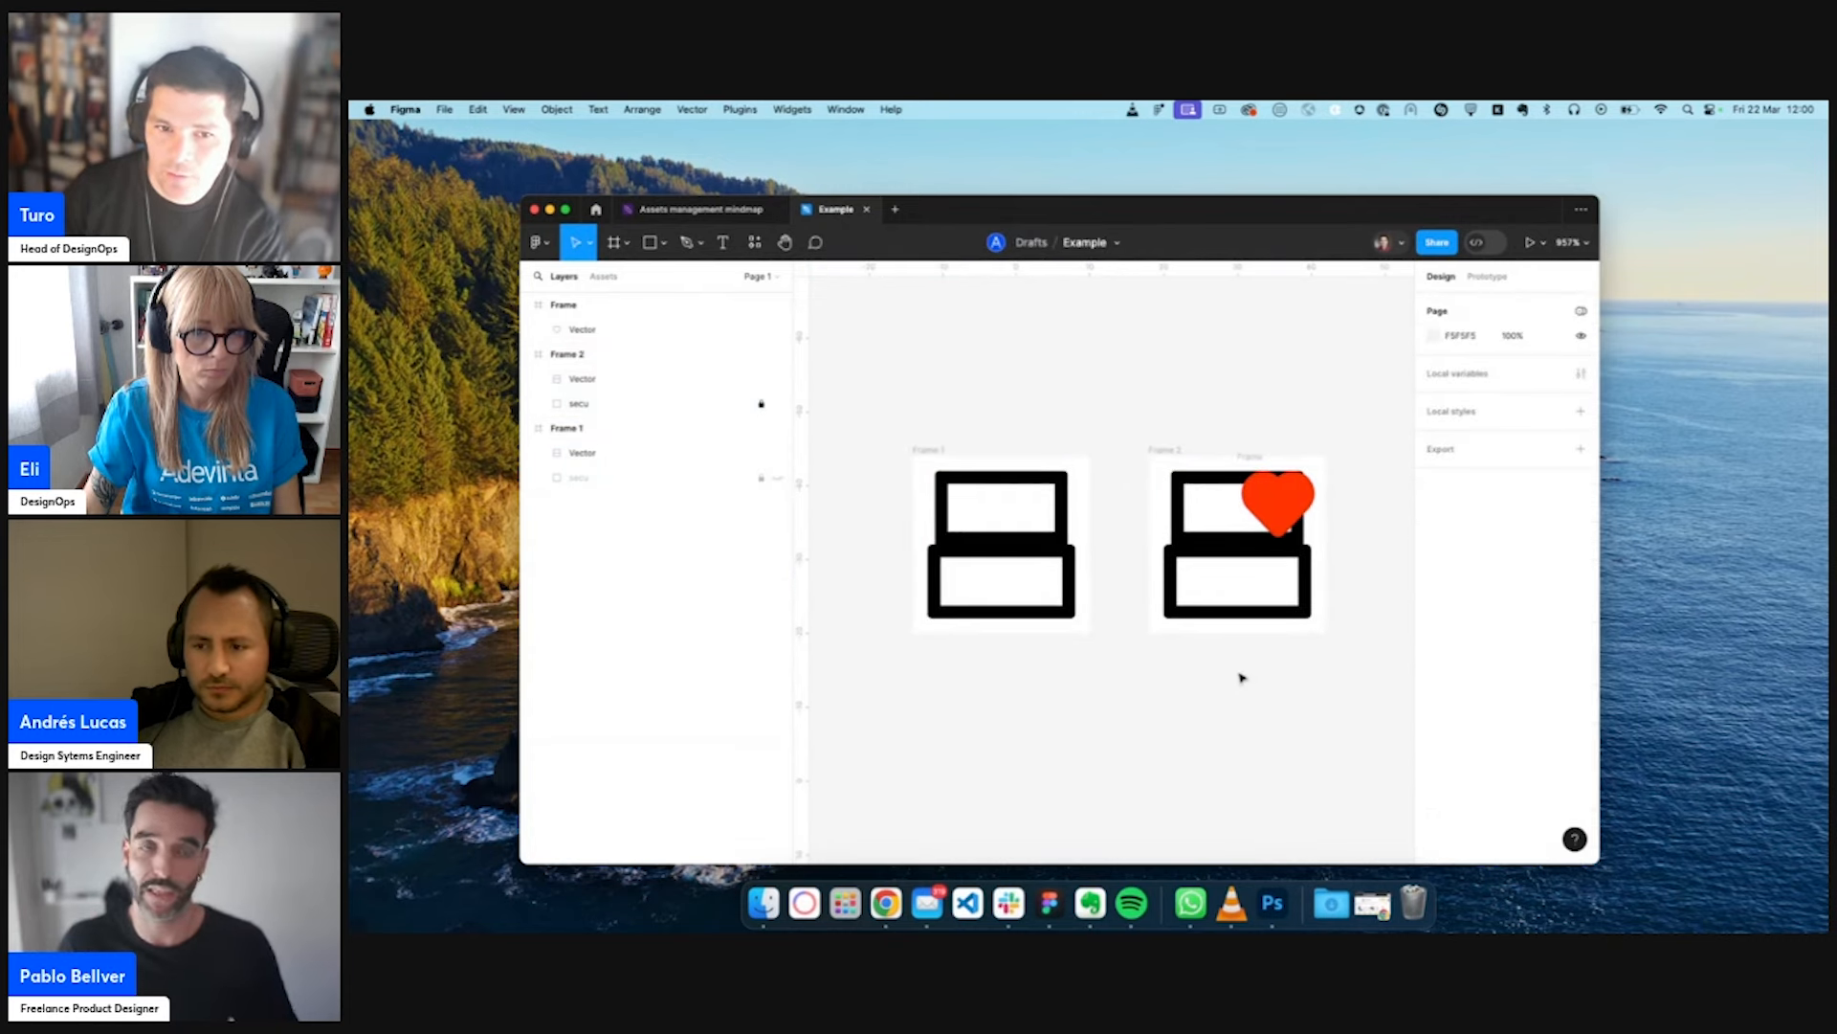
- Ungroup the red heart's frame, leaving the heart shape over Frame 2
scroll(1242, 677, "down", 5)
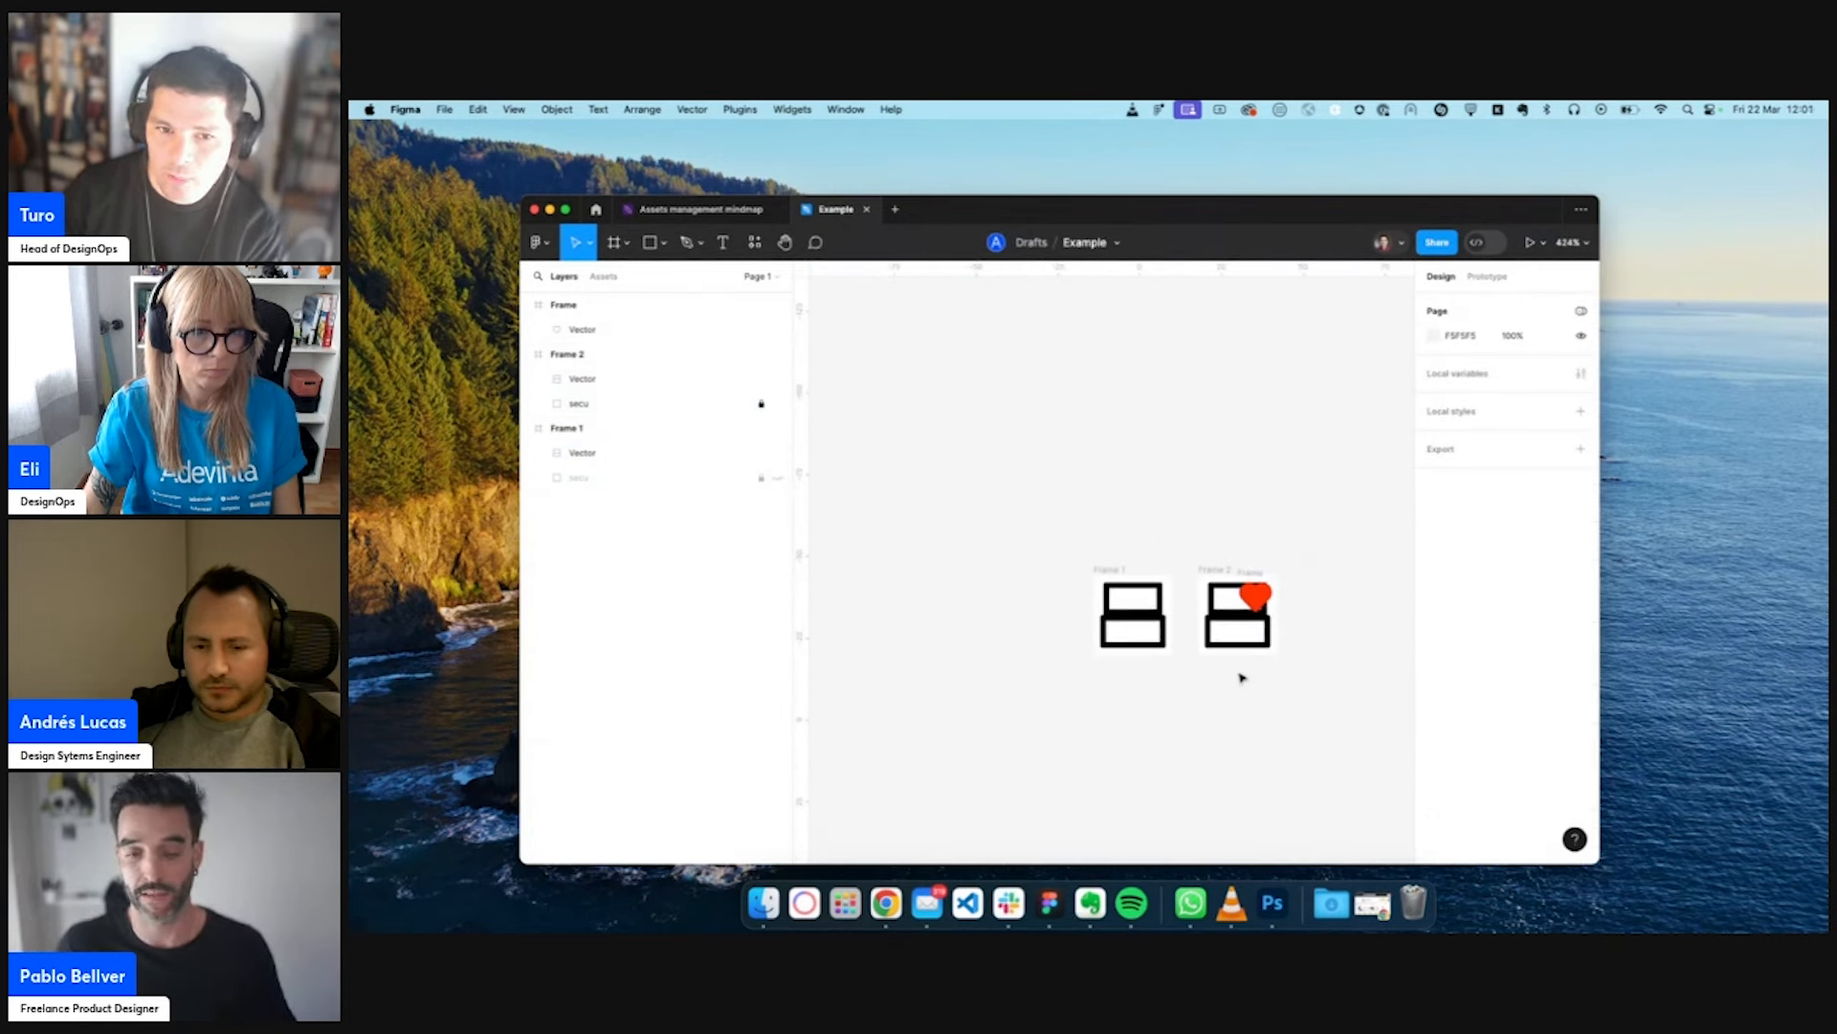
left_click(1251, 573)
key("super+shift+g")
key("super+f")
left_click(1337, 585)
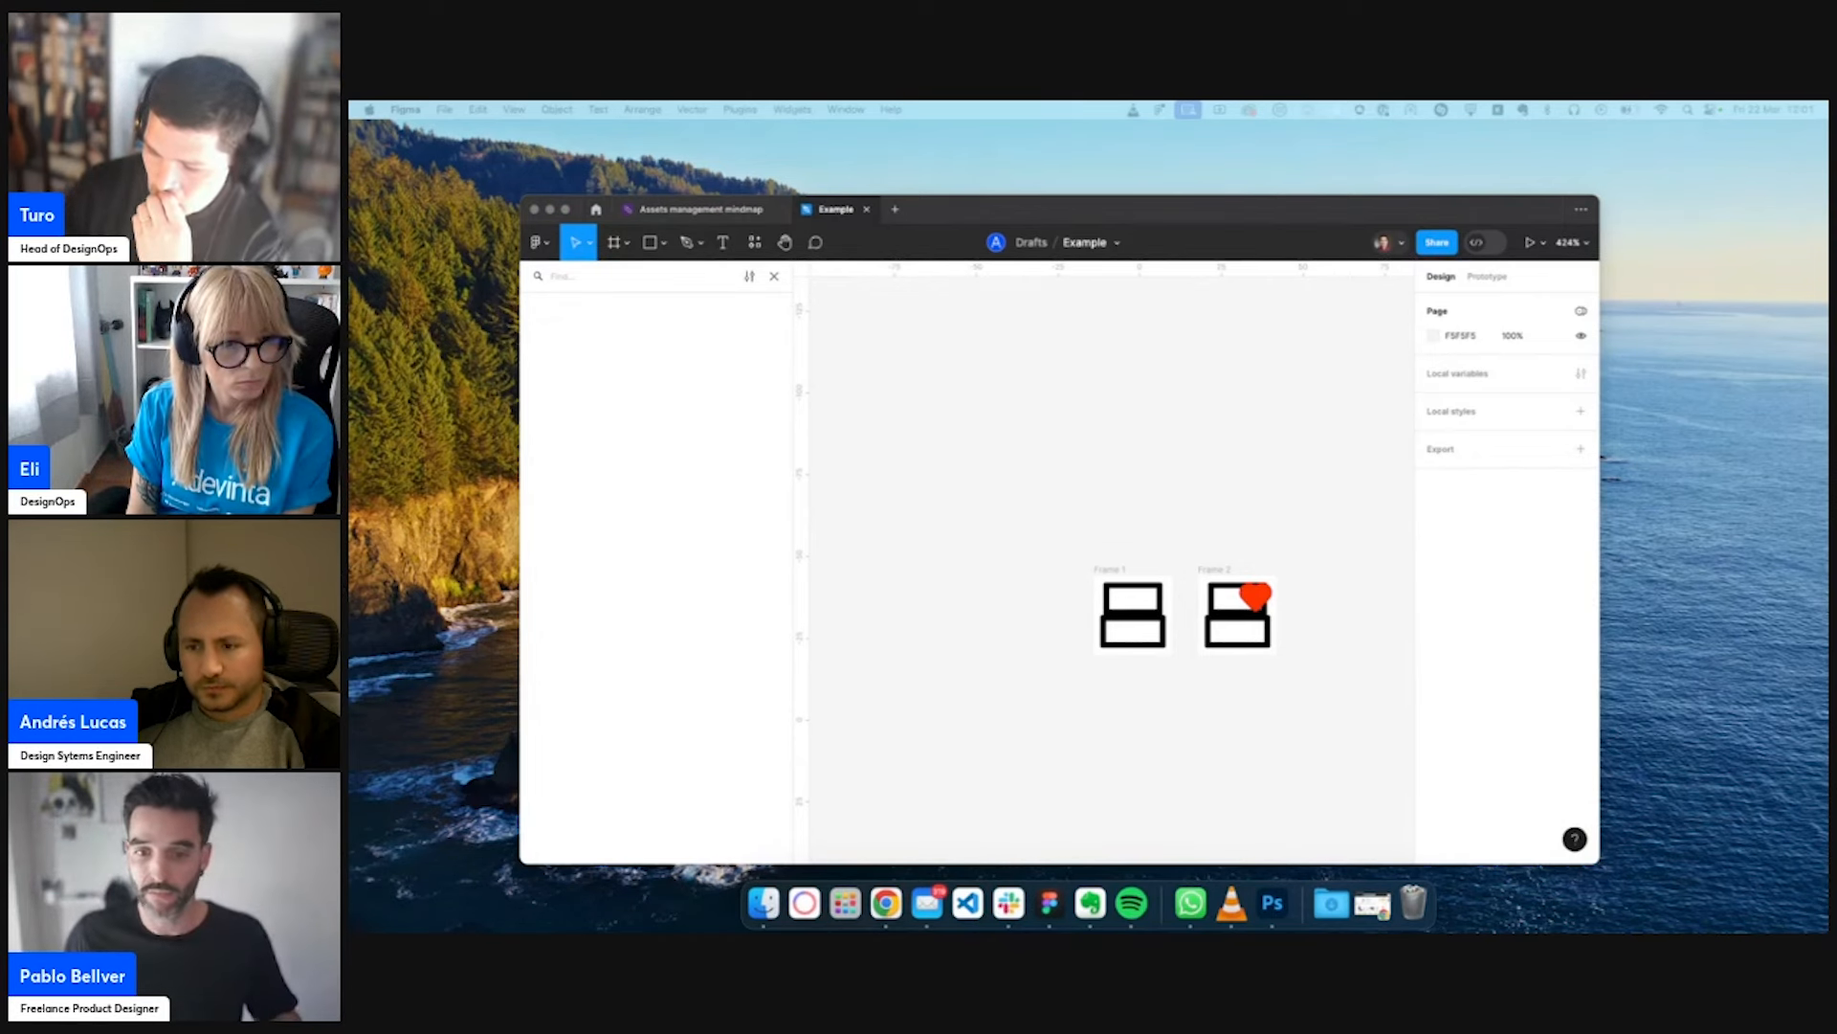
left_click(1084, 690)
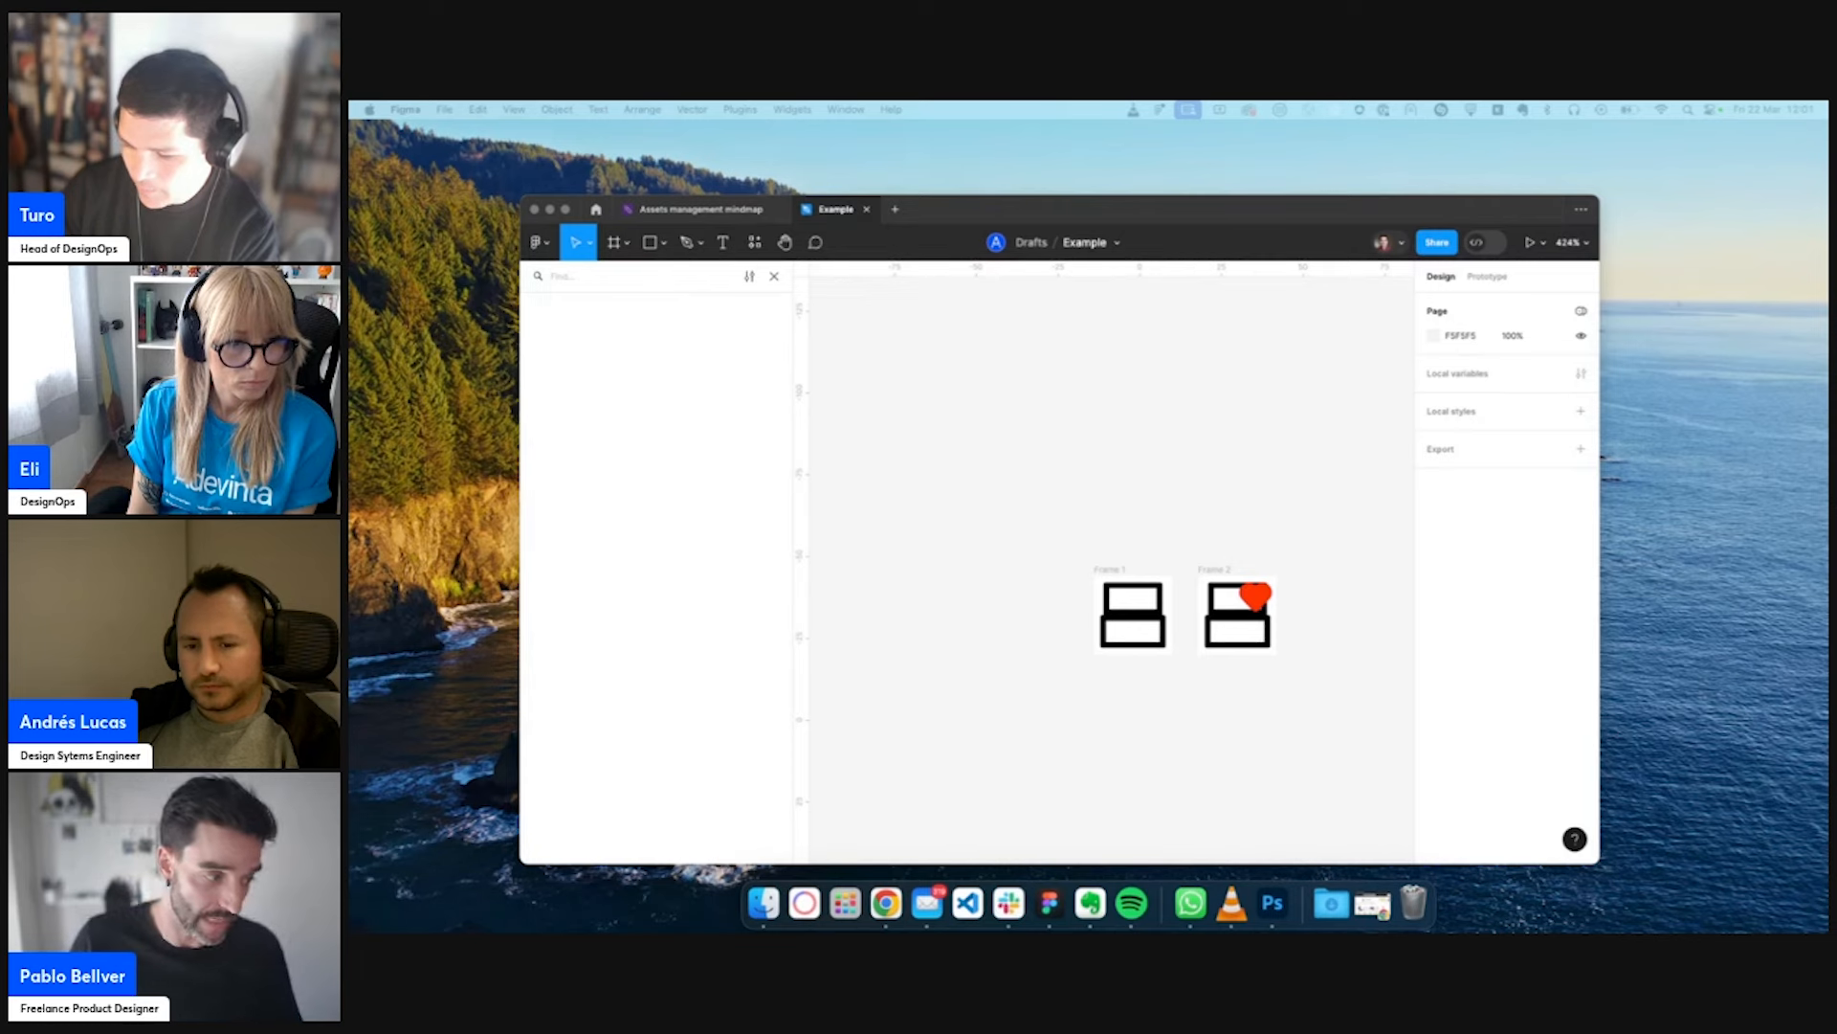
left_click(1143, 733)
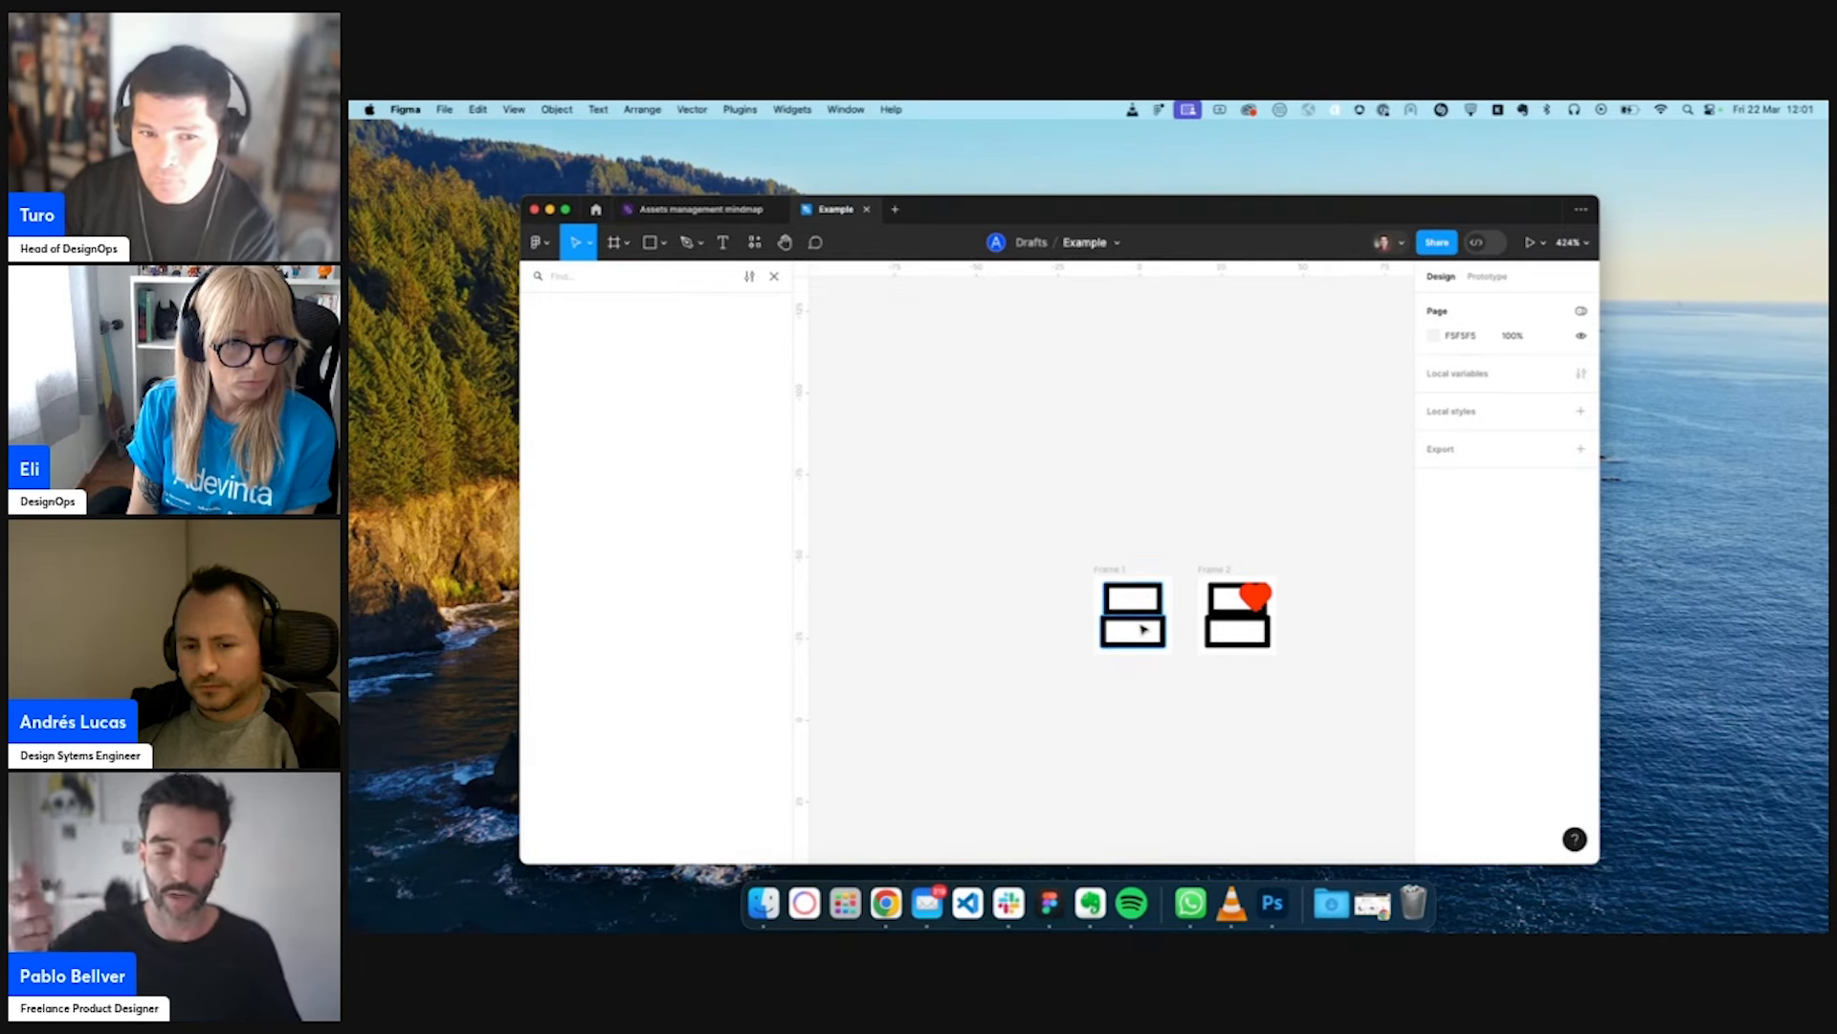
- Delete the drawer outline from both Frame 1 and Frame 2
left_click(1143, 629)
key("Delete")
left_click(1226, 619)
key("Delete")
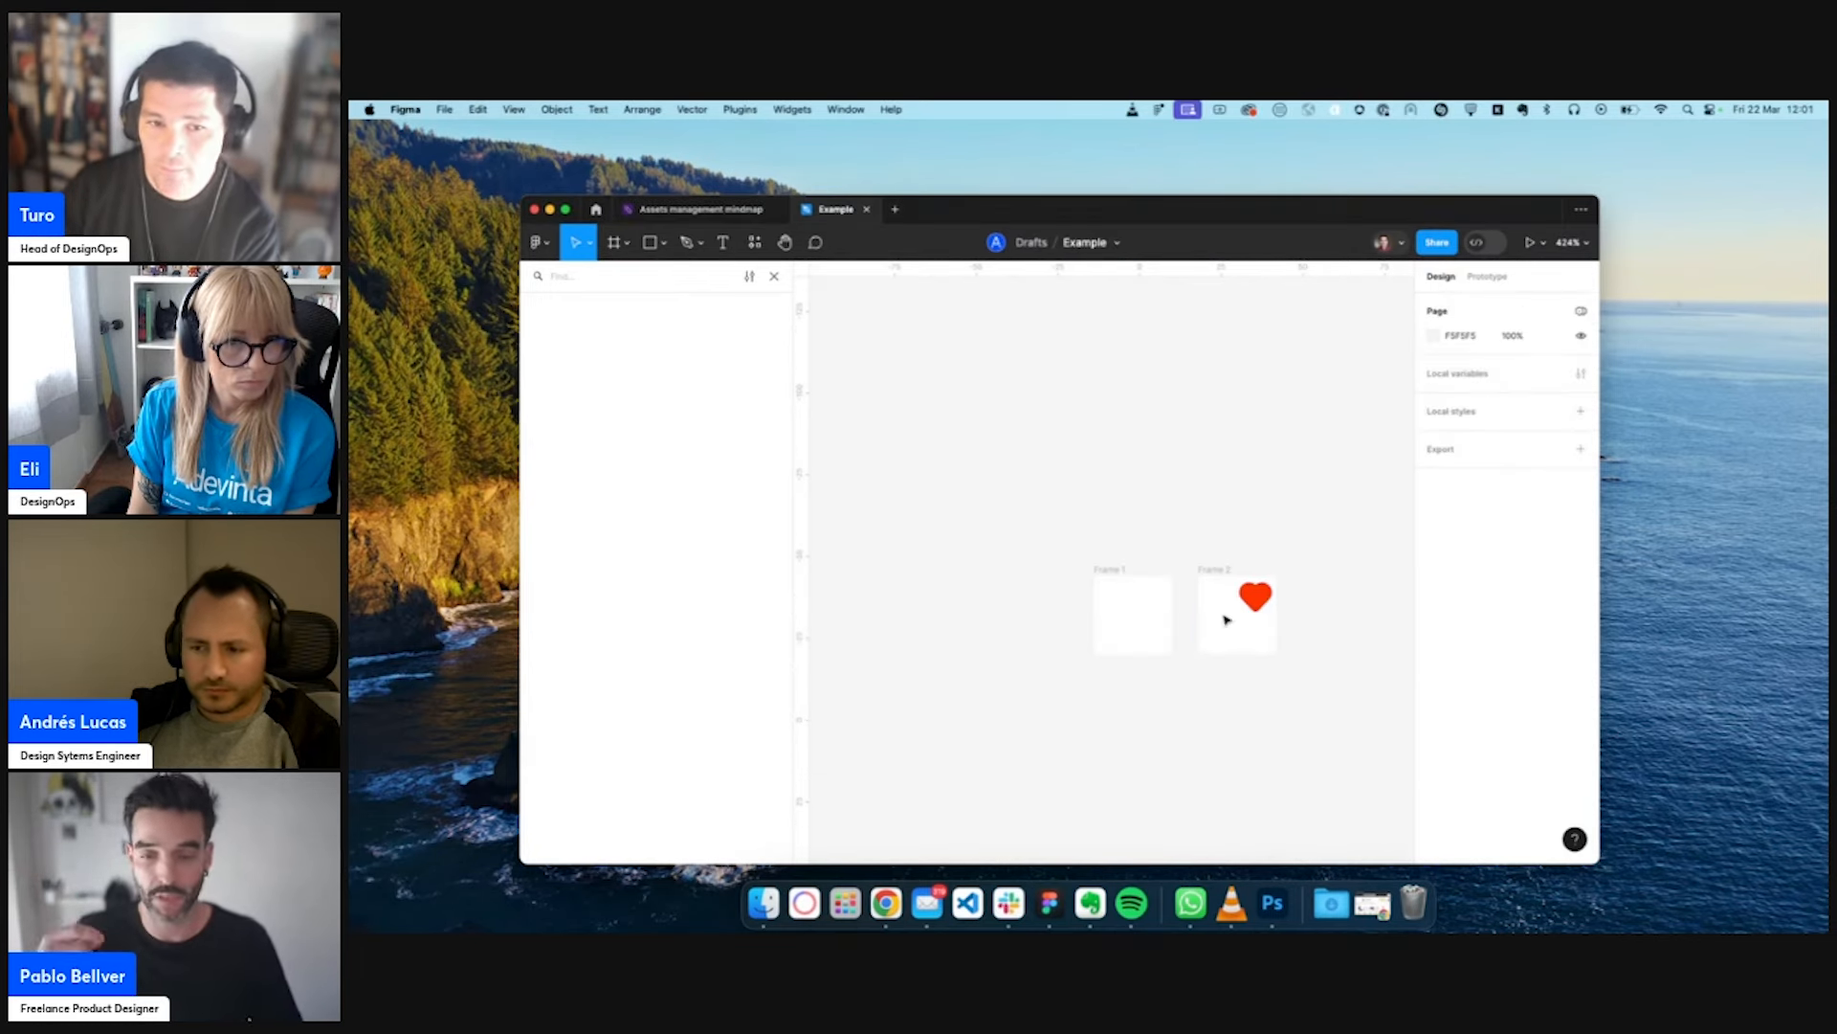
- Paste the complete drawer icon, scale its vectors to 0.69x (about 13.78 × 13.78), and center them in Frame 1
left_click(1111, 570)
key("super+v")
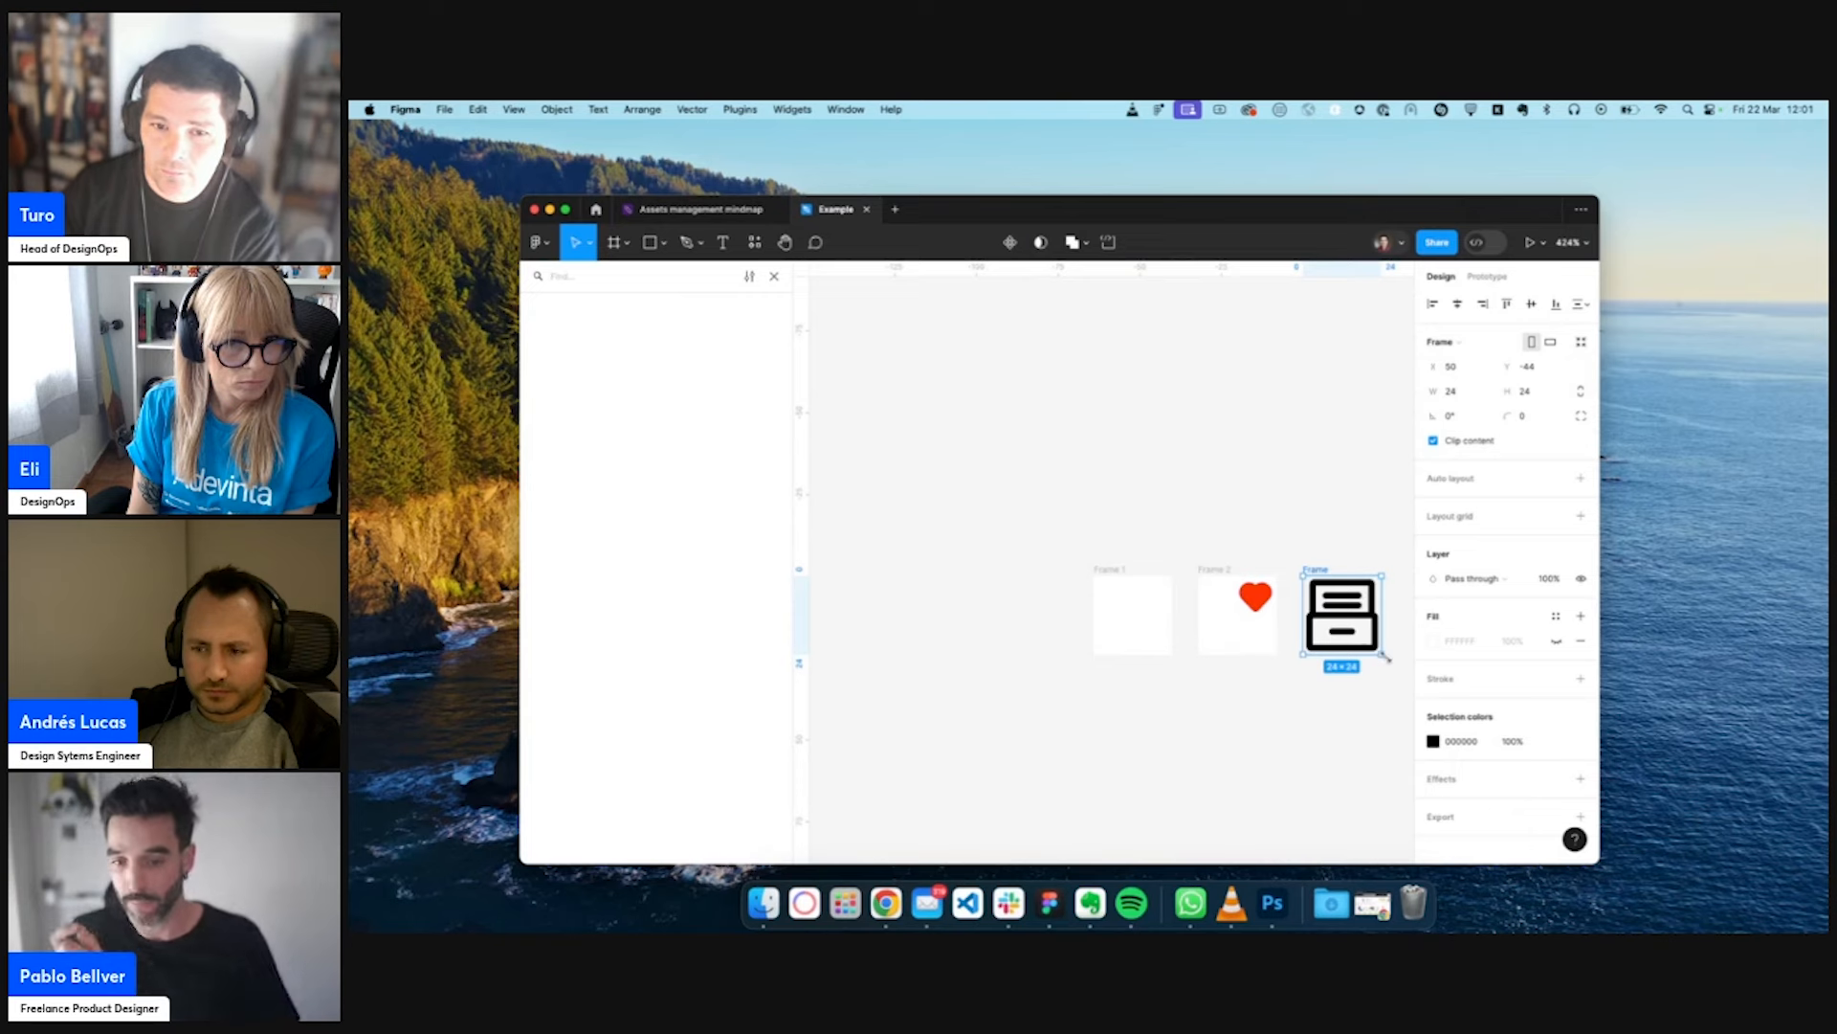
key("Return")
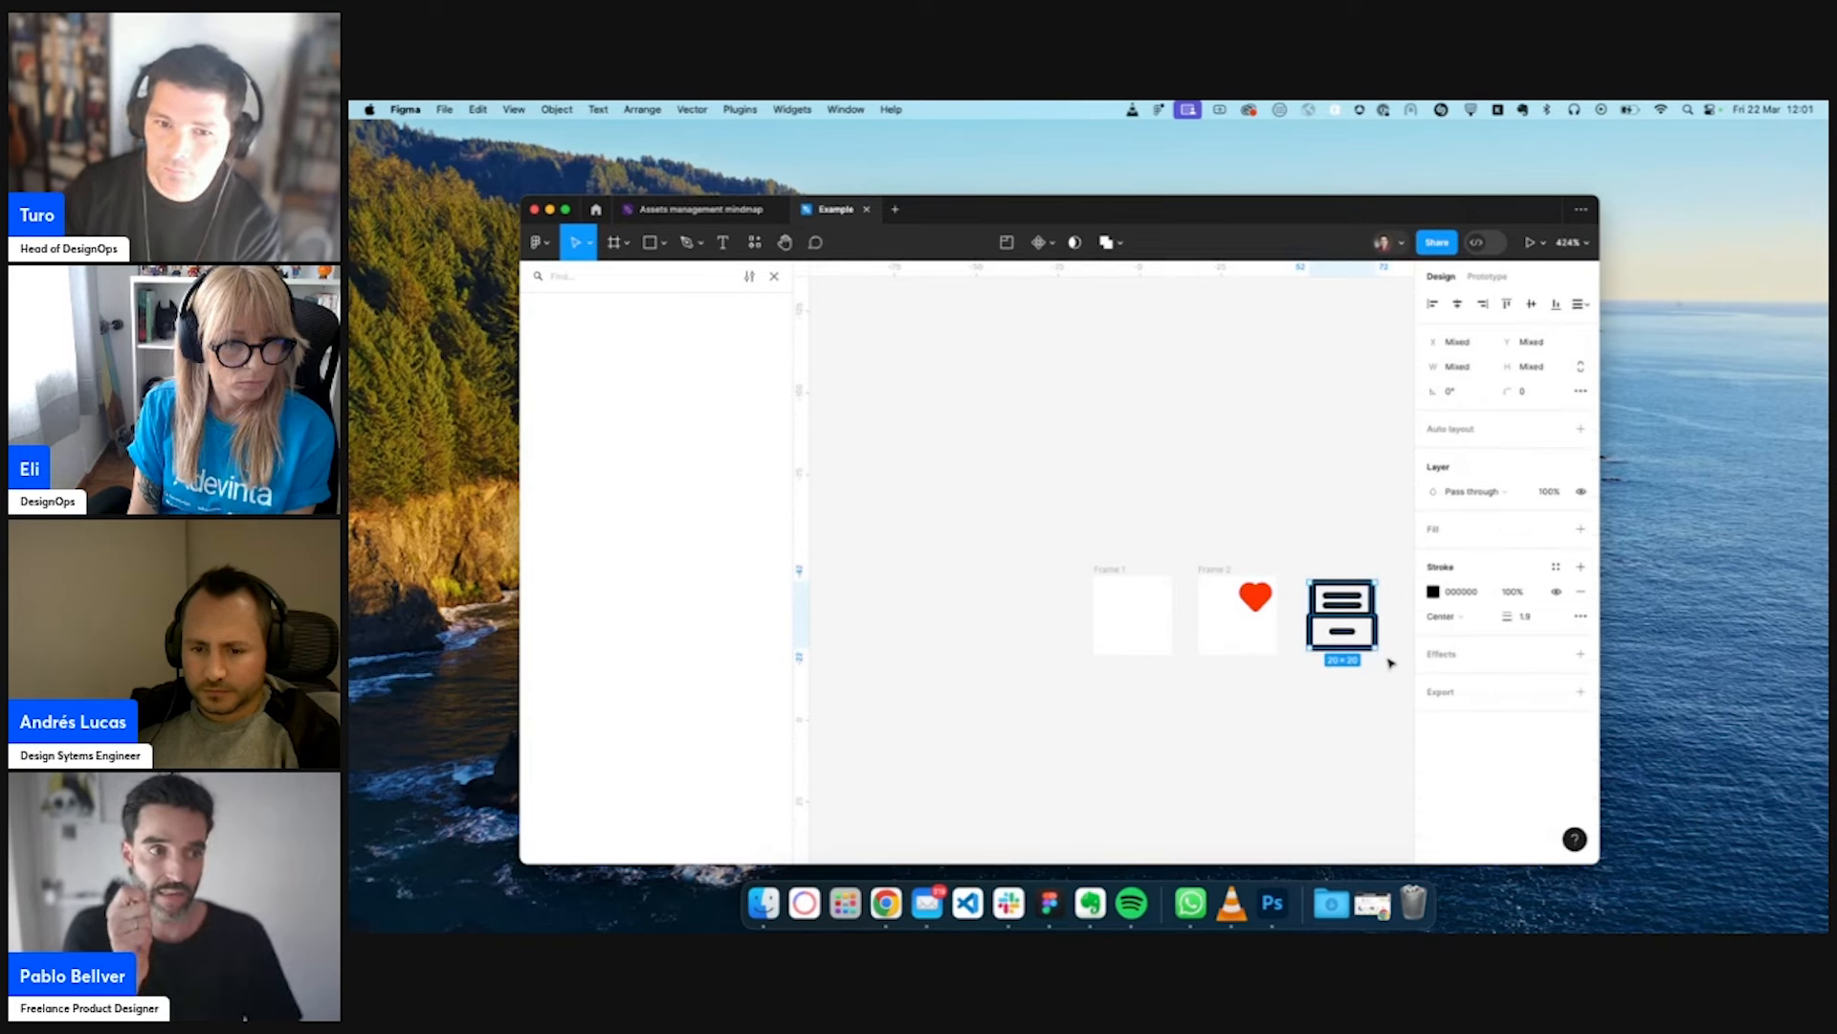
key("k")
left_click_drag(1376, 648, 1115, 610)
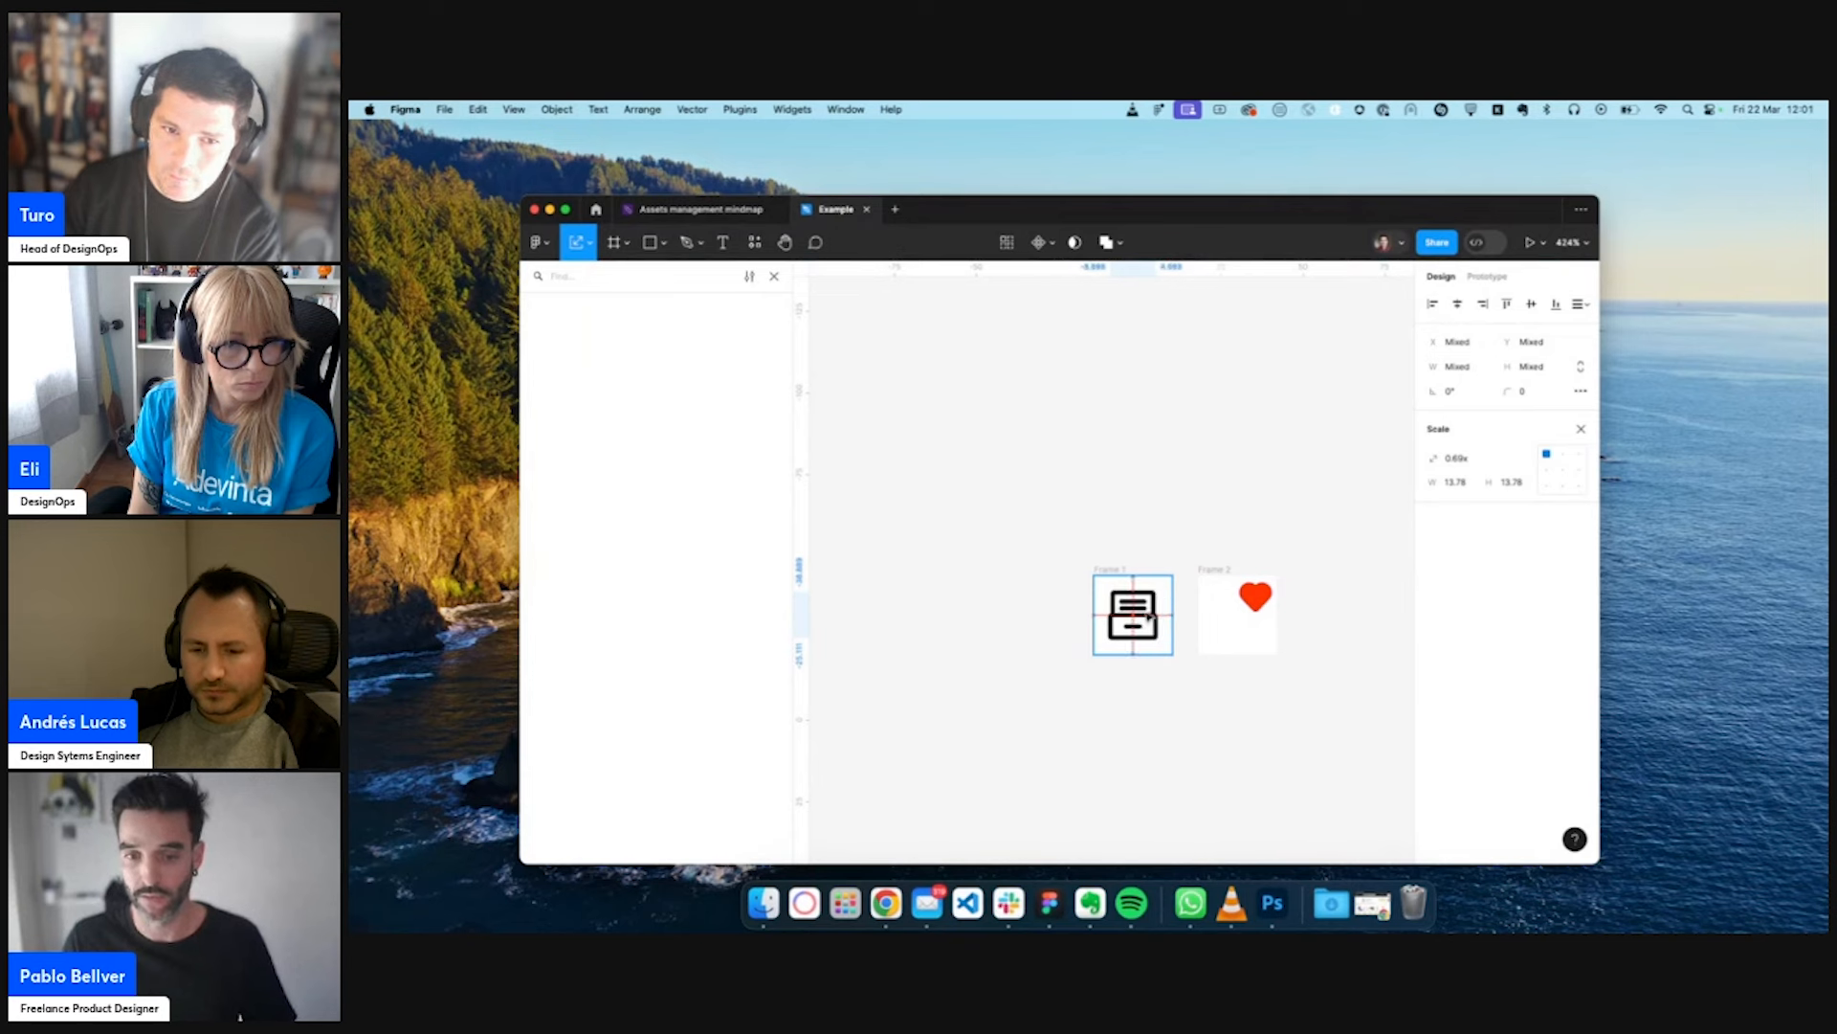
- Paste a copy of the scaled drawer icon's vectors into the center of Frame 2, beneath the heart
left_click(1213, 571)
key("super+v")
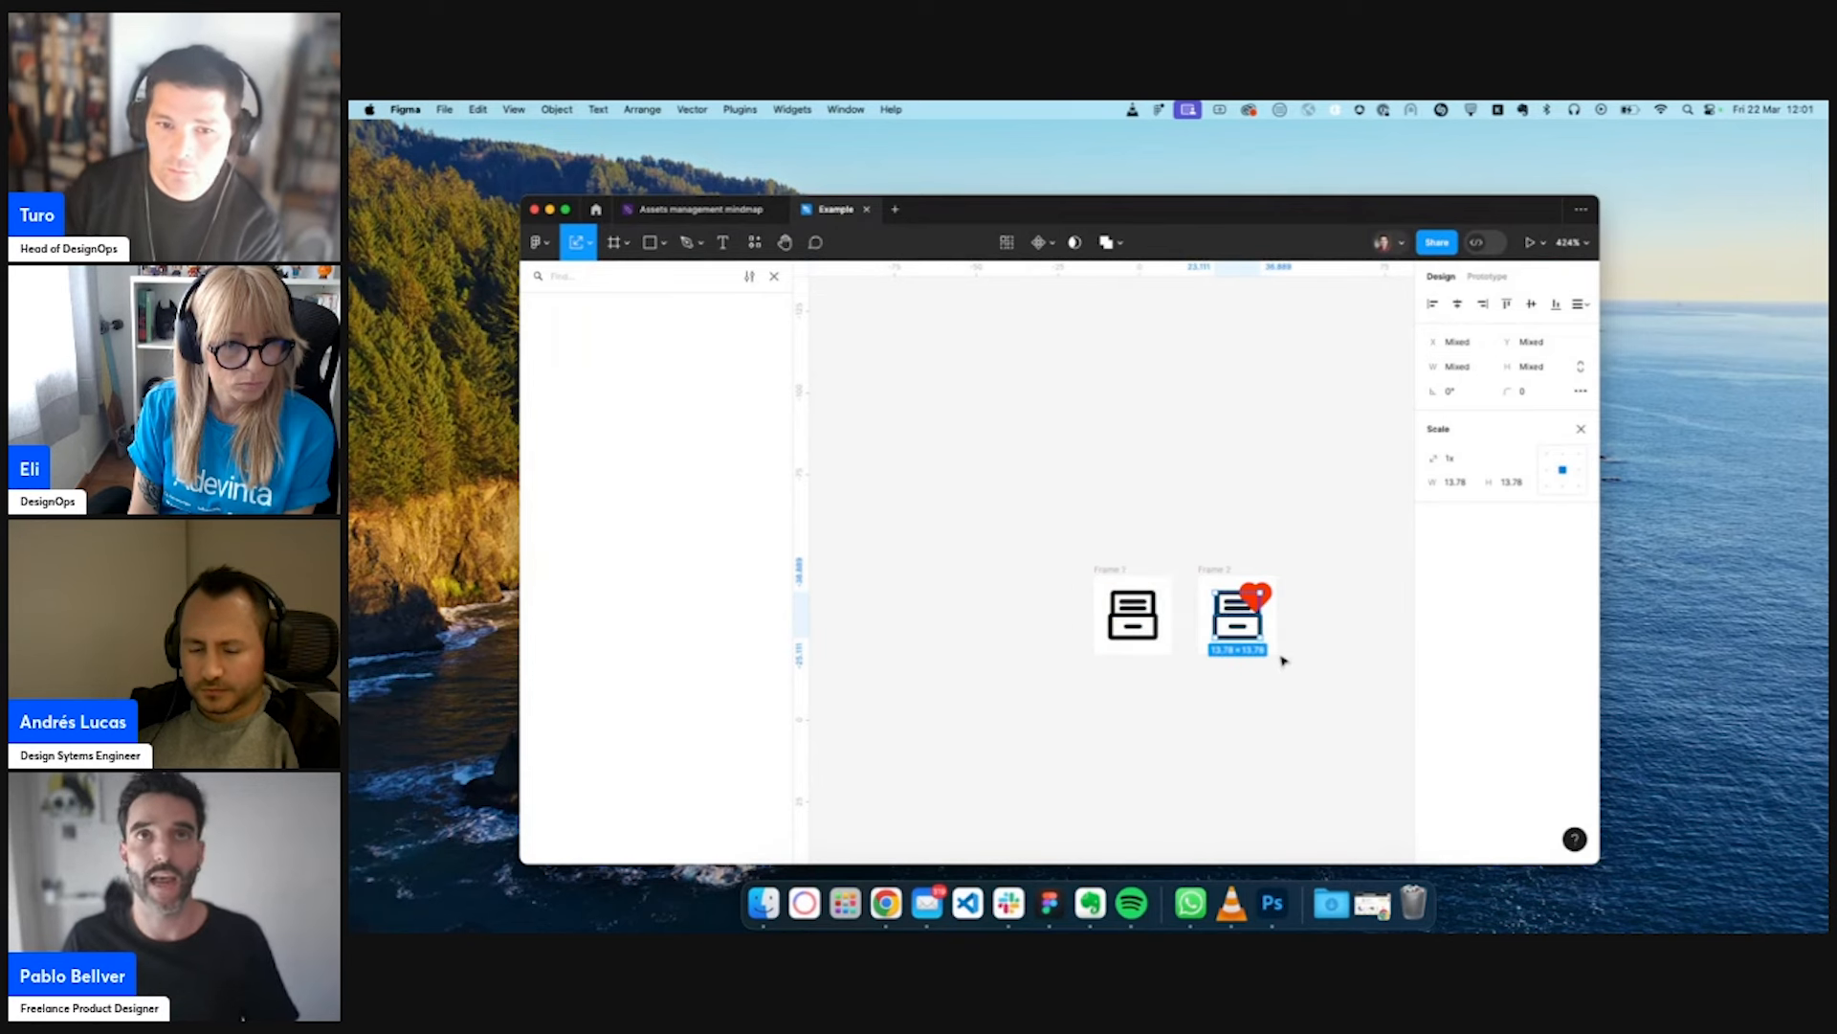
left_click(1283, 661)
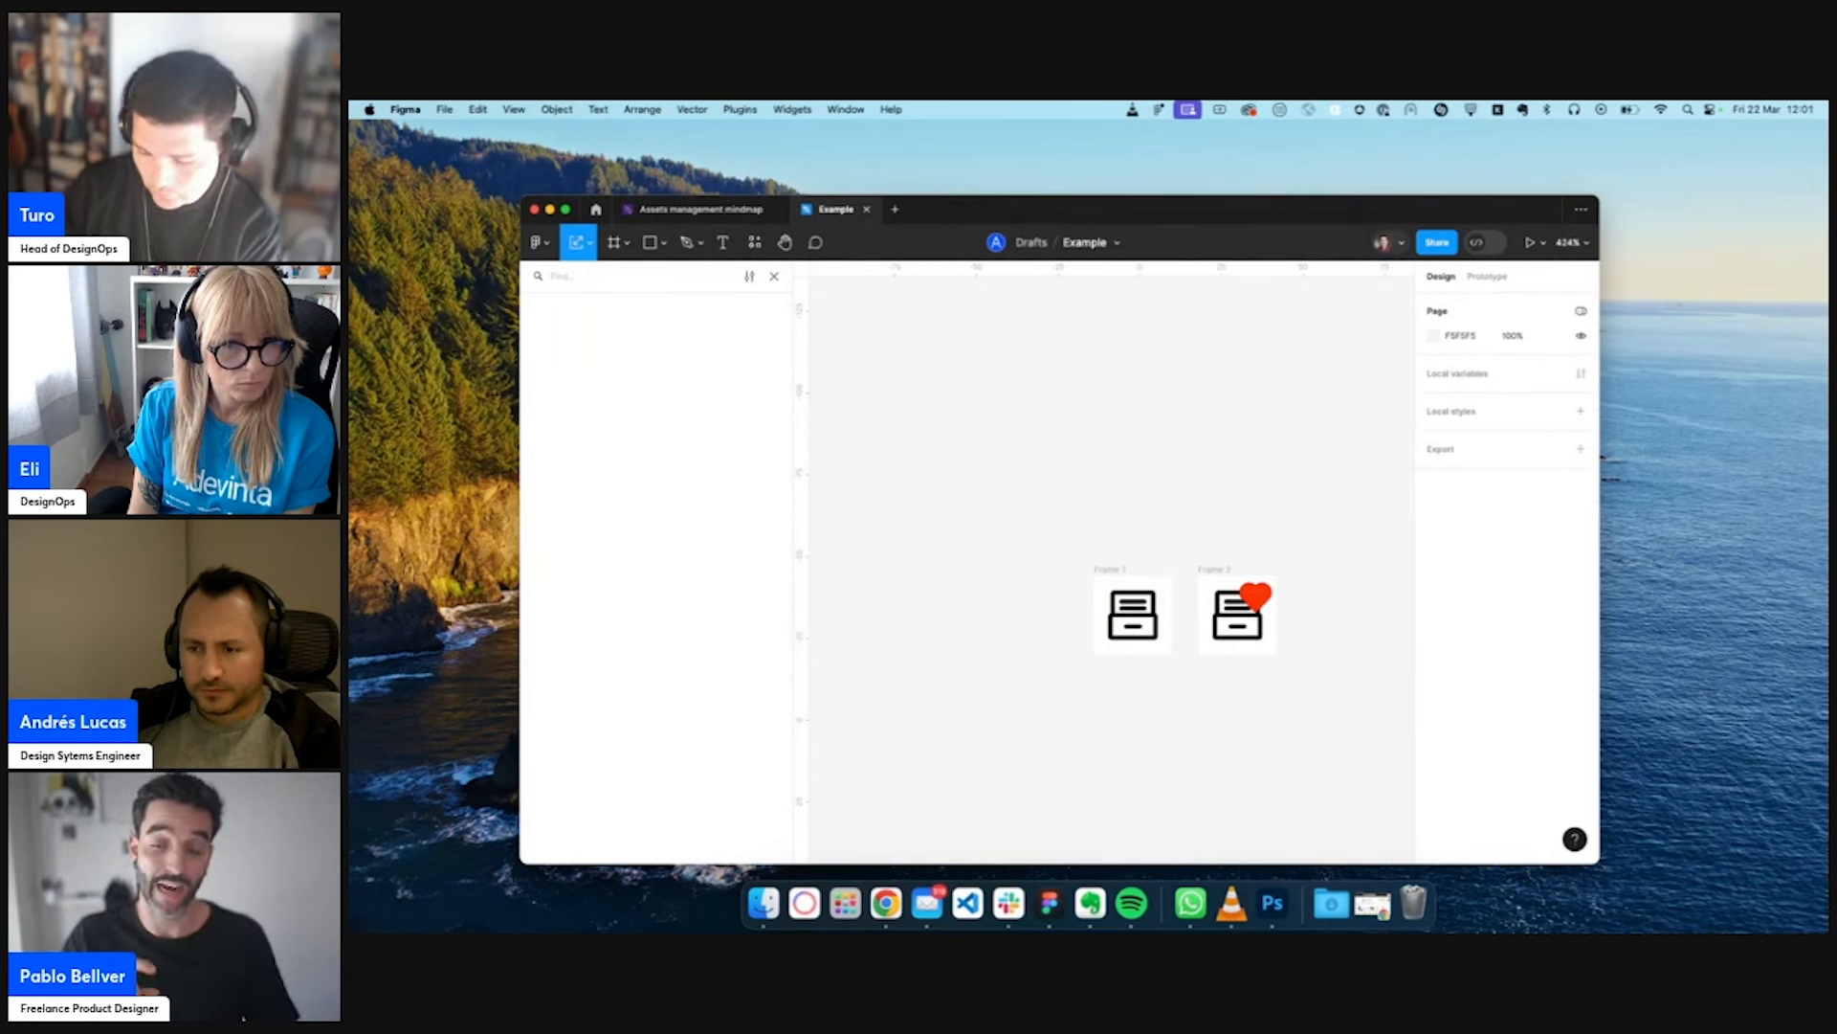